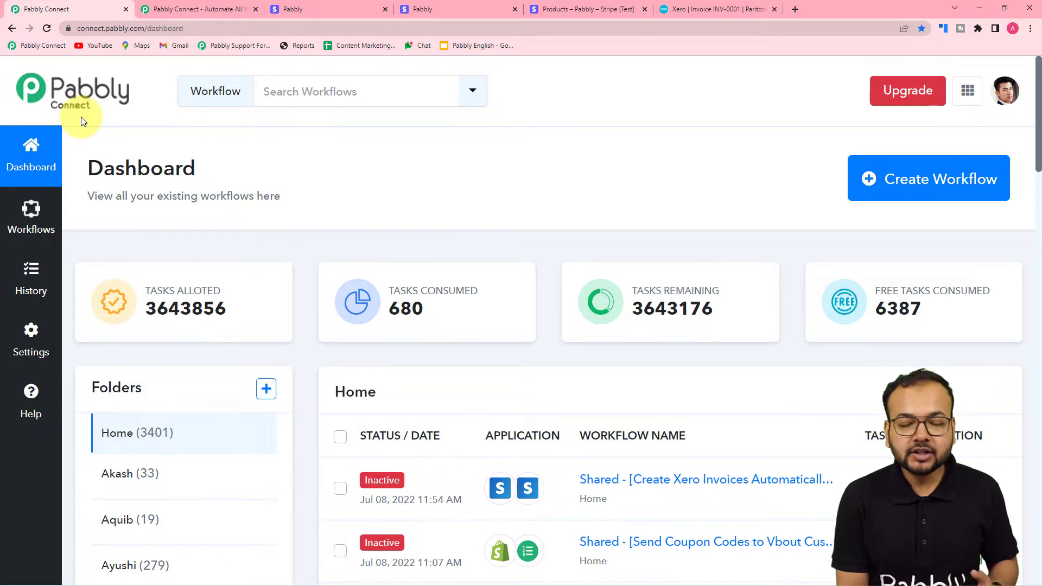
left_click(190, 10)
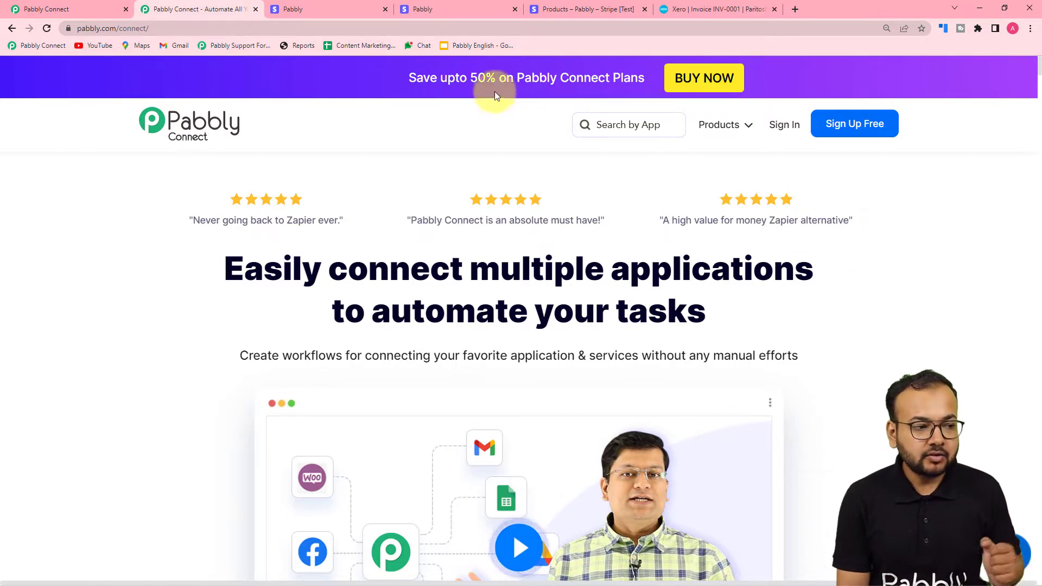
left_click(70, 8)
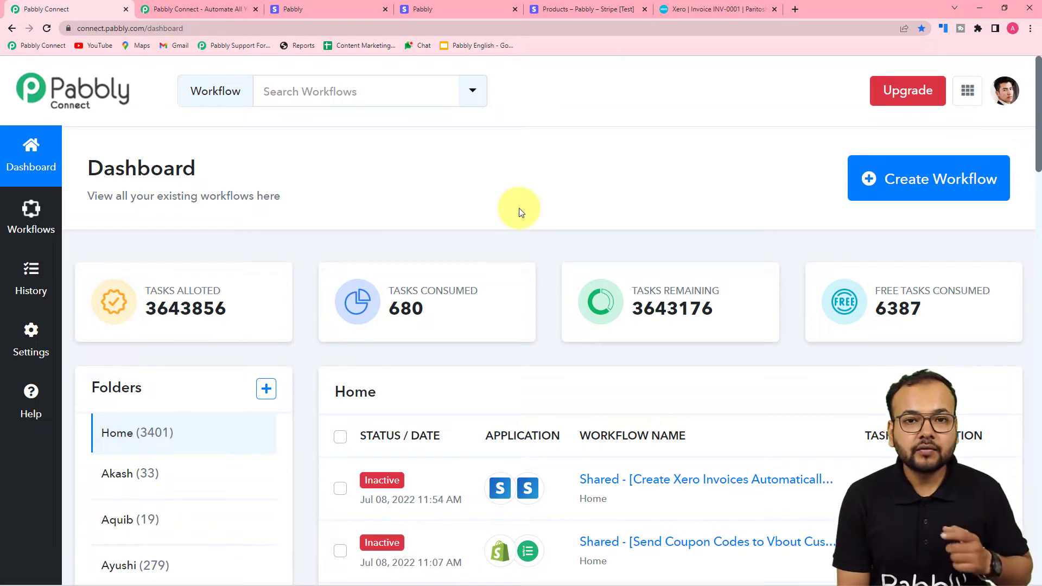
- Create a new workflow named "Stripe To Xero Automation"
left_click(929, 191)
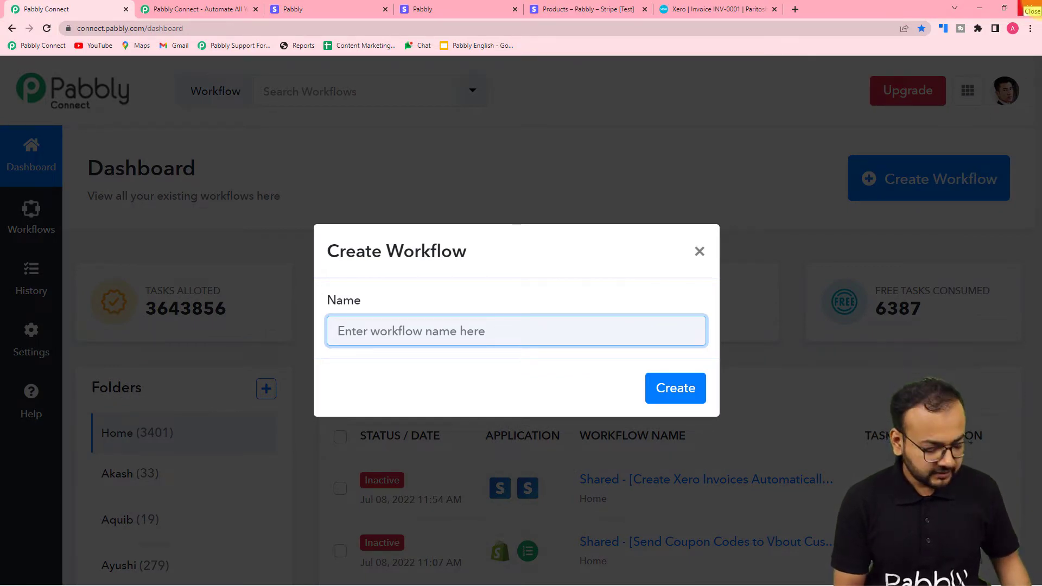
type("Sri")
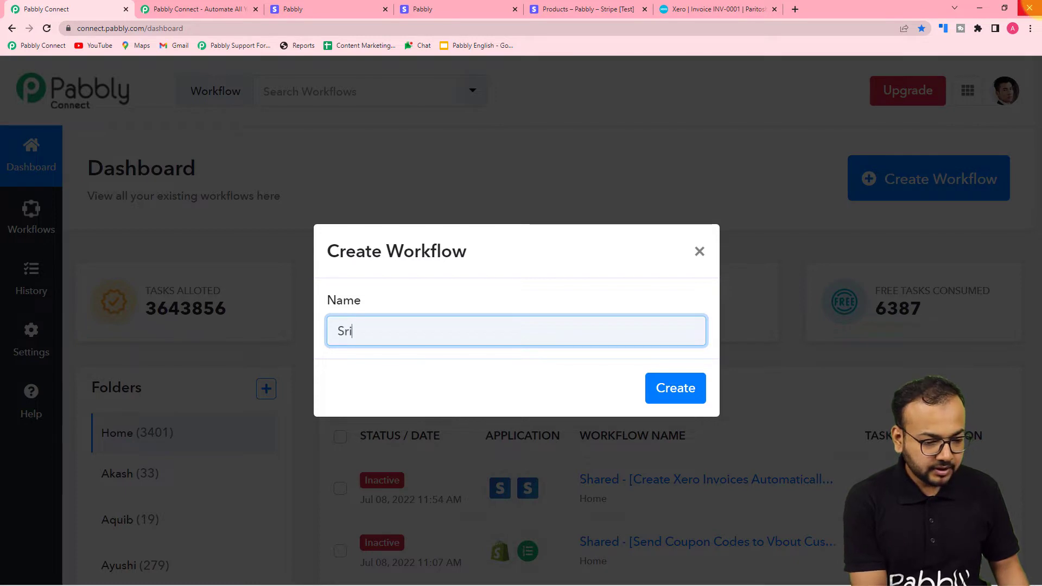
type("pe")
key("BackSpace")
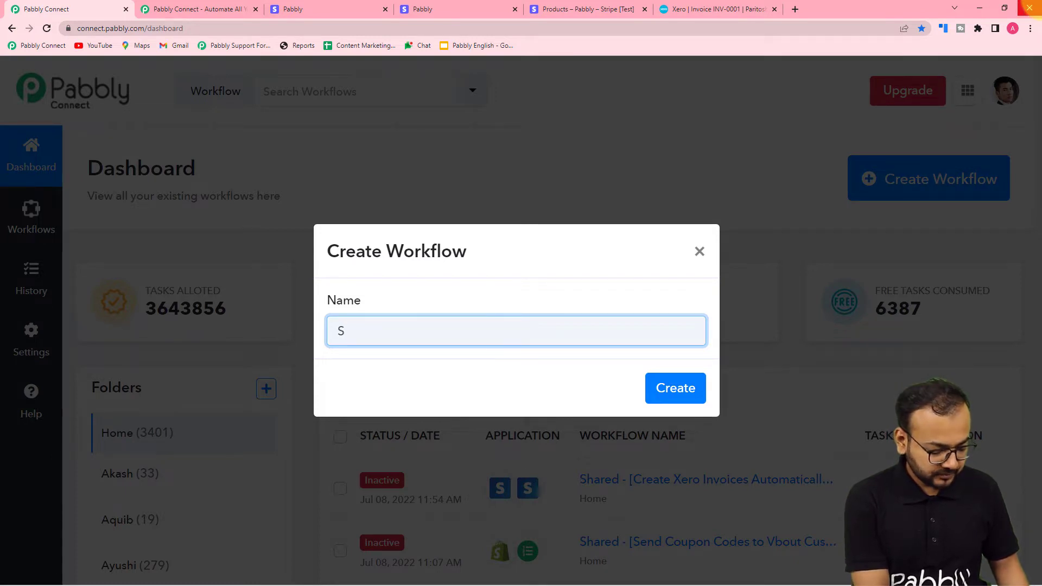
type("e")
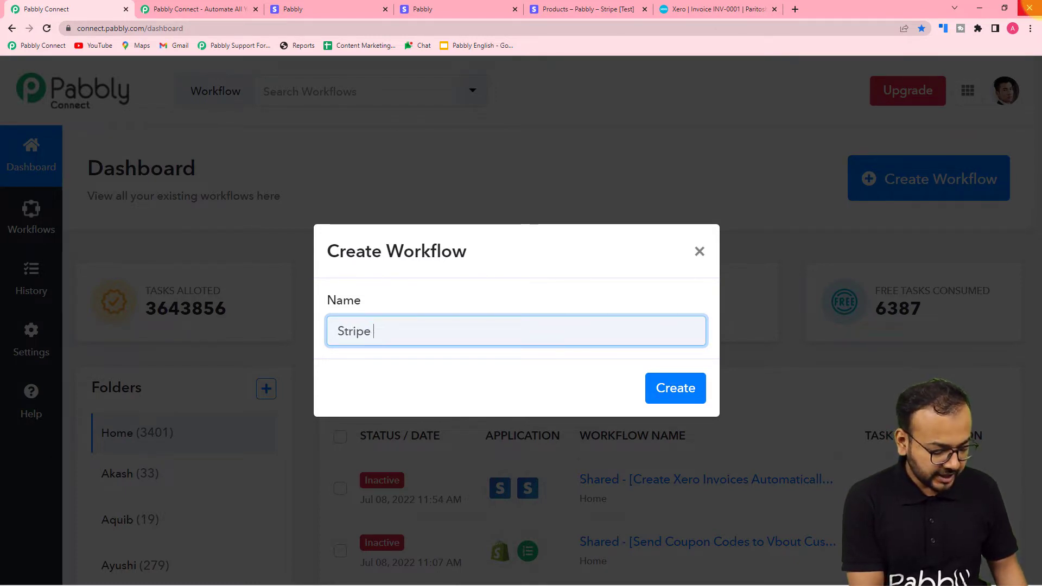
type(" To Z")
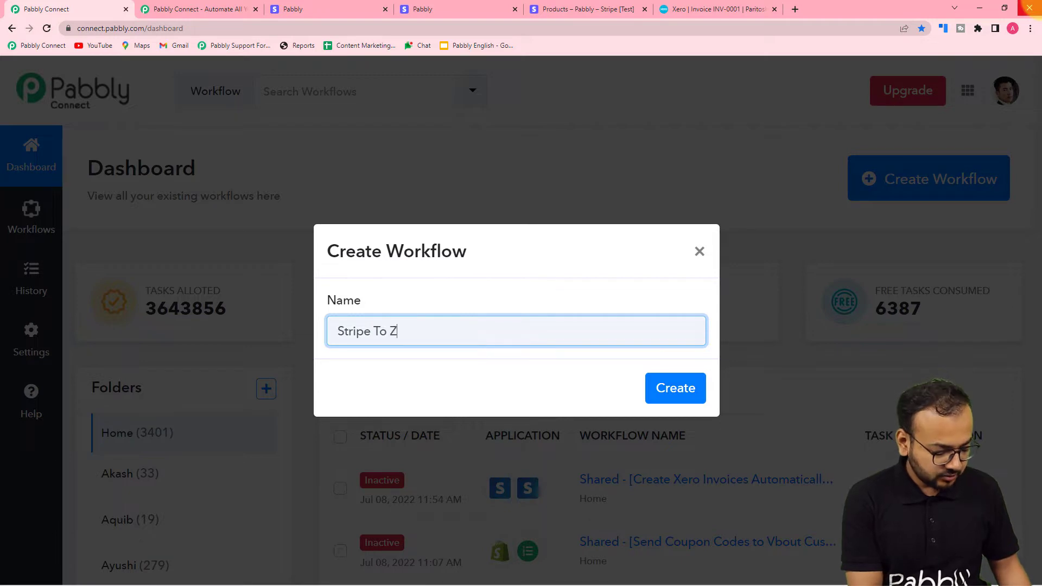
type("e")
key("BackSpace")
key("BackSpace")
type("Xe")
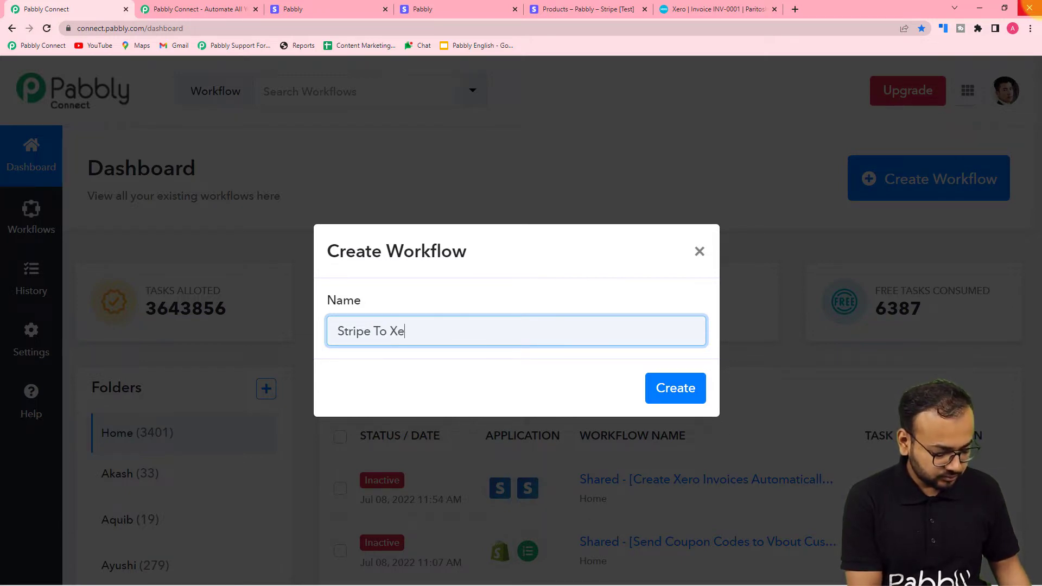
type("e")
key("BackSpace")
type("ro")
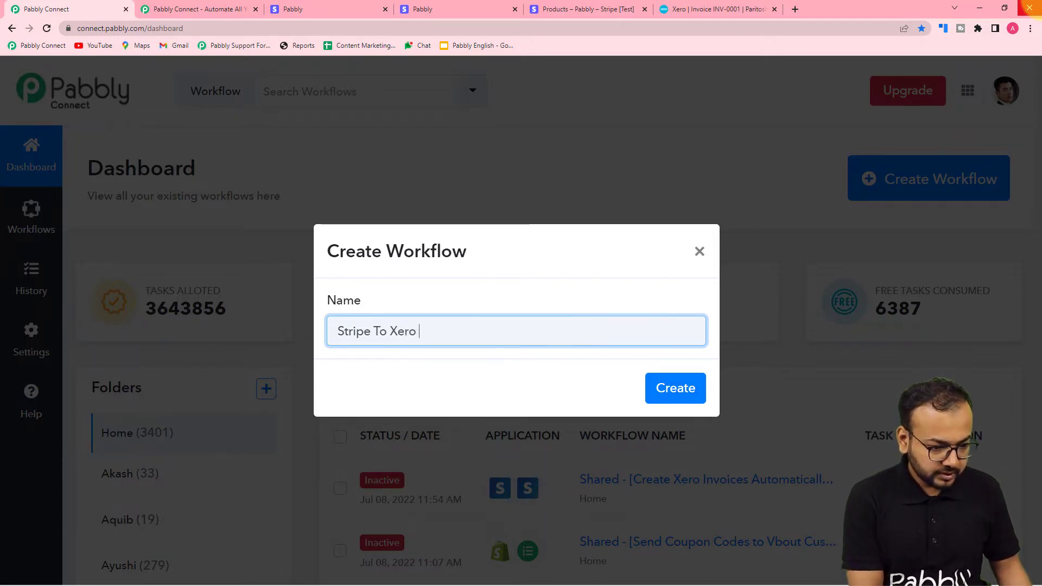
type(" Aut")
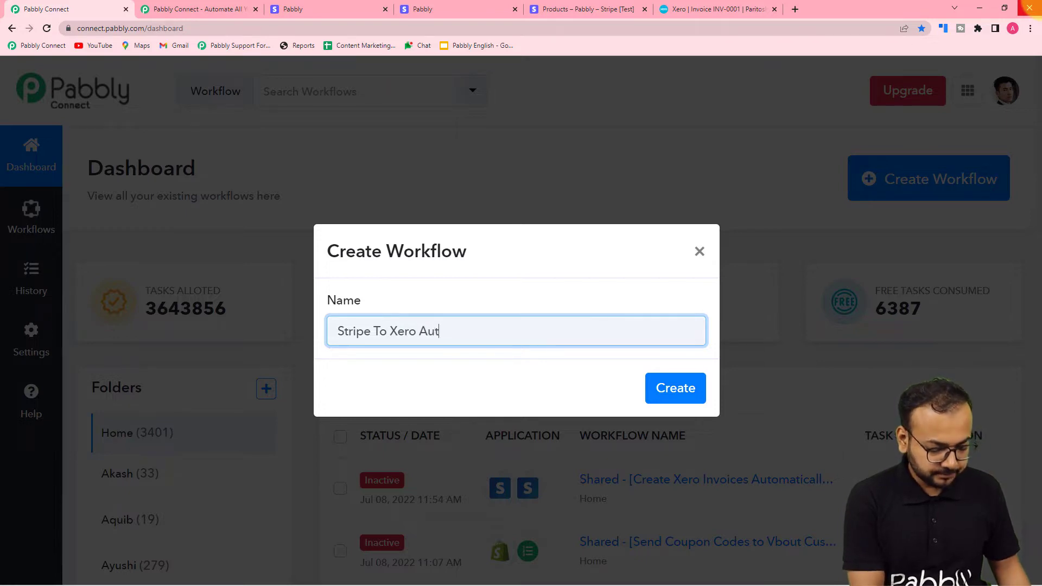
type("omation")
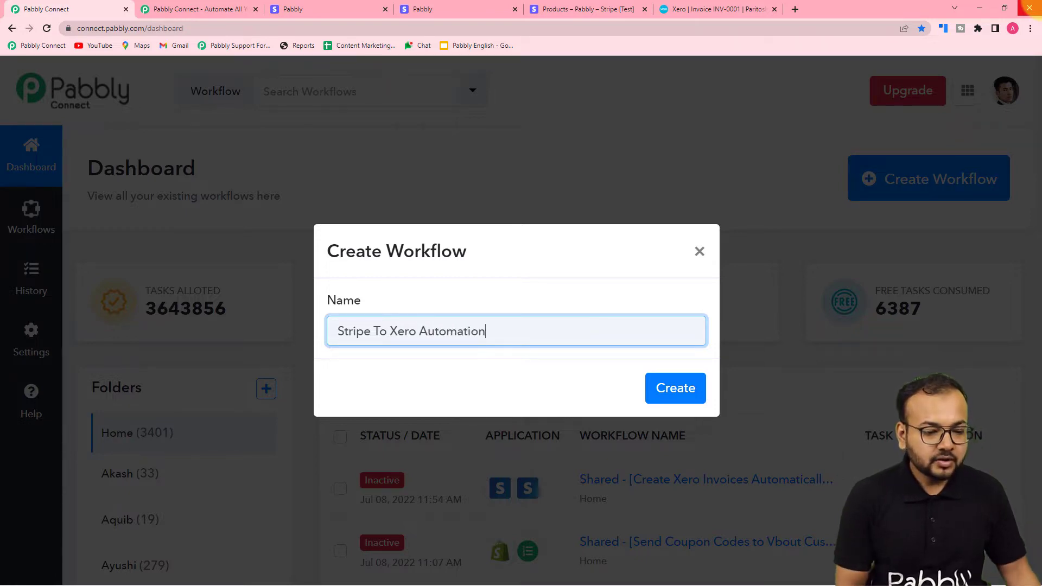
left_click(676, 388)
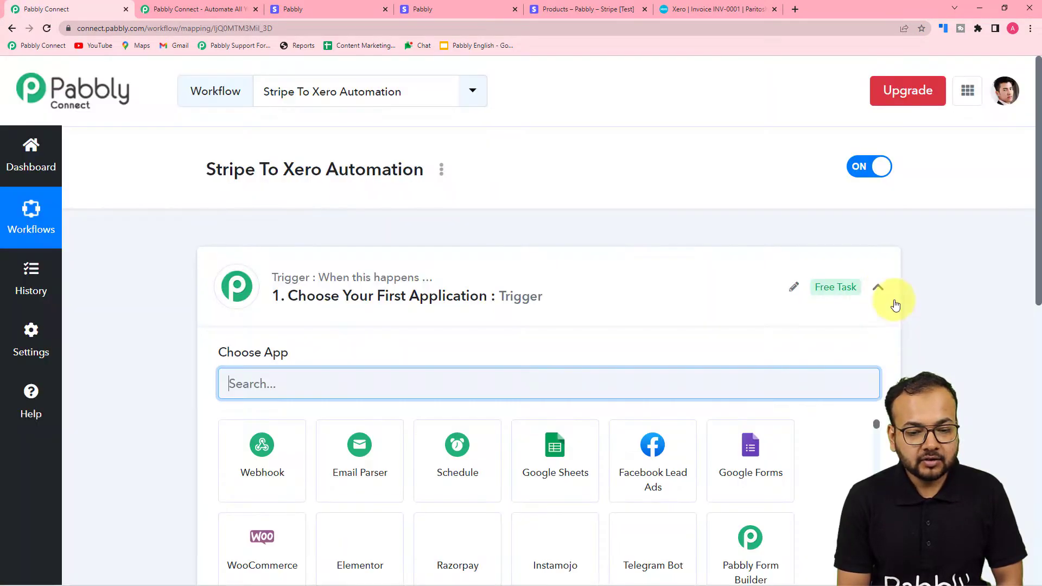
- Choose Stripe as the trigger application of the workflow
left_click(880, 287)
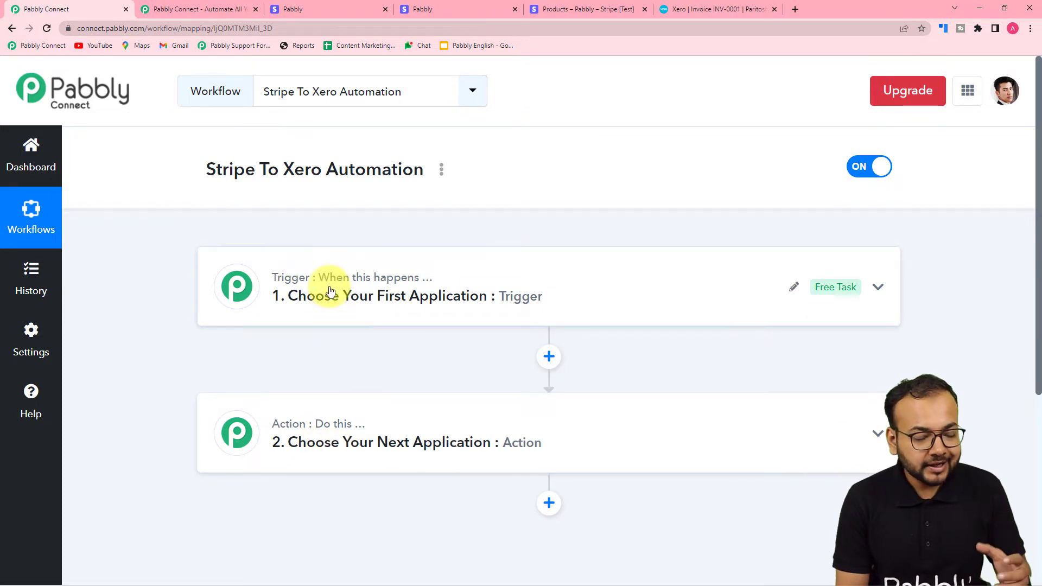
mouse_move(320, 434)
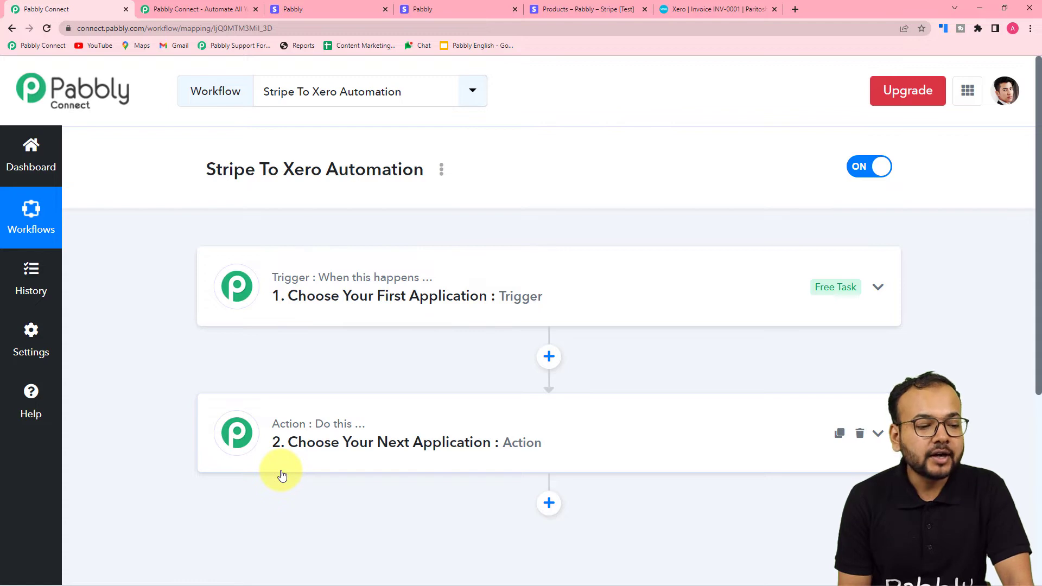
left_click(330, 304)
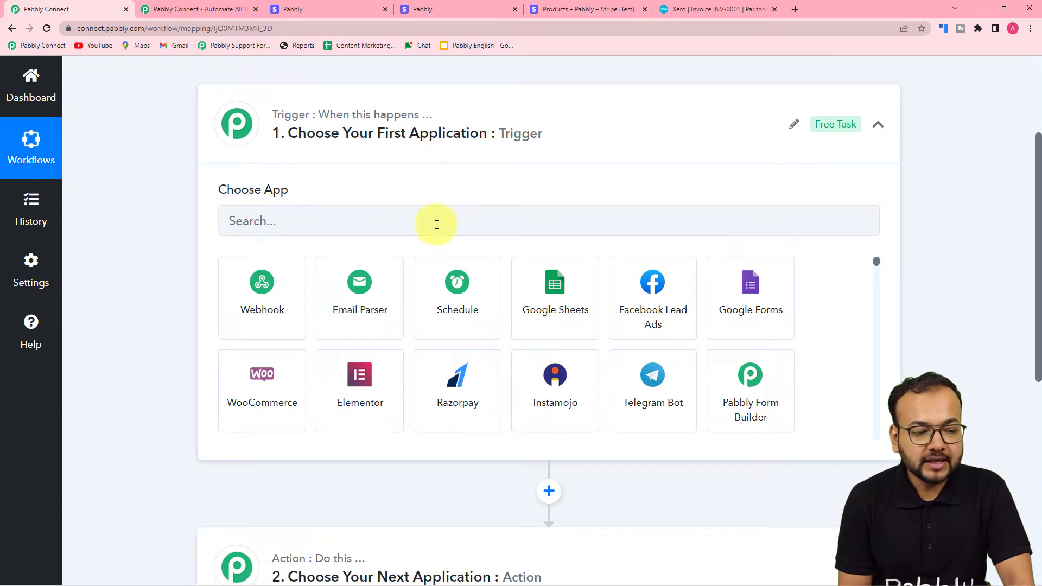
left_click(311, 224)
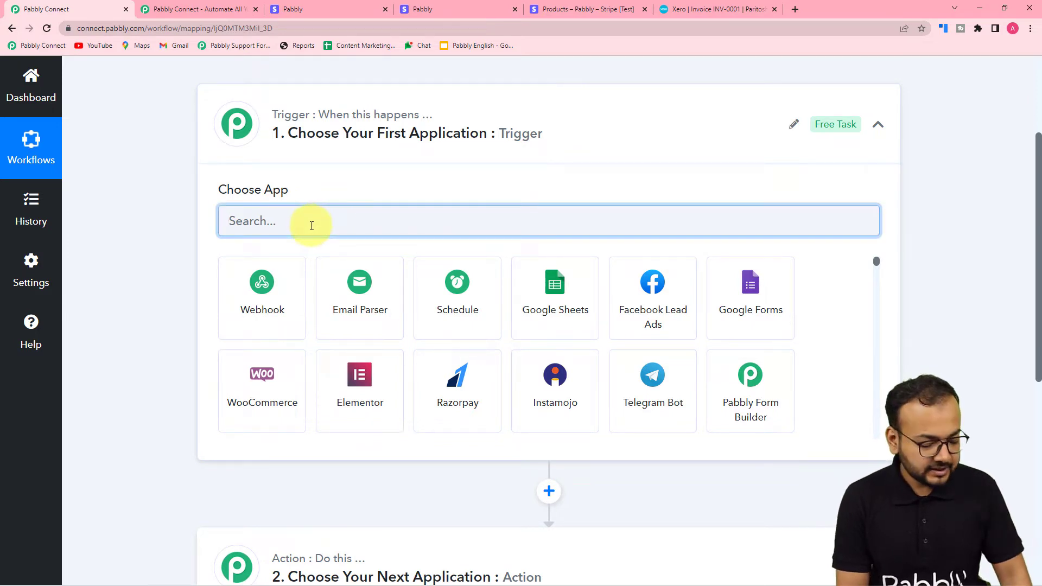
type("str")
left_click(269, 293)
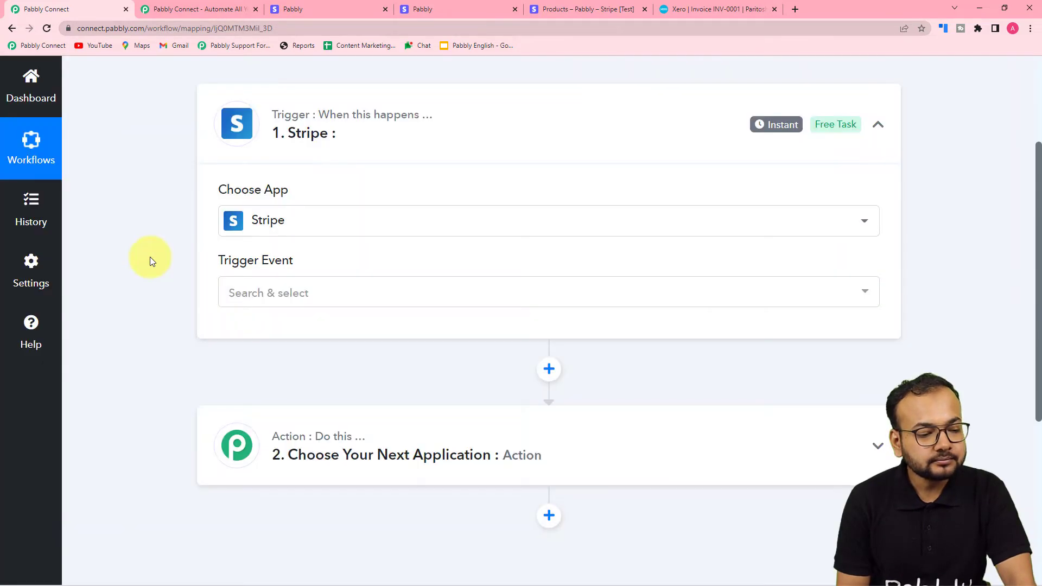
- Set the Stripe trigger event to New Charge
scroll(228, 293, "down", 1)
left_click(302, 246)
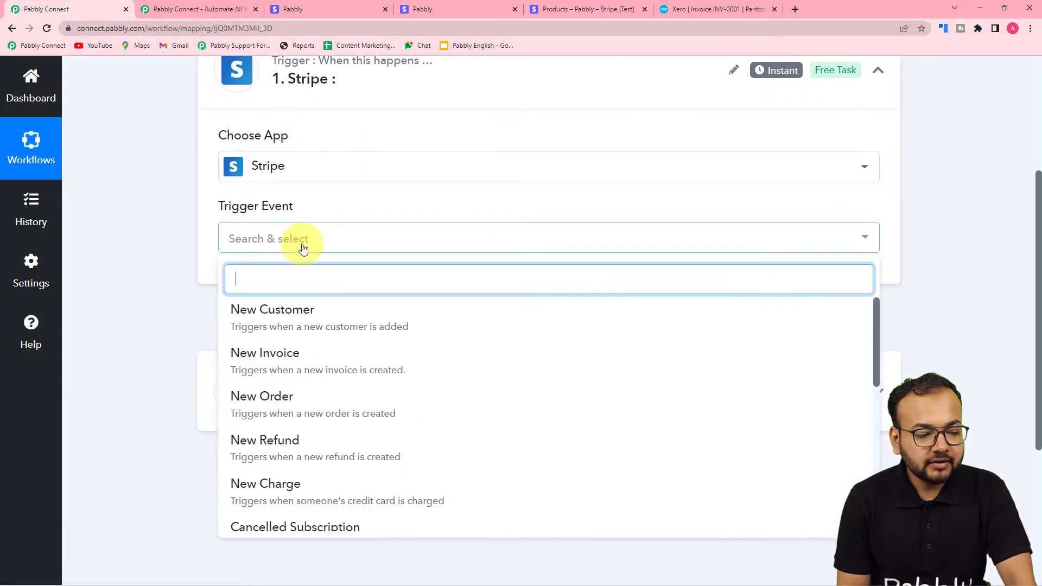
scroll(279, 410, "down", 2)
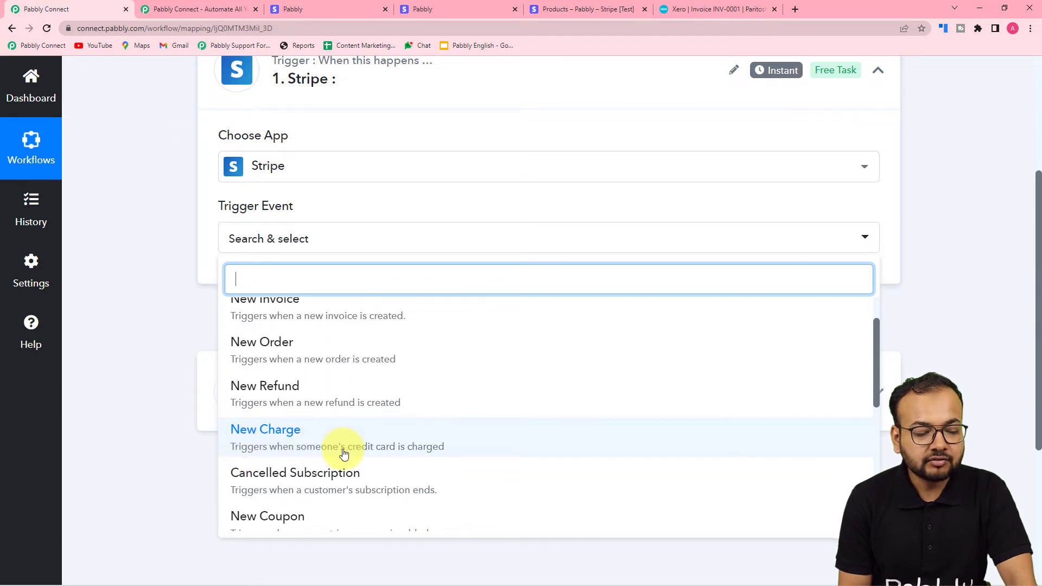
left_click(286, 441)
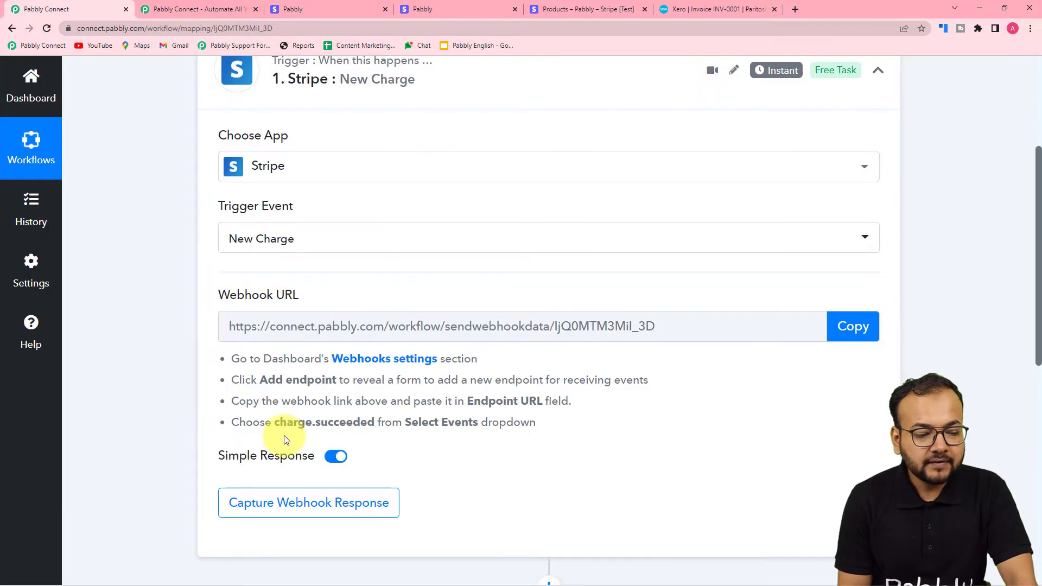
- Switch to the Stripe dashboard and start adding a new webhook endpoint in its Developers section
scroll(286, 441, "down", 1)
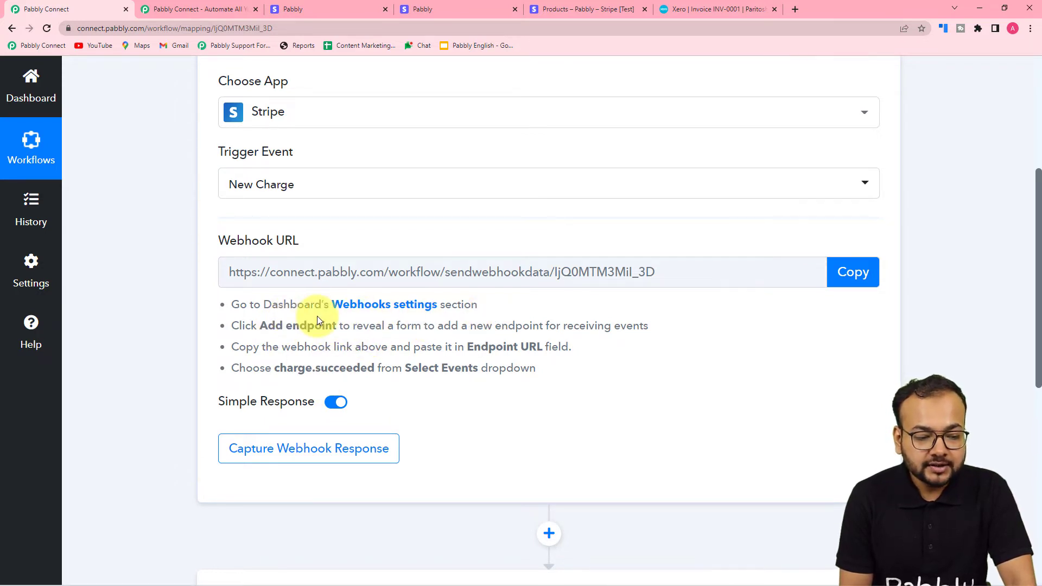
scroll(318, 332, "down", 1)
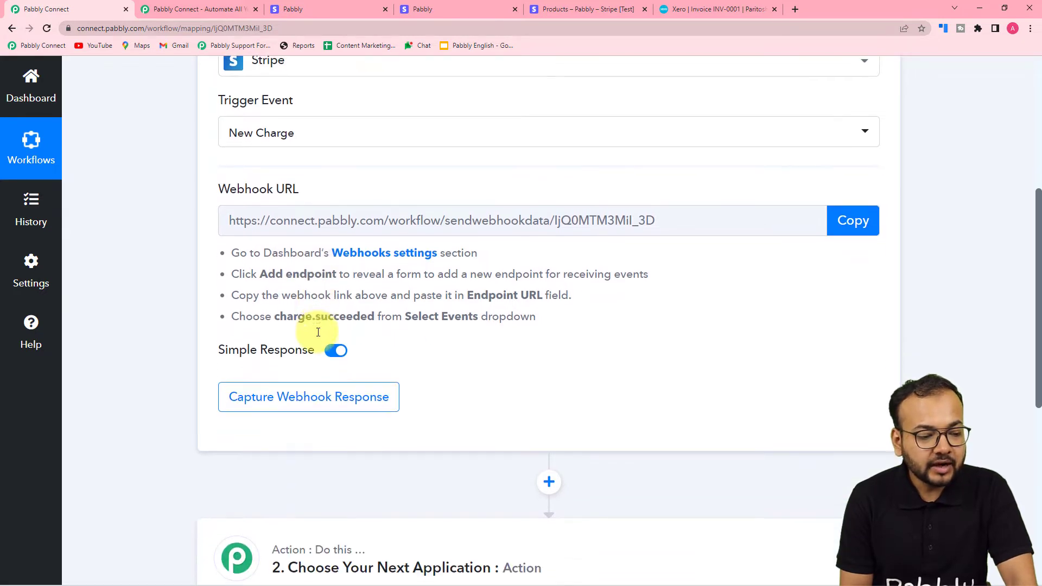
left_click(549, 11)
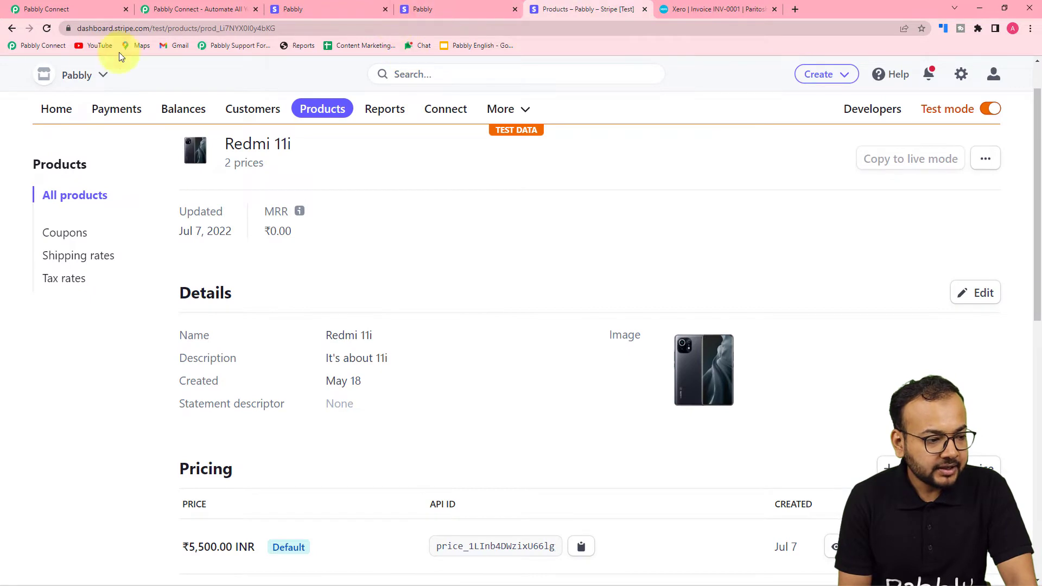
left_click(43, 111)
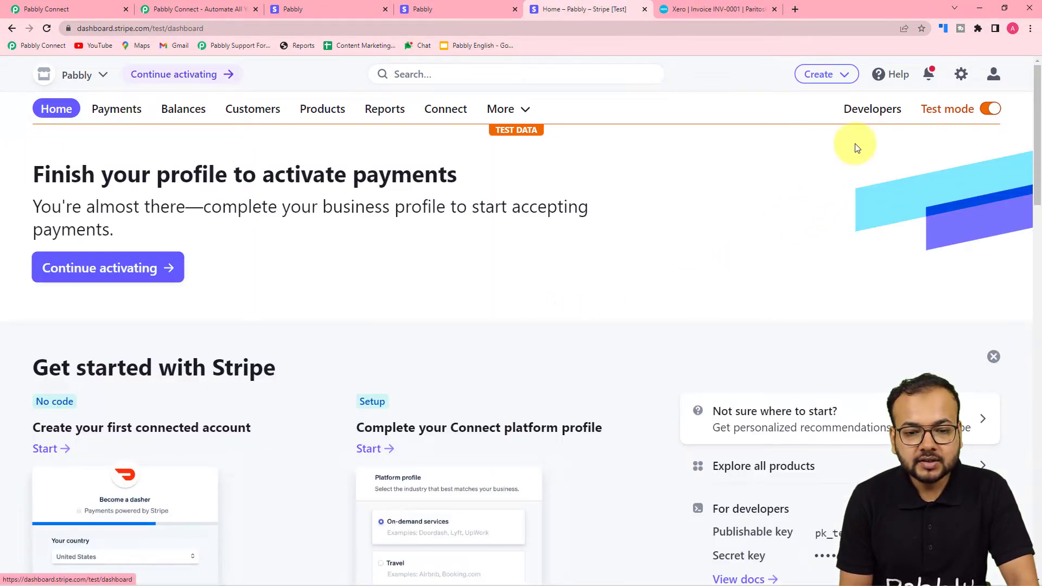
left_click(868, 111)
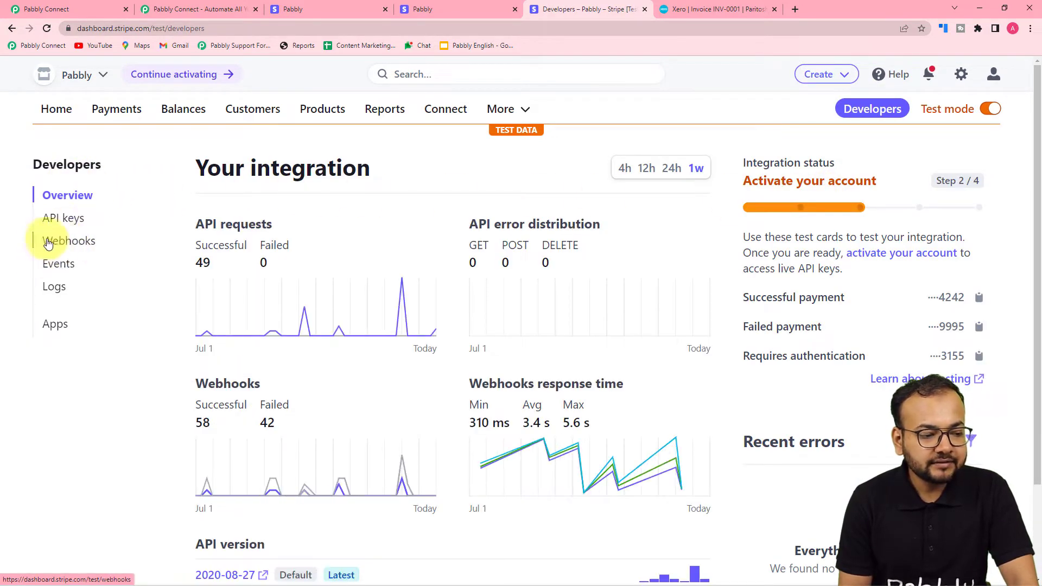
left_click(67, 243)
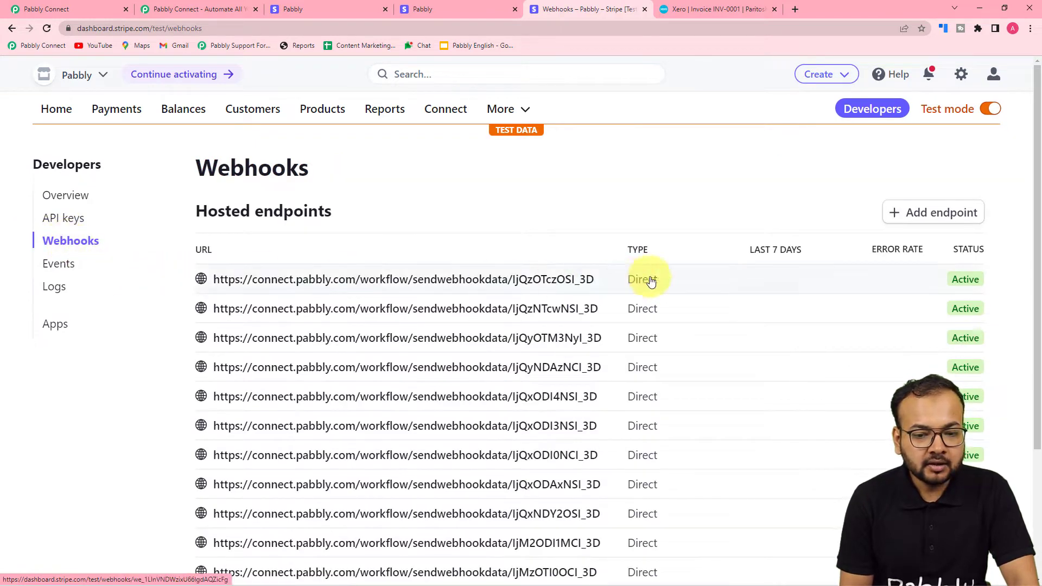
left_click(898, 216)
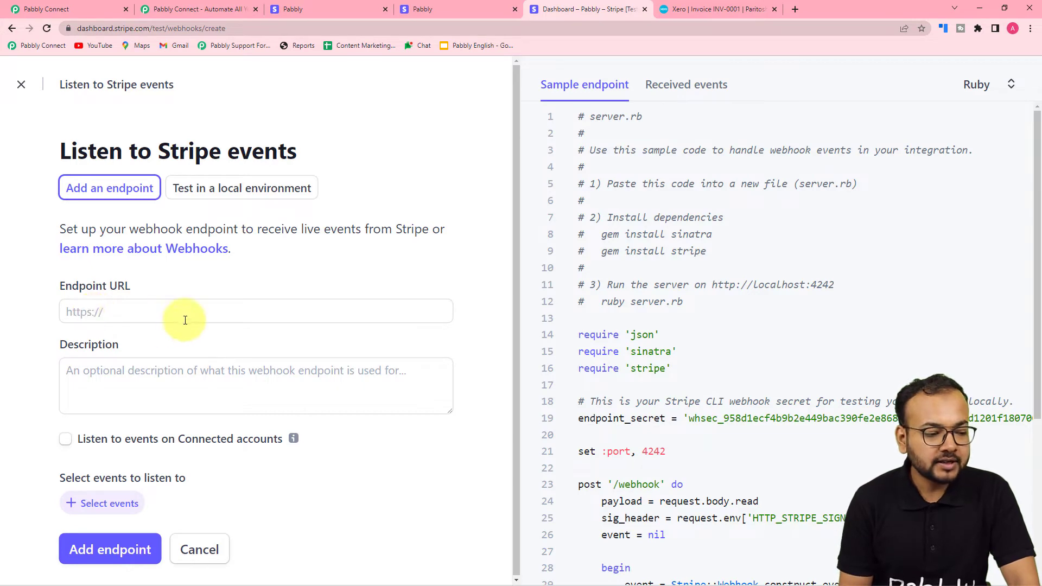
- Copy the trigger's webhook URL from Pabbly Connect and paste it as the Endpoint URL of the new Stripe webhook
left_click(103, 9)
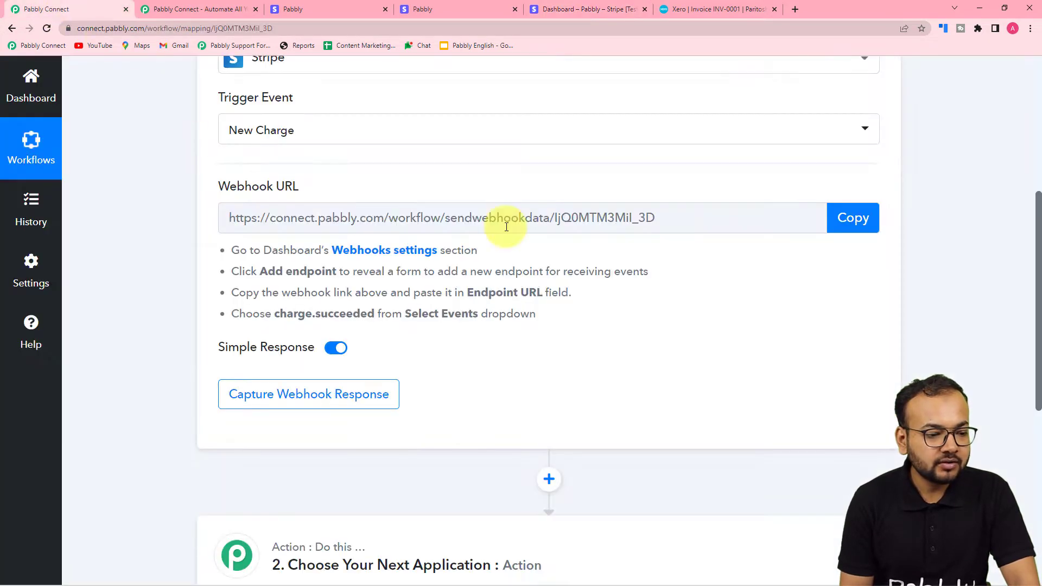
left_click(859, 217)
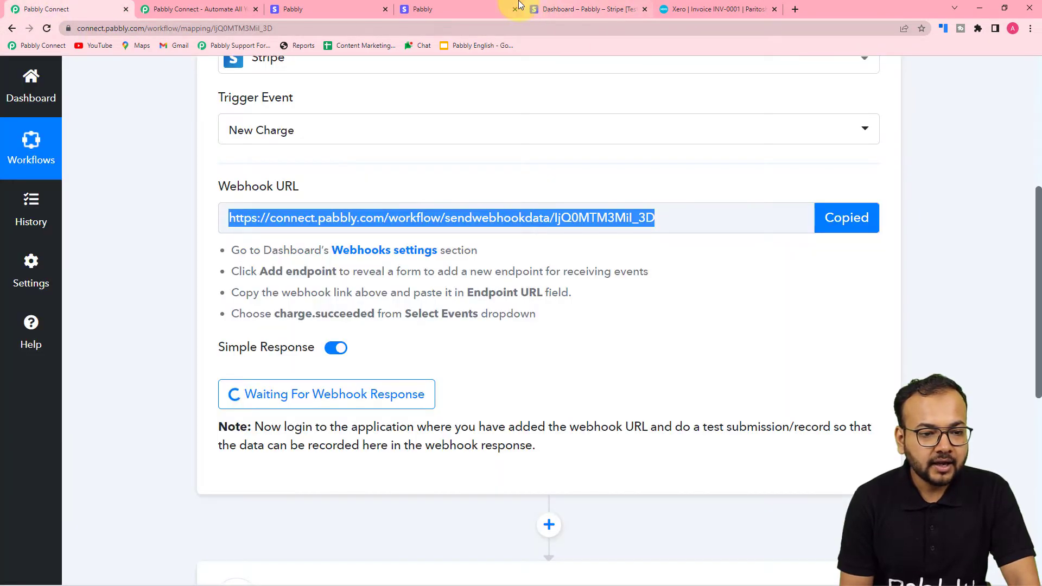
left_click(578, 9)
right_click(115, 311)
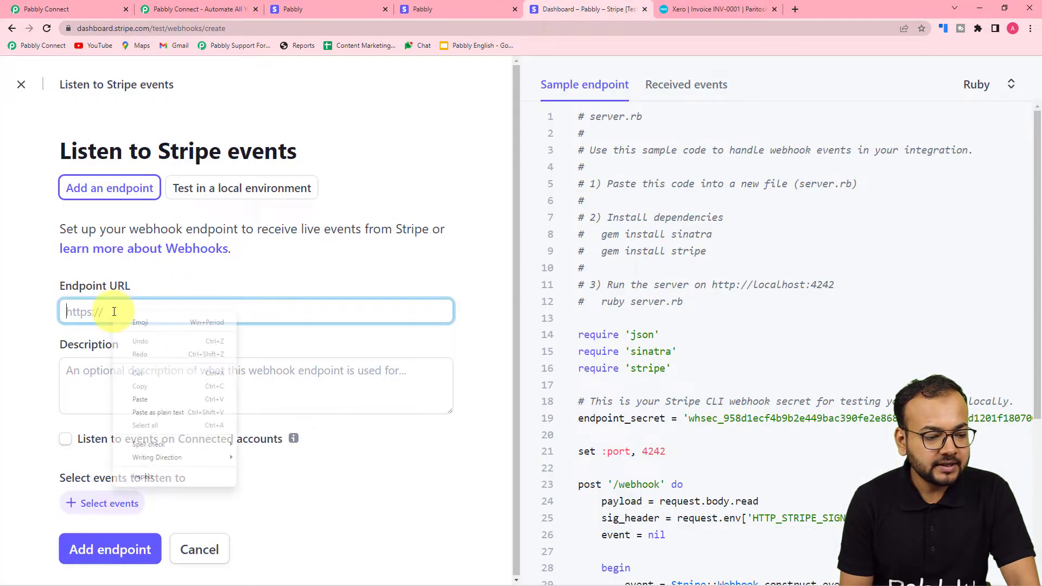
left_click(137, 398)
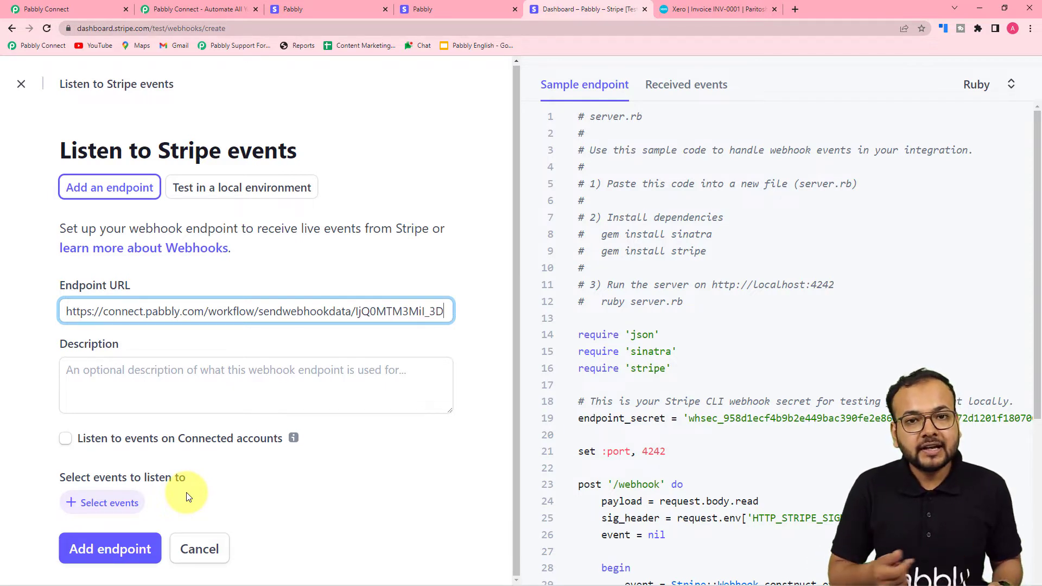
- Select the charge.succeeded event for the new Stripe webhook and create the endpoint
left_click(87, 502)
scroll(137, 360, "down", 2)
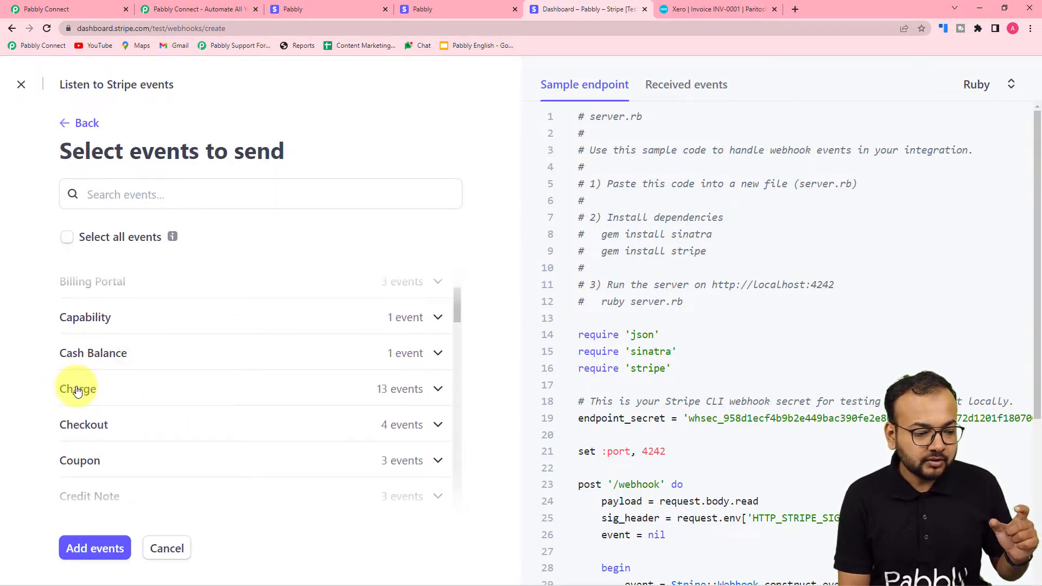
left_click(77, 390)
scroll(77, 390, "down", 2)
scroll(78, 389, "down", 2)
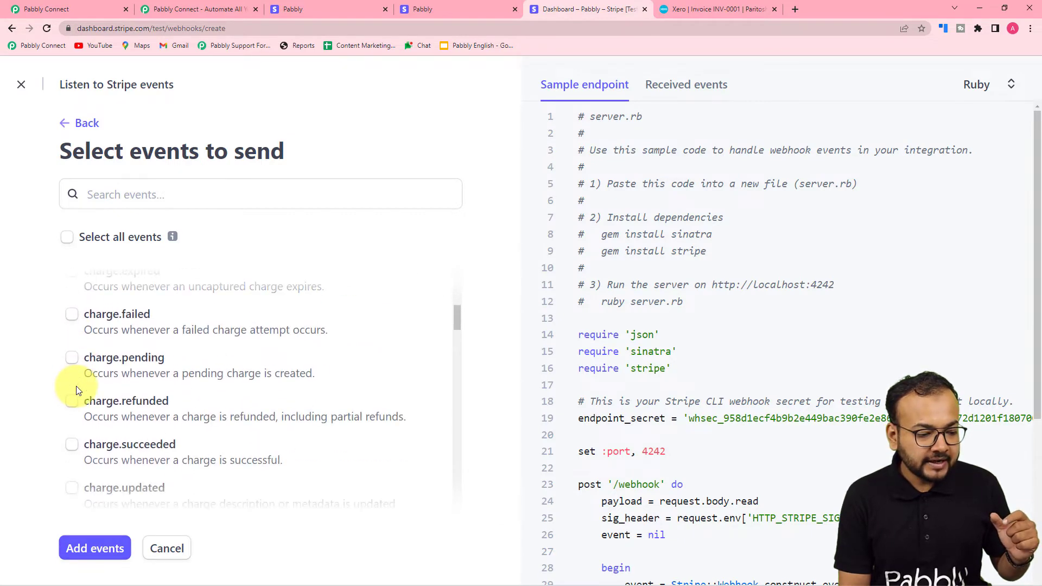
scroll(76, 390, "down", 2)
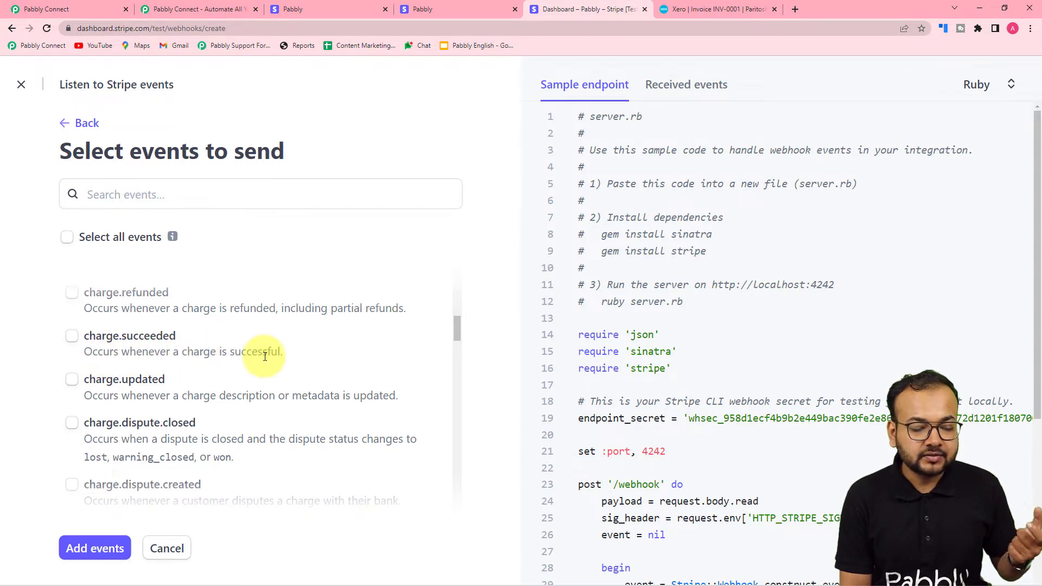
left_click(67, 339)
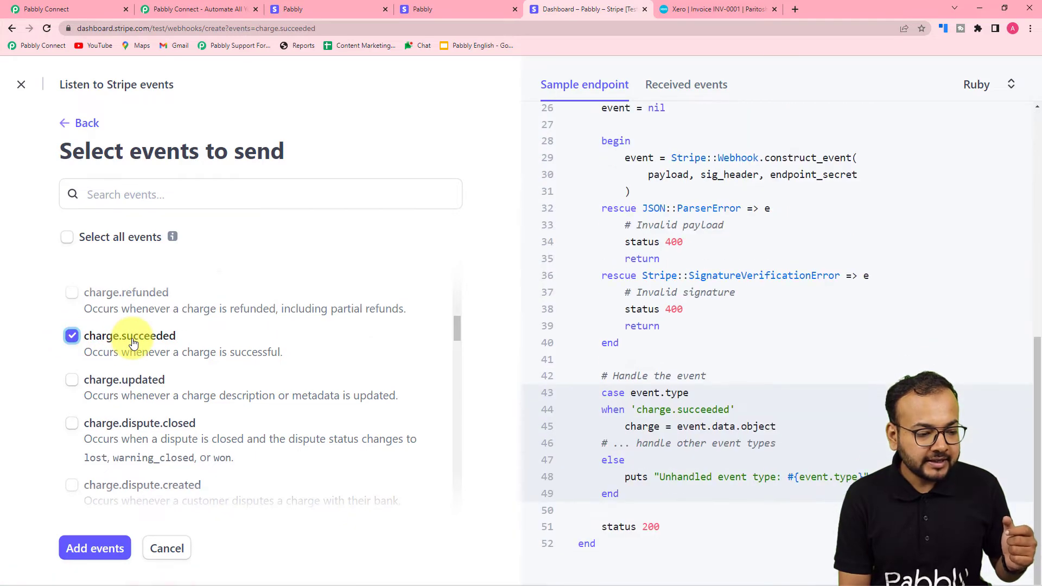
left_click(85, 550)
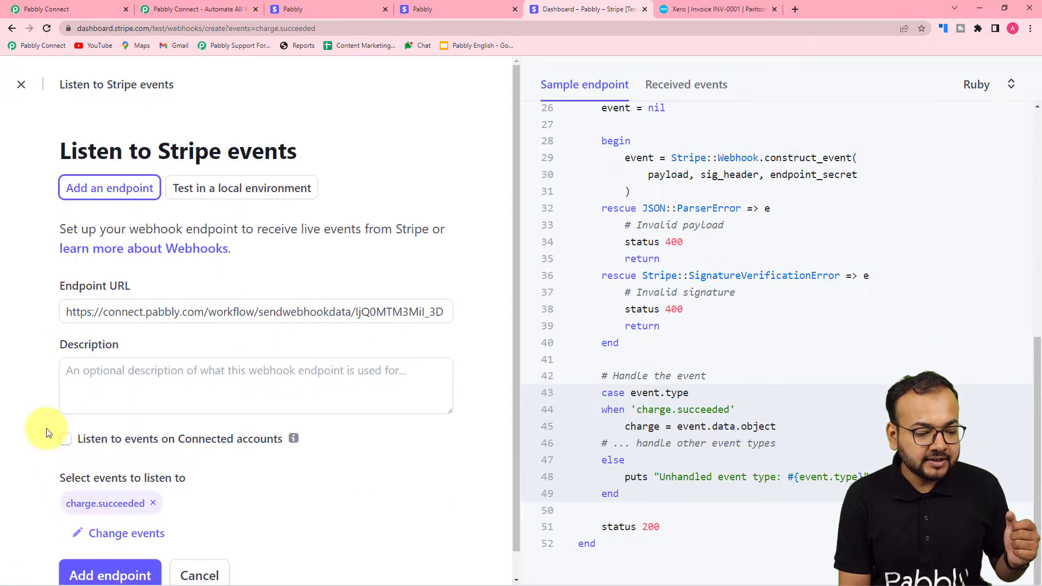
scroll(44, 431, "down", 1)
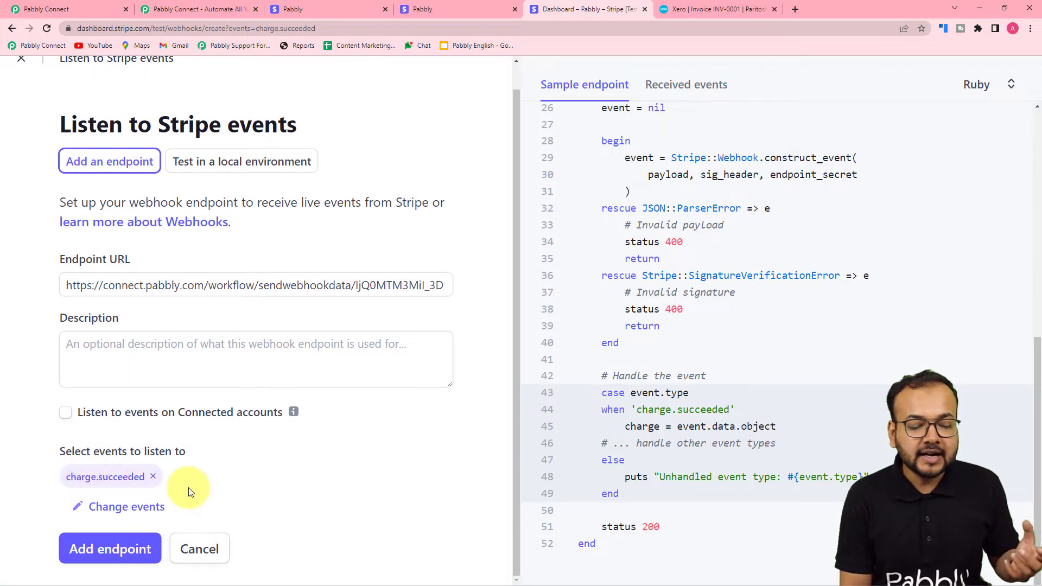
left_click(84, 549)
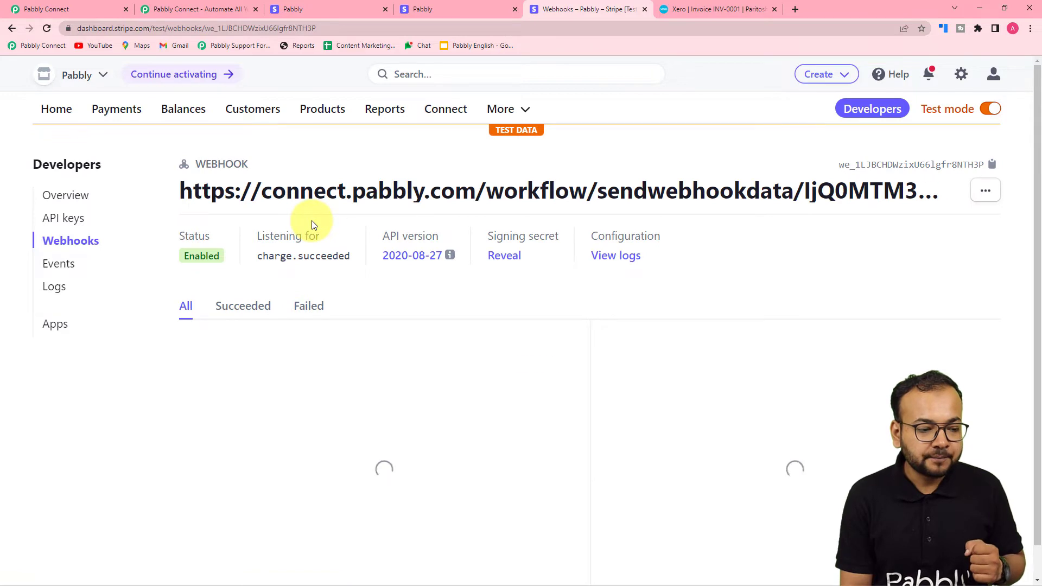
- Switch back to Pabbly Connect and review the trigger's webhook instructions and response status
left_click(67, 4)
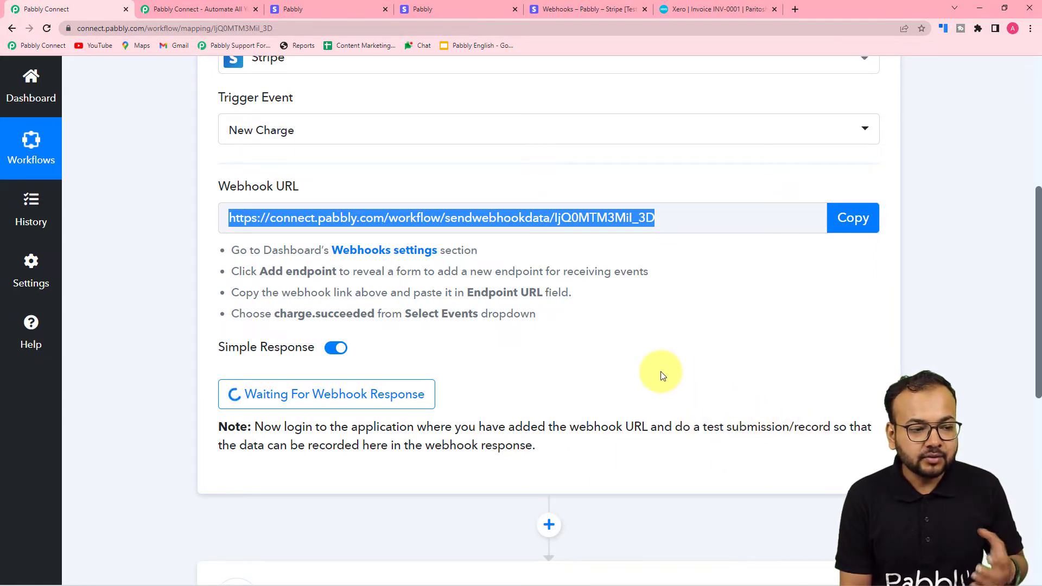
scroll(660, 371, "up", 1)
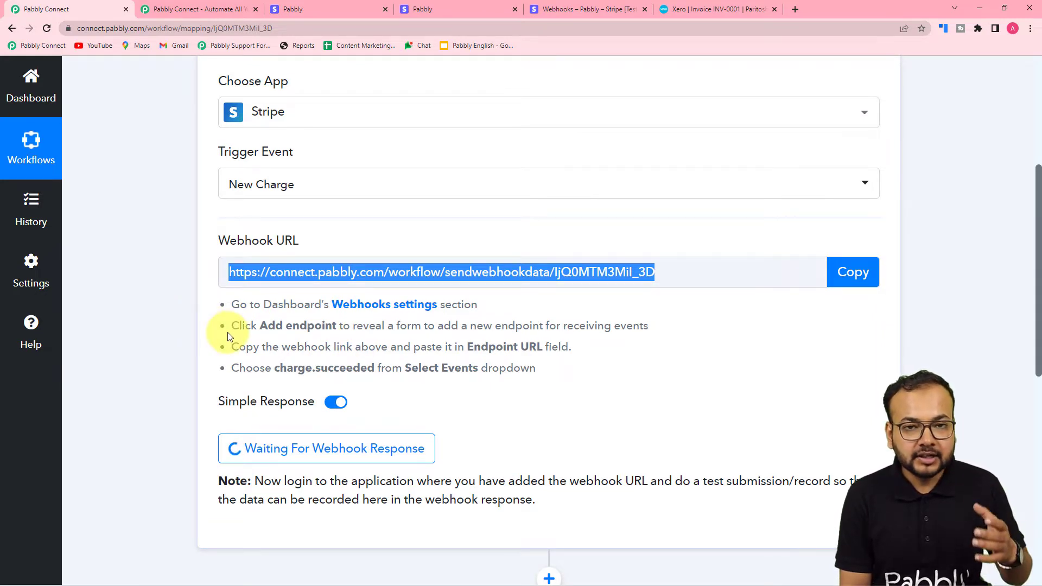
scroll(228, 336, "down", 2)
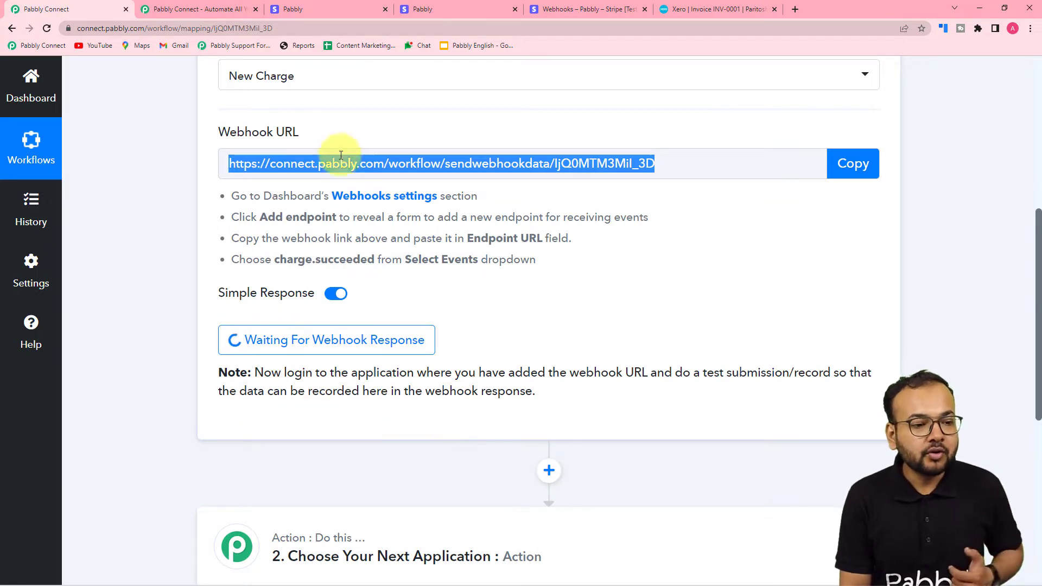
- Switch to the Stripe dashboard and look over the available test-mode products
left_click(552, 7)
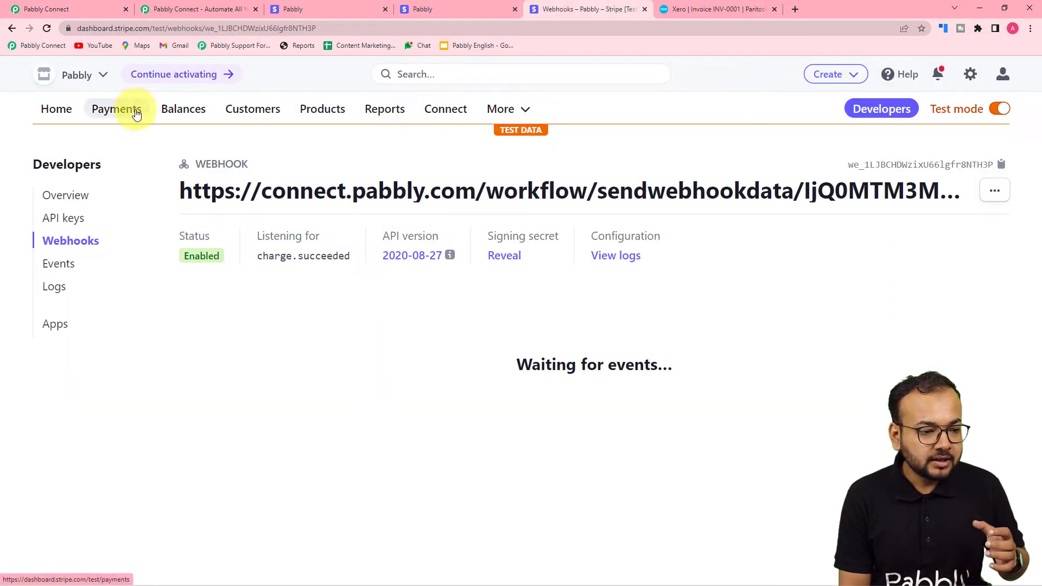
left_click(332, 111)
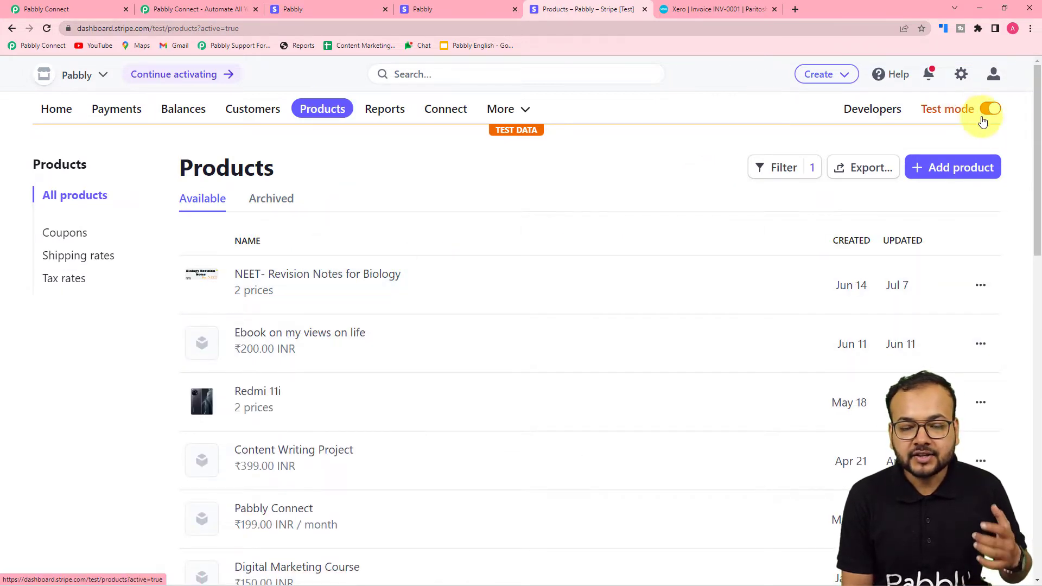
scroll(500, 244, "down", 2)
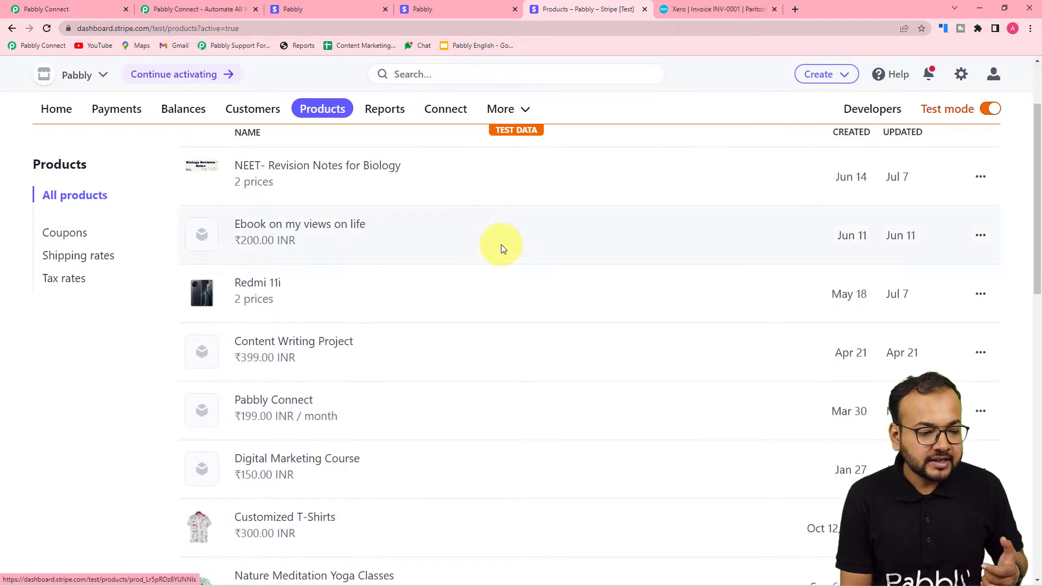
scroll(488, 255, "up", 1)
scroll(470, 266, "up", 1)
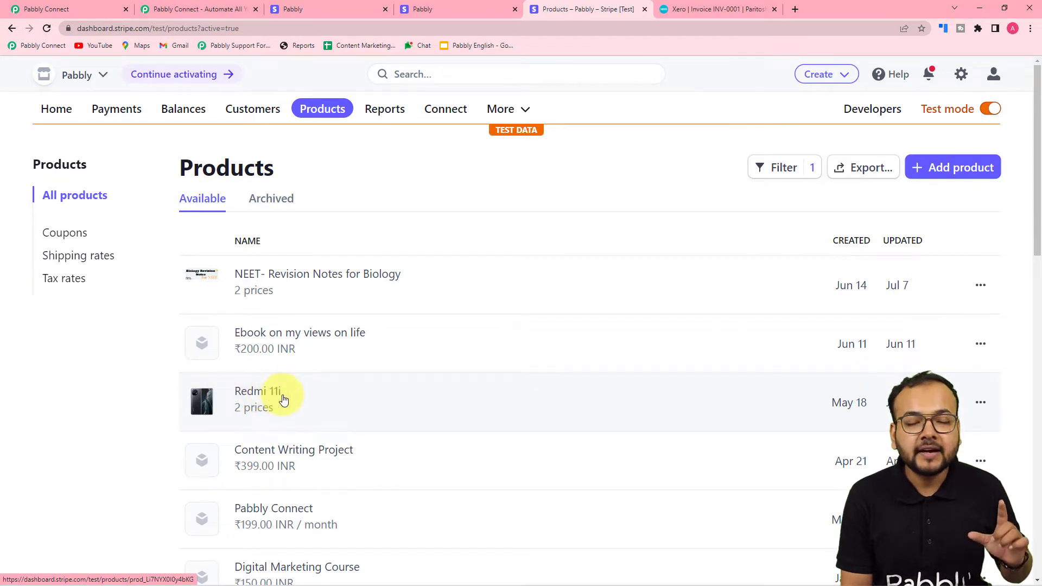
- On the Redmi 11i test checkout page, fill in the customer's email, phone, card details, cardholder name and billing address, and submit the payment
left_click(352, 7)
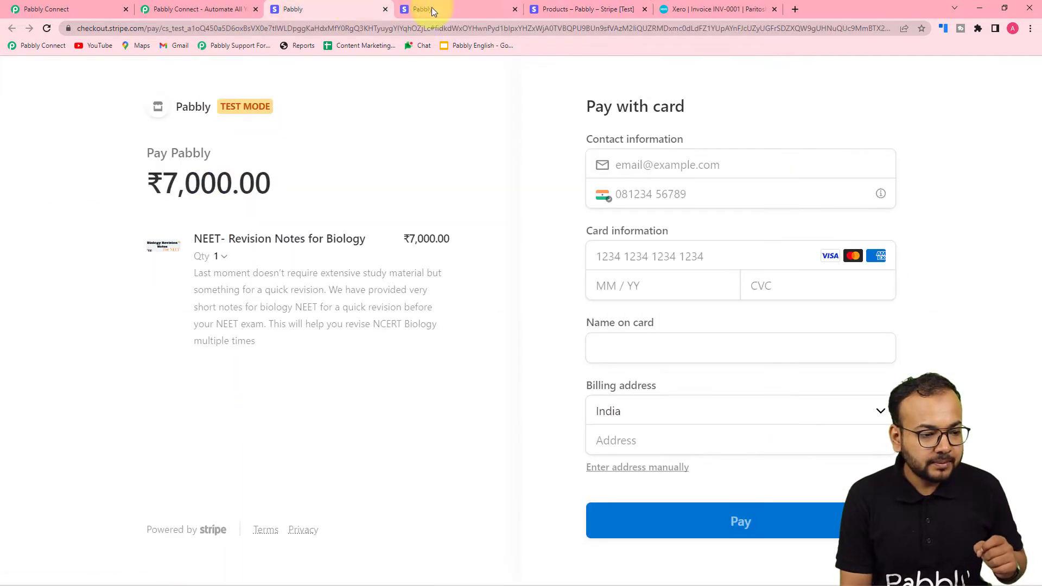
left_click(445, 15)
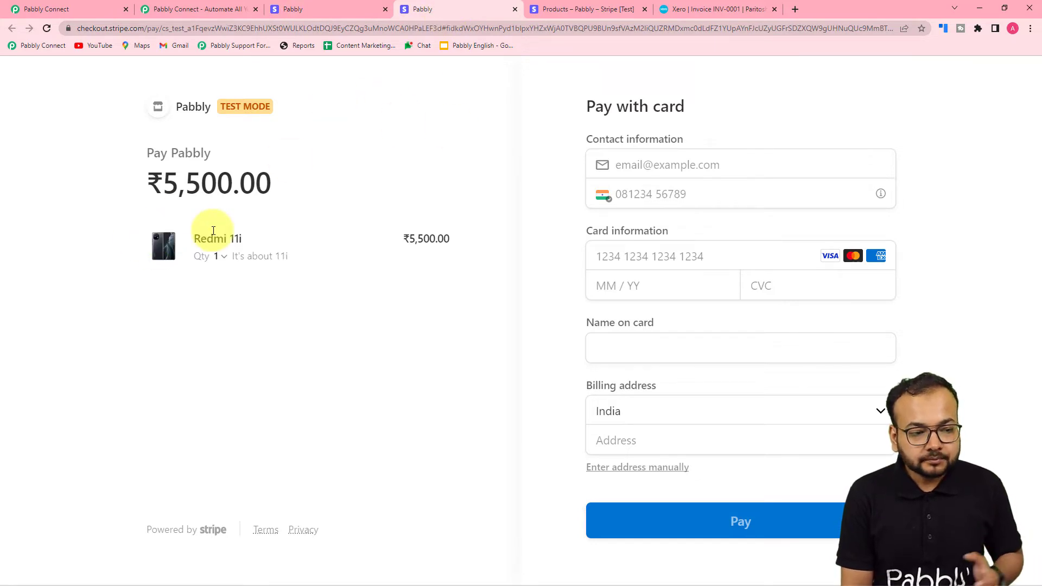
left_click(636, 258)
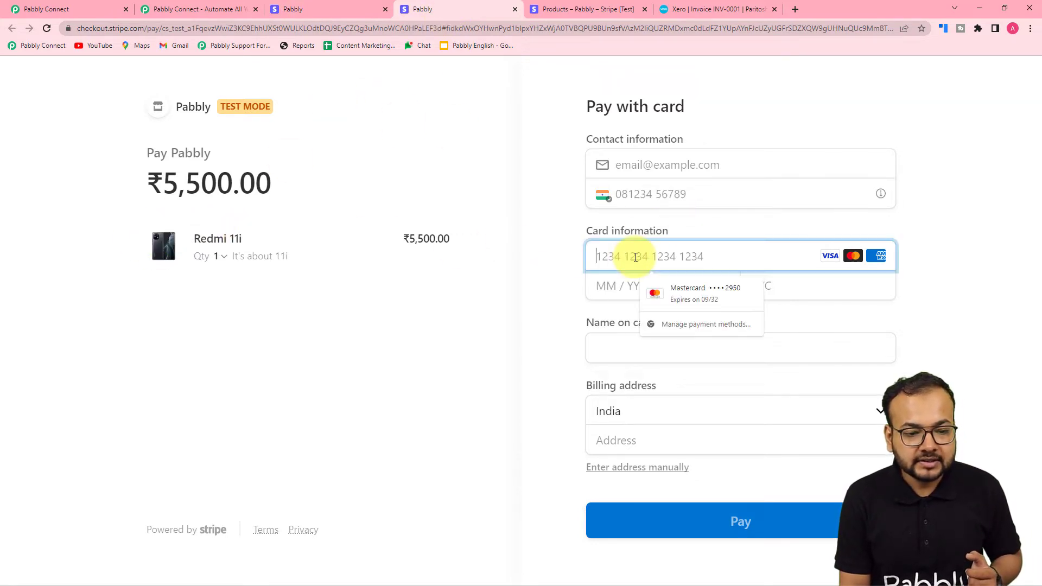
left_click(649, 163)
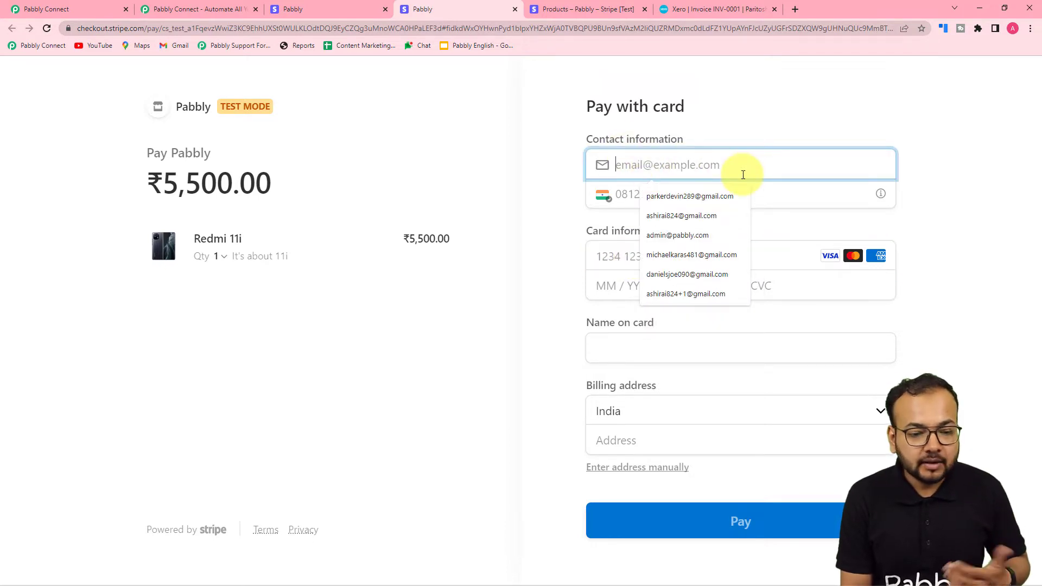
left_click(653, 280)
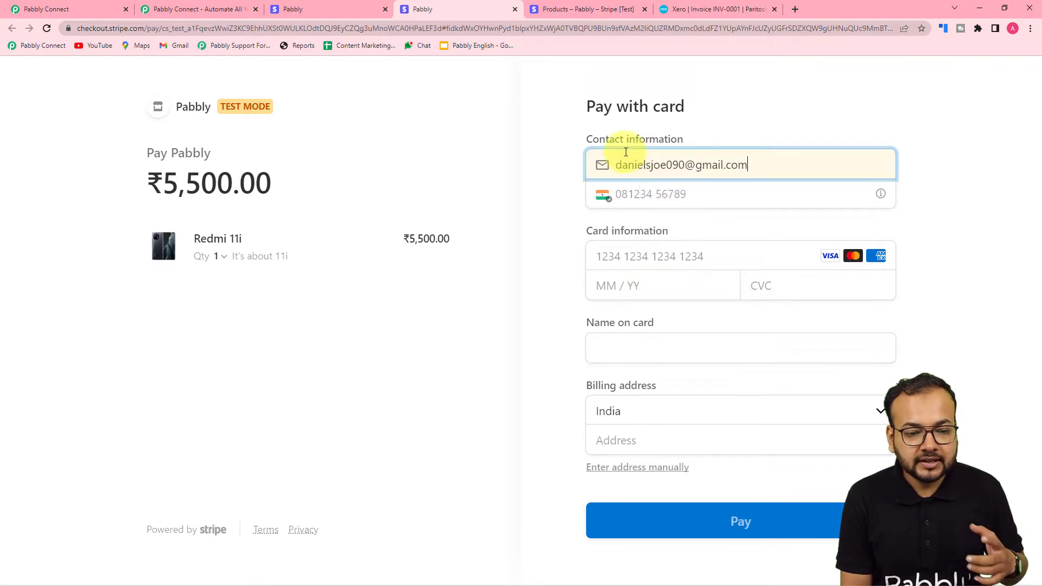
left_click(670, 192)
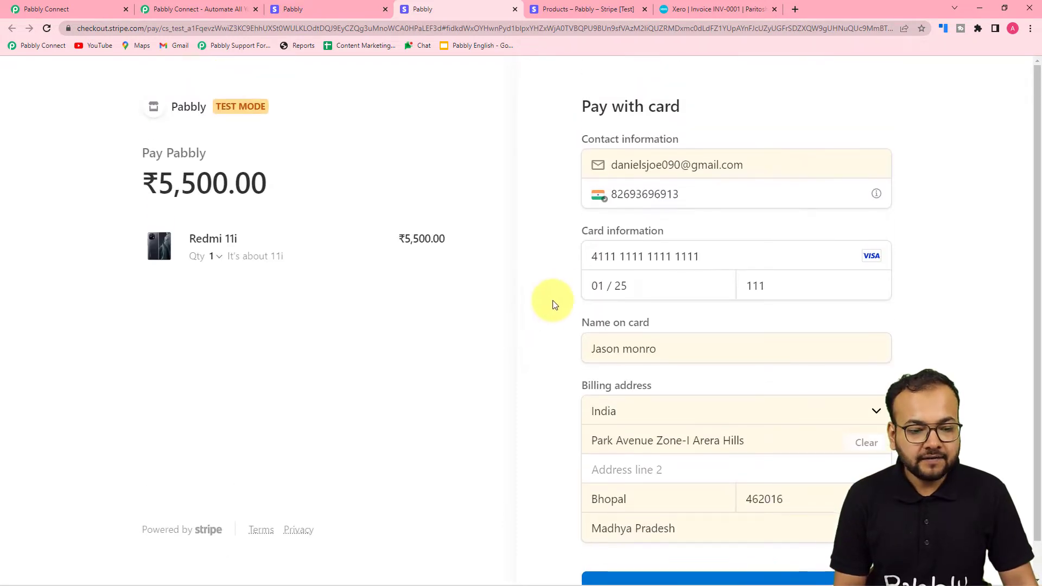
scroll(532, 268, "down", 1)
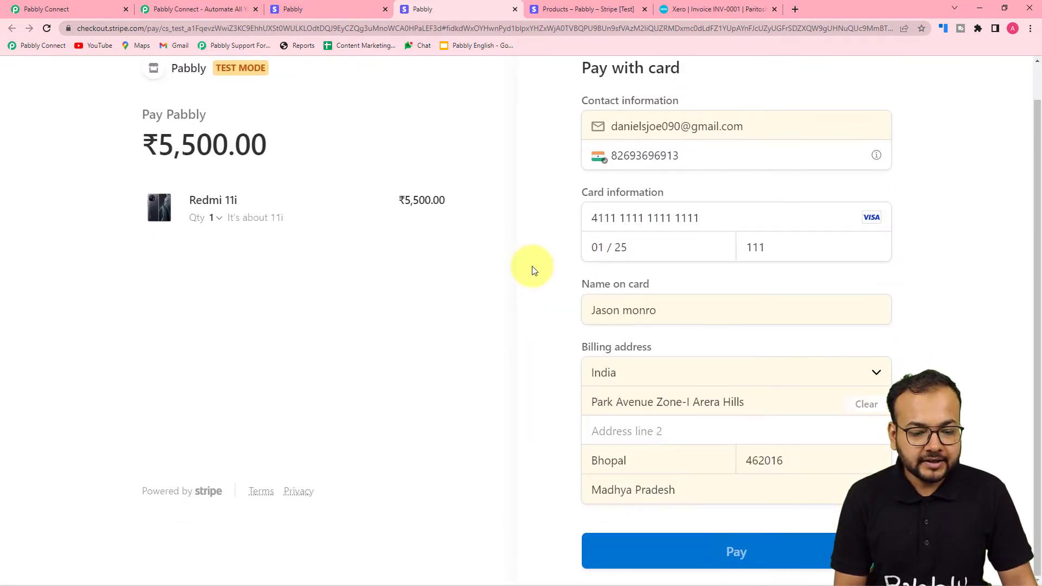
left_click(663, 554)
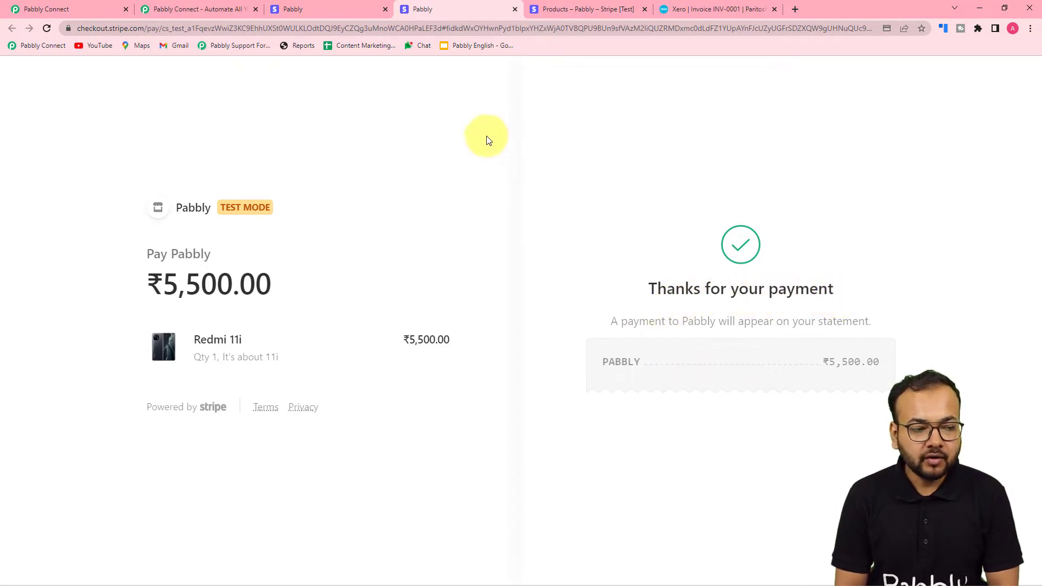
- Switch to Pabbly Connect and examine the charge amount, billing details and status in the received webhook response
left_click(99, 7)
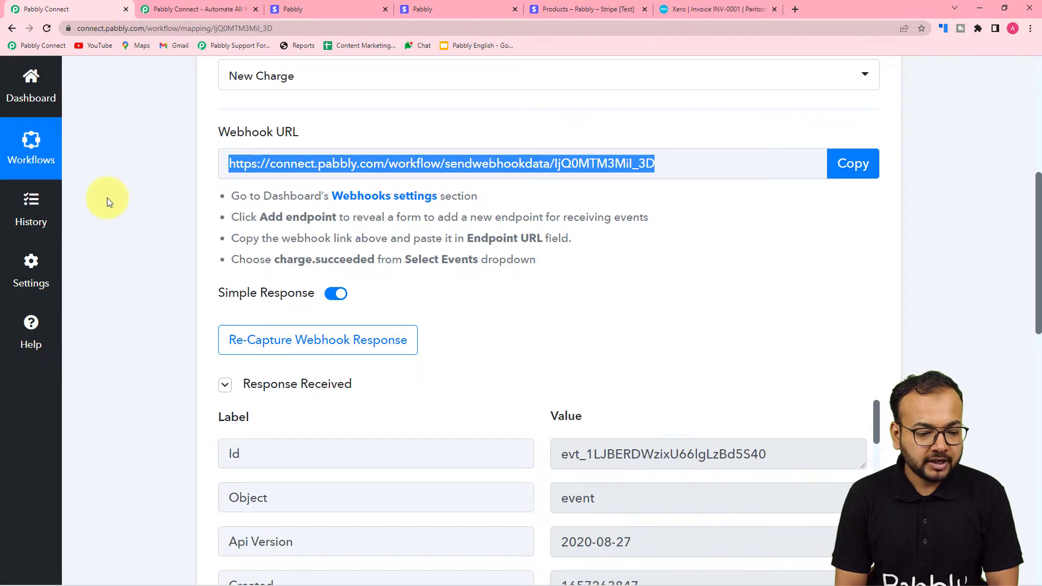
scroll(106, 198, "down", 5)
scroll(106, 198, "down", 1)
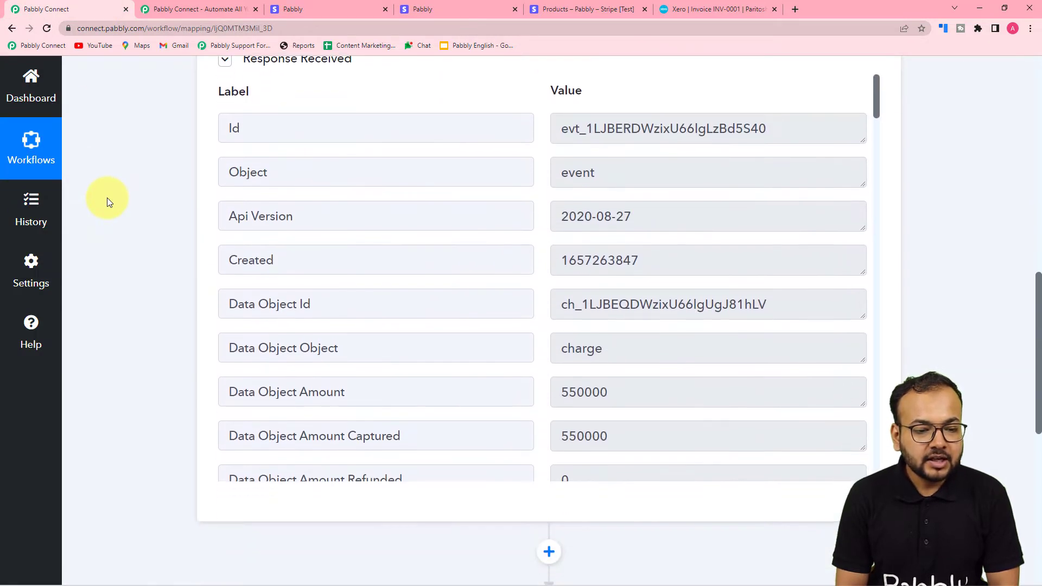
scroll(392, 191, "down", 8)
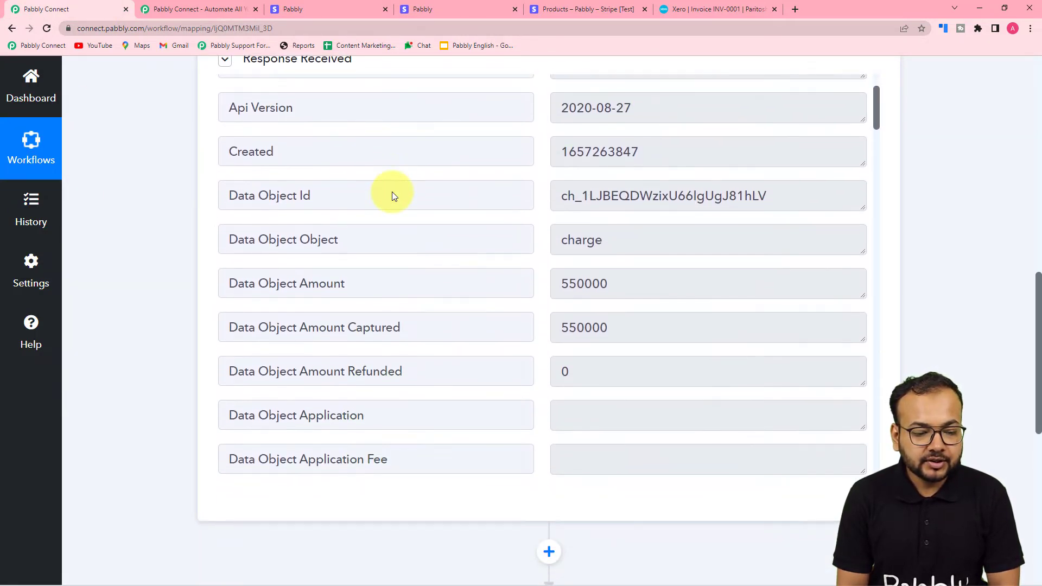
scroll(392, 191, "down", 2)
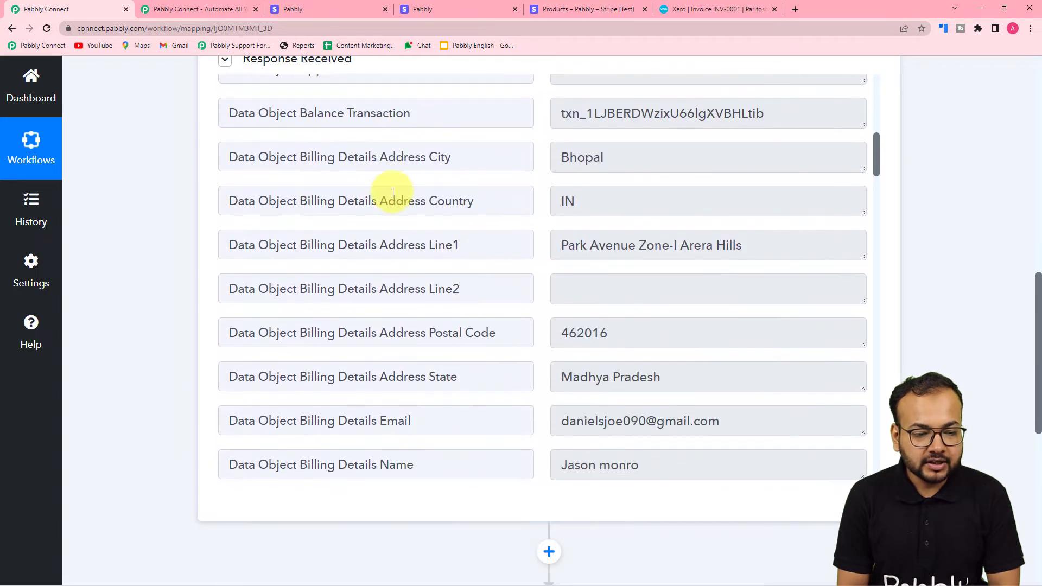
scroll(393, 192, "down", 9)
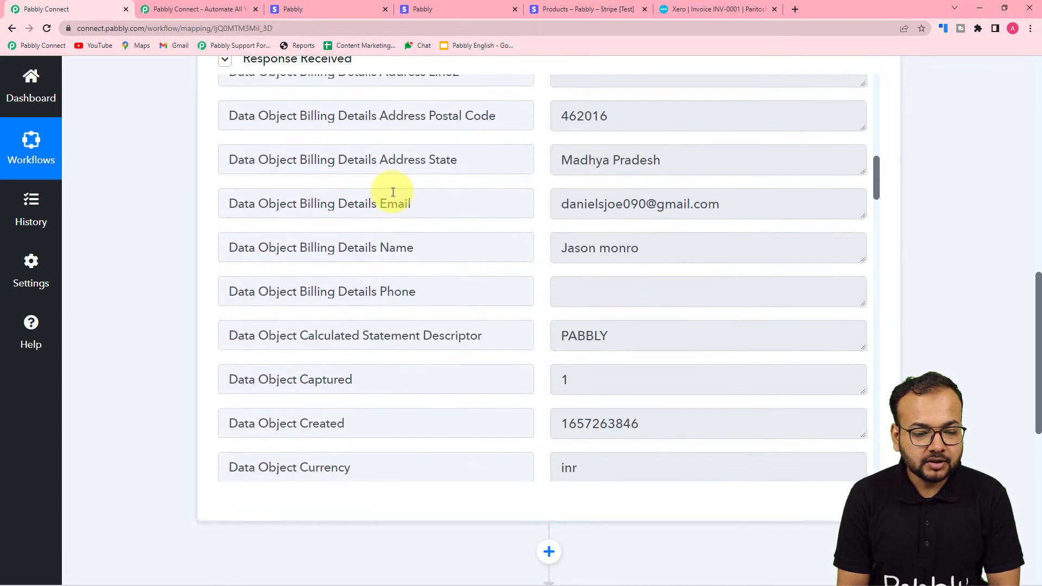
scroll(393, 192, "down", 11)
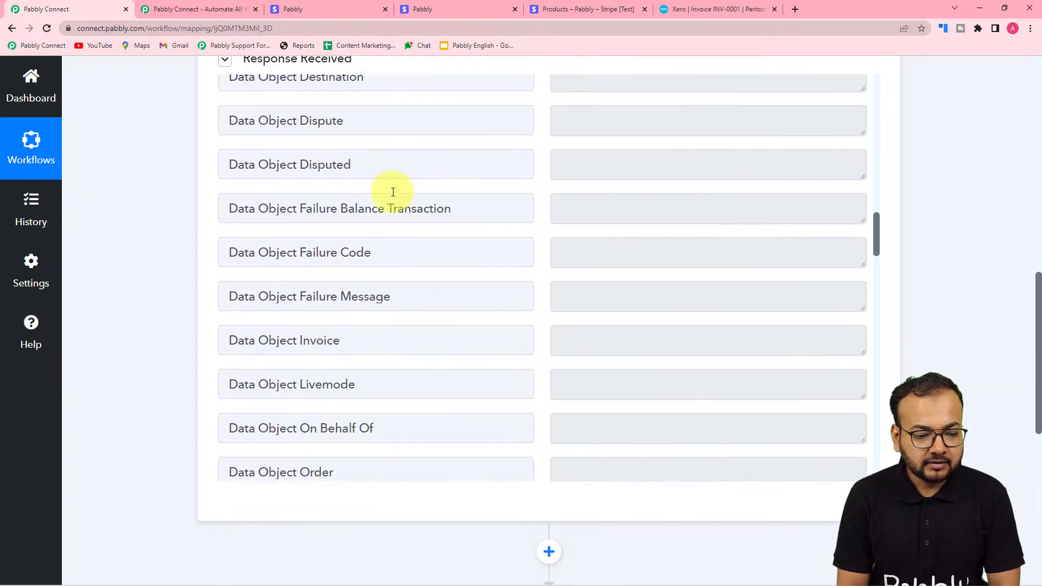
scroll(393, 192, "down", 6)
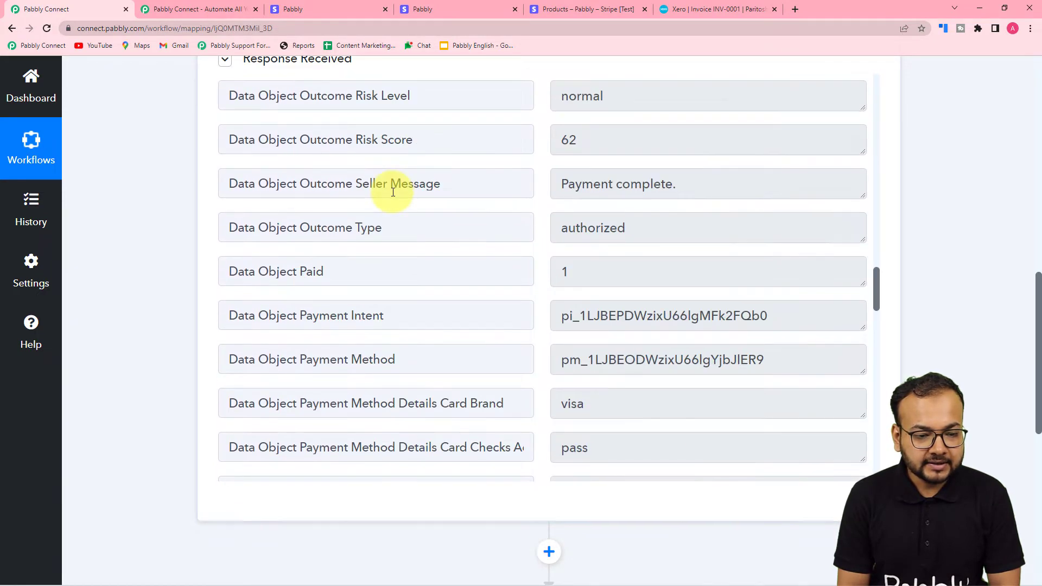
scroll(393, 192, "down", 13)
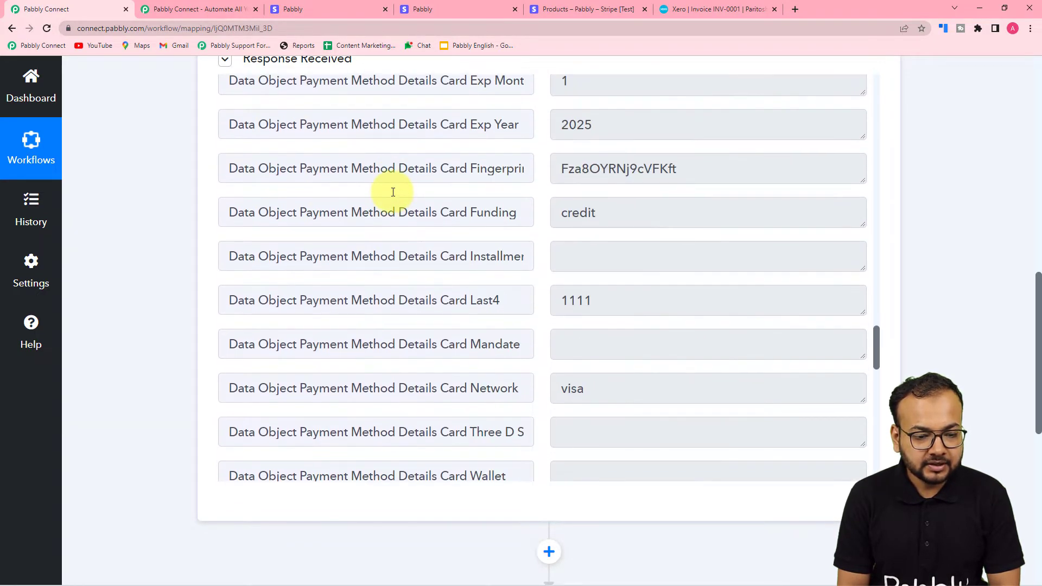
scroll(393, 194, "down", 8)
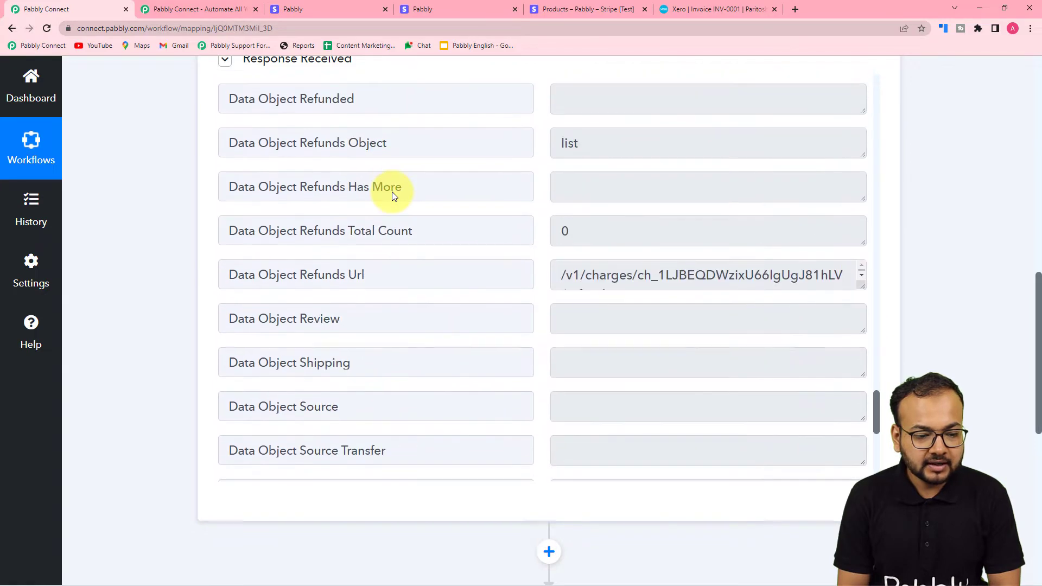
scroll(393, 192, "down", 5)
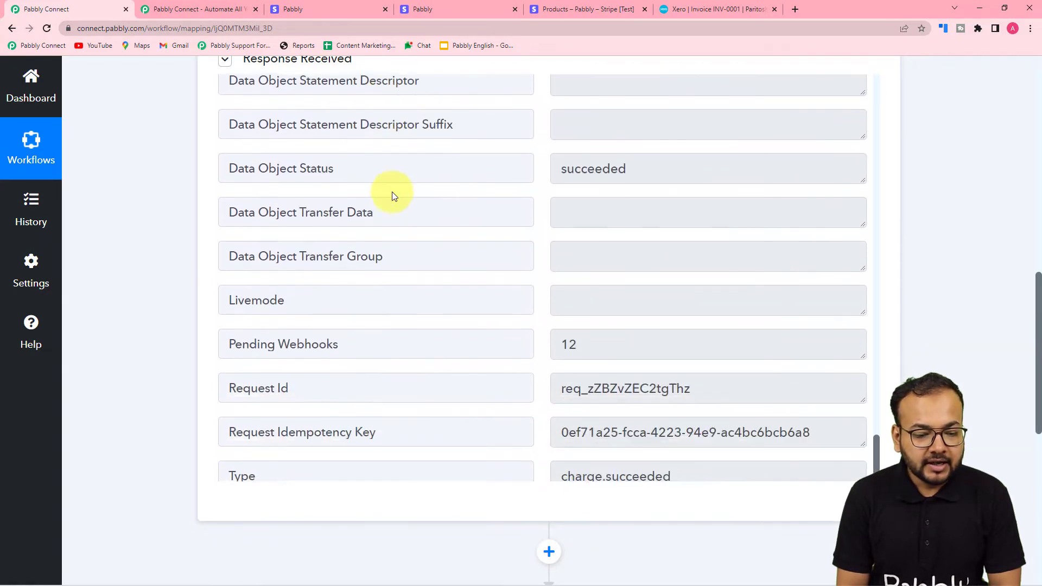
scroll(392, 194, "up", 13)
scroll(391, 191, "up", 20)
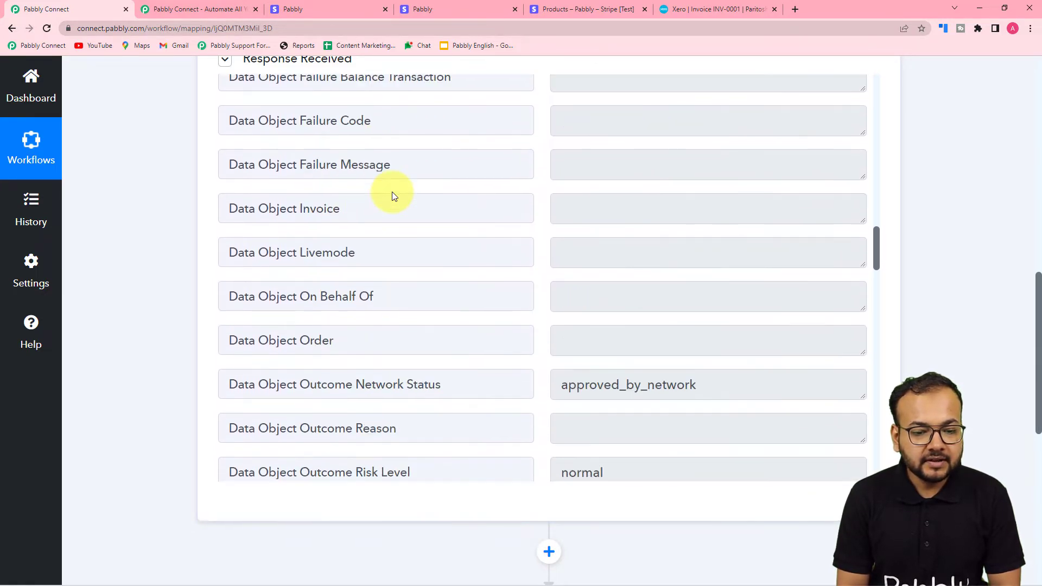
scroll(392, 191, "up", 10)
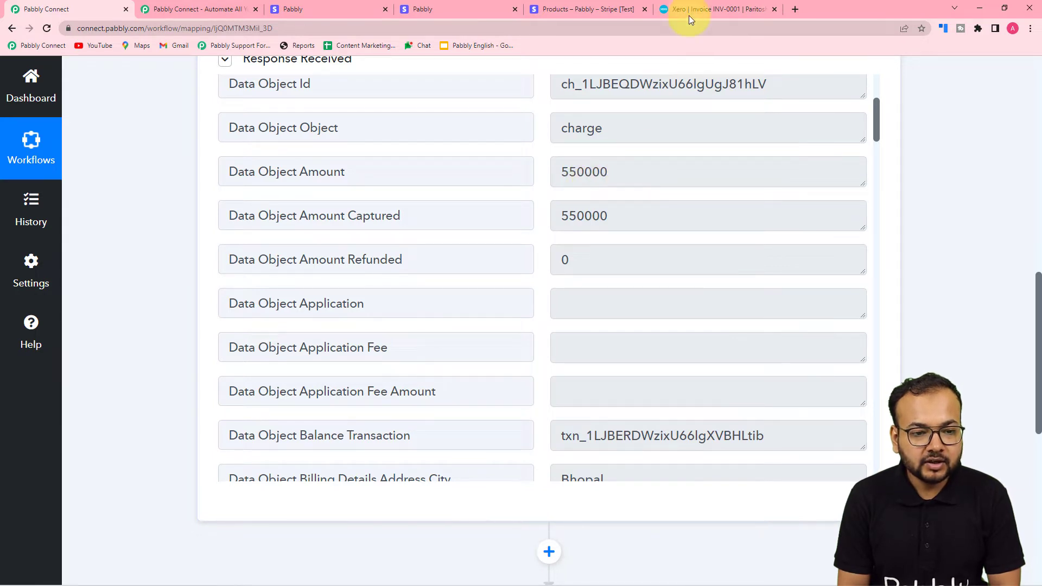
- Switch back to the Redmi 11i checkout page to check the paid amount against the captured charge
left_click(592, 6)
left_click(454, 5)
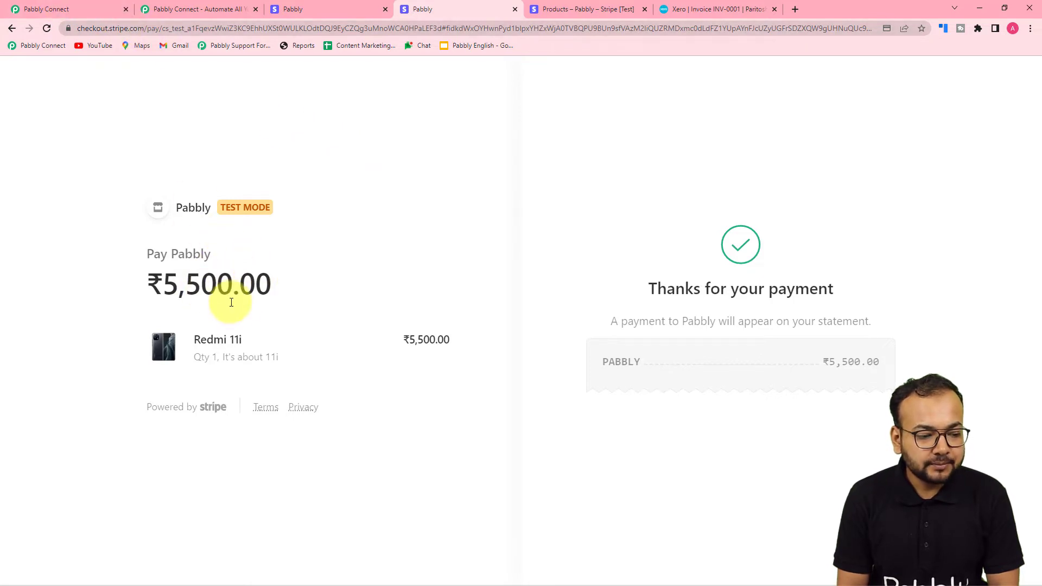
- Switch to Pabbly Connect and choose Number Formatter by Pabbly as the app for the workflow's second step
left_click(86, 8)
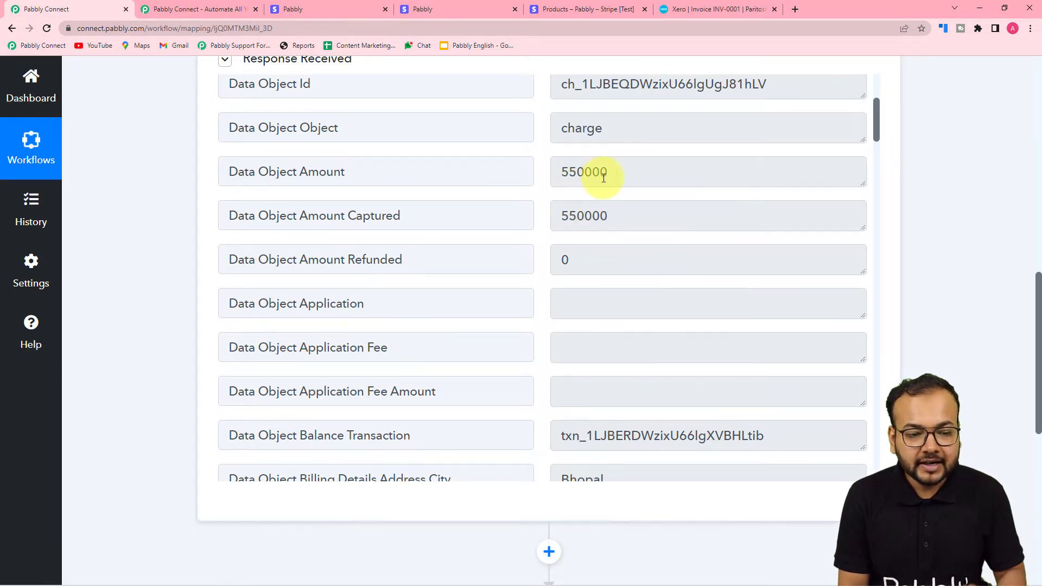
scroll(159, 273, "down", 10)
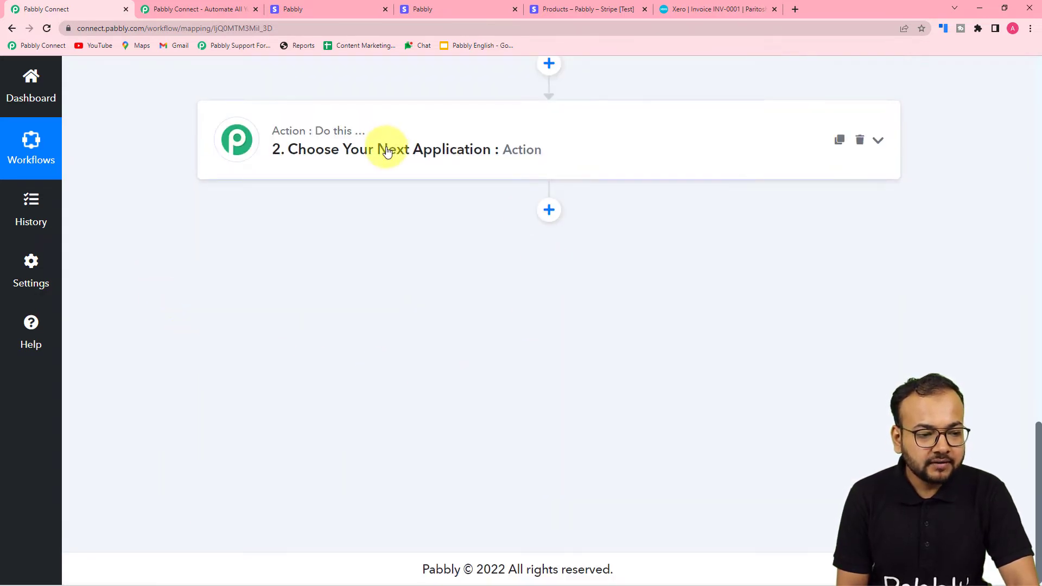
left_click(387, 152)
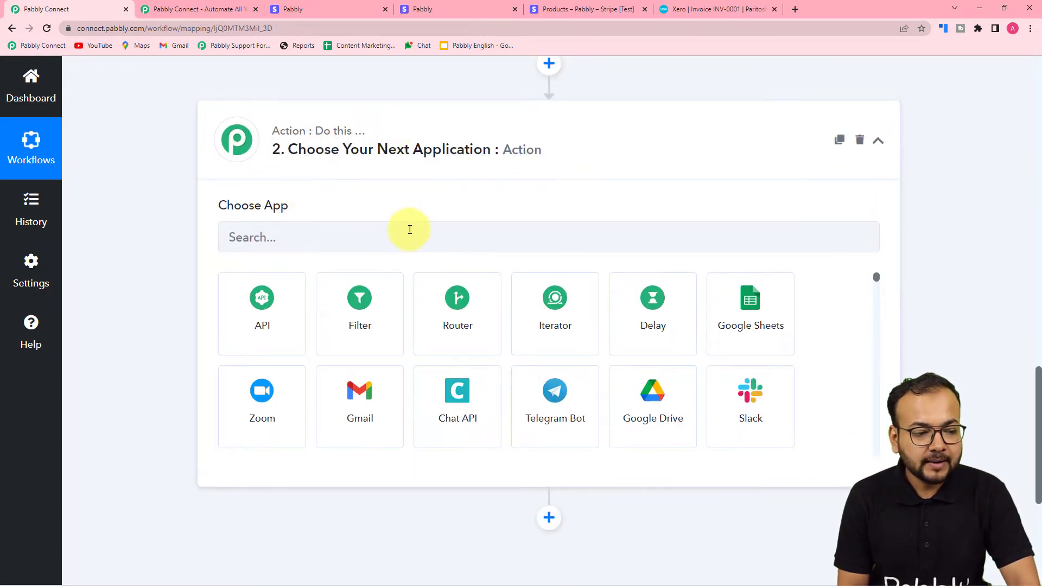
scroll(407, 228, "down", 2)
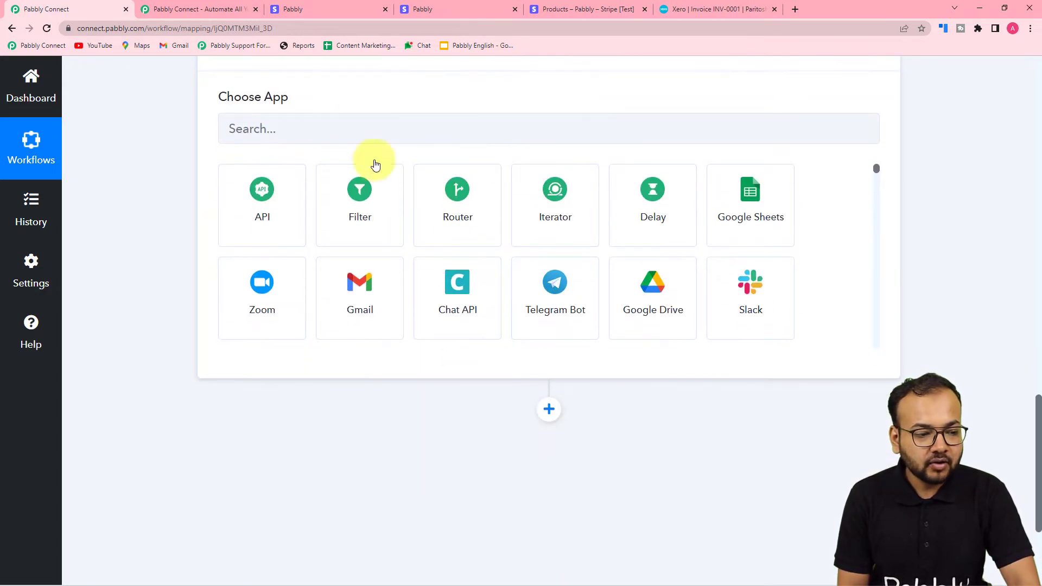
left_click(352, 133)
type("num")
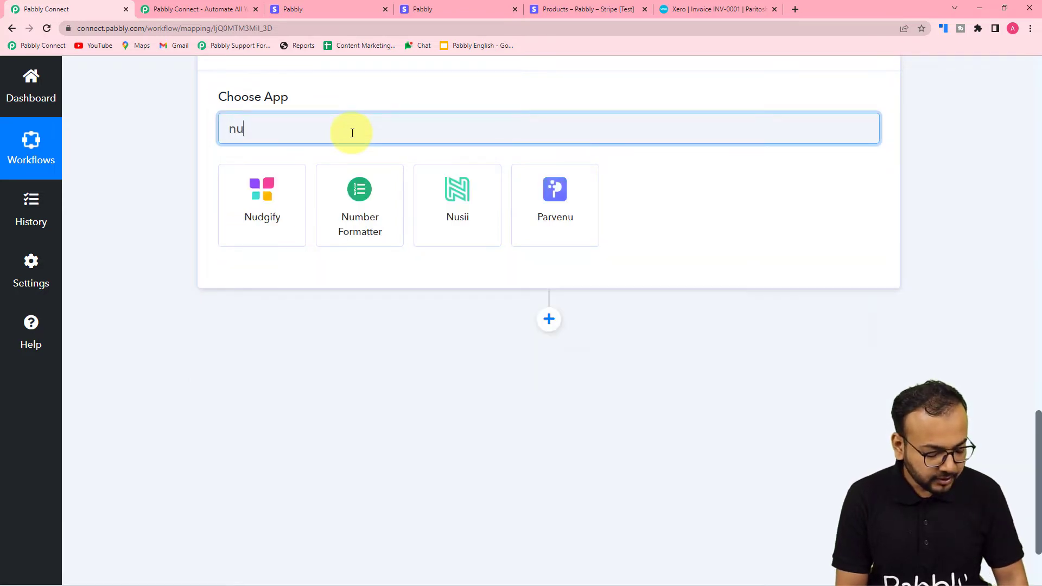
left_click(266, 193)
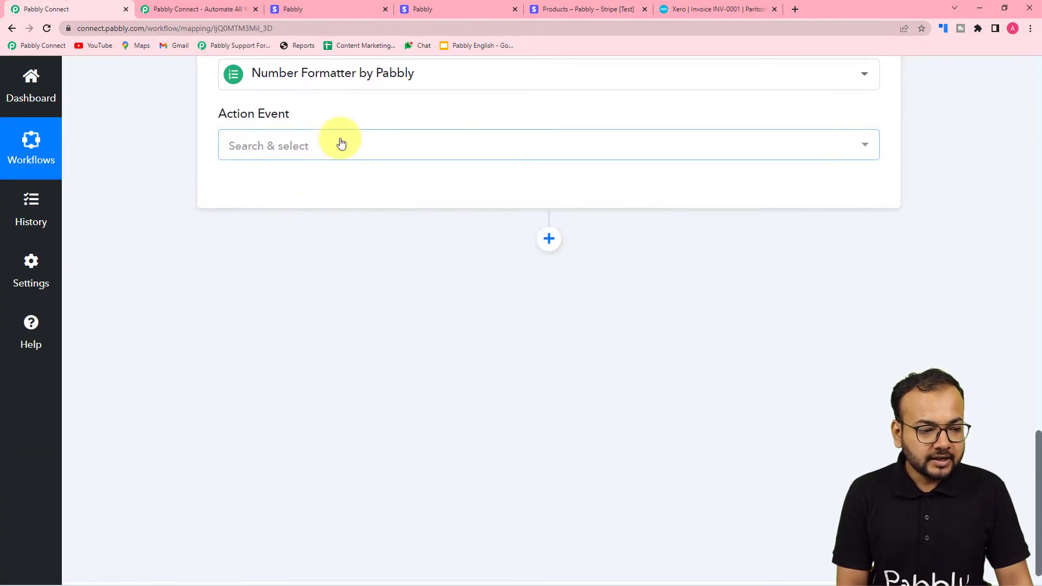
- Set the Number Formatter's action event to Perform Math Operation and connect it
left_click(341, 143)
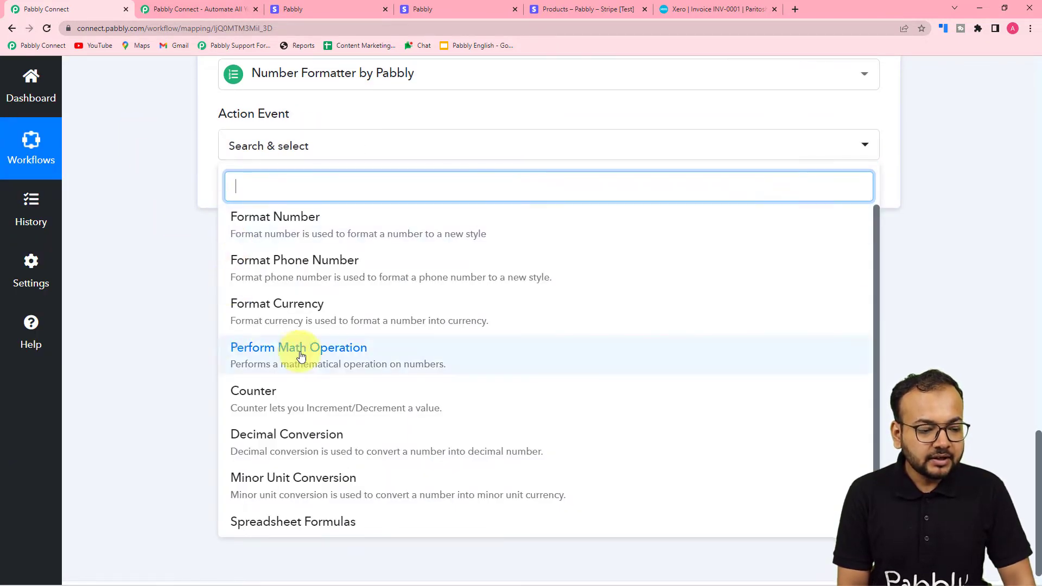
left_click(326, 360)
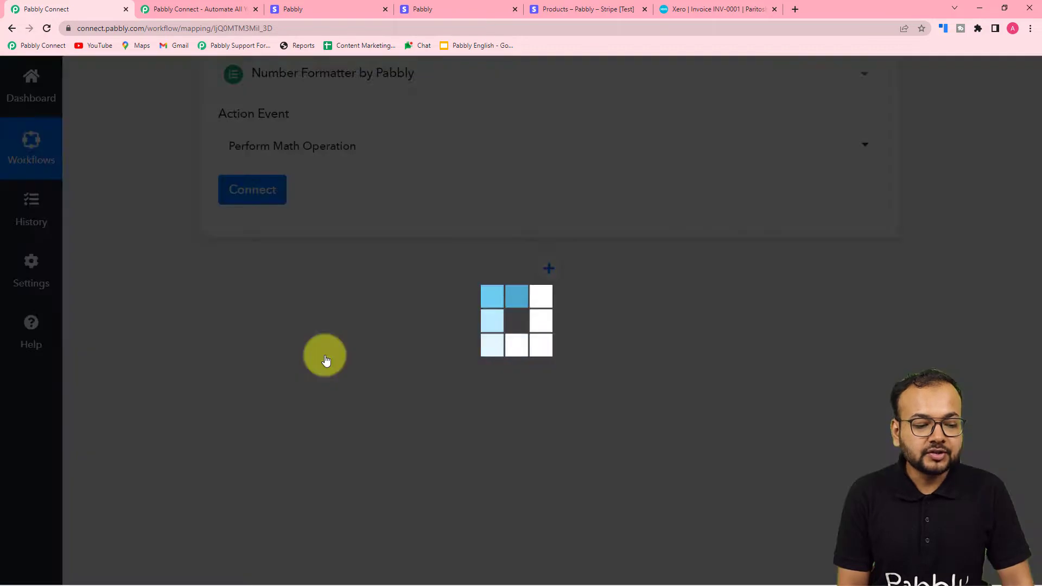
scroll(464, 188, "up", 3)
scroll(463, 189, "up", 9)
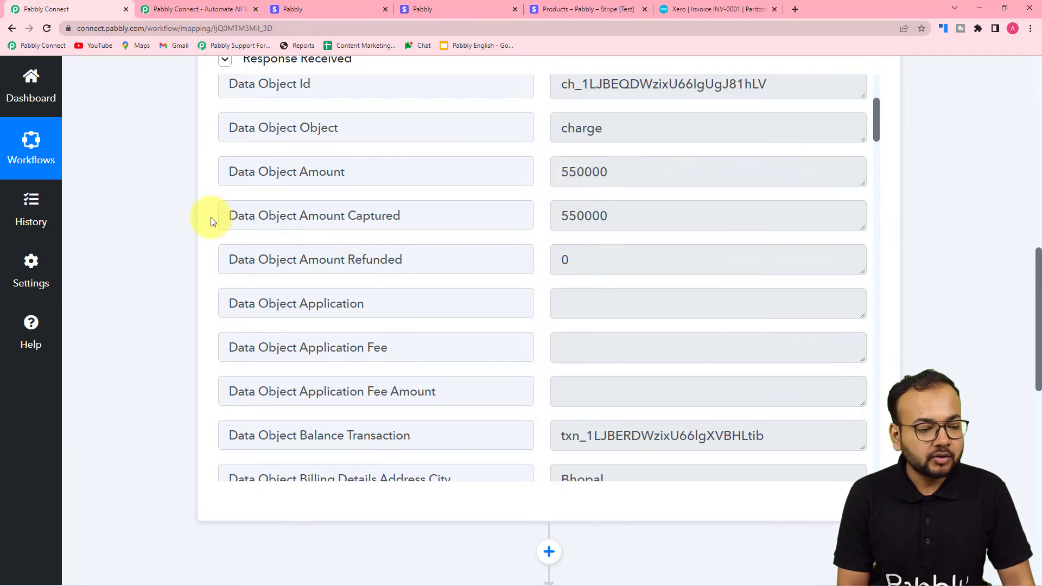
scroll(210, 225, "down", 4)
scroll(211, 221, "down", 8)
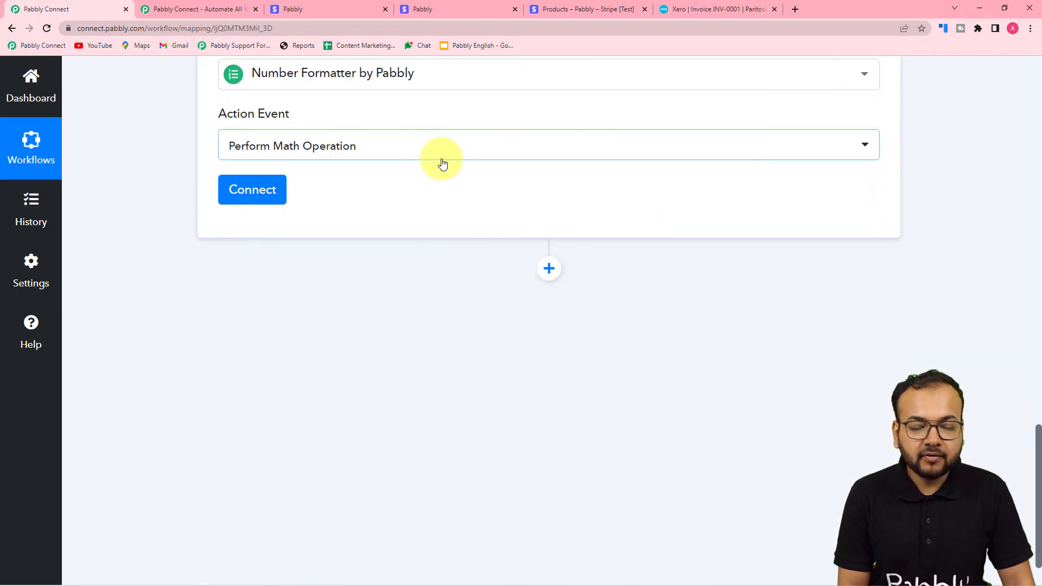
left_click(268, 187)
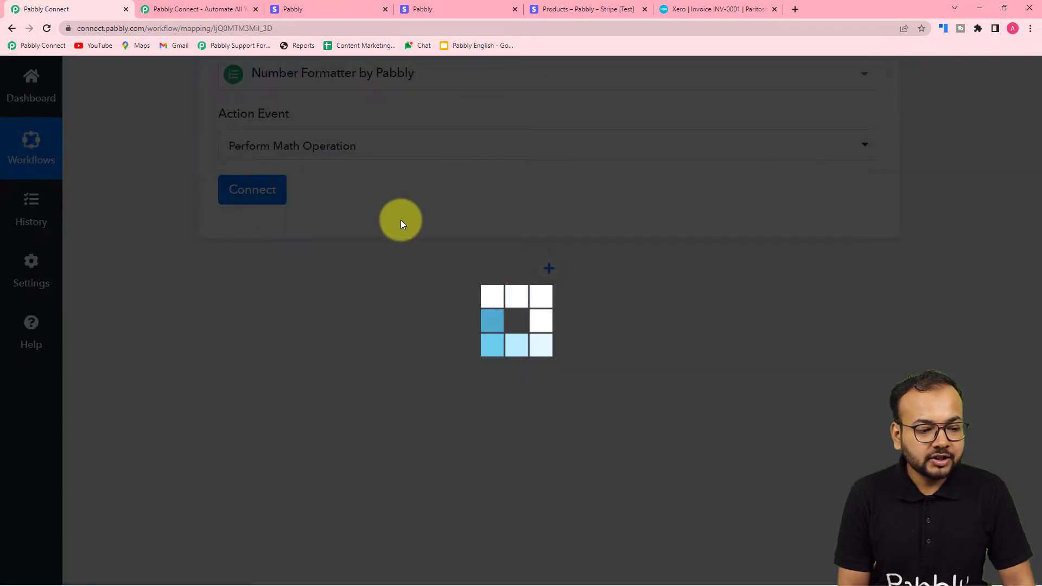
- Map Data Object Amount from the Stripe New Charge step into the math operation's Numbers field
scroll(400, 220, "down", 3)
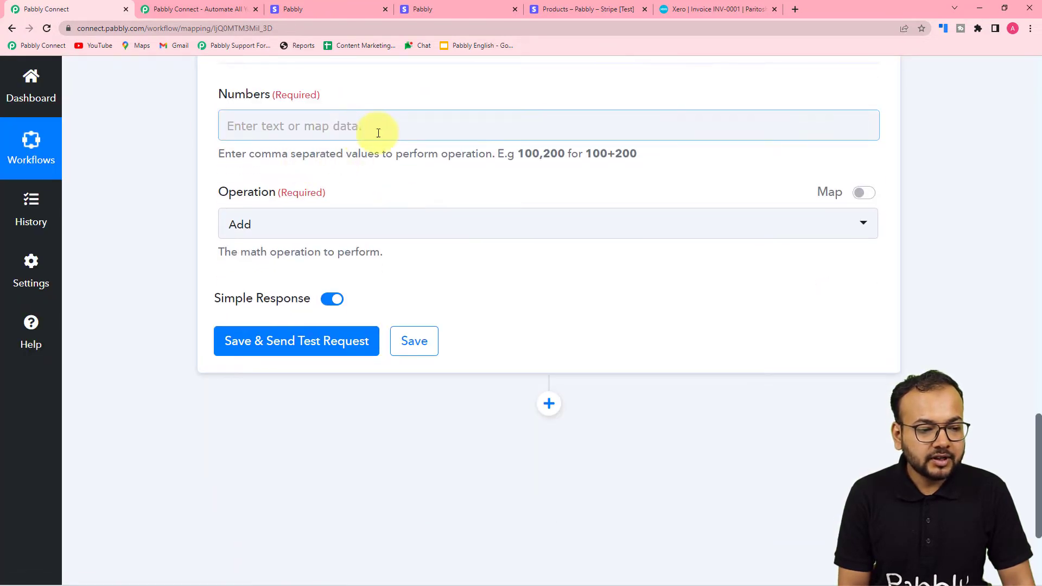
scroll(375, 144, "up", 12)
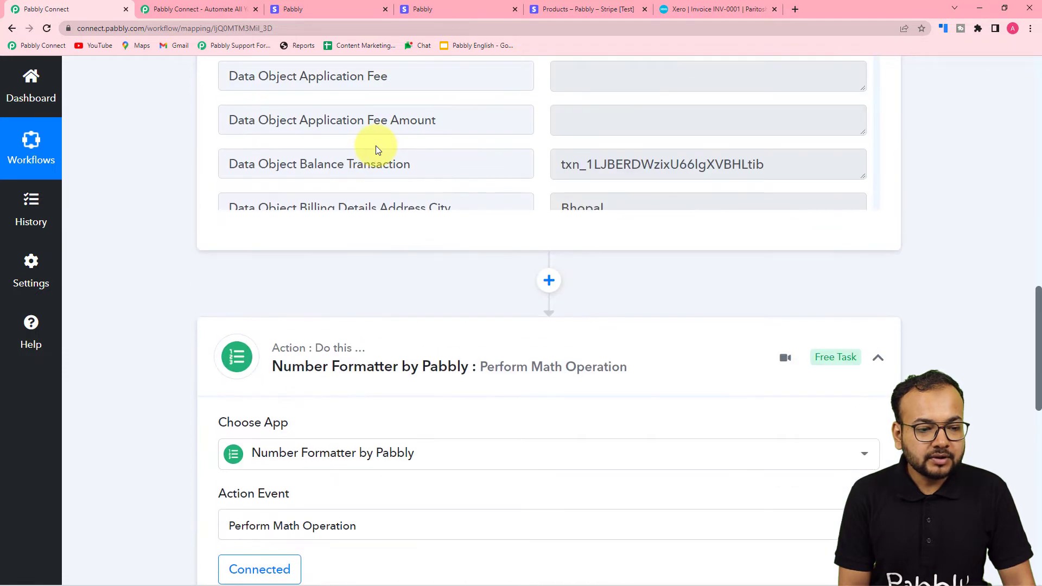
scroll(376, 145, "up", 1)
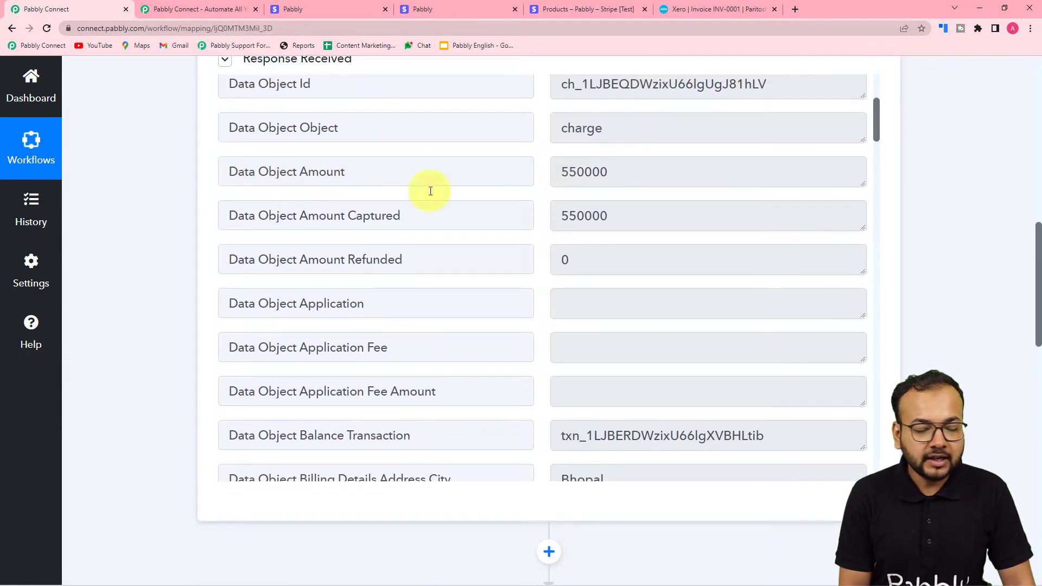
scroll(160, 203, "down", 15)
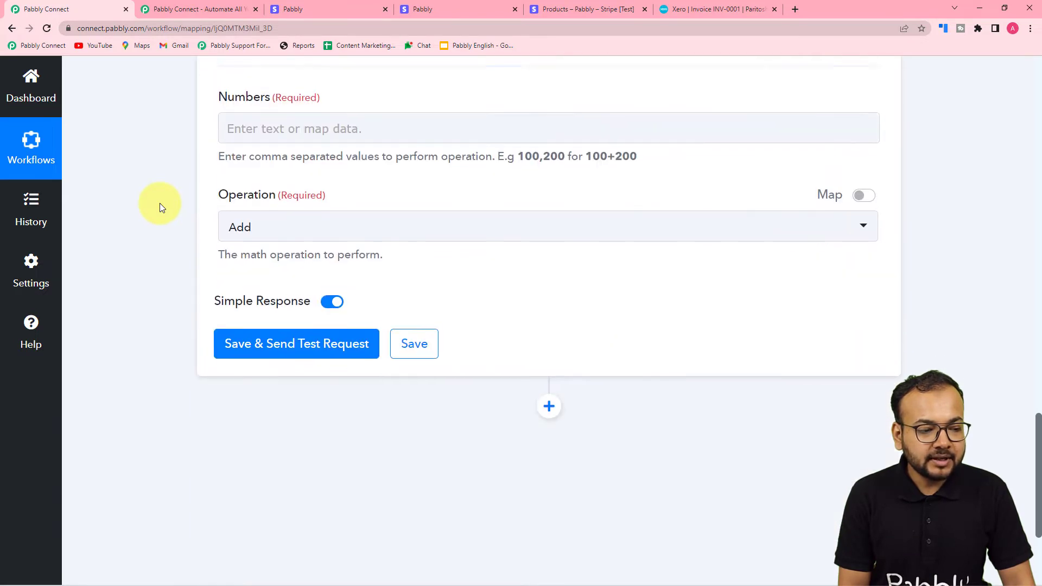
left_click(282, 126)
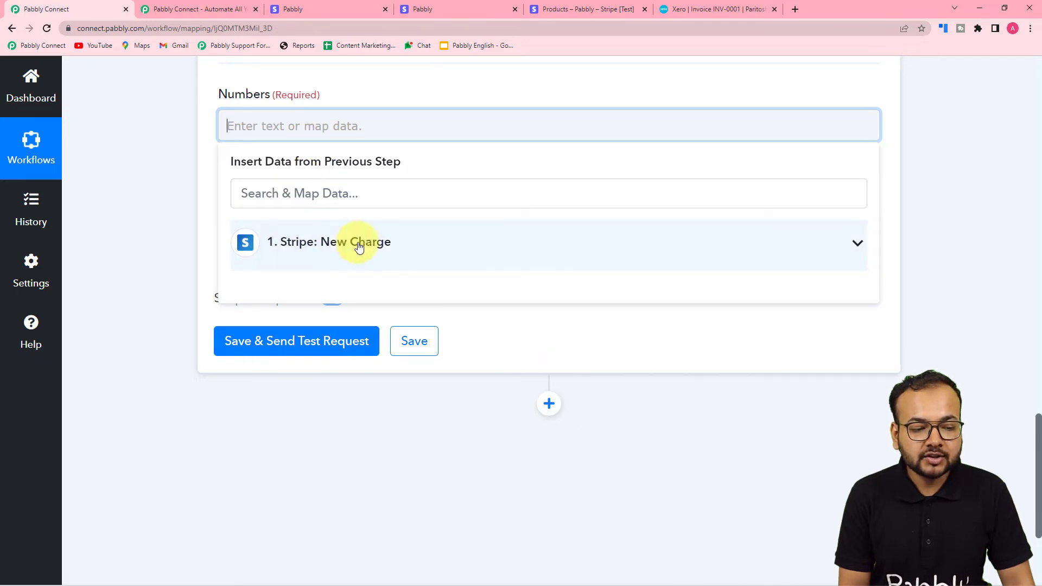
left_click(328, 251)
scroll(323, 326, "down", 1)
scroll(324, 337, "down", 3)
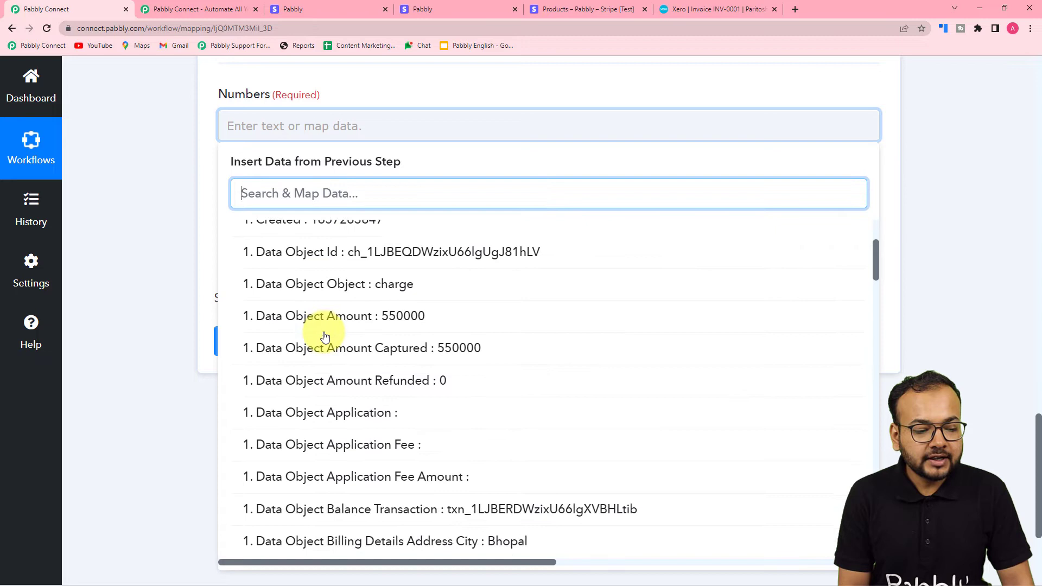
left_click(394, 319)
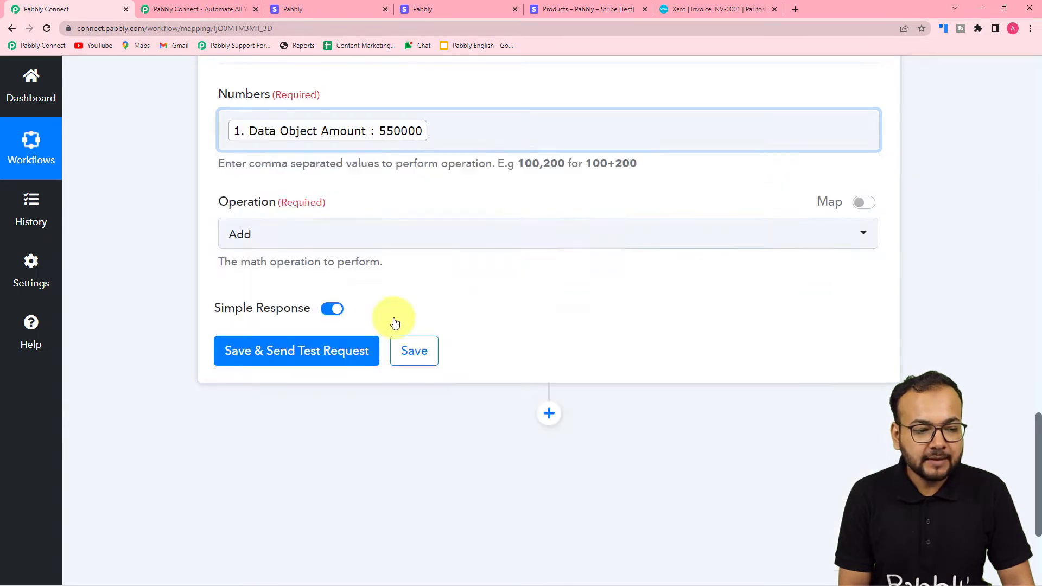
left_click(167, 159)
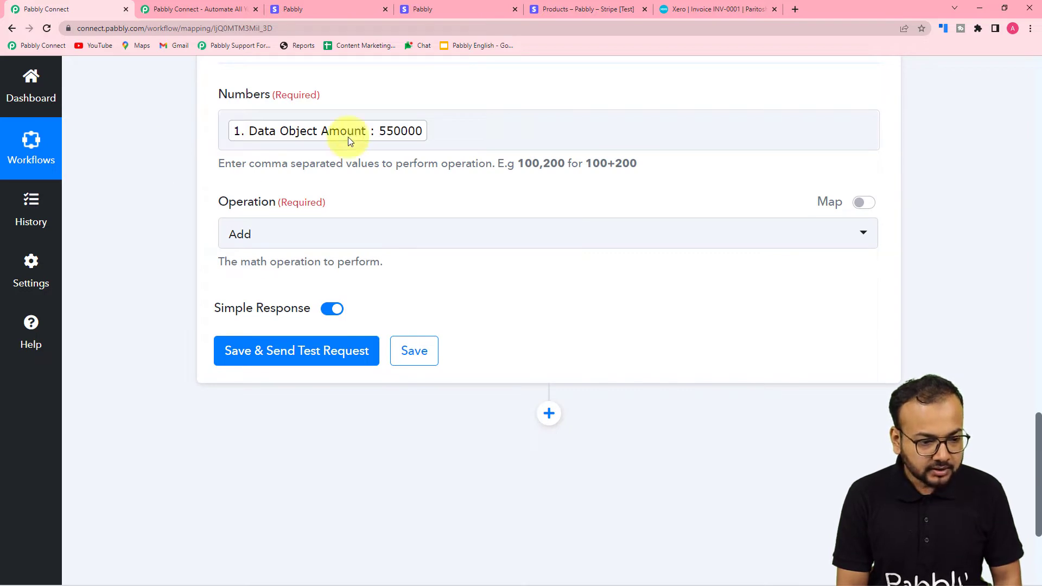
- Append ",100" after the mapped charge amount in the Numbers field
left_click(448, 124)
type(",1")
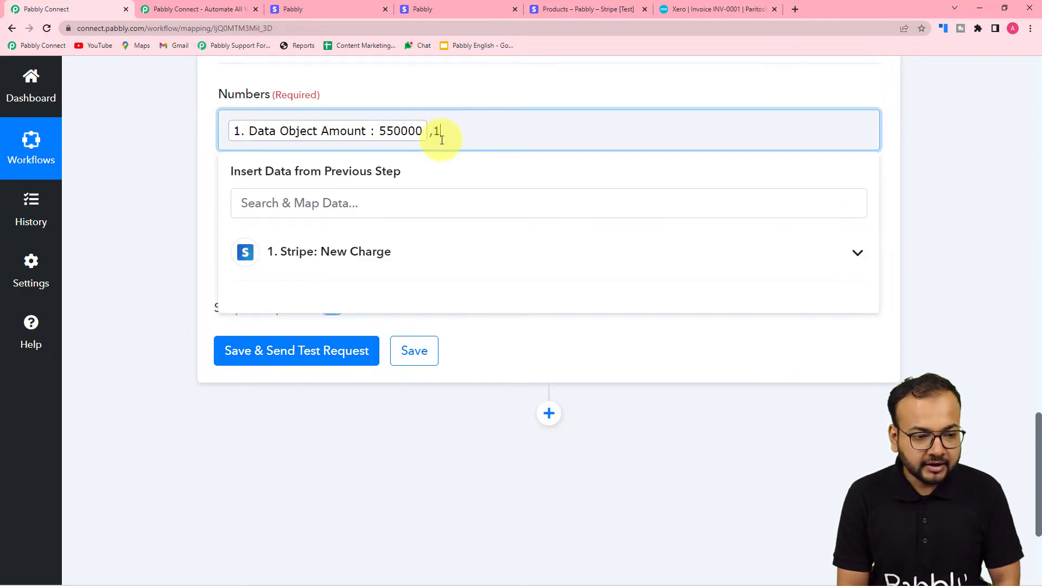
type("00")
left_click(145, 156)
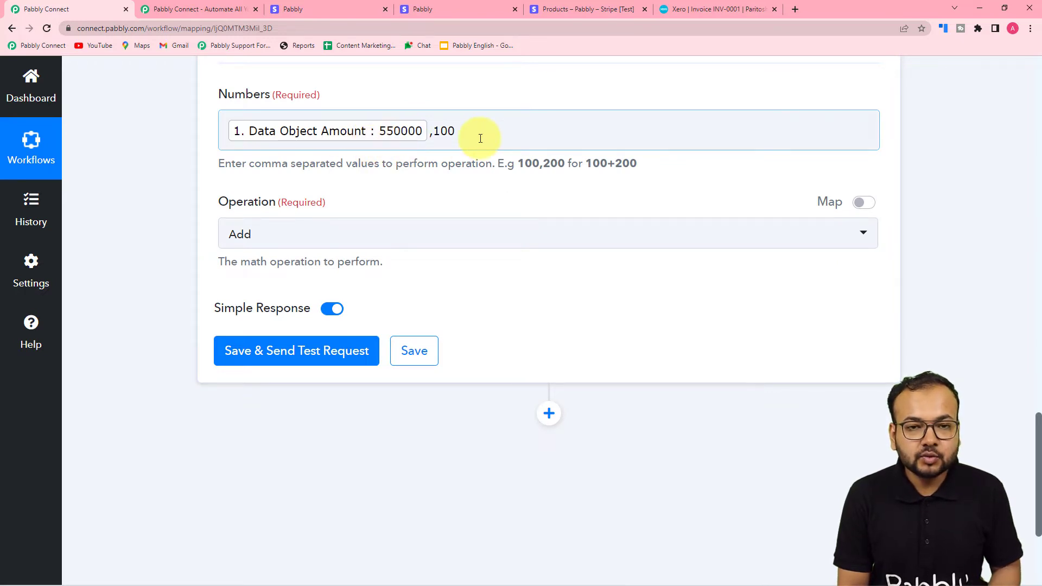
- Set the math operation to Divide, then save the step and send a test request
left_click(255, 229)
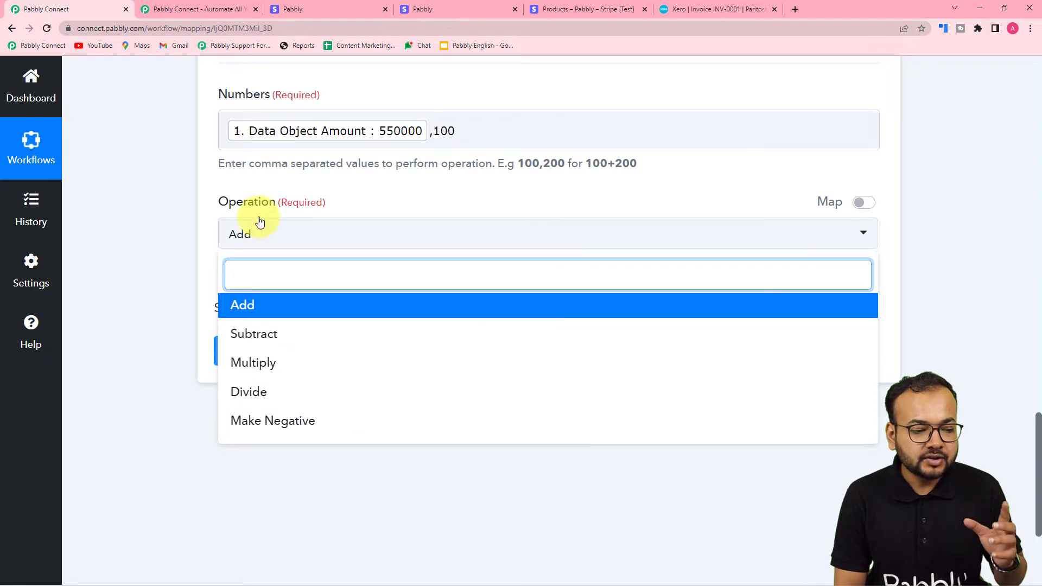
left_click(248, 399)
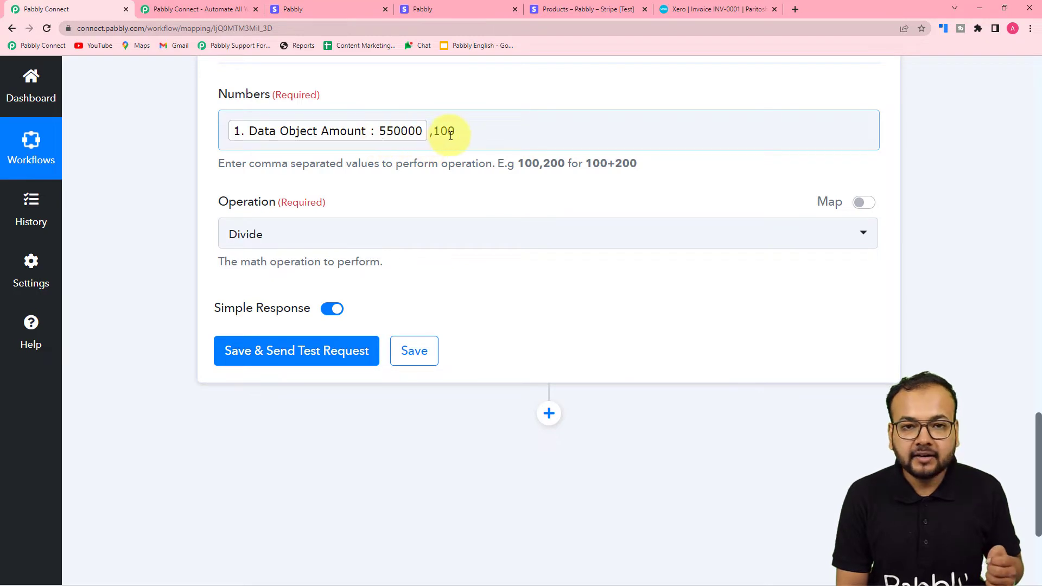
left_click(256, 359)
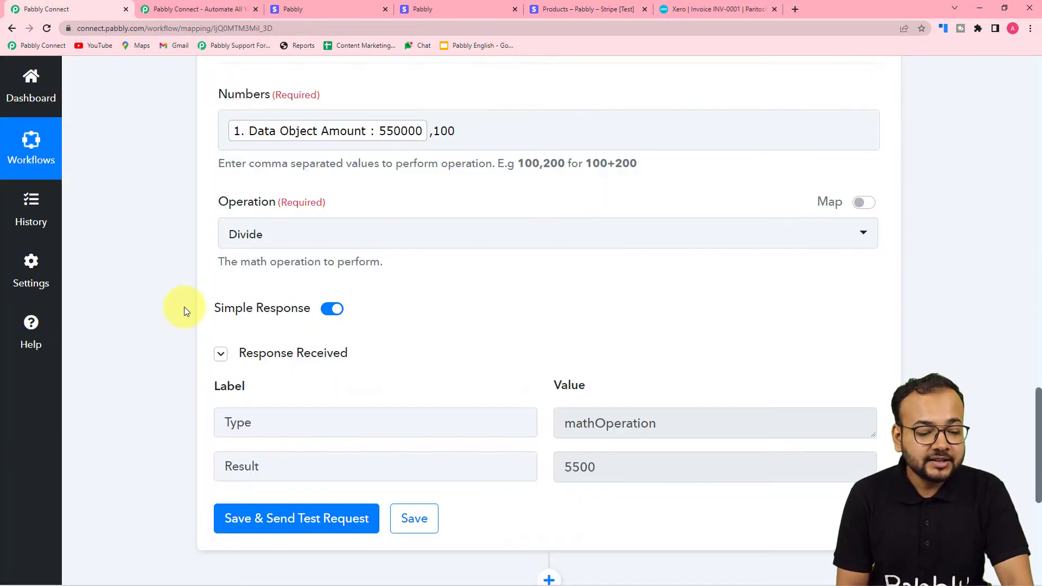
- Compare the math operation's result with the amount paid on the Stripe checkout page, and return to Pabbly Connect
scroll(187, 320, "down", 2)
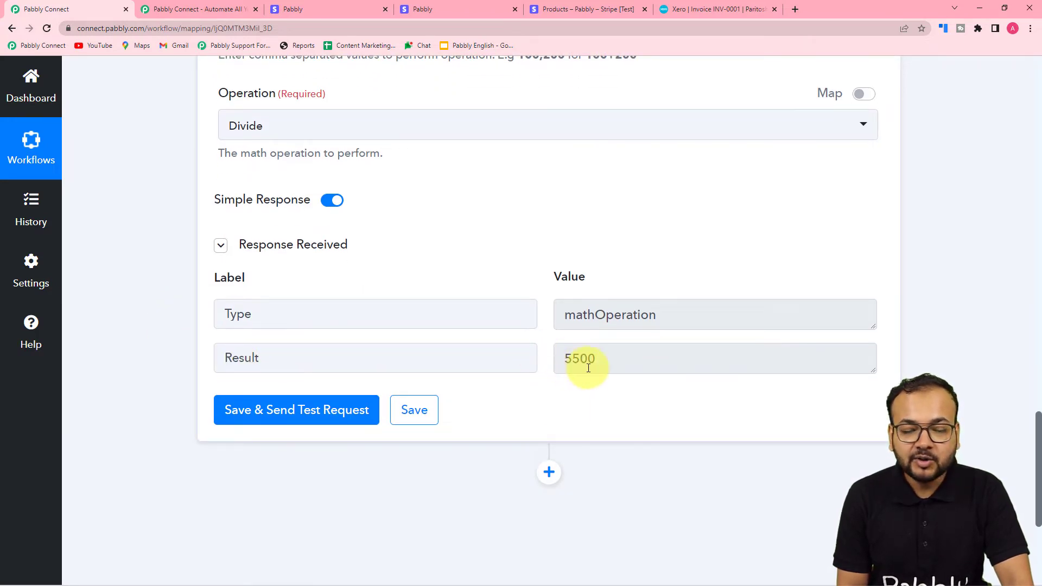
left_click(448, 8)
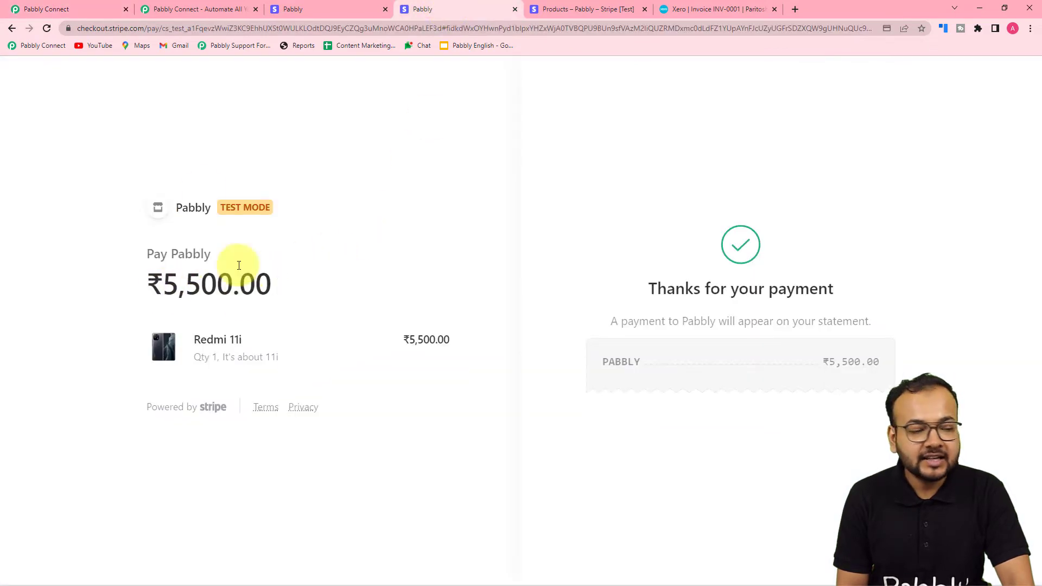
left_click(68, 8)
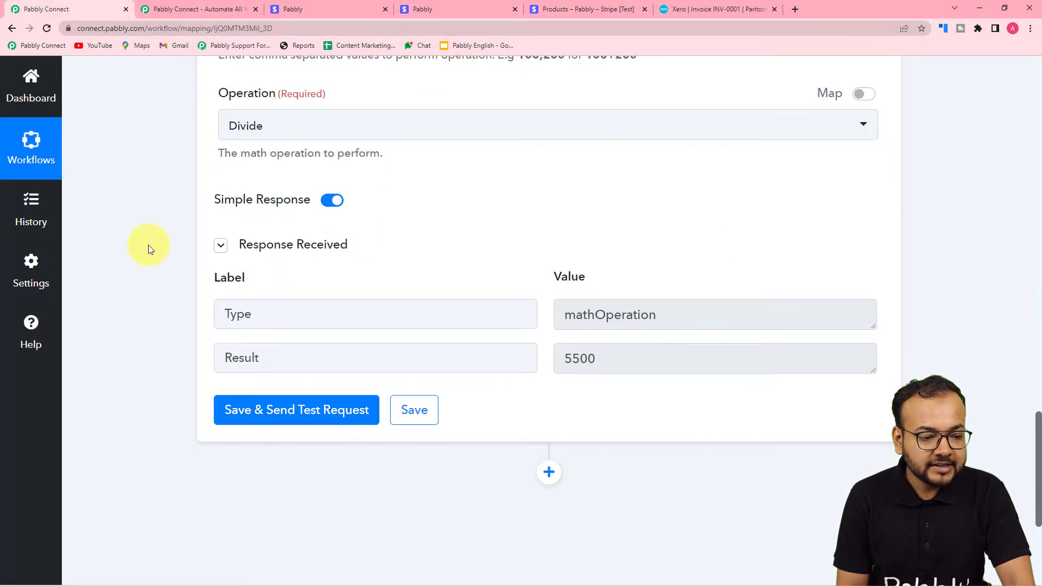
scroll(148, 245, "down", 4)
scroll(148, 245, "down", 1)
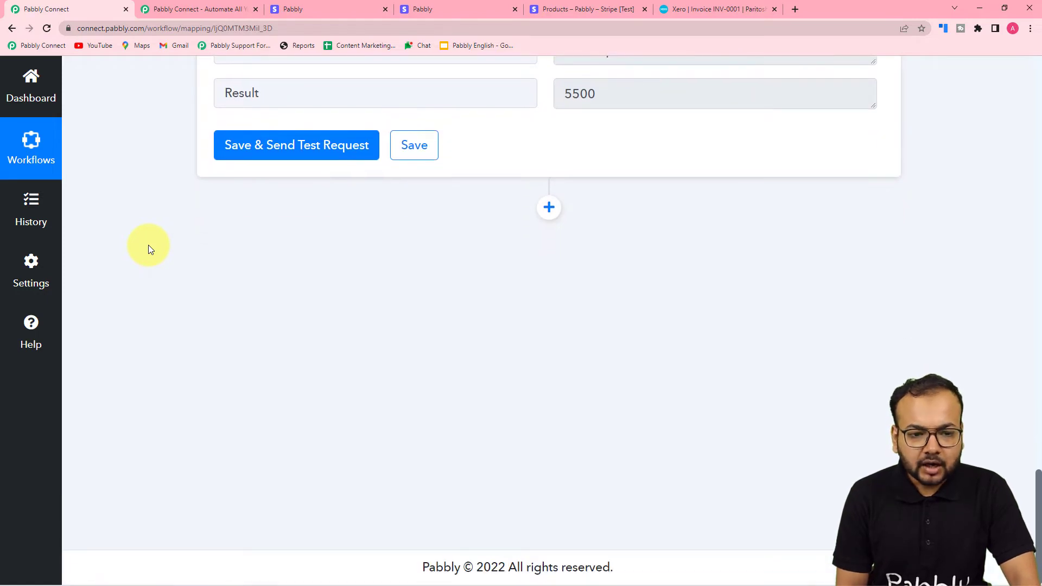
- Review the sample invoice in Xero, then return to Pabbly Connect and add a Date/Time Formatter by Pabbly action after the Number Formatter
left_click(700, 7)
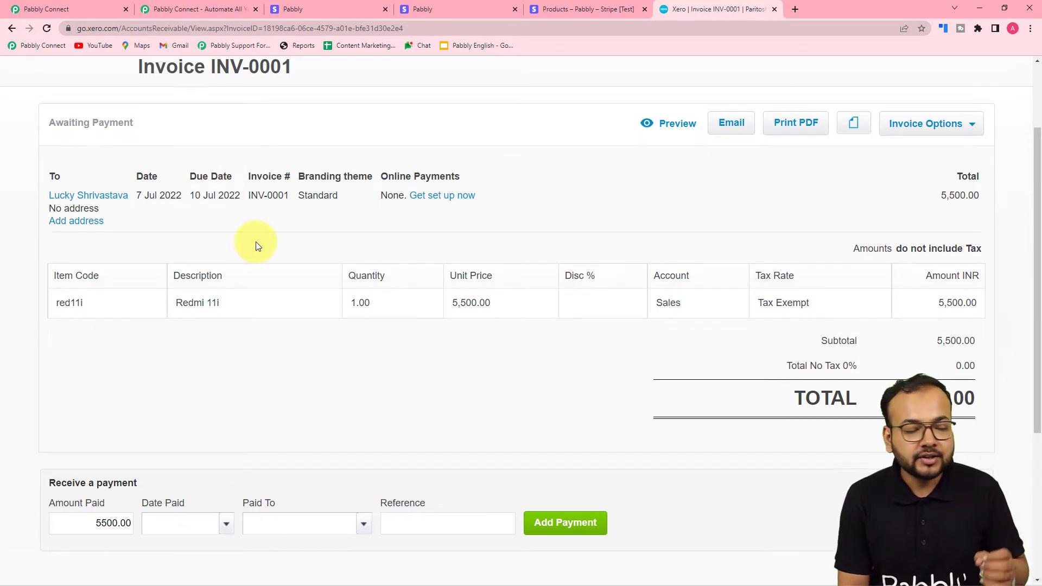
left_click(94, 9)
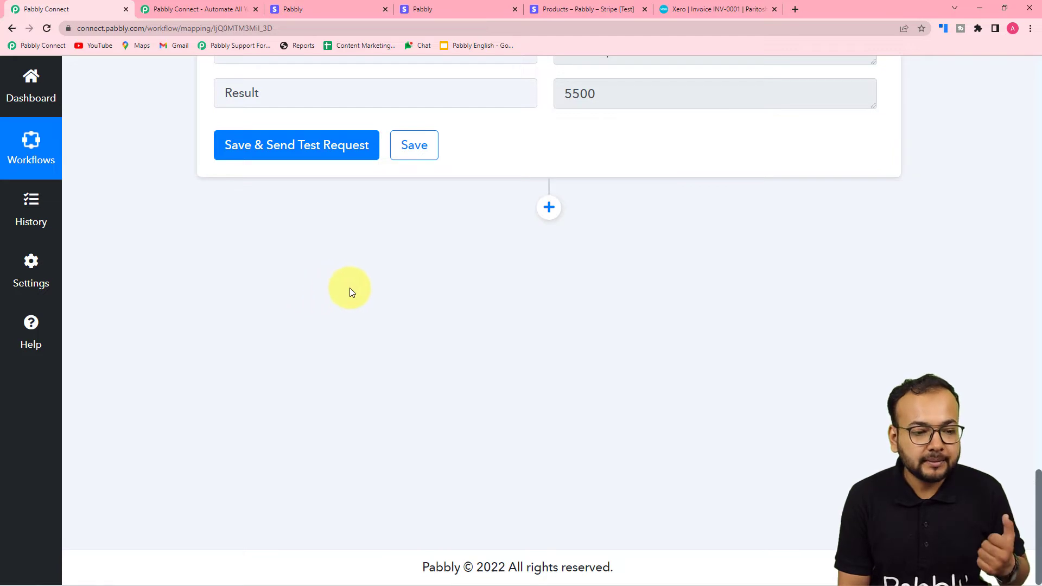
left_click(548, 208)
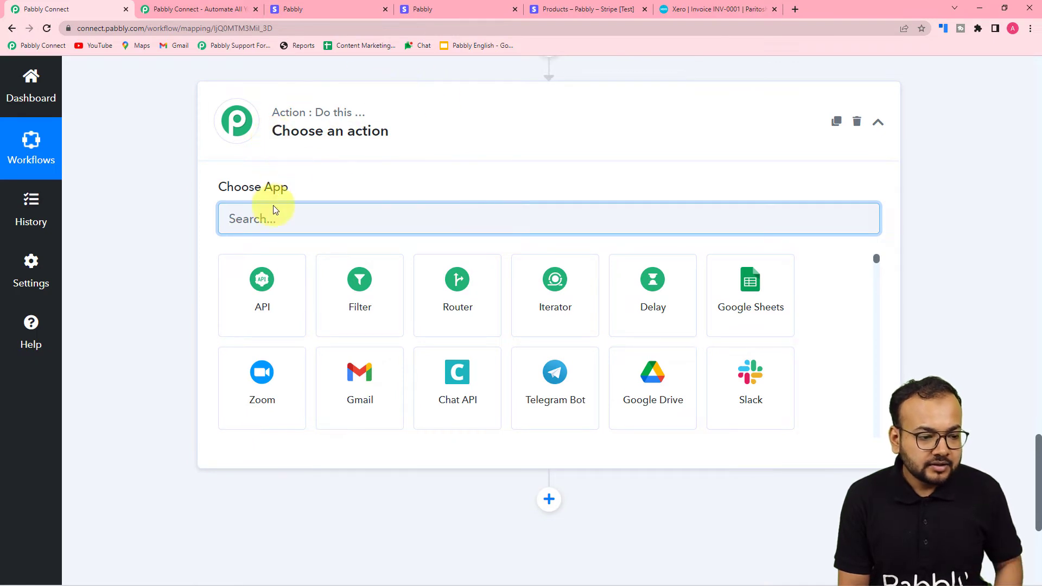
type("date")
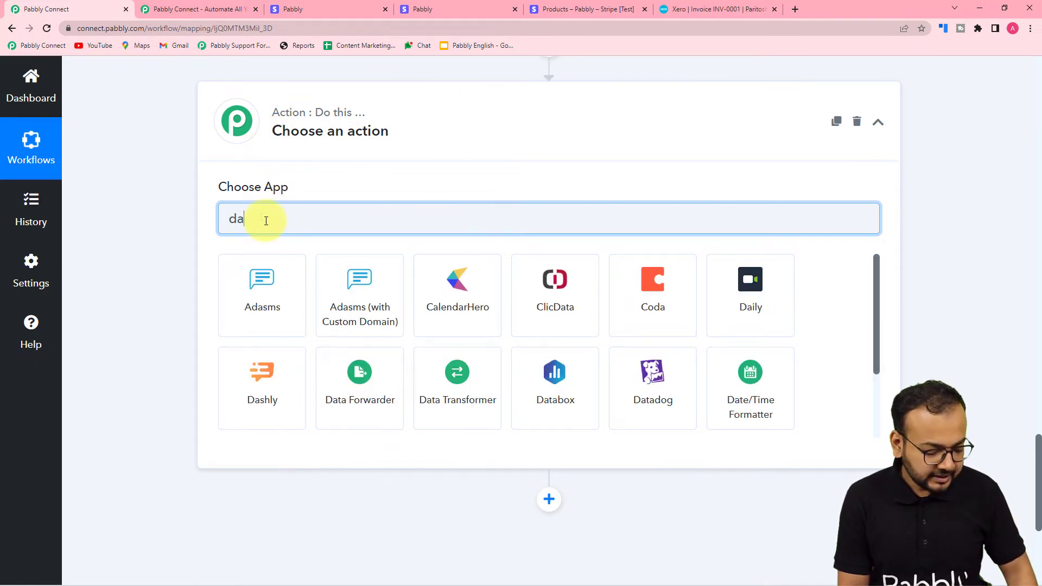
left_click(284, 312)
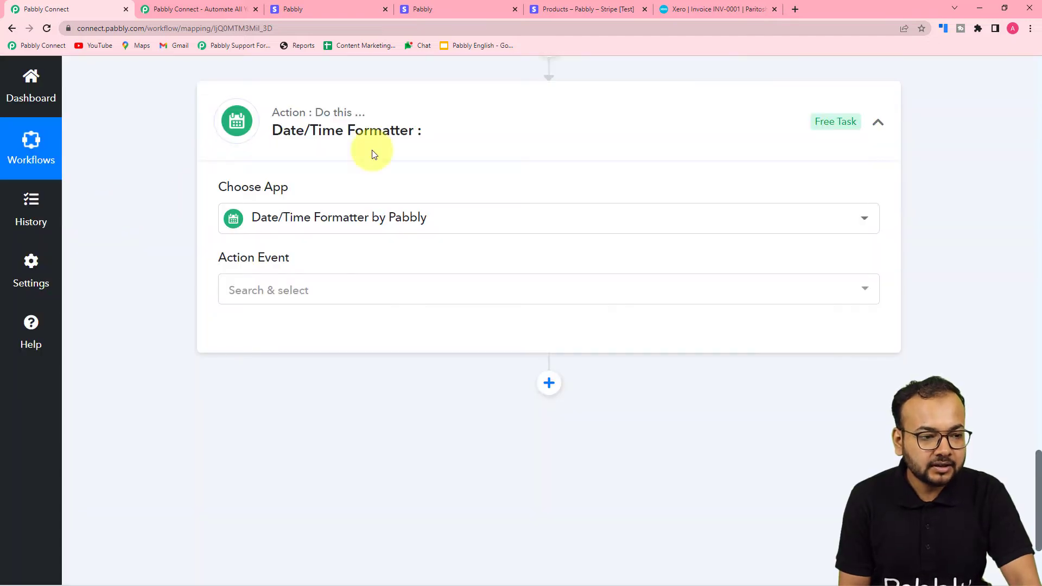
- Switch to the Xero invoice to check its issue and due dates, and return to Pabbly Connect
left_click(679, 12)
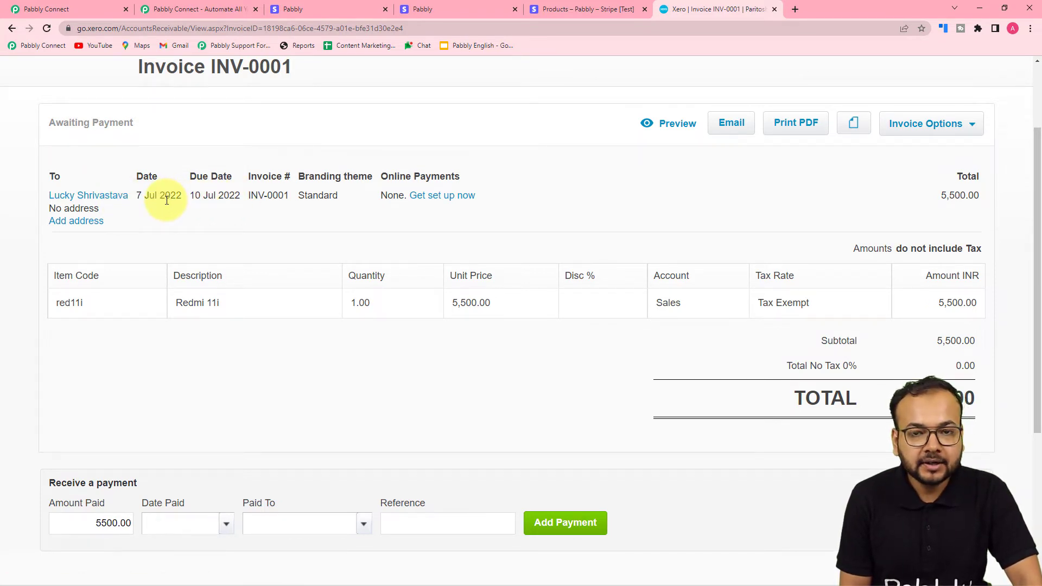
left_click(103, 12)
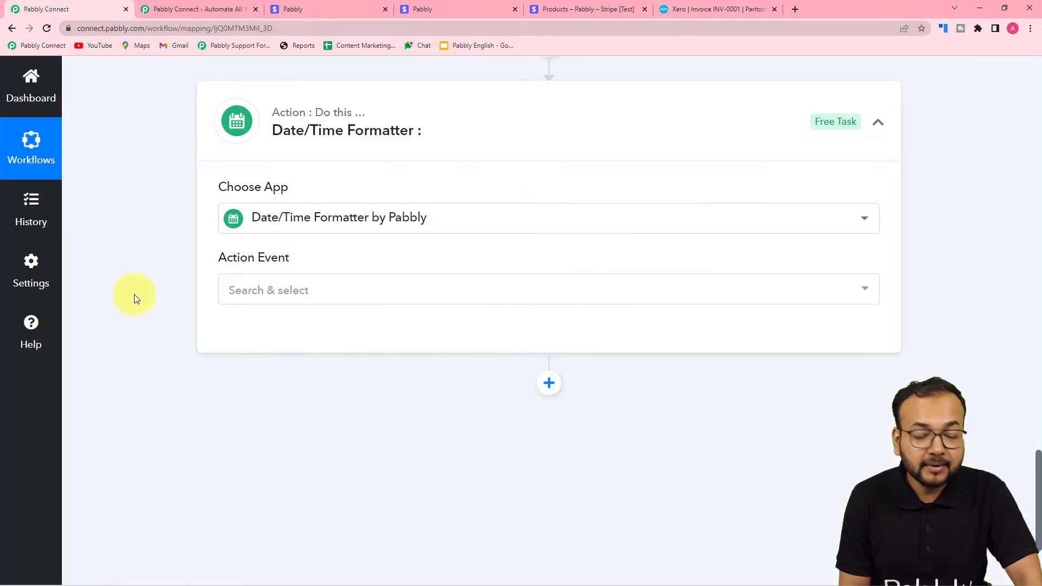
- Set the Date/Time Formatter's action event to Current Date and connect it
scroll(134, 294, "down", 2)
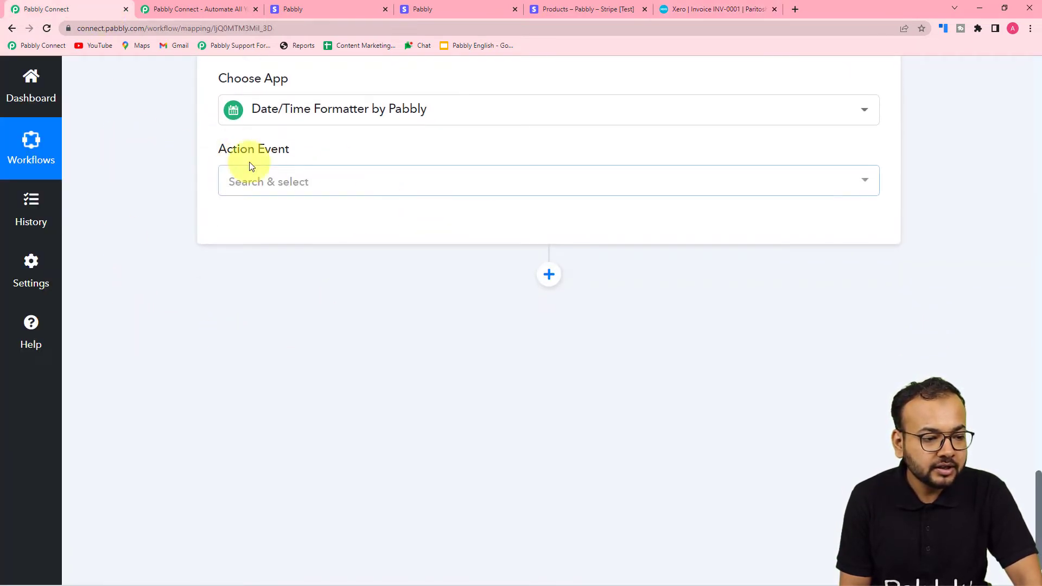
left_click(287, 190)
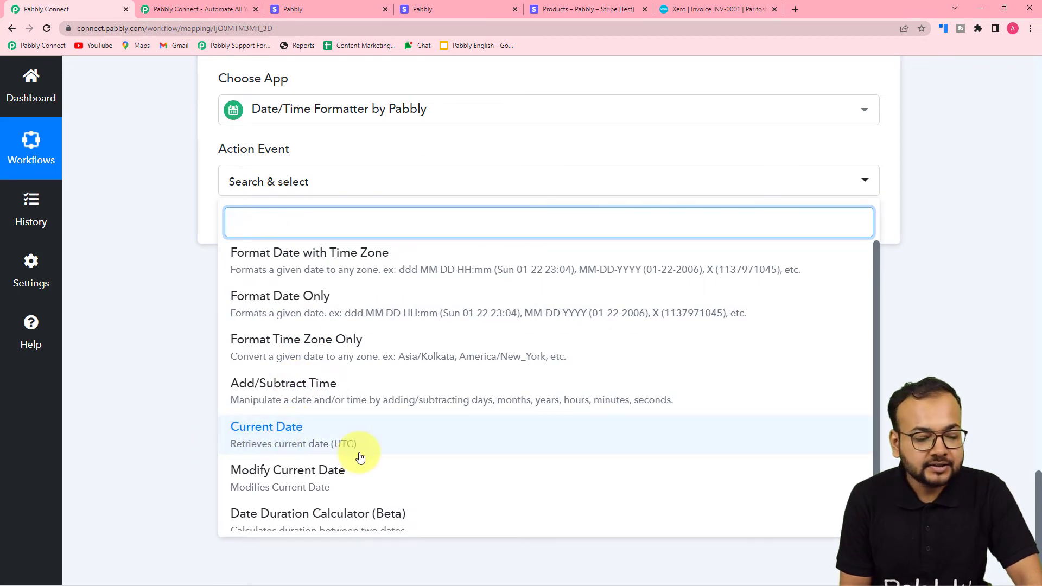
left_click(330, 442)
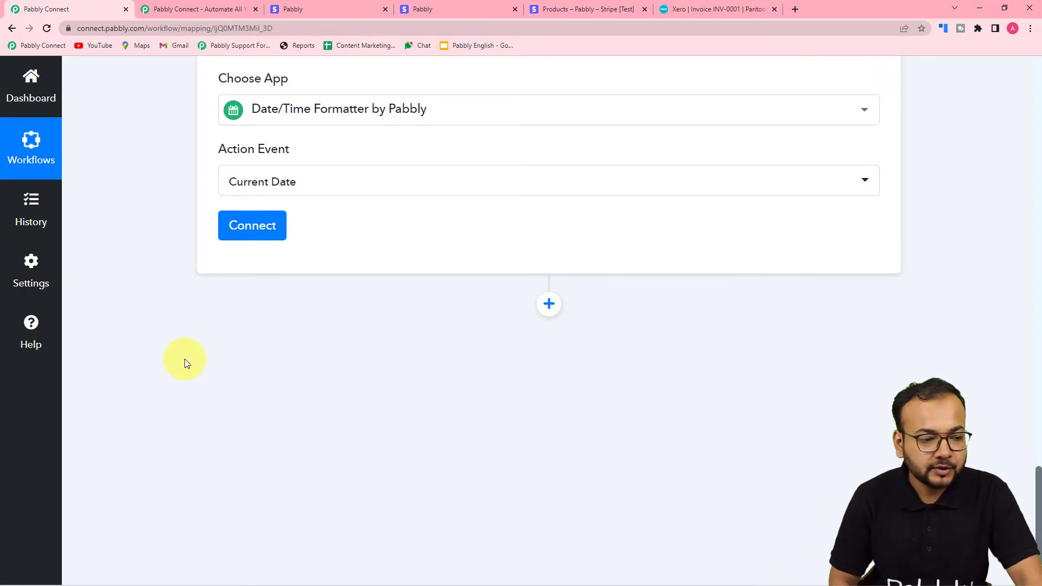
left_click(241, 237)
scroll(293, 260, "down", 2)
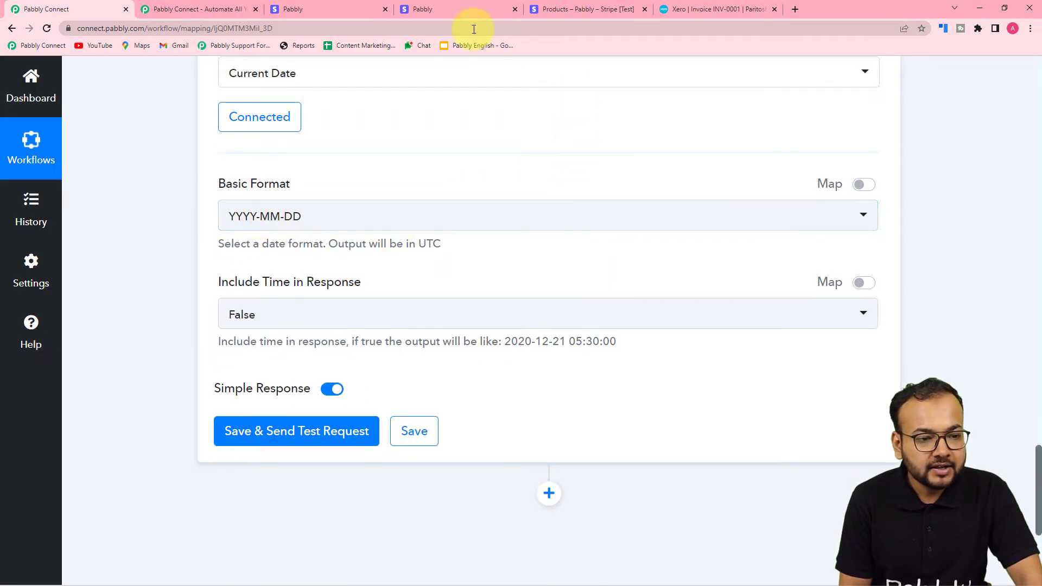
- Switch to the Xero invoice to check how its date is written, and return to the Pabbly Connect workflow
left_click(425, 15)
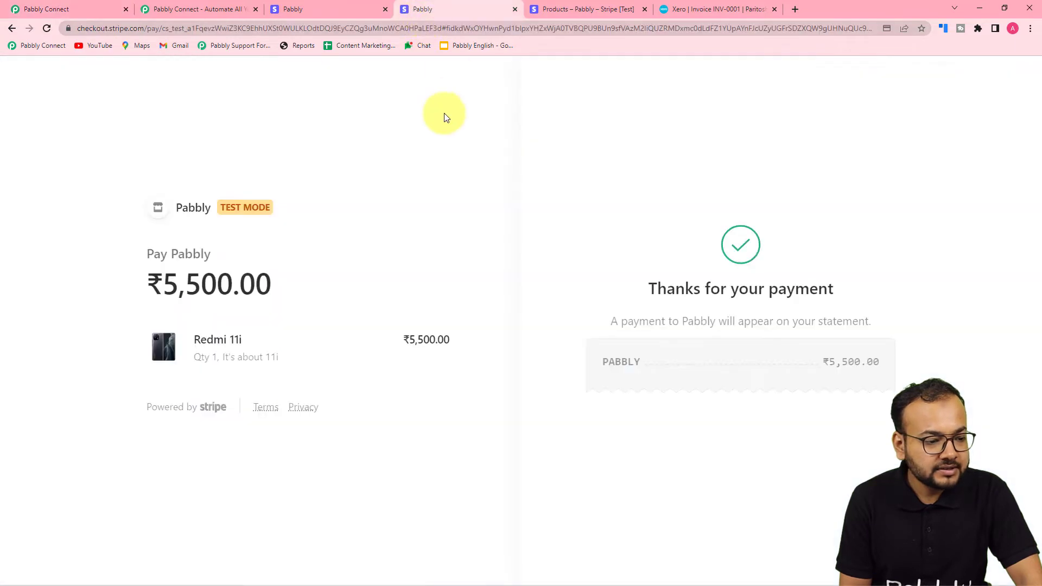
left_click(677, 9)
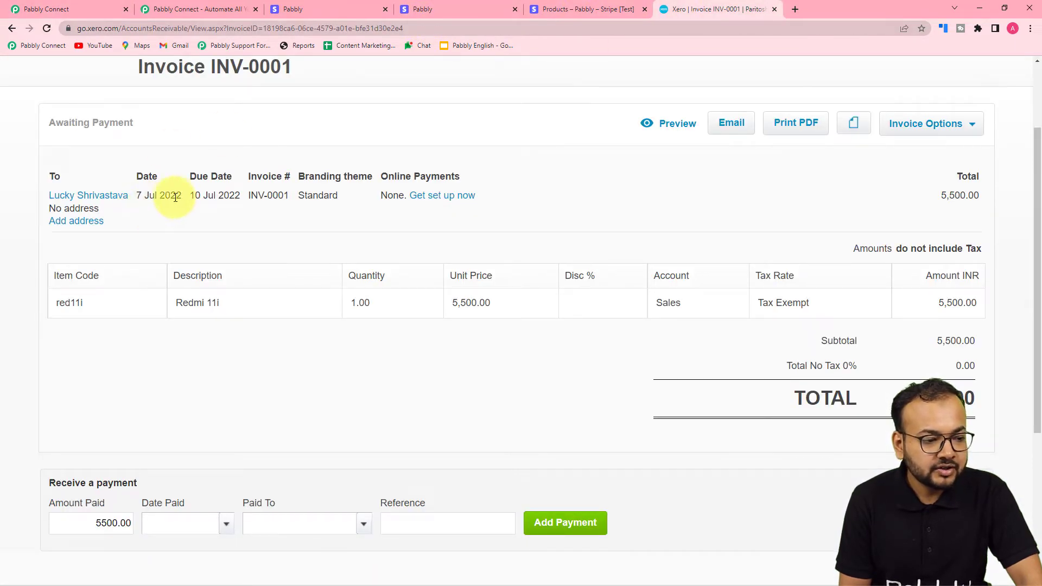
left_click(88, 8)
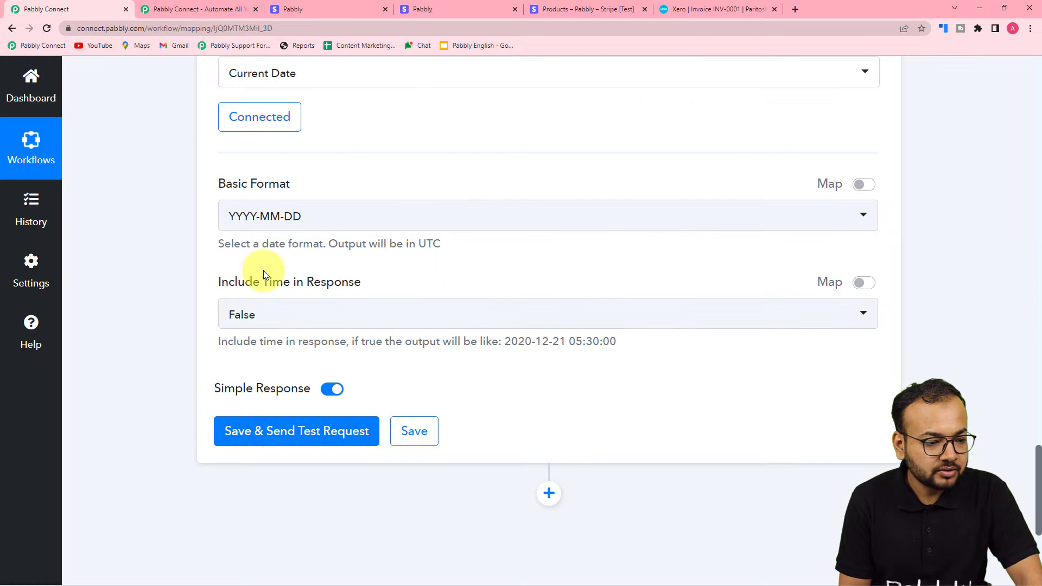
- Set the Current Date action's basic format to DD-MM-YYYY
left_click(293, 220)
scroll(305, 345, "down", 1)
scroll(304, 345, "down", 2)
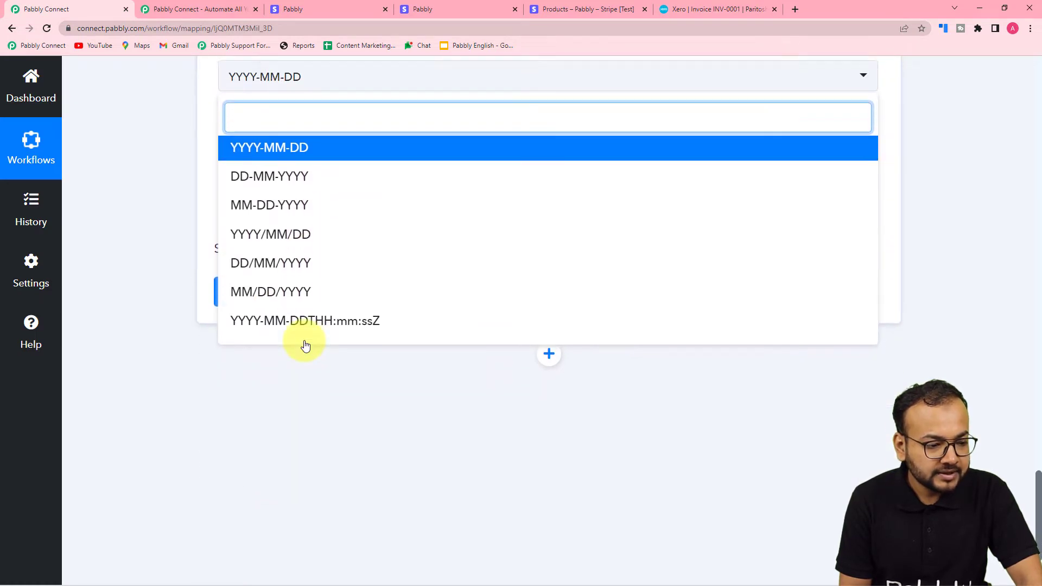
scroll(299, 315, "up", 3)
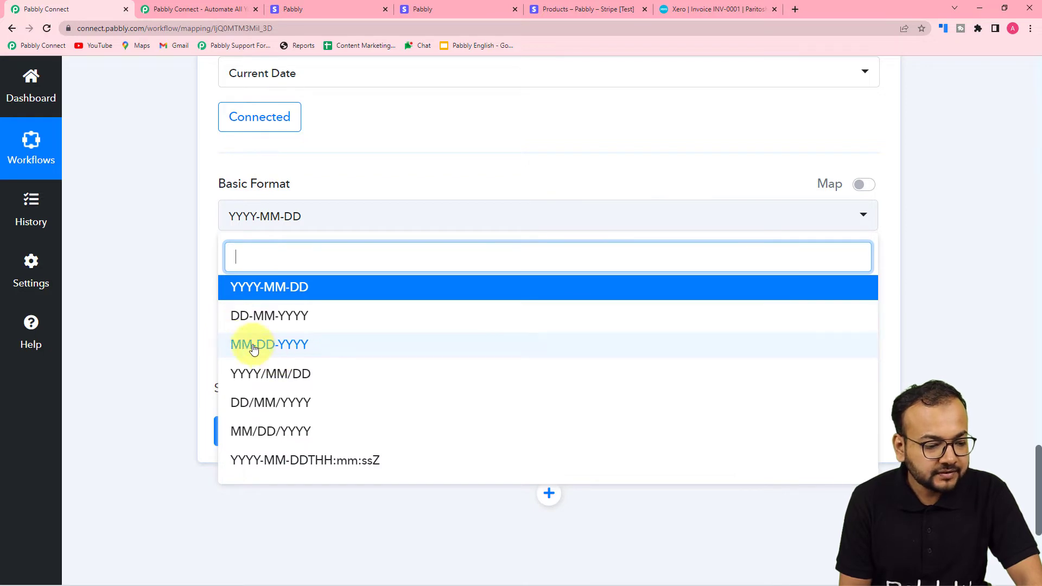
left_click(266, 321)
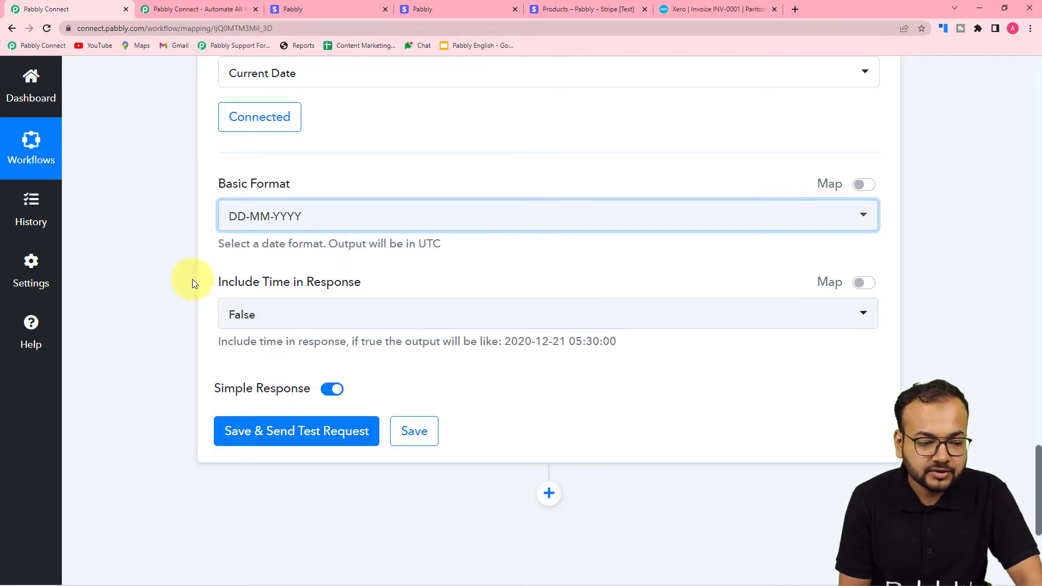
- Save the Current Date action and send a test request, then view its response
scroll(262, 326, "down", 2)
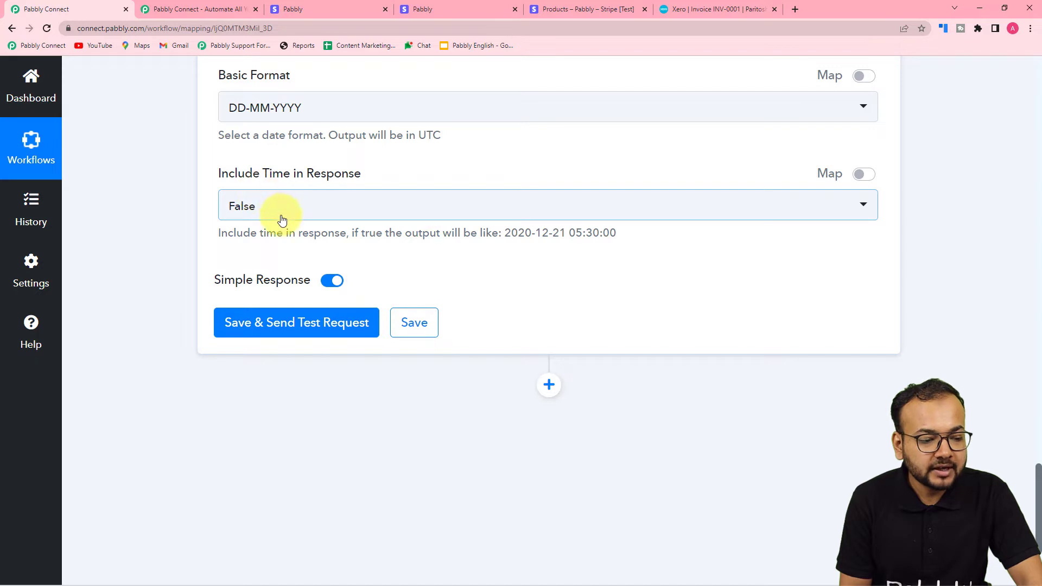
left_click(266, 324)
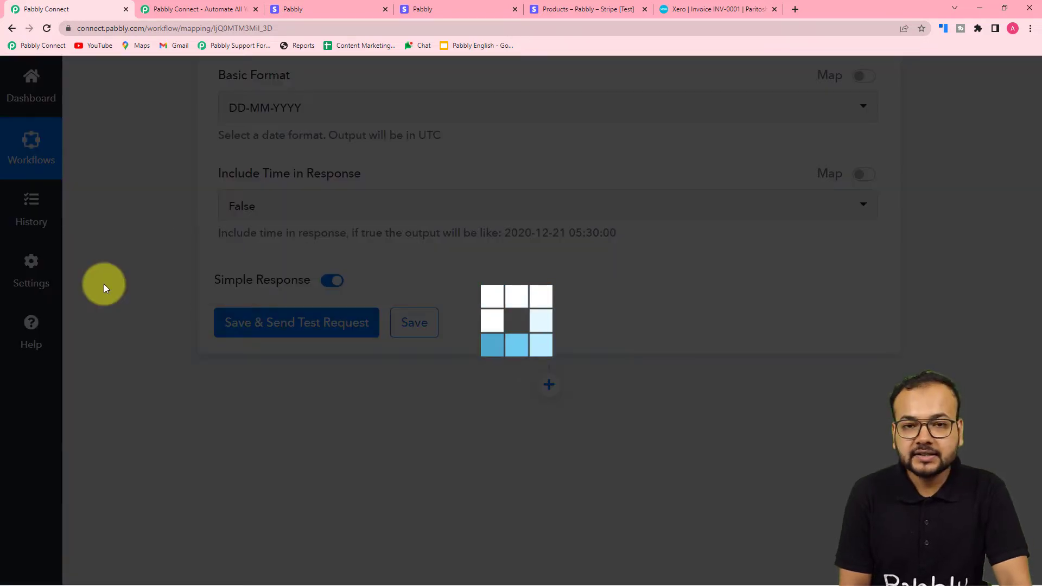
scroll(103, 284, "down", 2)
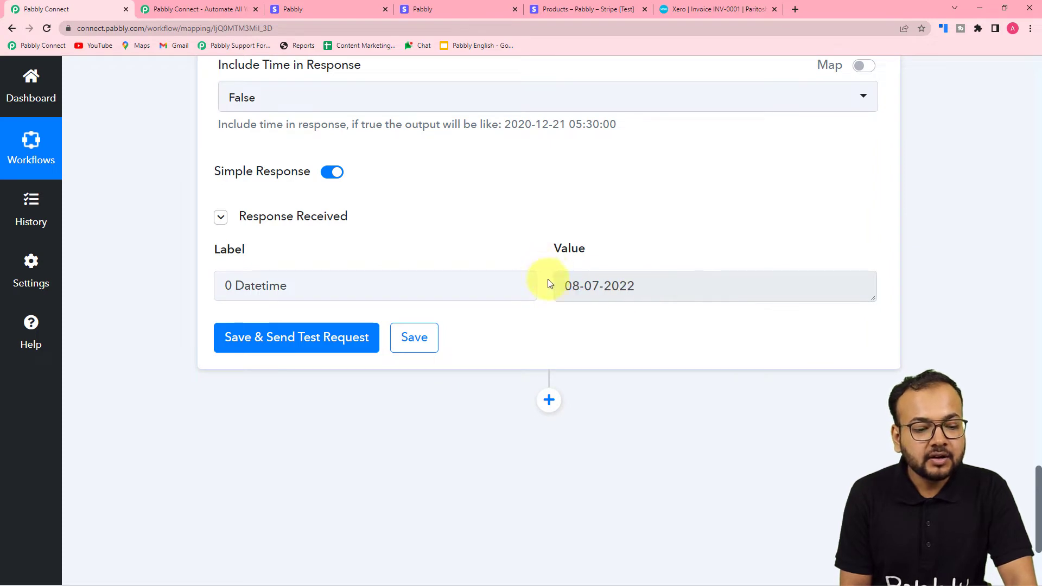
- Add another Date/Time Formatter by Pabbly action after the Current Date step
scroll(616, 273, "down", 1)
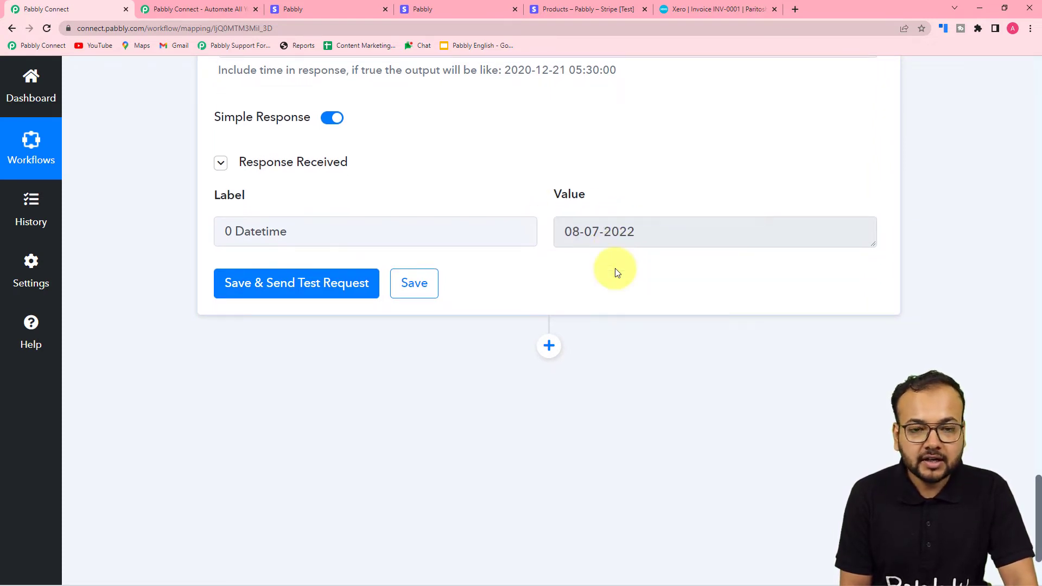
left_click(549, 352)
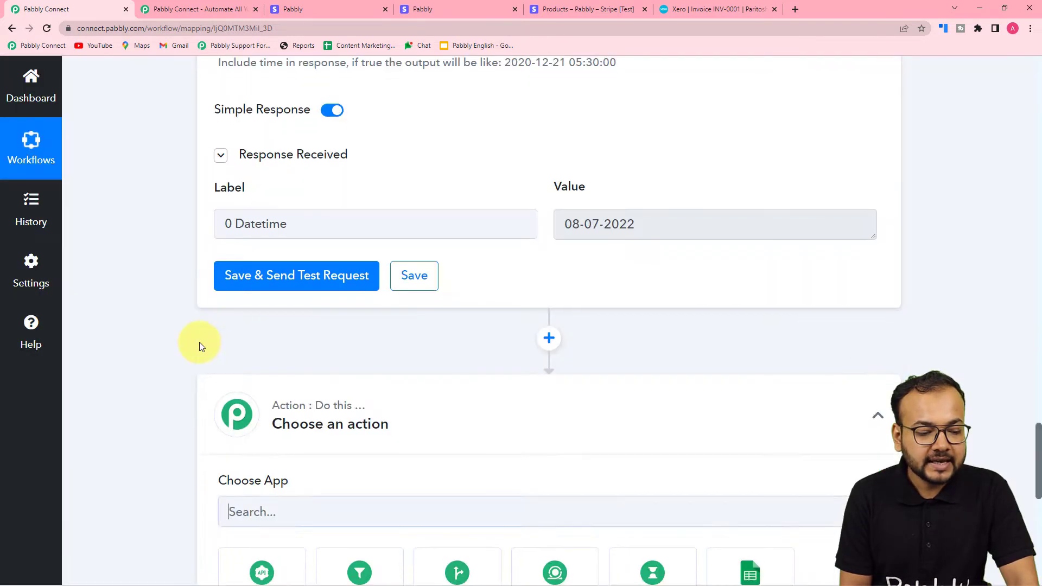
scroll(200, 342, "down", 1)
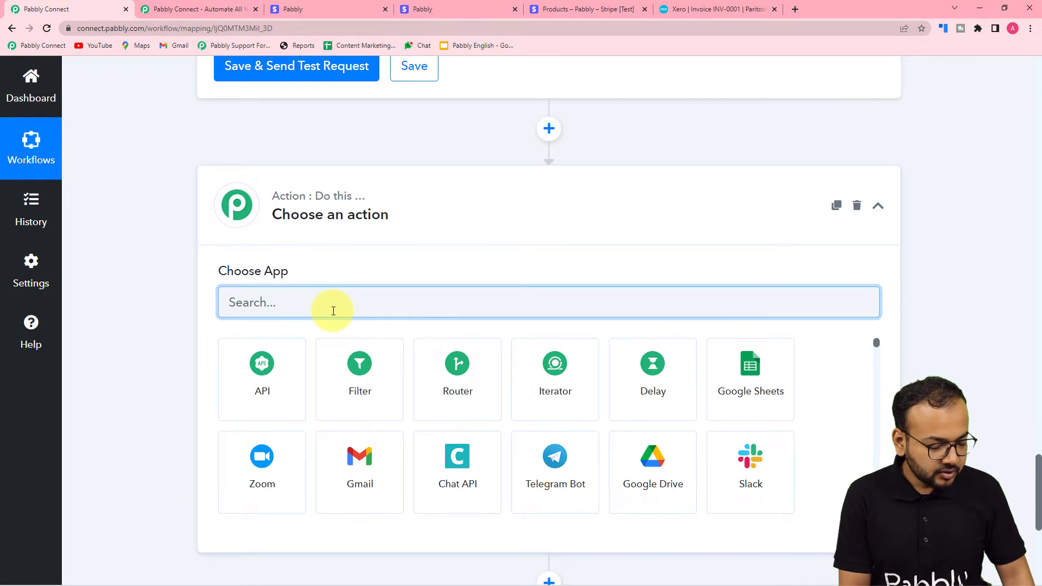
type("date")
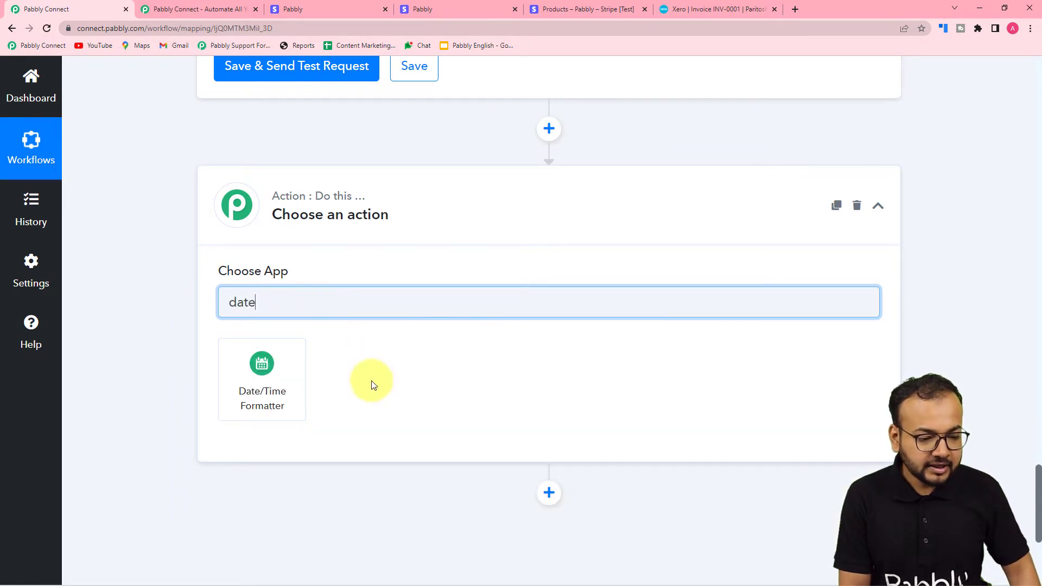
left_click(283, 396)
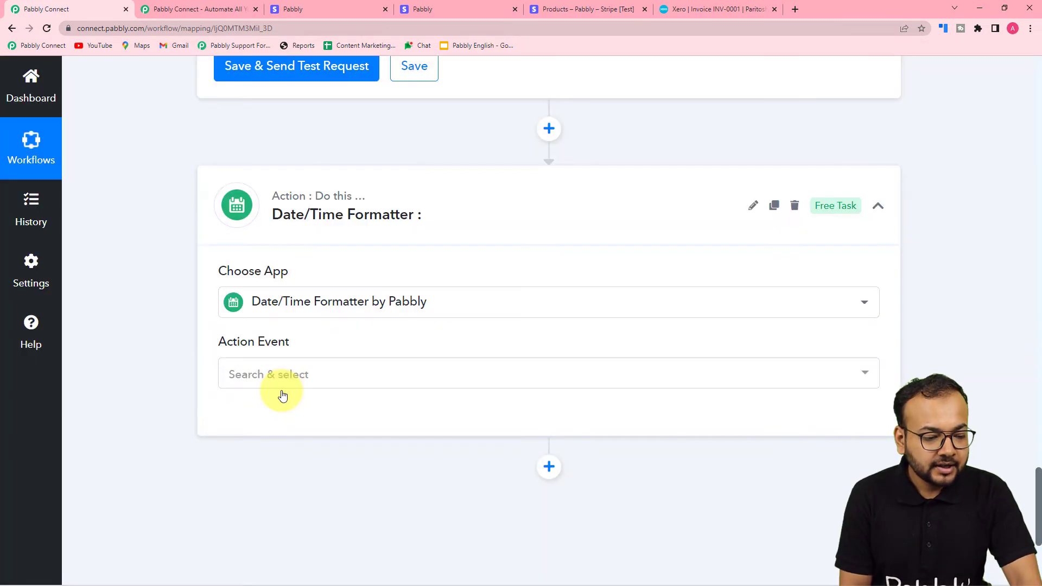
- Set the new Date/Time Formatter's action event to Modify Current Date and connect it
left_click(250, 364)
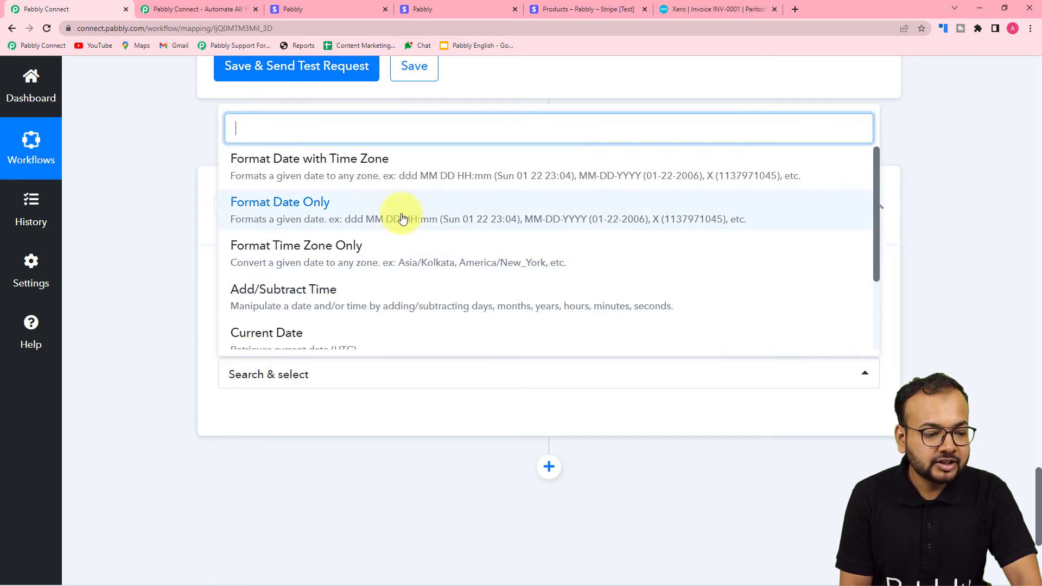
scroll(379, 228, "down", 2)
left_click(256, 275)
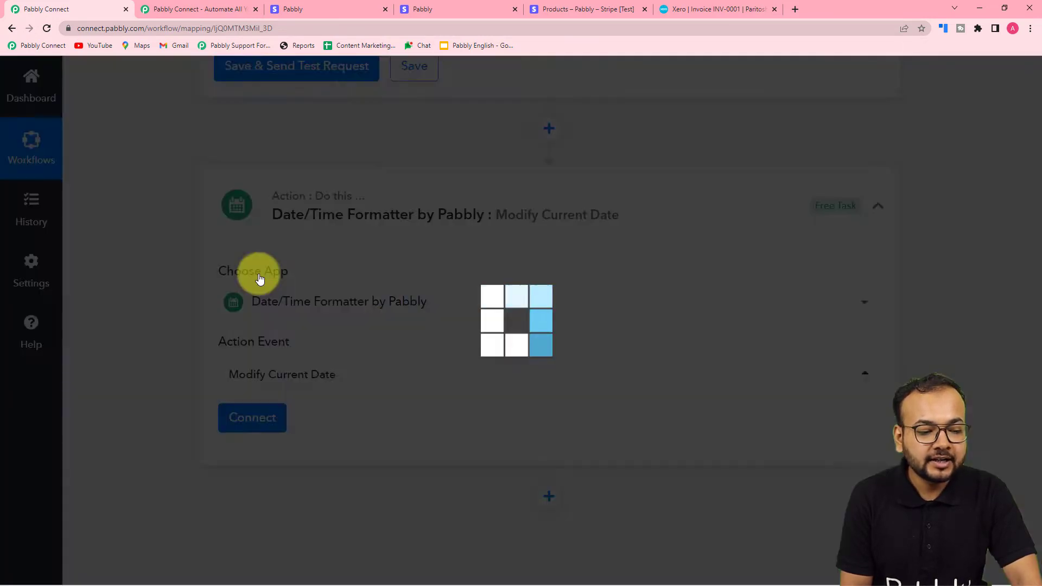
scroll(193, 312, "down", 3)
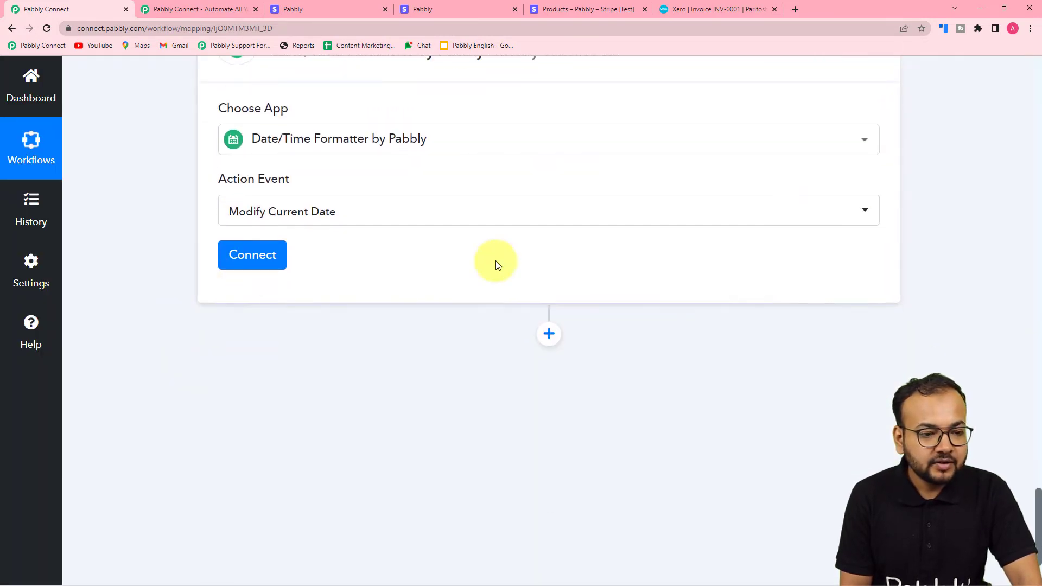
scroll(496, 260, "up", 5)
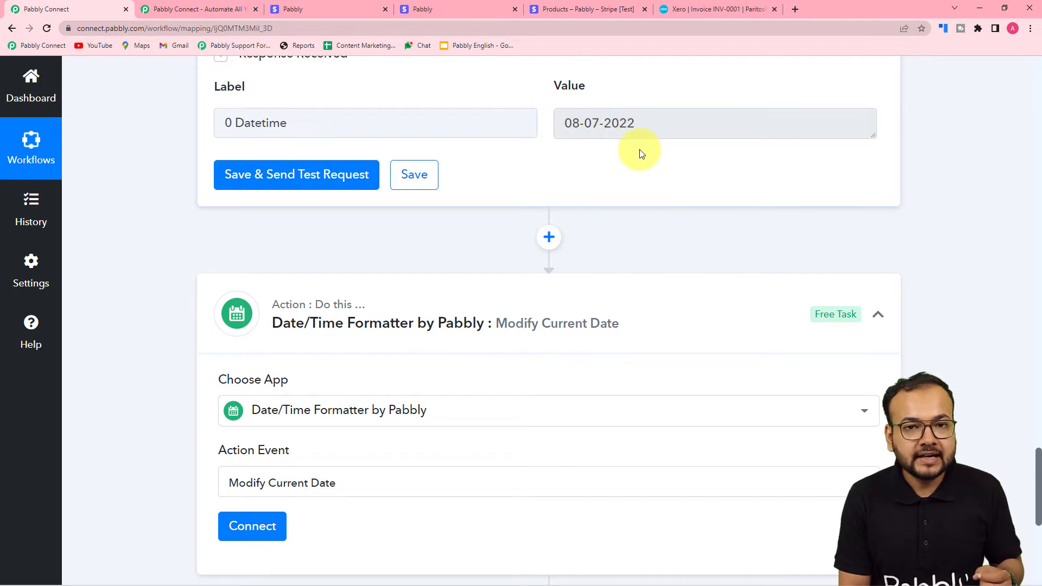
scroll(617, 161, "down", 2)
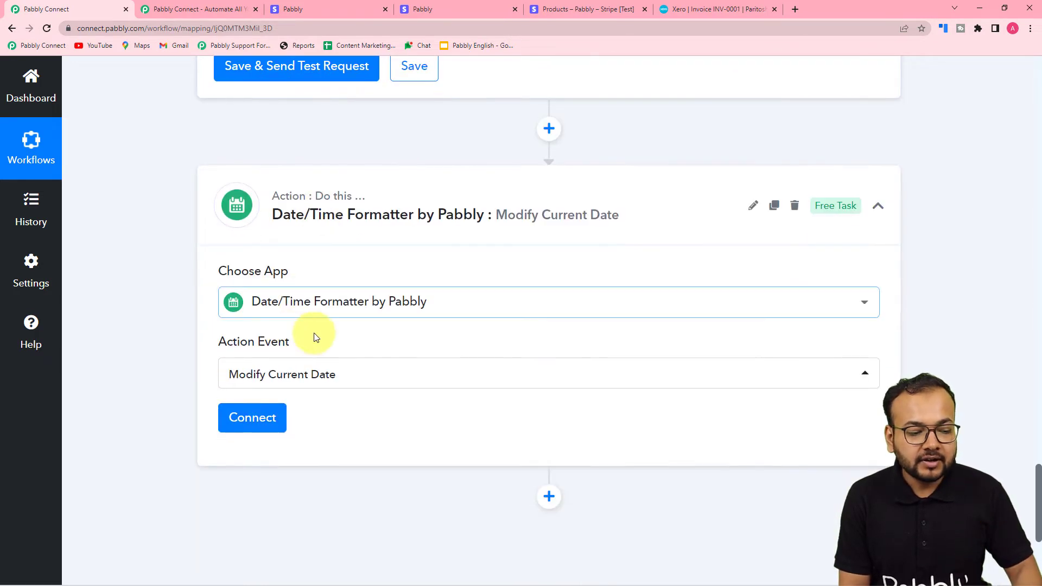
left_click(325, 386)
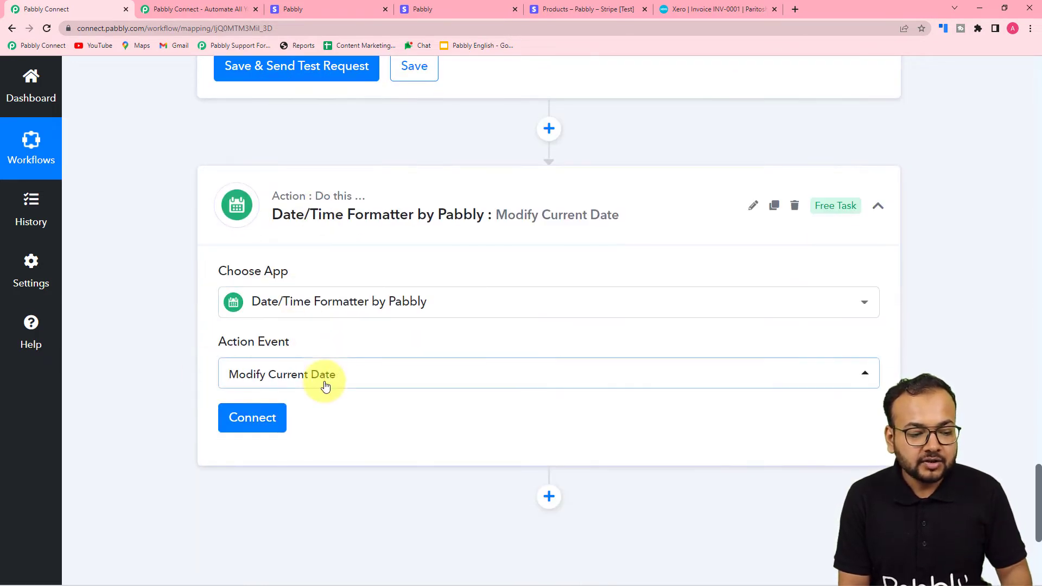
left_click(239, 430)
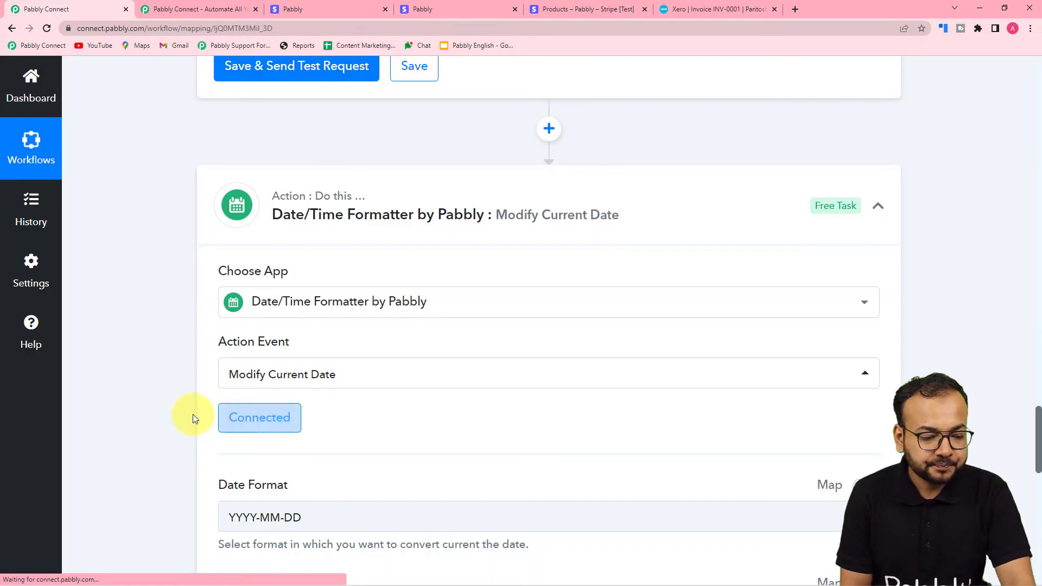
- Set the Modify Current Date action's date format to DD-MM-YYYY
scroll(193, 415, "down", 5)
left_click(299, 245)
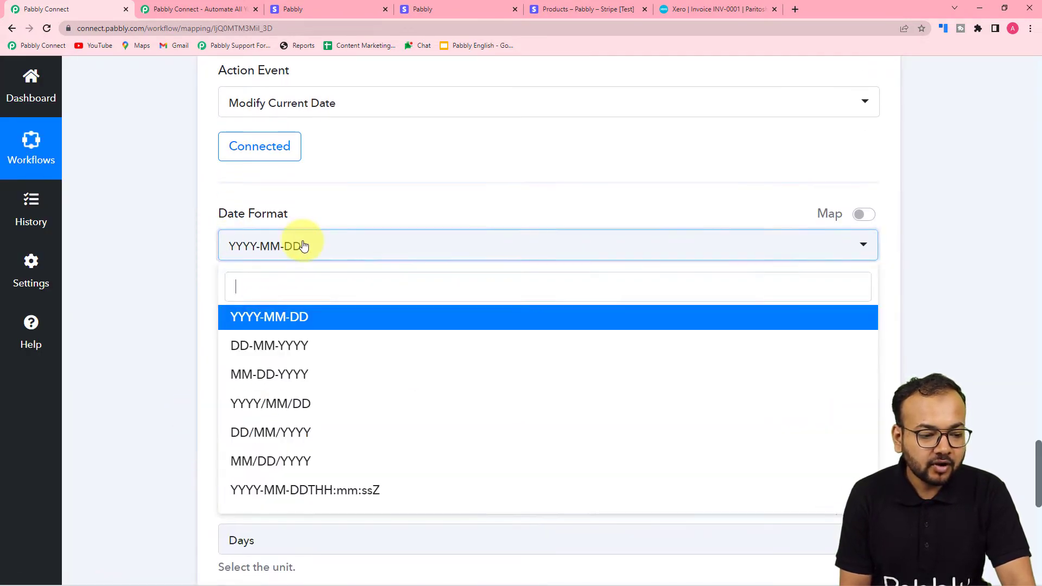
left_click(235, 353)
- Set the Modify Current Date action's time zone to Asia/Kolkata
scroll(157, 315, "down", 3)
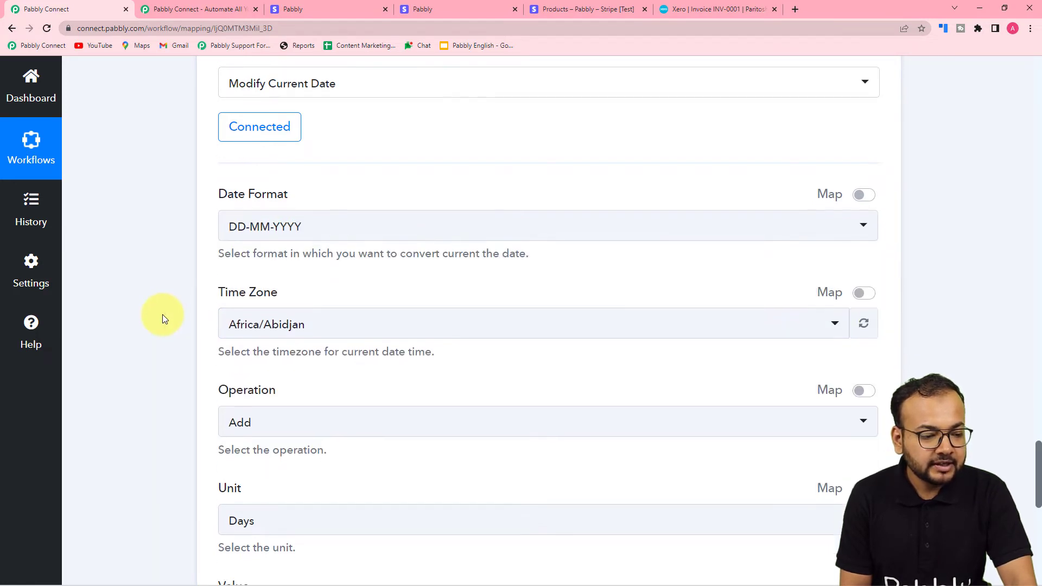
left_click(319, 184)
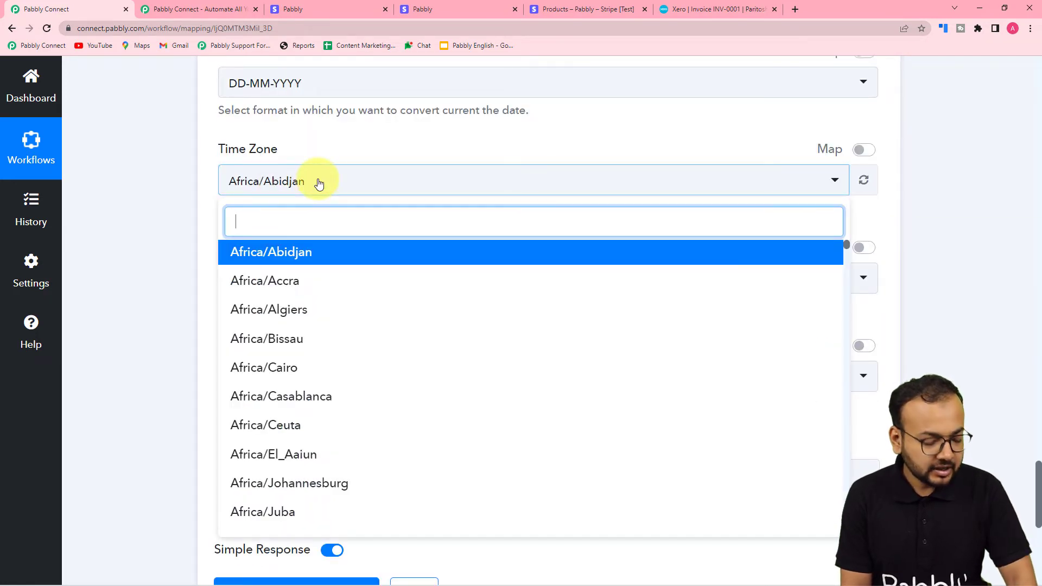
type("asi")
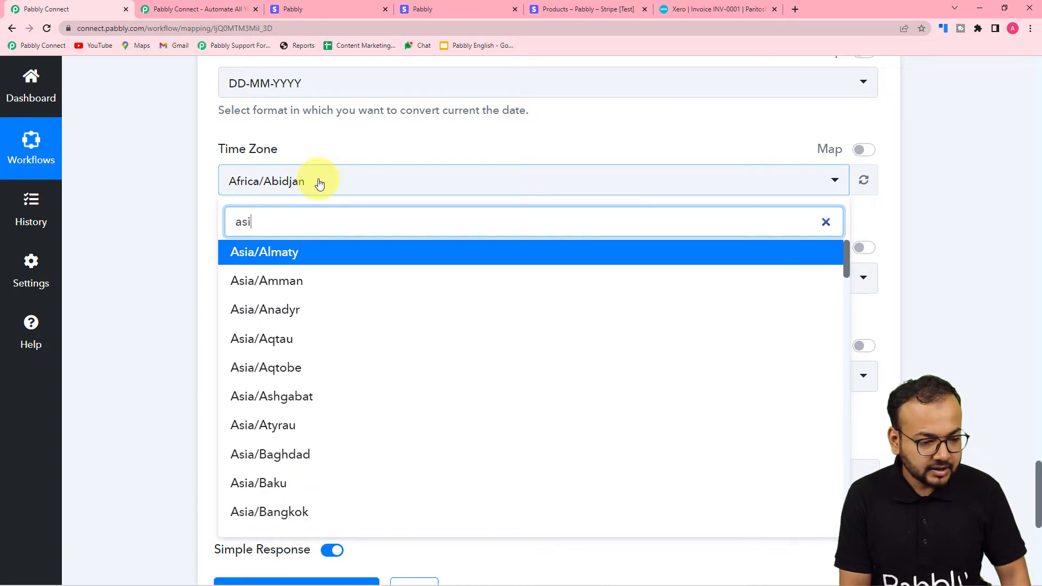
key("BackSpace")
key("BackSpace")
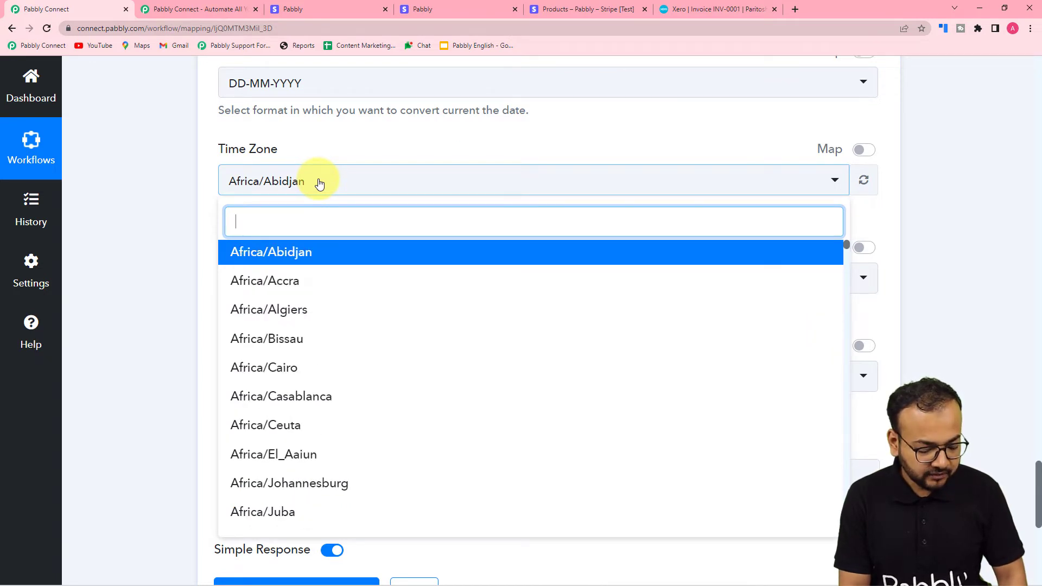
type("kol")
left_click(286, 255)
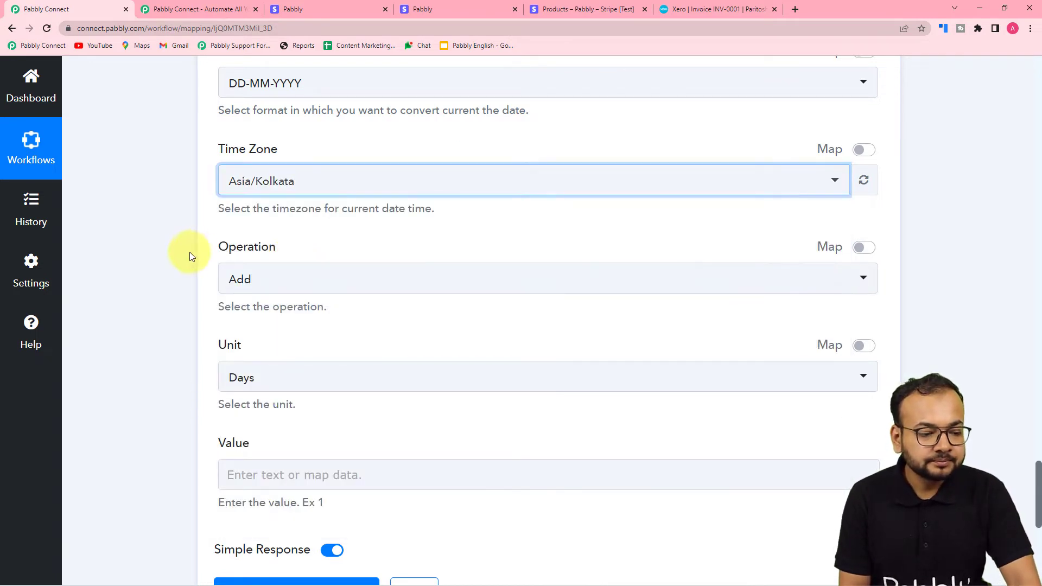
- Review the Modify Current Date action's settings, including its operation, unit and value fields
scroll(188, 253, "down", 3)
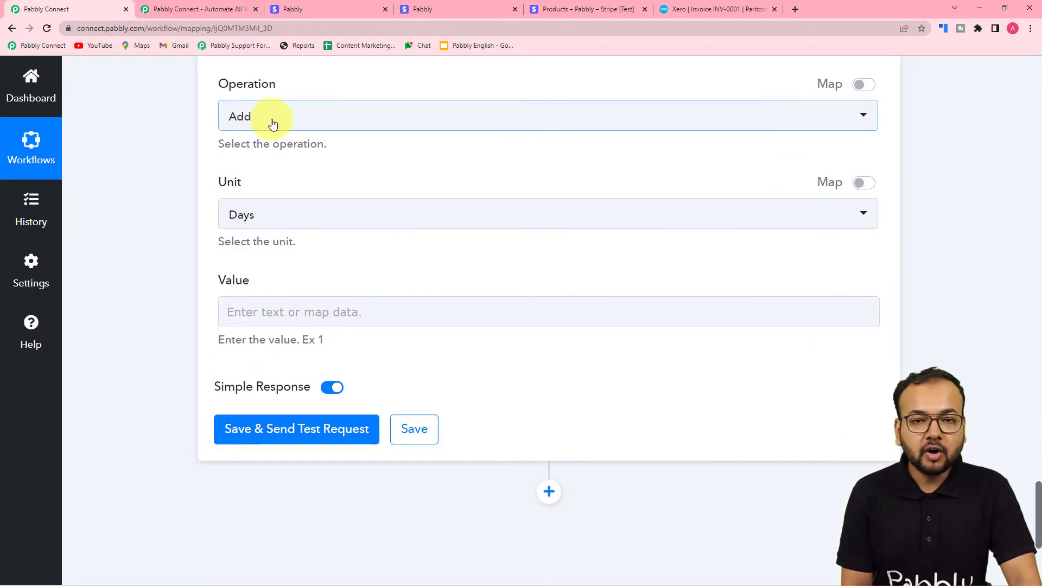
scroll(280, 127, "up", 12)
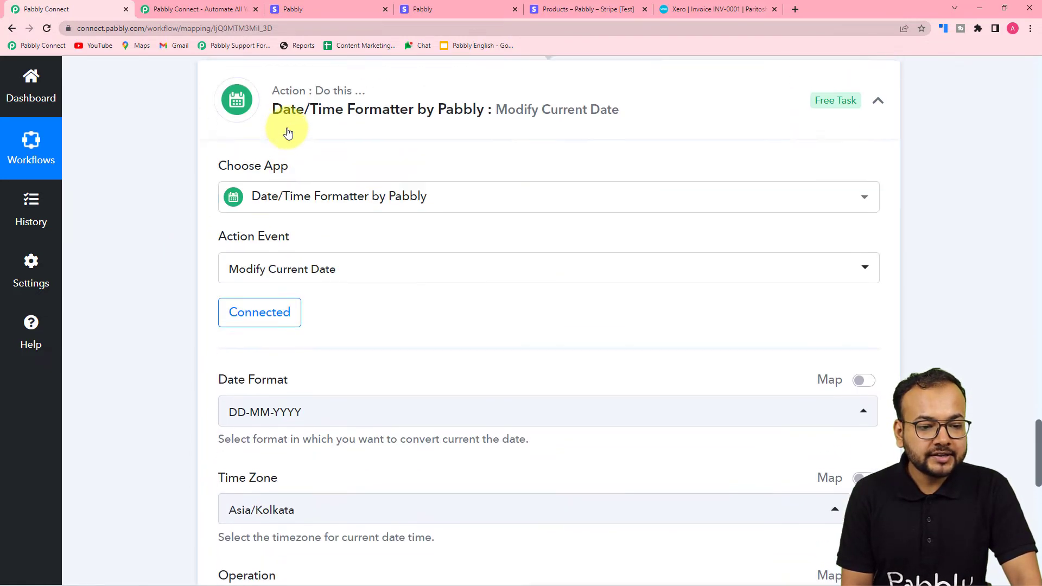
scroll(387, 240, "down", 8)
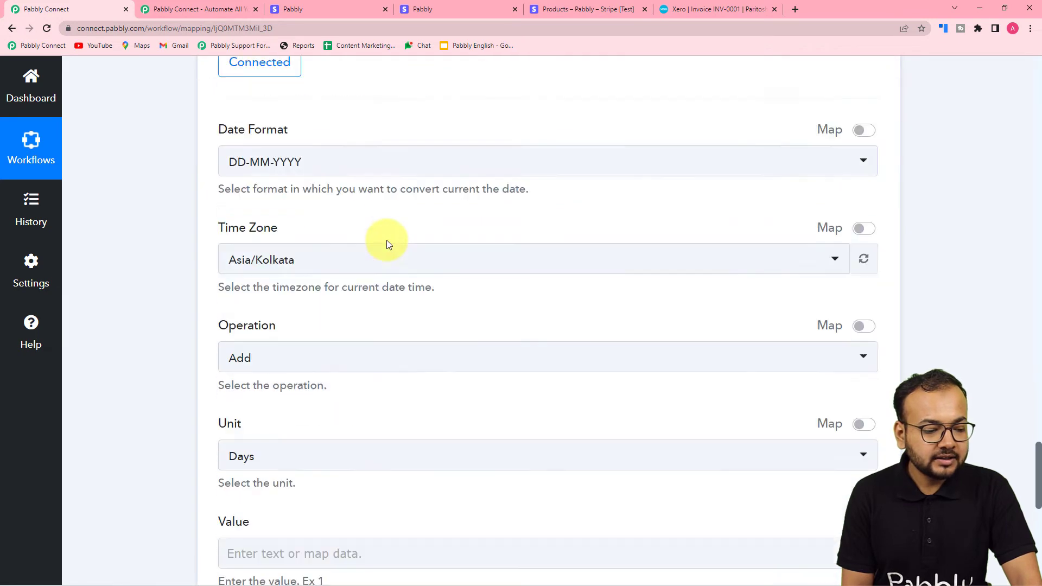
scroll(340, 305, "down", 2)
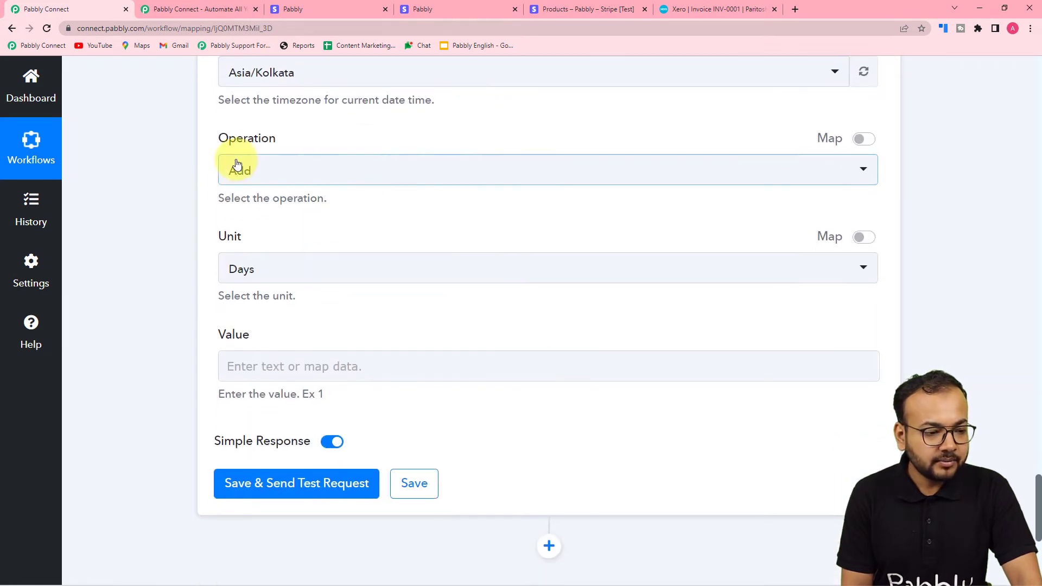
- Set the Modify Current Date action's operation to Add and its unit to Days
left_click(278, 179)
left_click(242, 239)
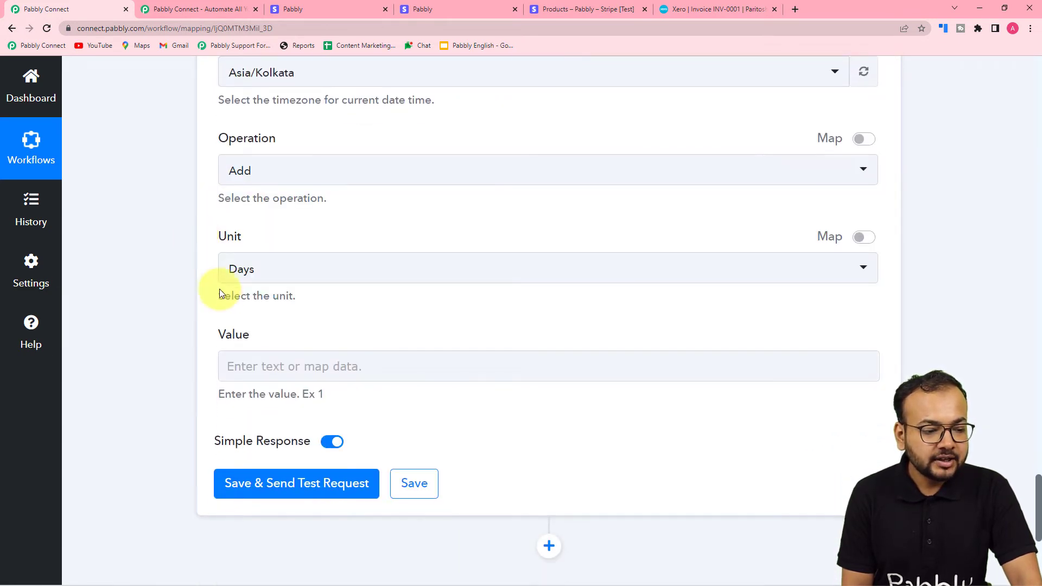
left_click(284, 279)
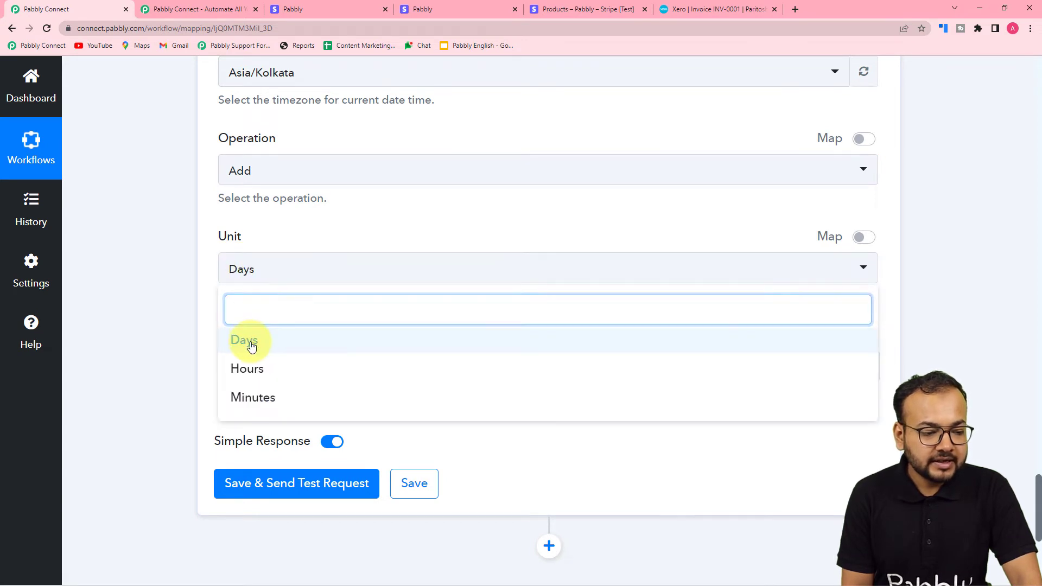
left_click(251, 344)
- Set the Modify Current Date value to 2, then save the action and send a test request
left_click(259, 368)
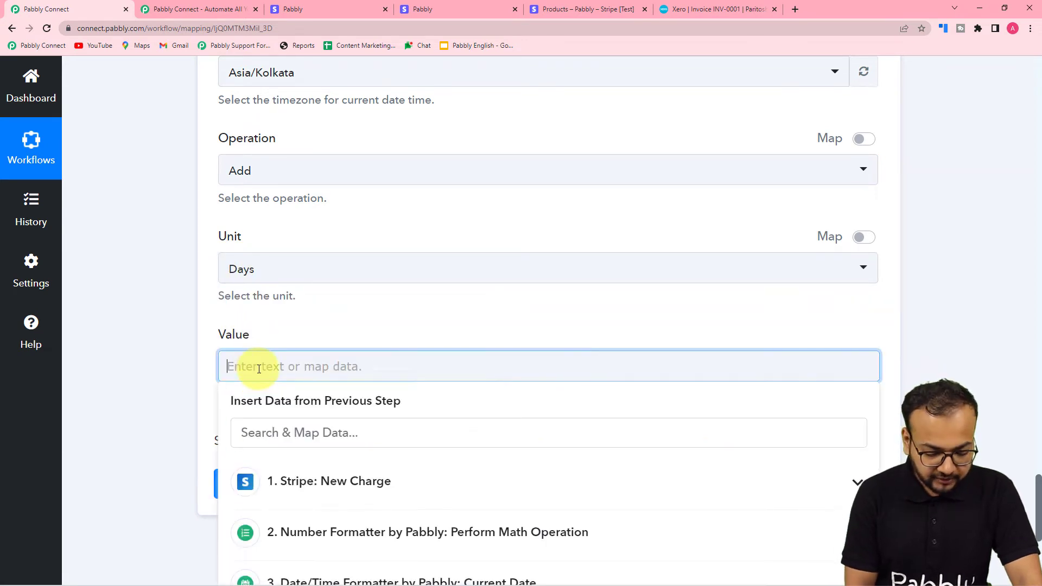
type("2")
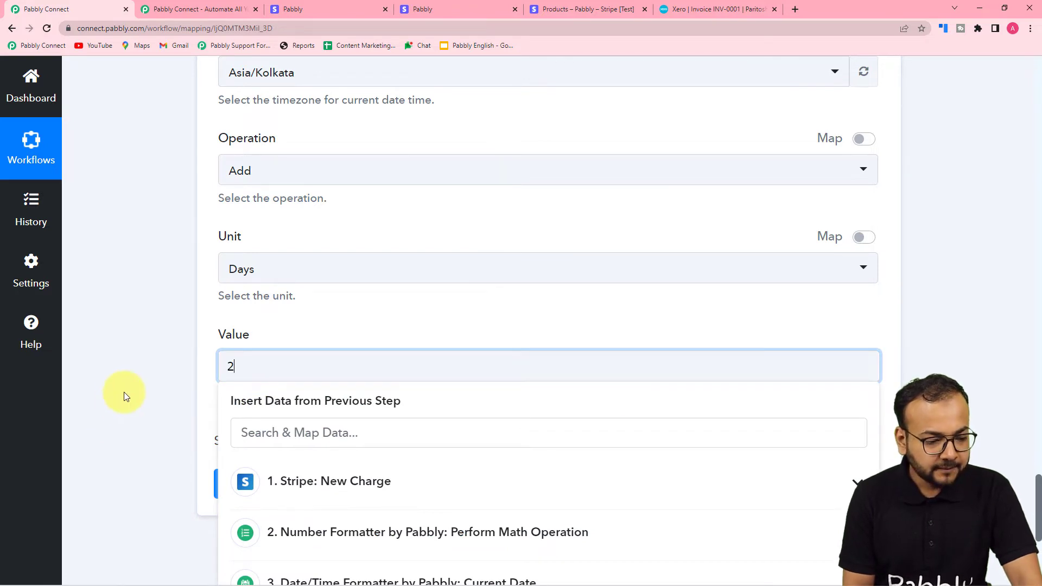
left_click(124, 392)
scroll(124, 392, "down", 3)
left_click(270, 265)
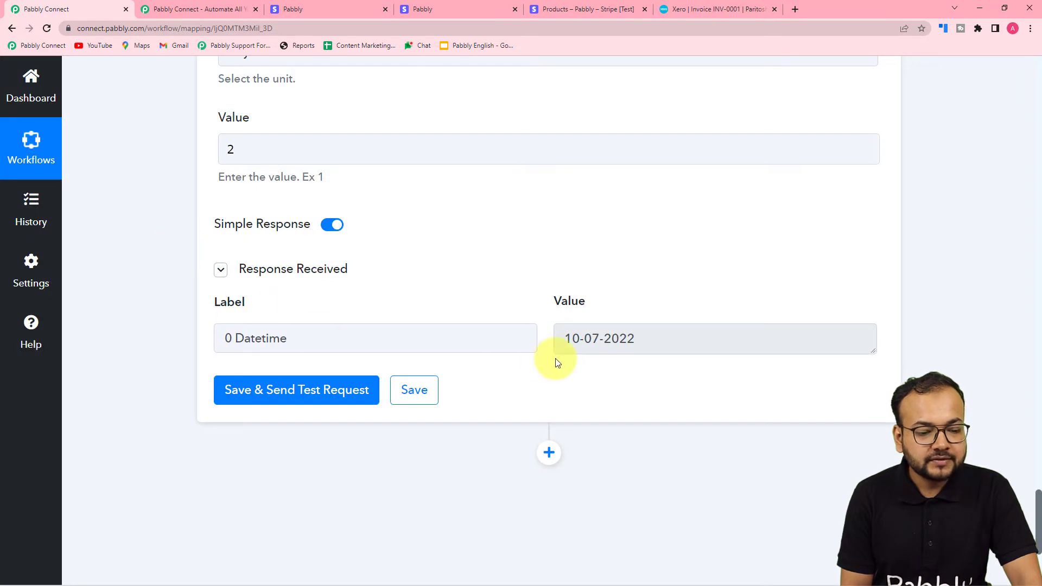
scroll(659, 338, "down", 2)
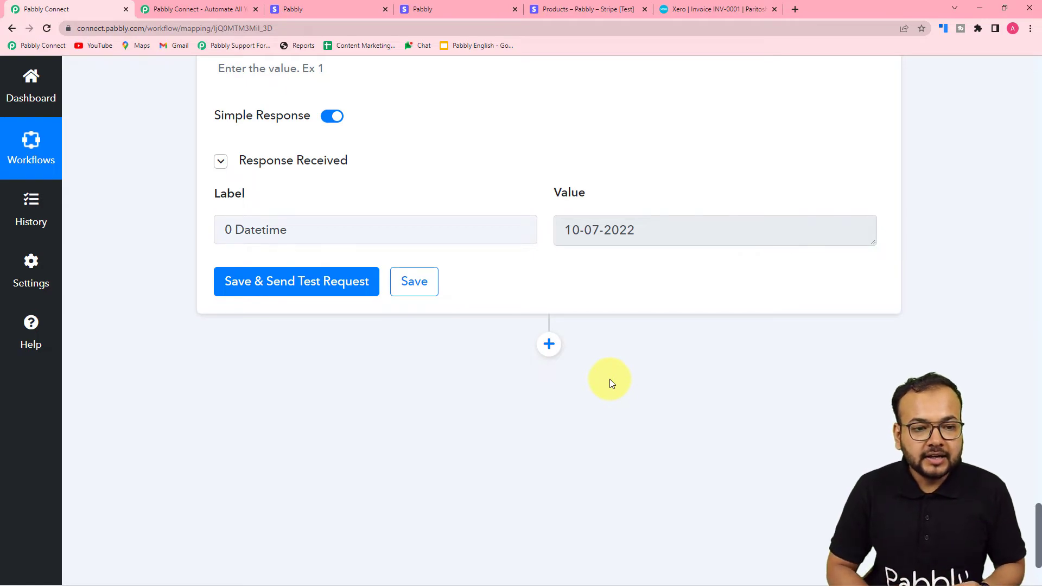
- Switch to the Stripe dashboard and review the list of available products and their prices
left_click(554, 7)
scroll(350, 313, "down", 3)
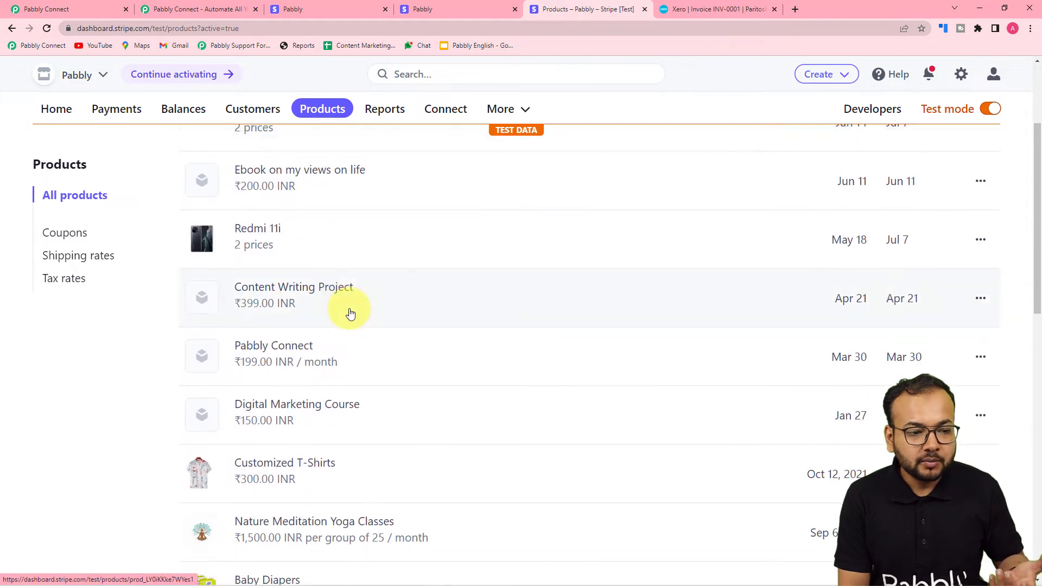
scroll(350, 314, "up", 3)
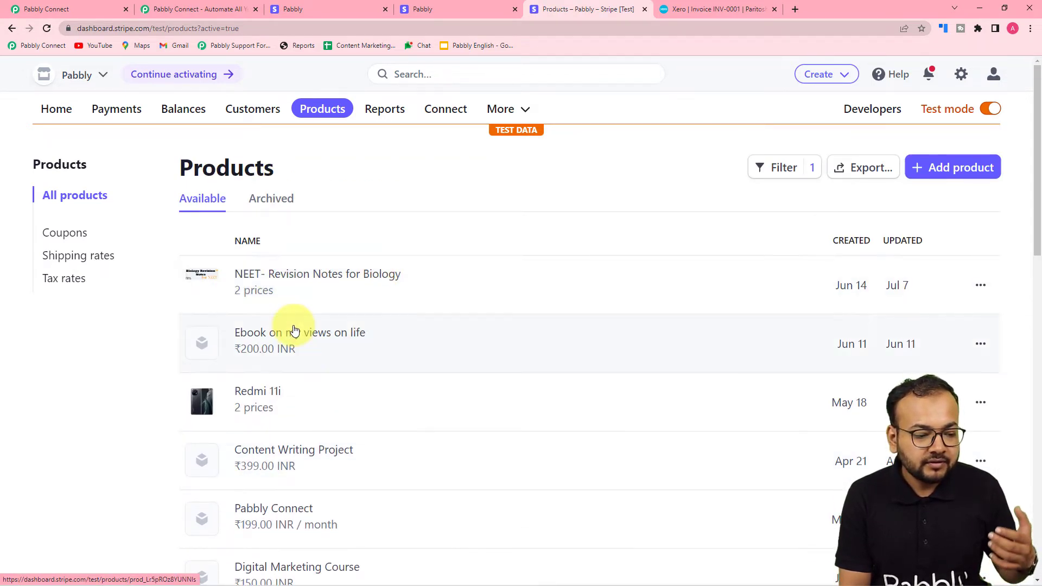
scroll(291, 325, "down", 3)
scroll(283, 320, "down", 1)
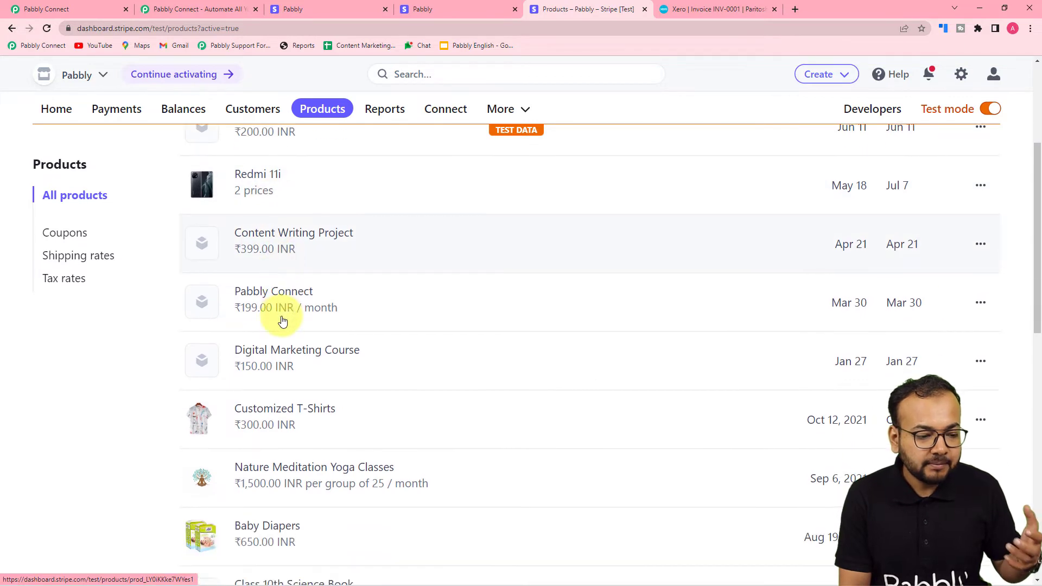
scroll(322, 306, "down", 2)
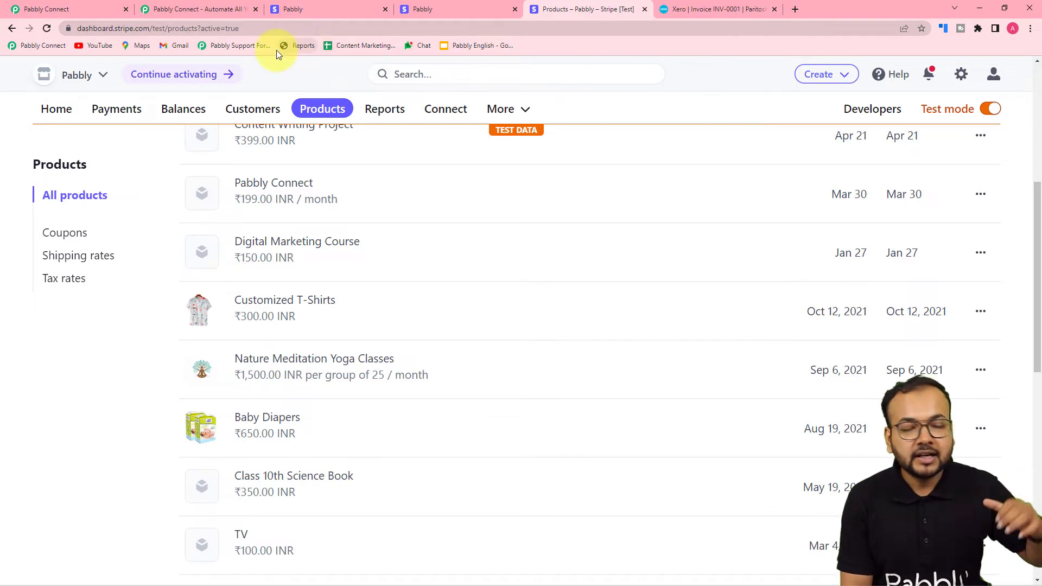
- Return to the Pabbly Connect workflow and add a Router by Pabbly action after the Modify Current Date action
left_click(39, 9)
scroll(271, 239, "down", 3)
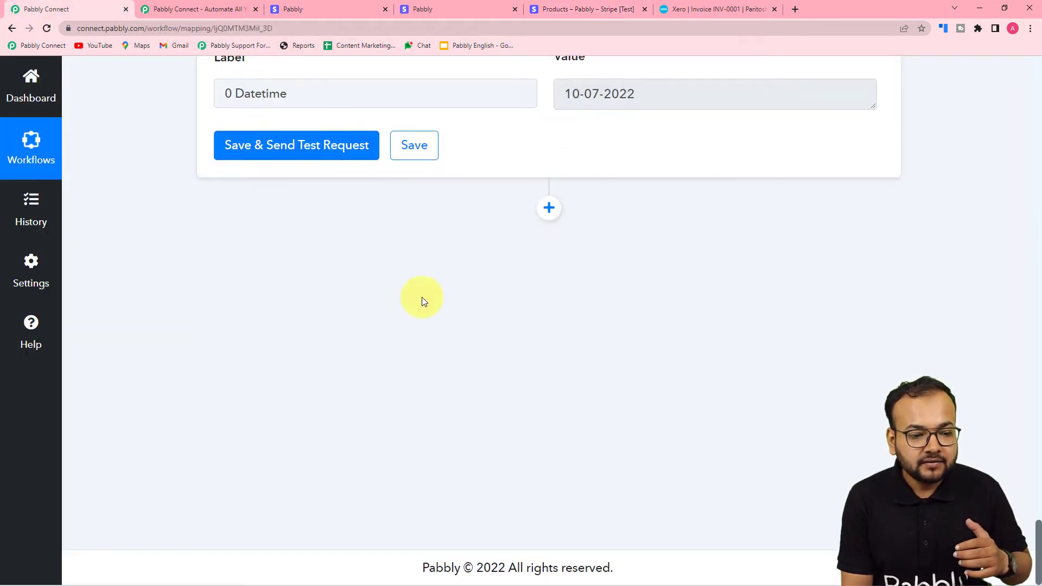
left_click(549, 209)
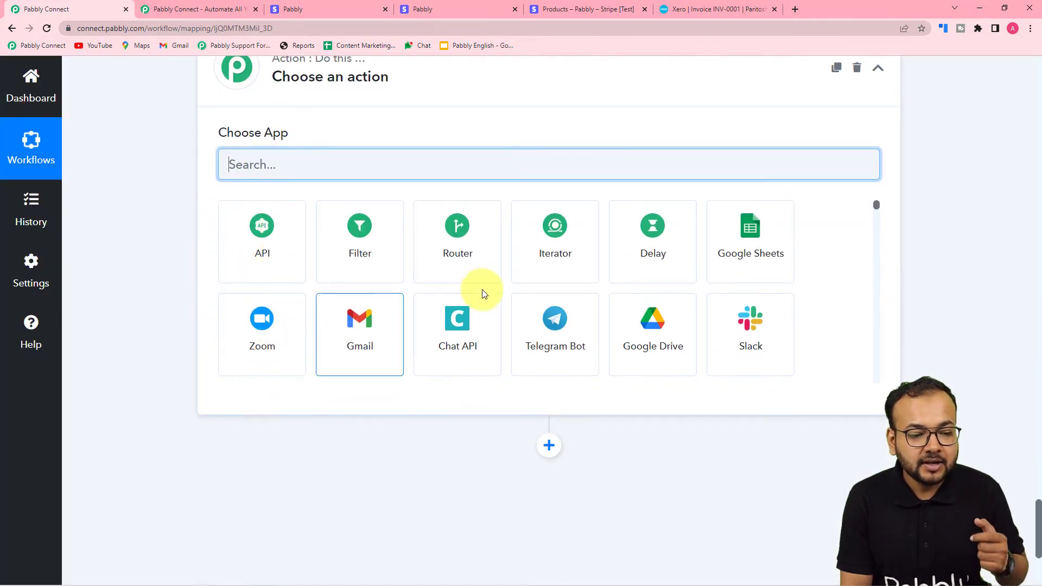
left_click(445, 264)
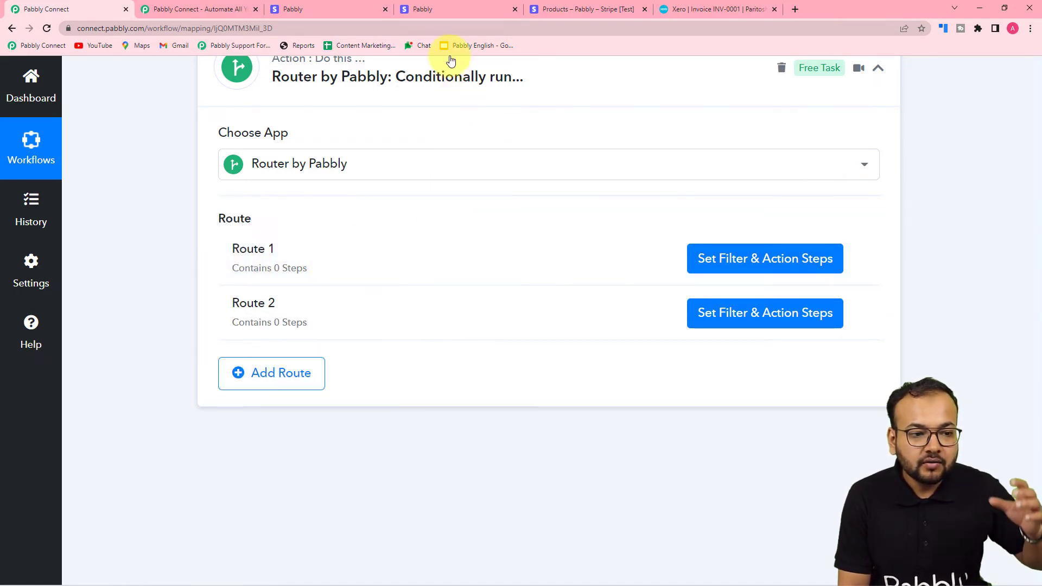
- Check the purchased product on the Stripe checkout page and rename the router's Route 1 as Redmi 11i
left_click(443, 9)
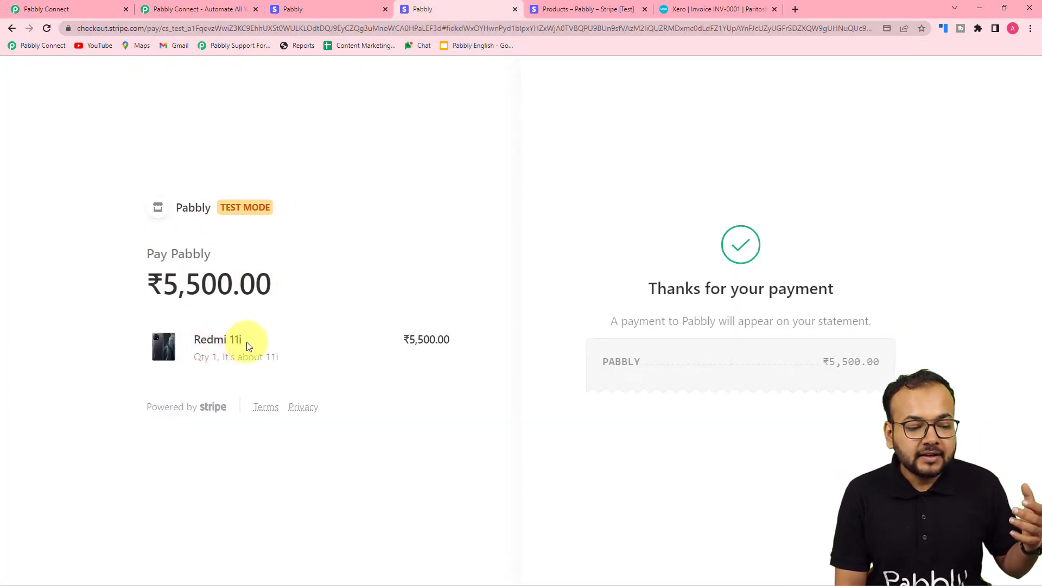
left_click(59, 12)
left_click(856, 260)
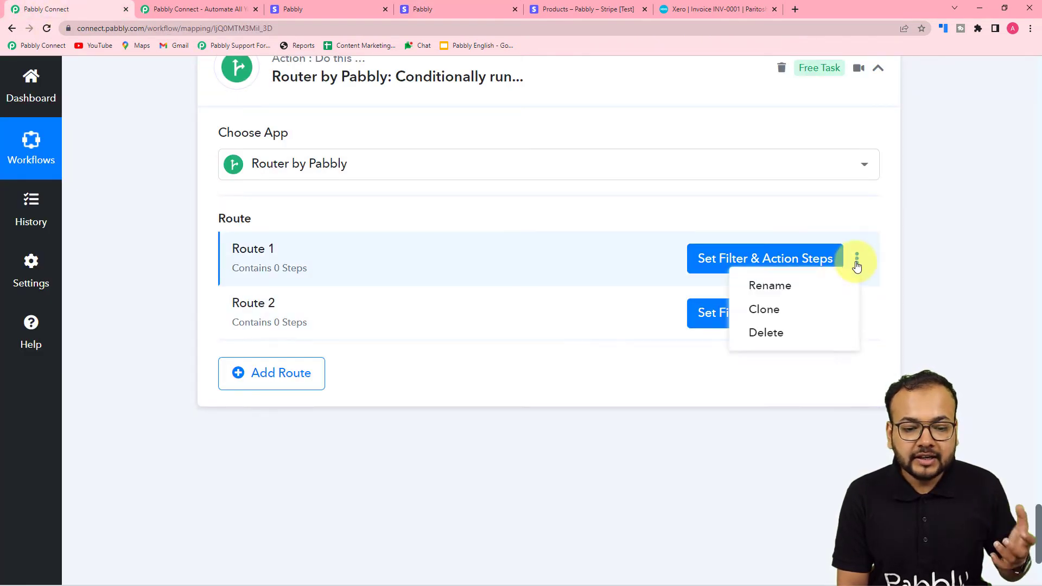
left_click(805, 284)
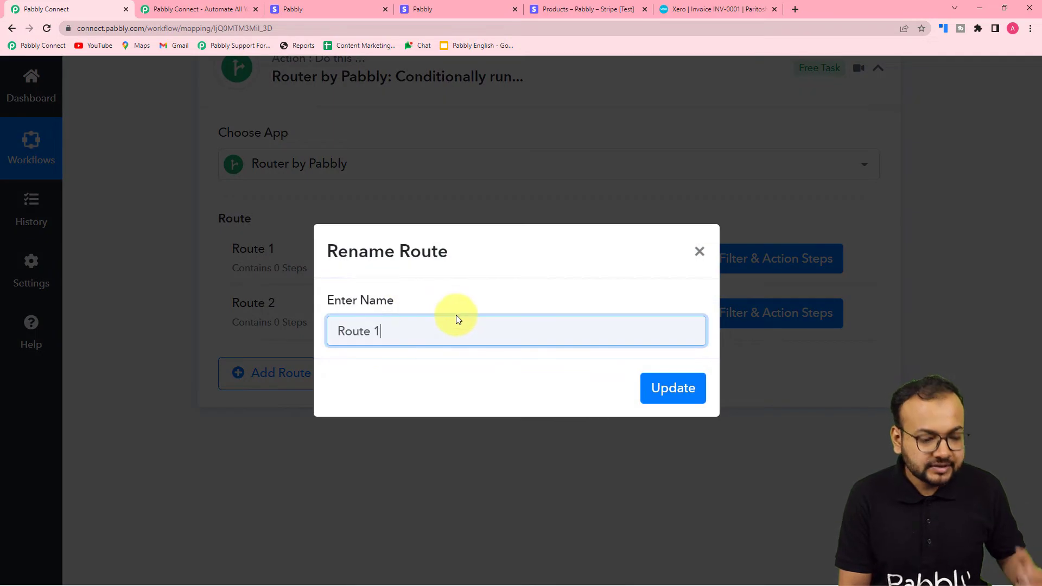
key("BackSpace")
key("BackSpace")
key("BackSpace")
key("BackSpace")
key("BackSpace")
key("BackSpace")
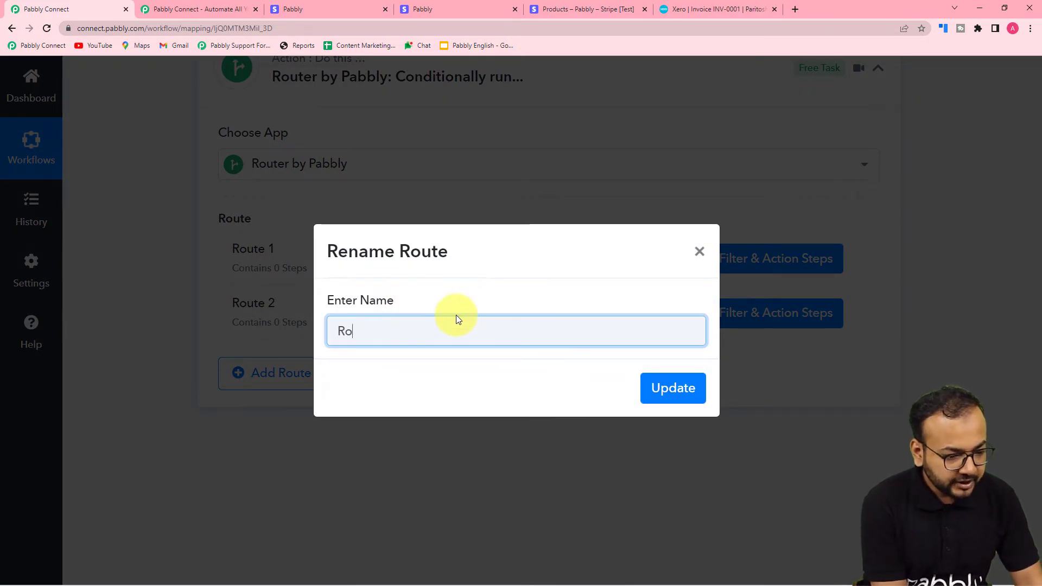
type("ed")
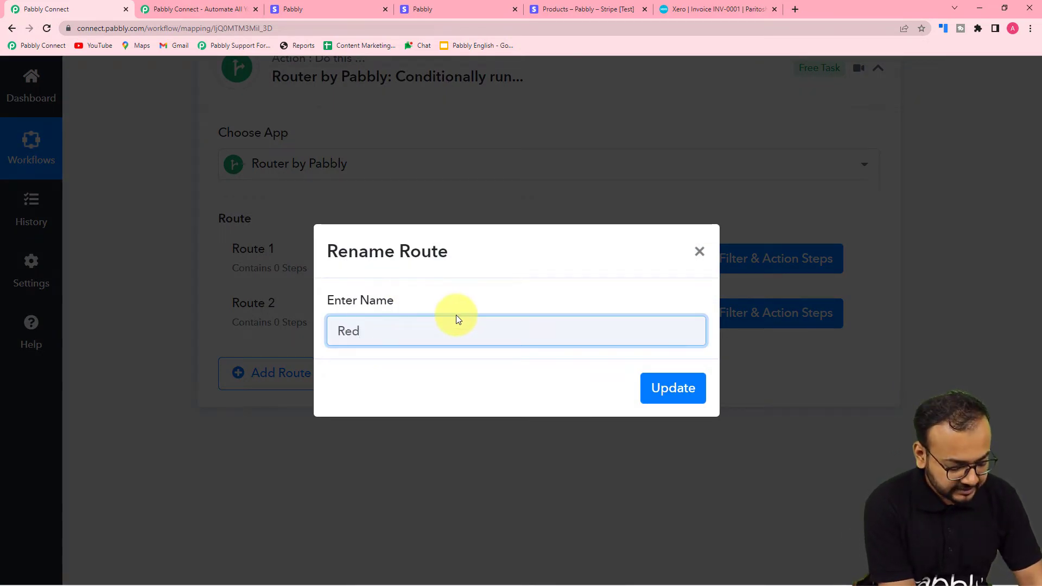
type("mi 11i")
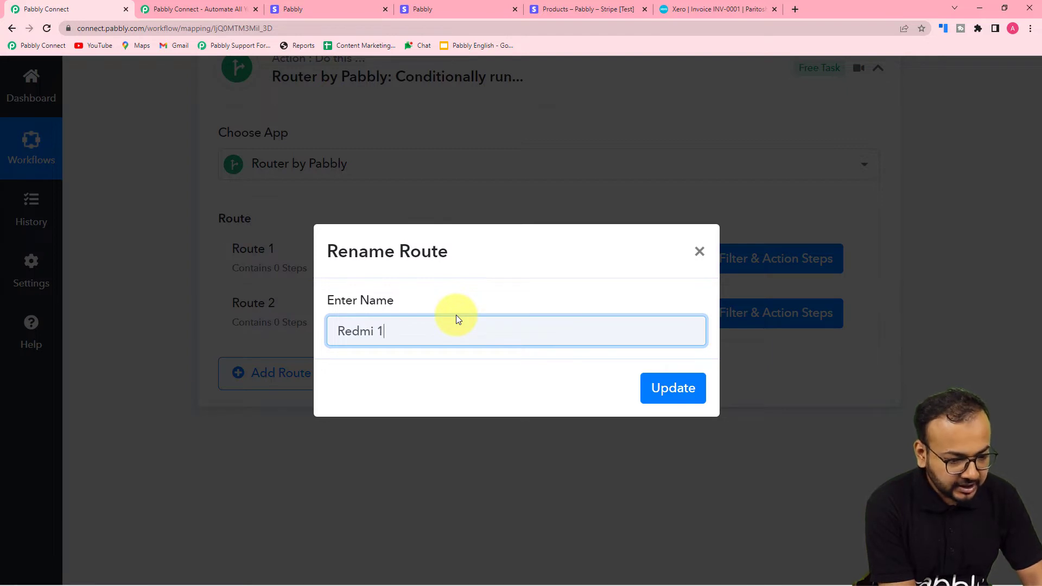
left_click(673, 388)
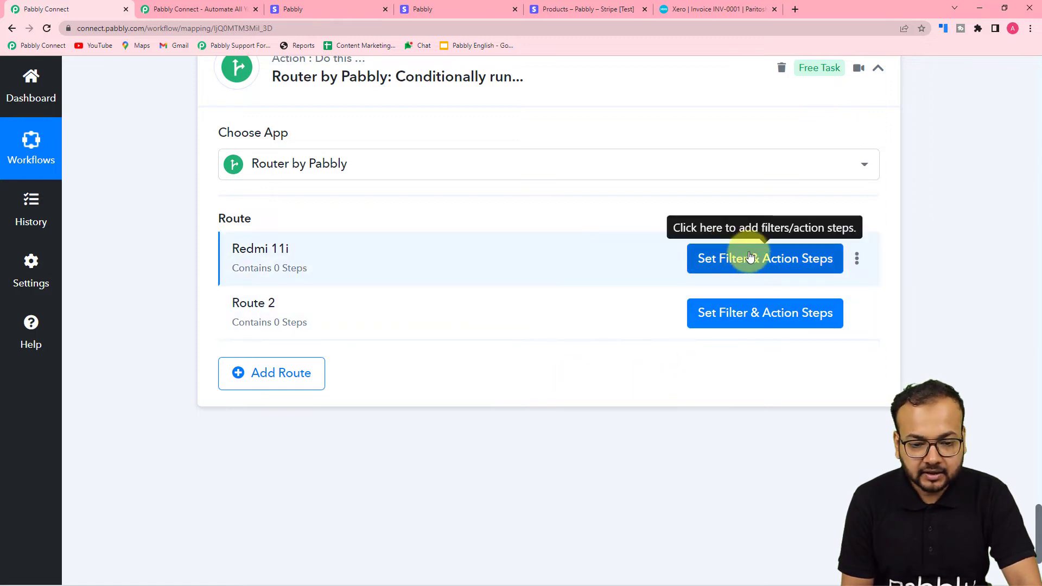
- Open the Redmi 11i route's filter settings and check the purchased product and price on the Stripe checkout page
left_click(717, 256)
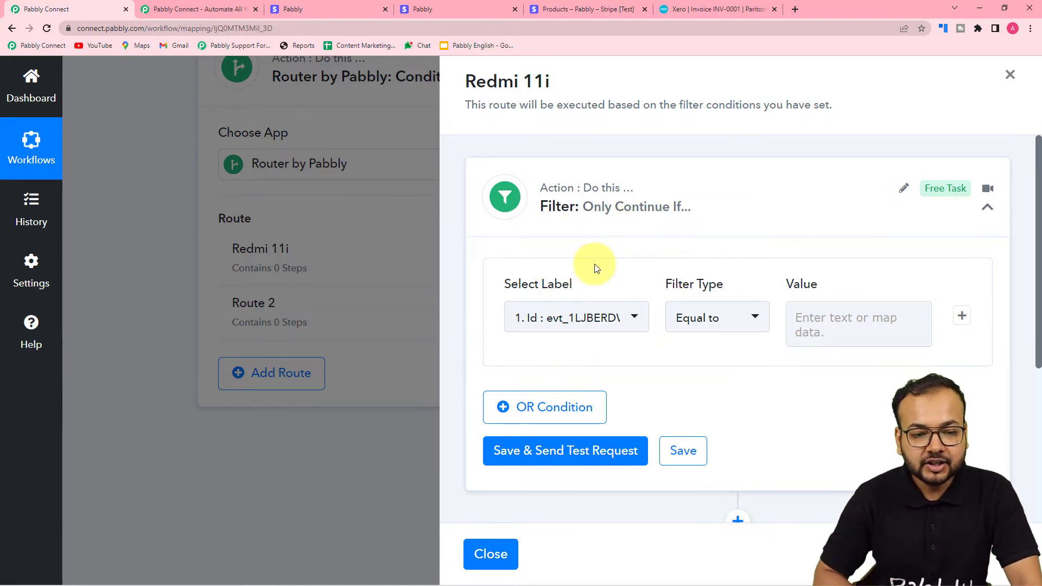
left_click(422, 13)
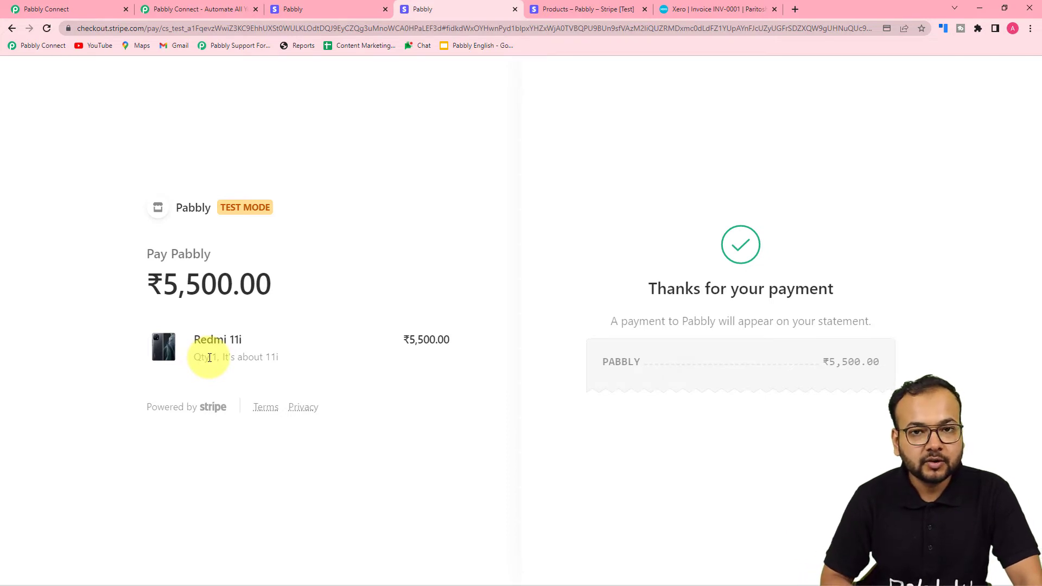
left_click(83, 11)
- Close the route settings and examine the amount in the Stripe New Charge response and the Number Formatter's result
left_click(174, 215)
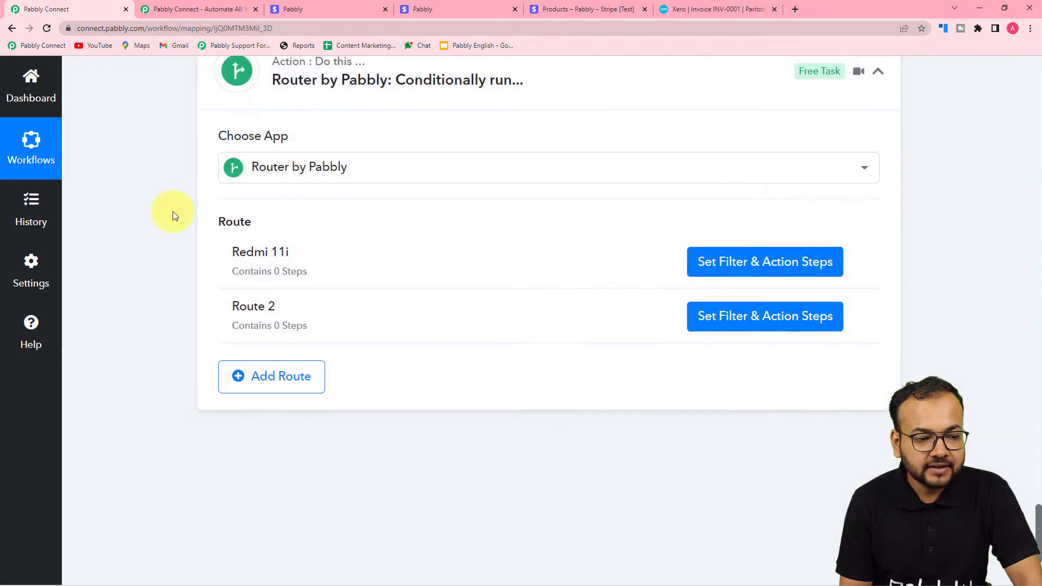
scroll(172, 211, "up", 20)
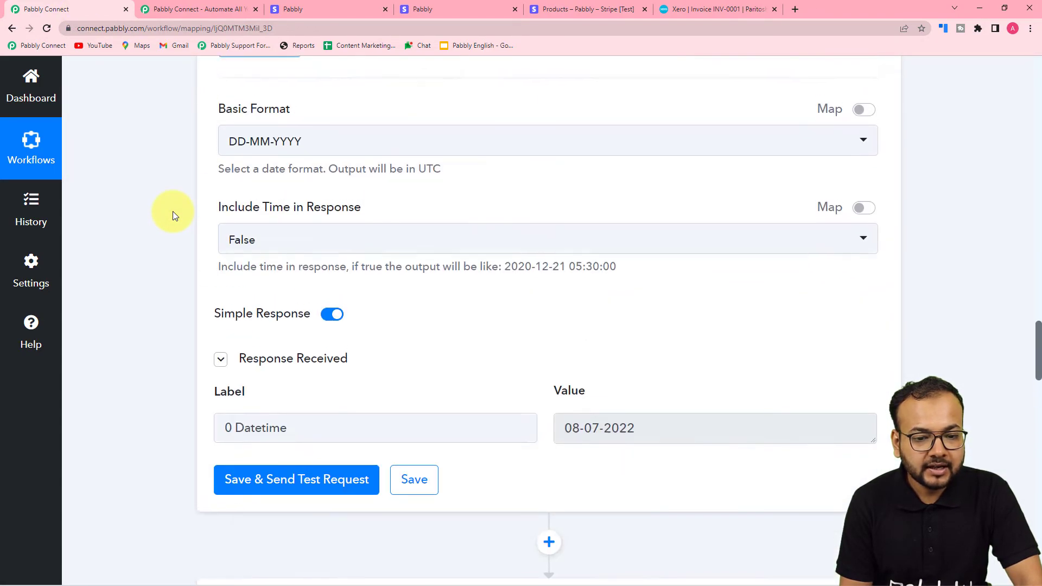
scroll(172, 211, "up", 15)
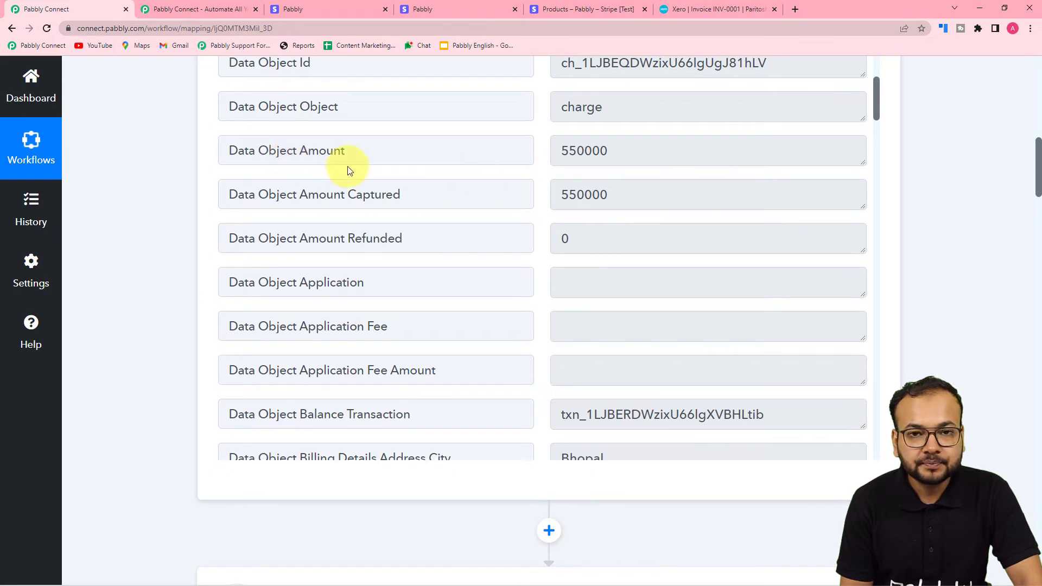
scroll(347, 166, "down", 3)
scroll(349, 167, "up", 4)
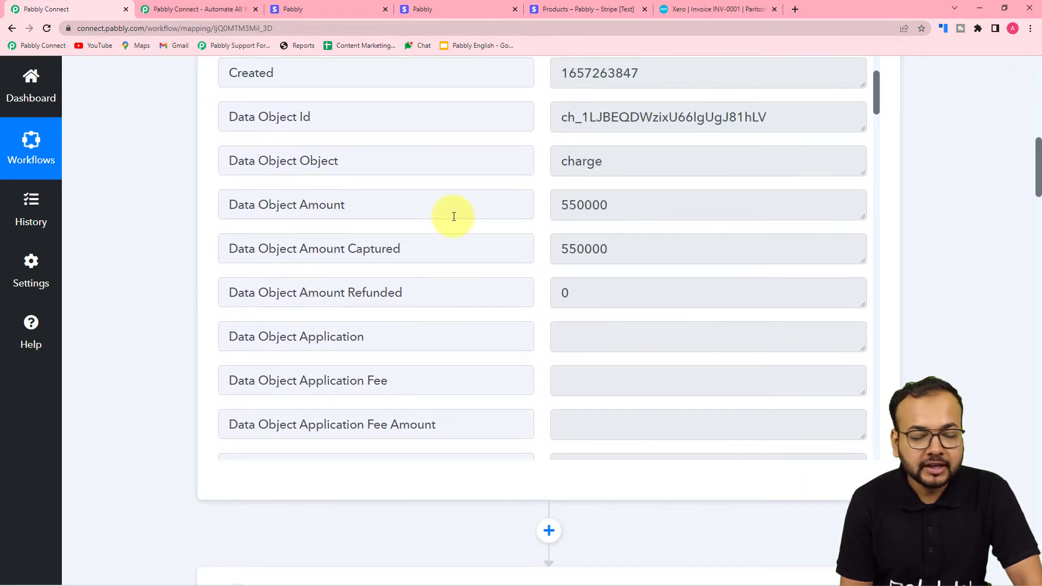
scroll(196, 236, "down", 10)
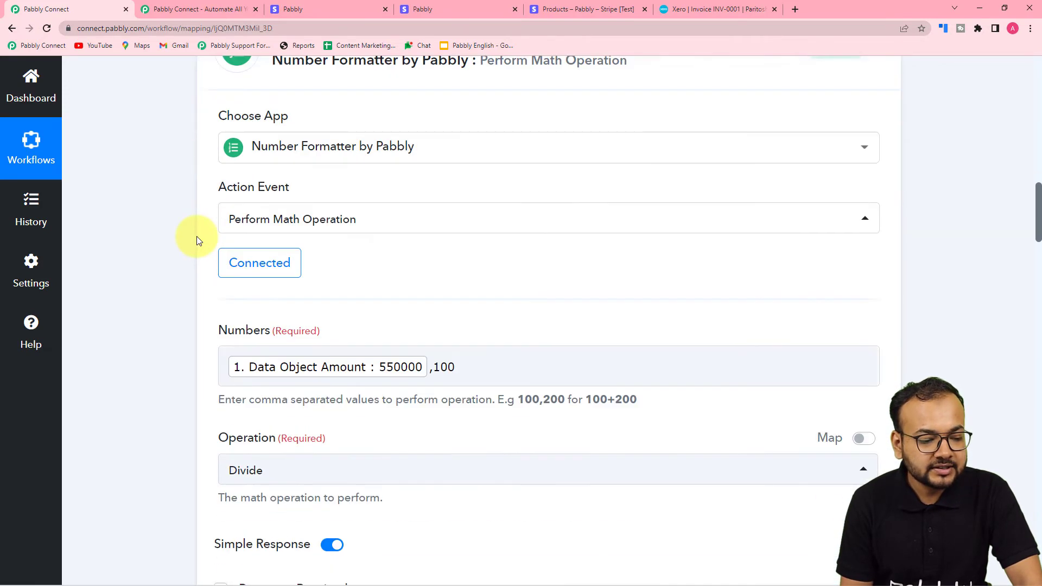
scroll(196, 236, "down", 8)
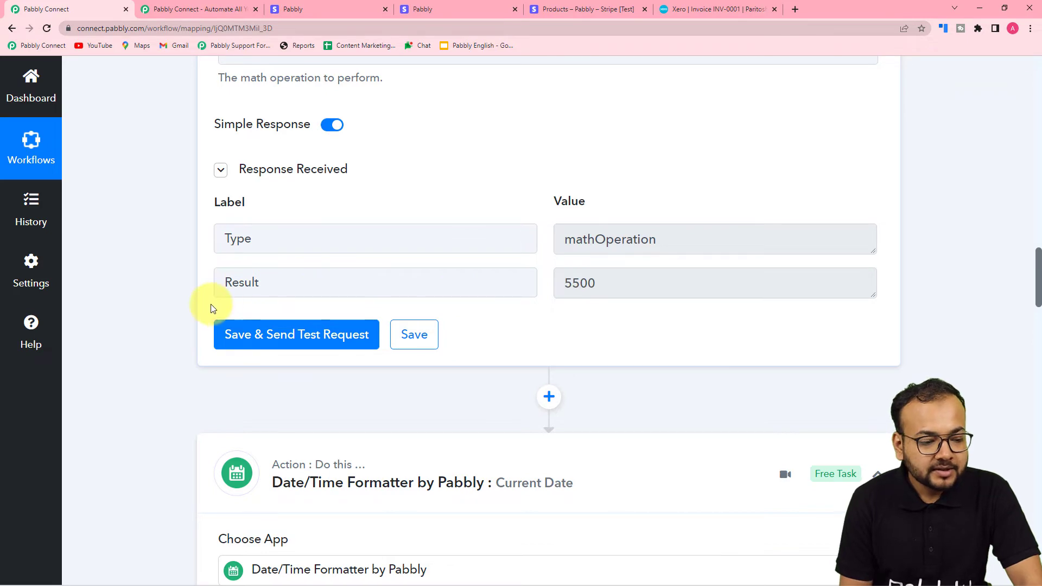
scroll(210, 304, "down", 15)
scroll(210, 304, "down", 20)
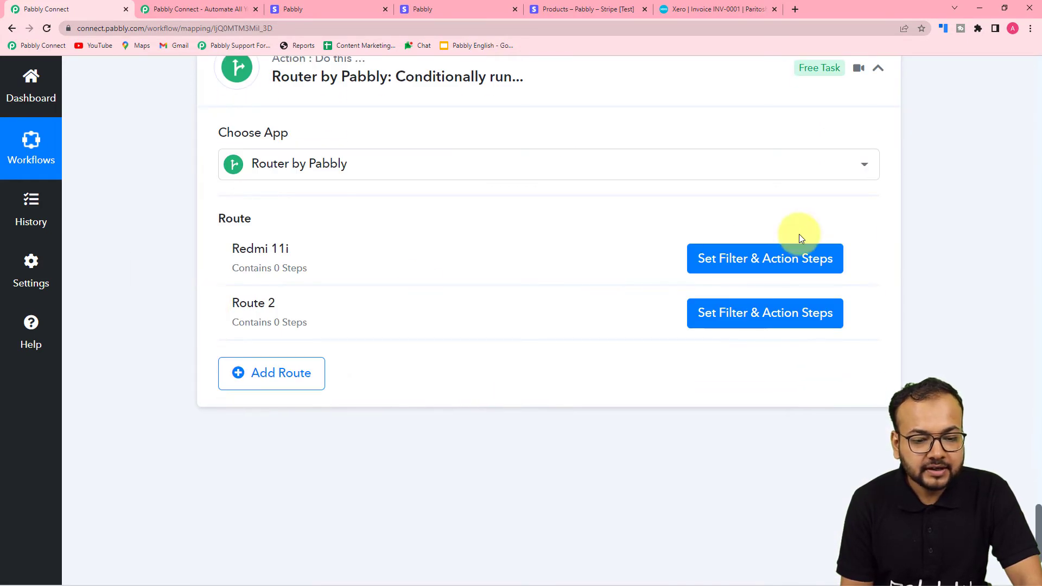
- Set the Redmi 11i route's filter to continue only if the Number Formatter Result is Equal to 5500
left_click(726, 259)
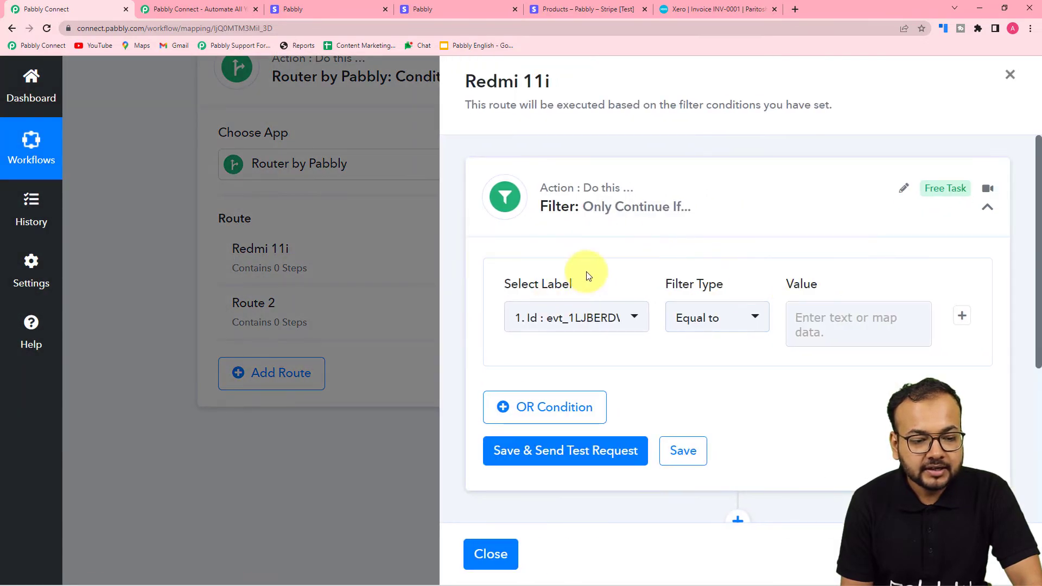
left_click(611, 320)
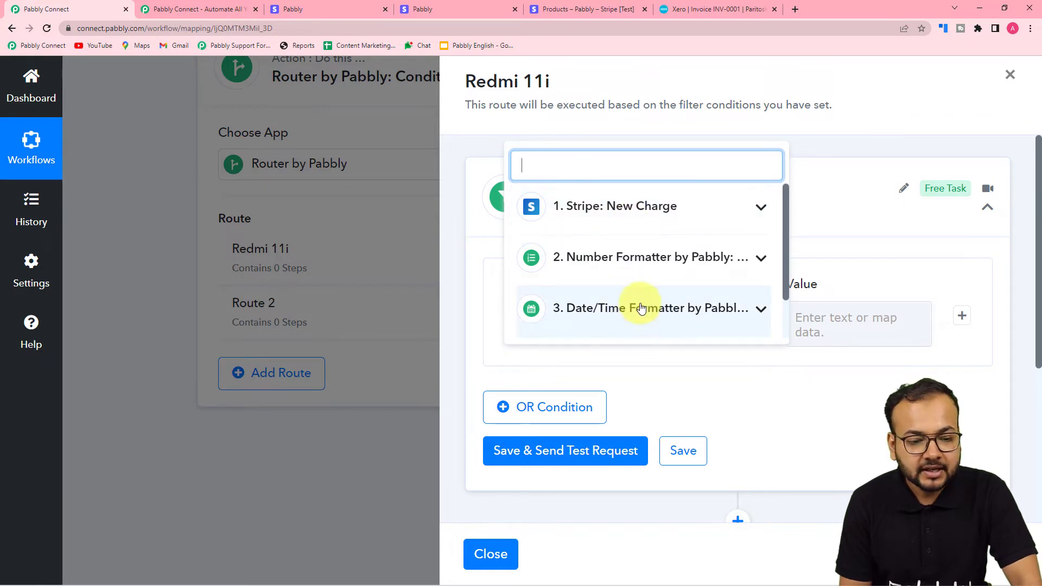
left_click(606, 264)
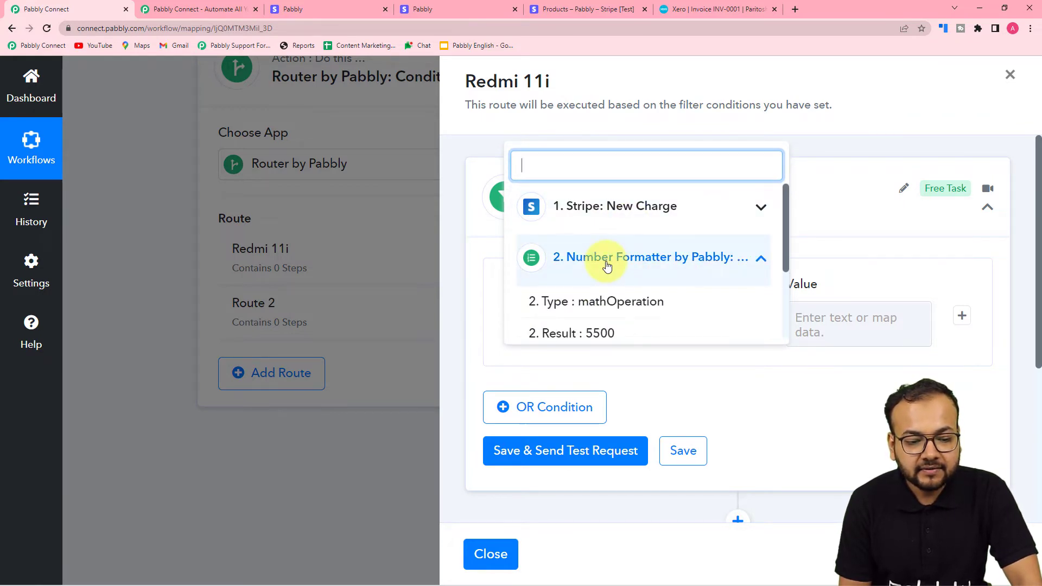
left_click(567, 333)
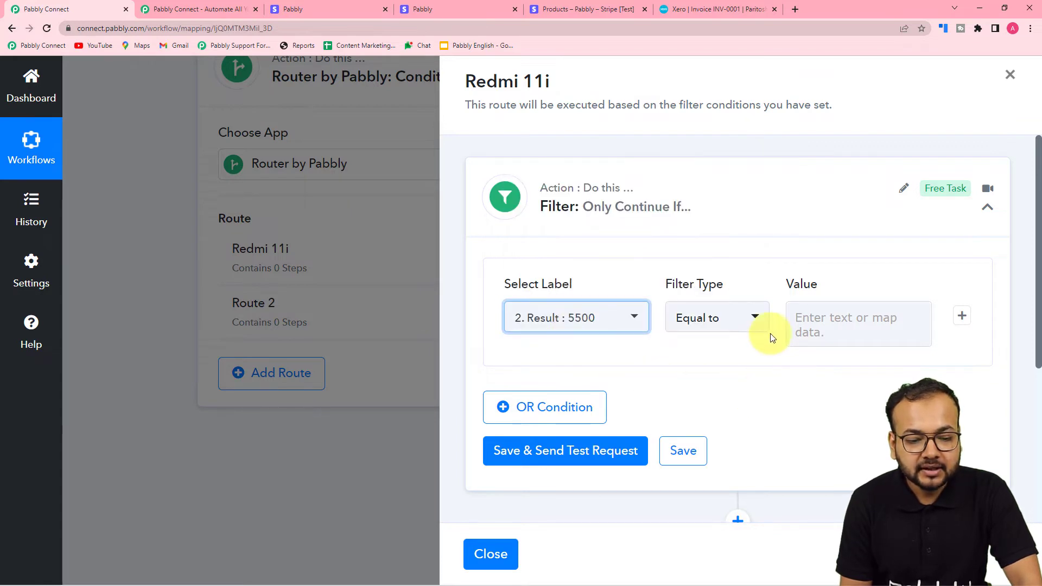
left_click(700, 324)
left_click(699, 198)
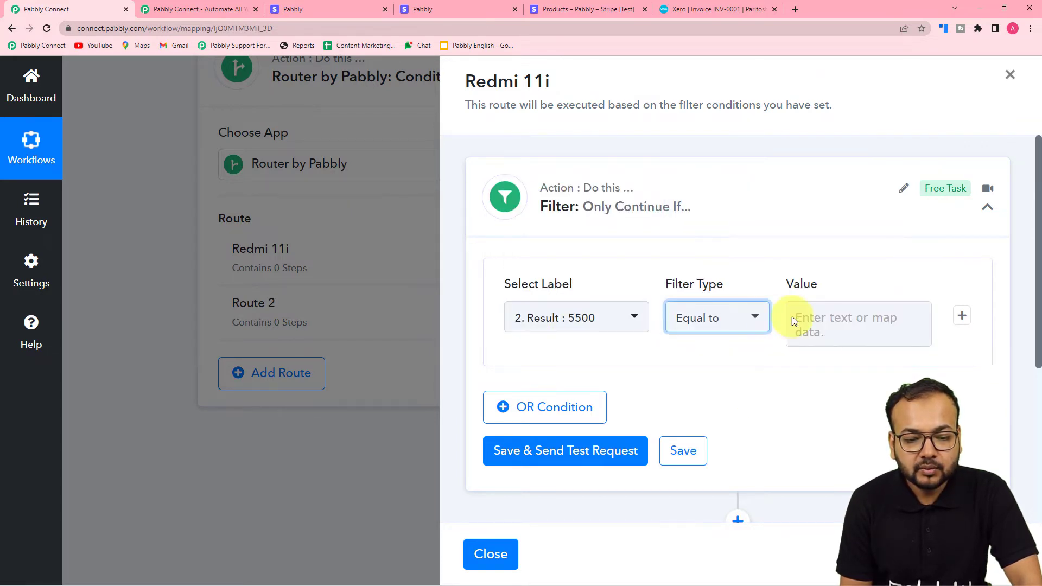
left_click(849, 325)
type("5500")
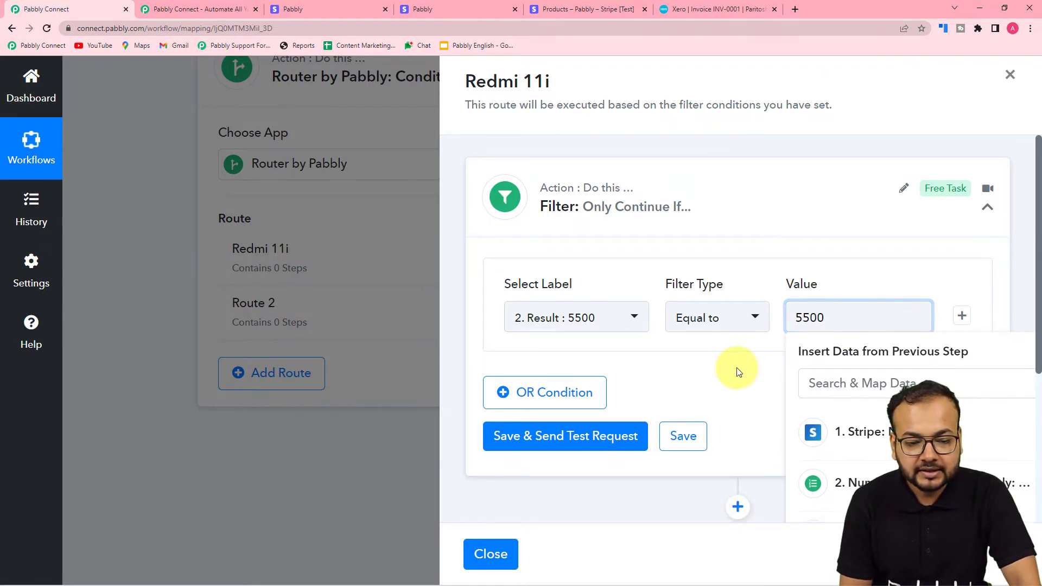
- Save the Redmi 11i route's filter condition and send a test request
left_click(734, 372)
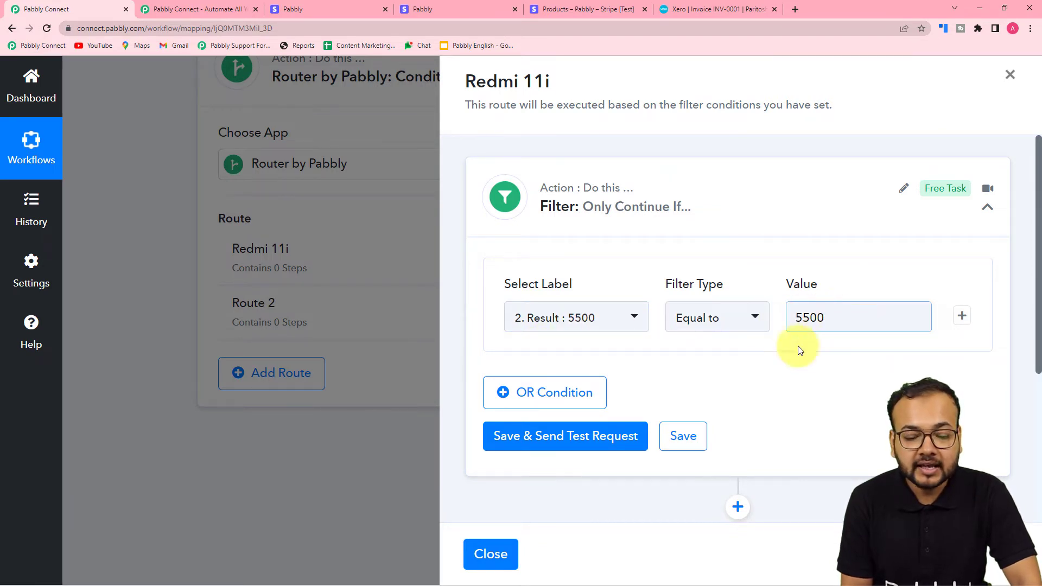
scroll(754, 361, "down", 1)
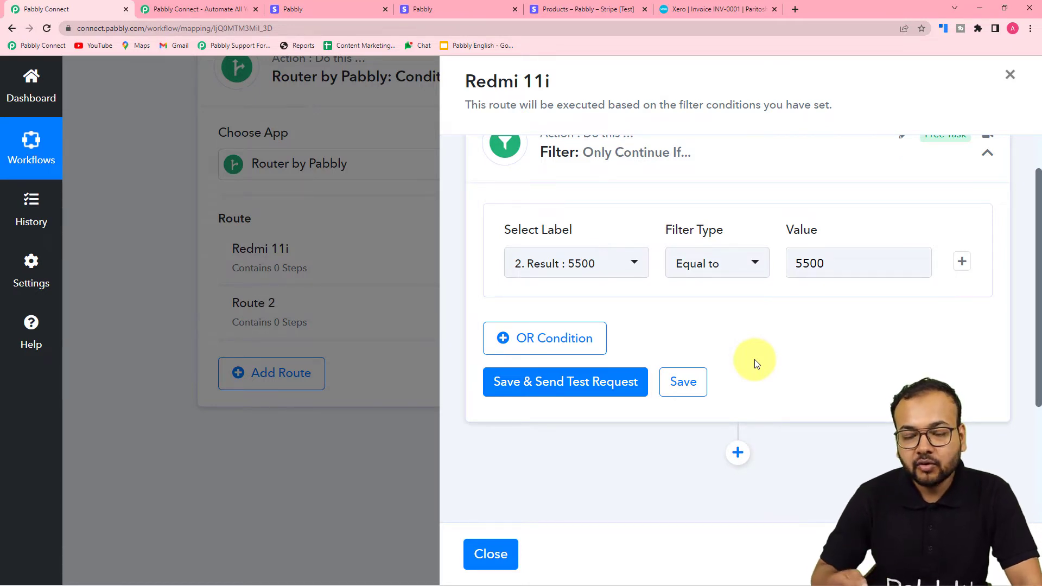
left_click(580, 377)
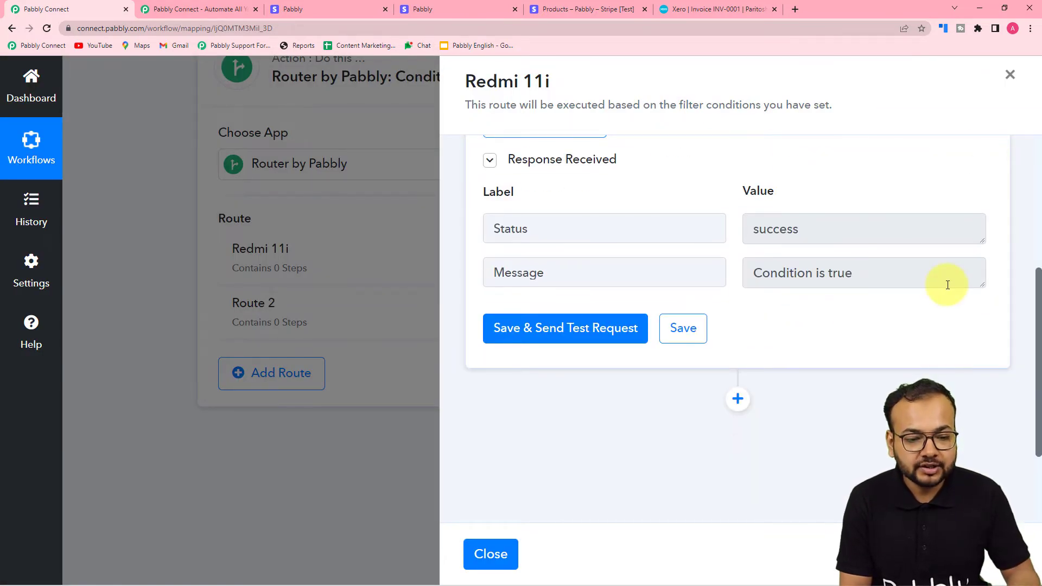
- Add a Xero action after the filter in the Redmi 11i route with the event Create an Invoice
scroll(926, 286, "down", 2)
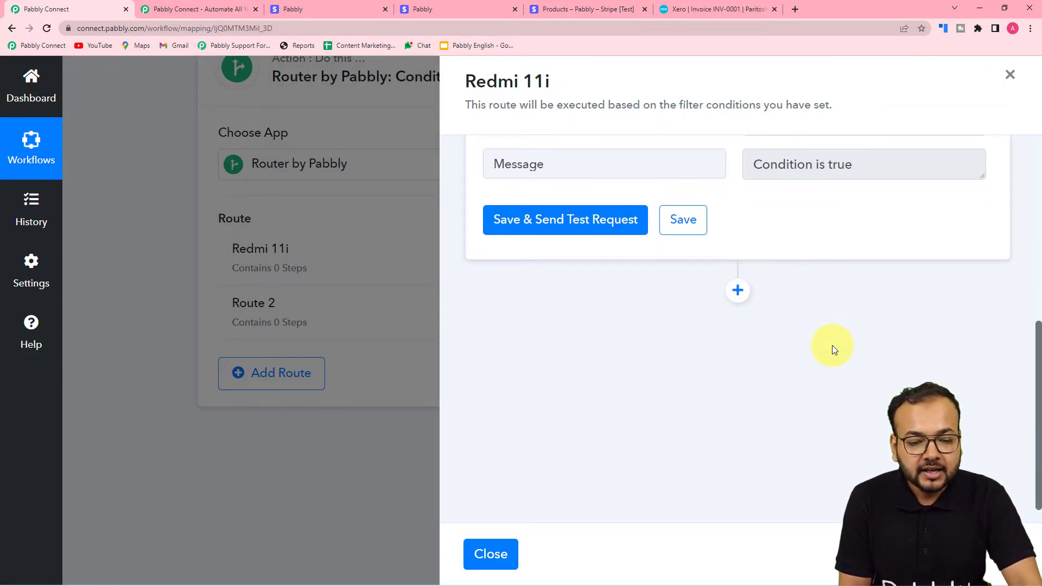
left_click(737, 291)
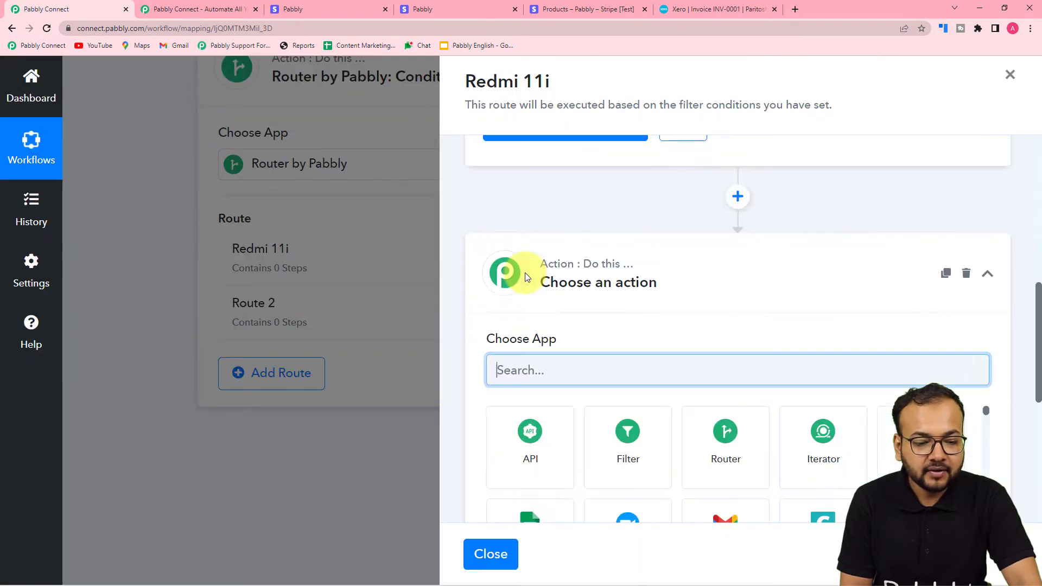
scroll(526, 277, "down", 2)
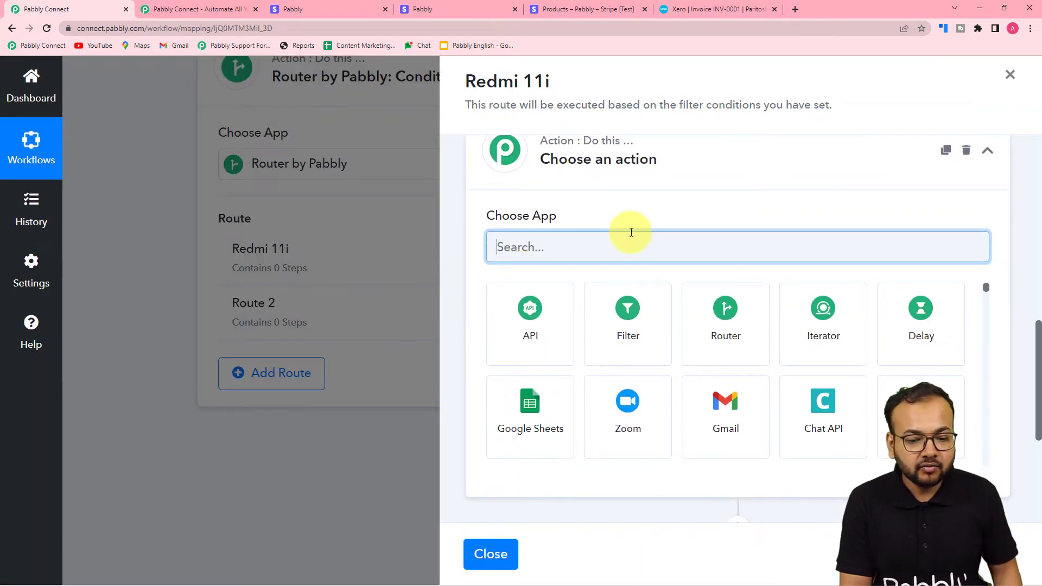
type("xer")
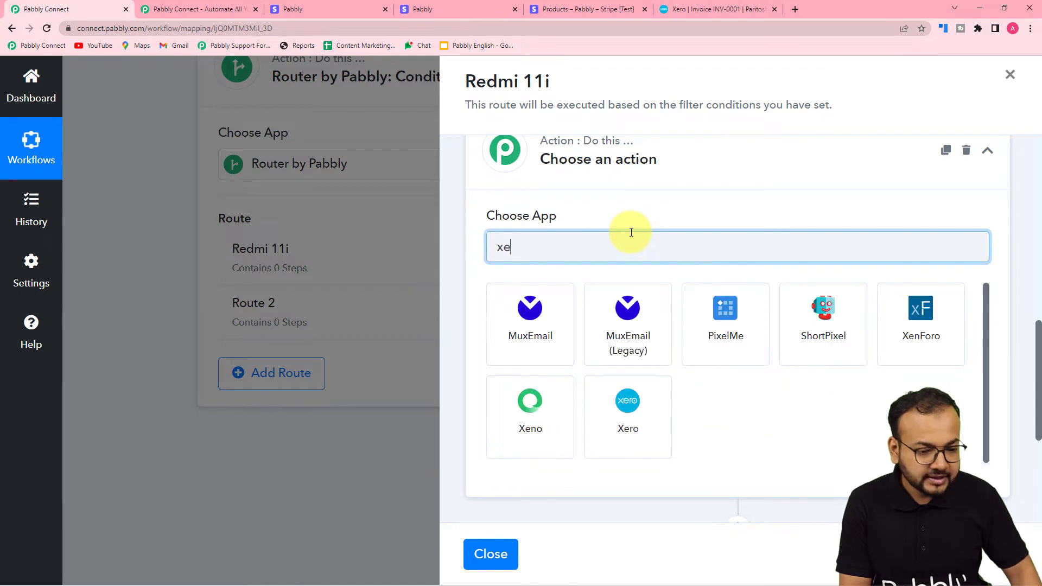
left_click(511, 302)
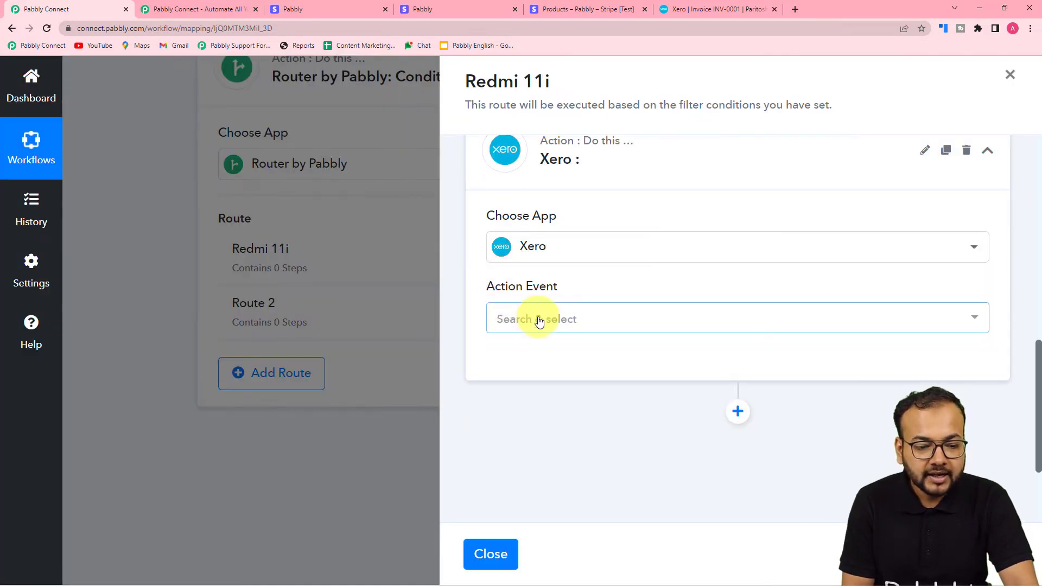
left_click(539, 322)
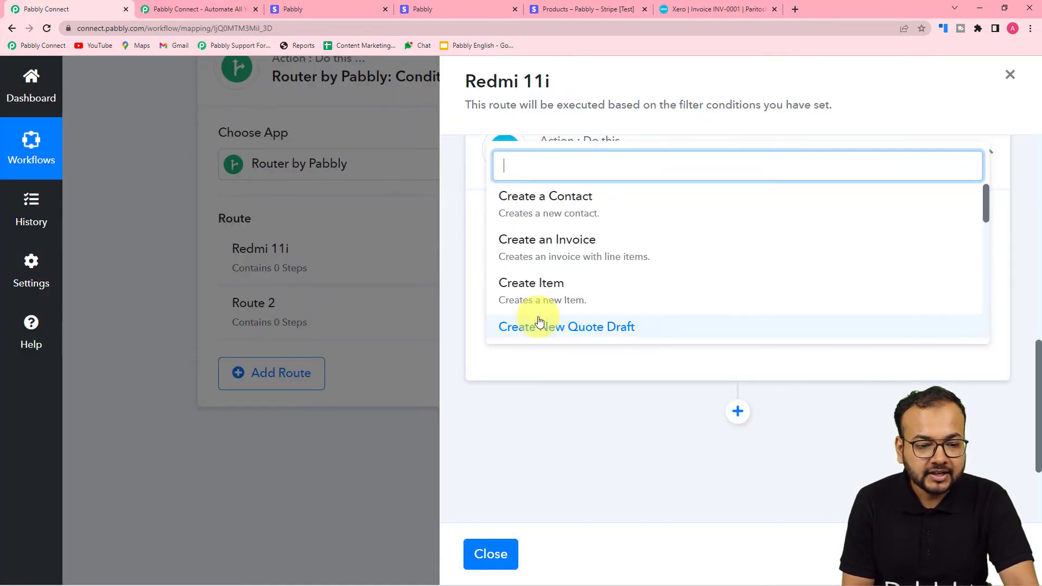
left_click(554, 243)
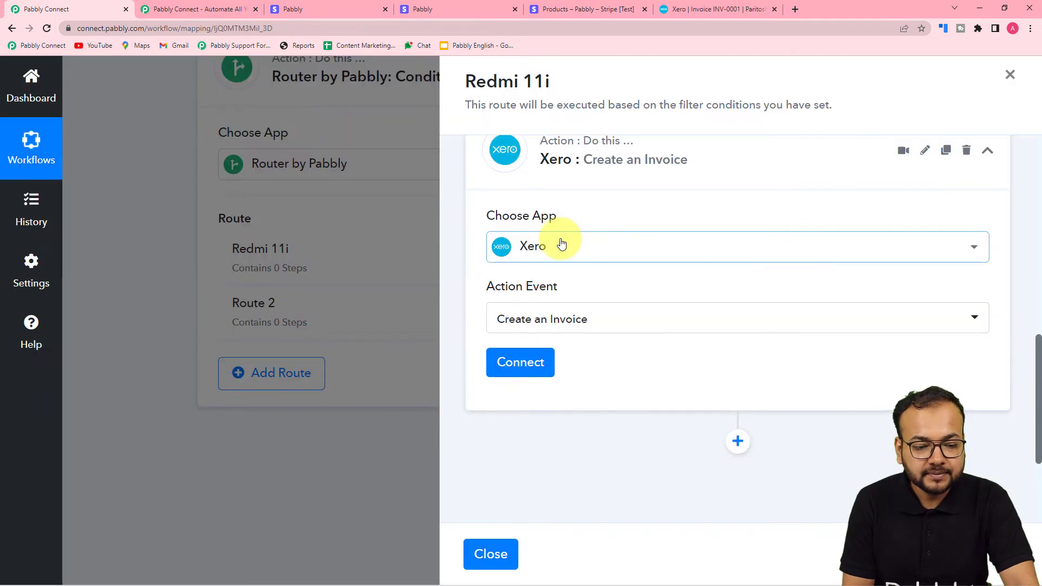
- Start a new Xero connection for the invoice action, up to the request for its Client ID and Client Secret
left_click(510, 363)
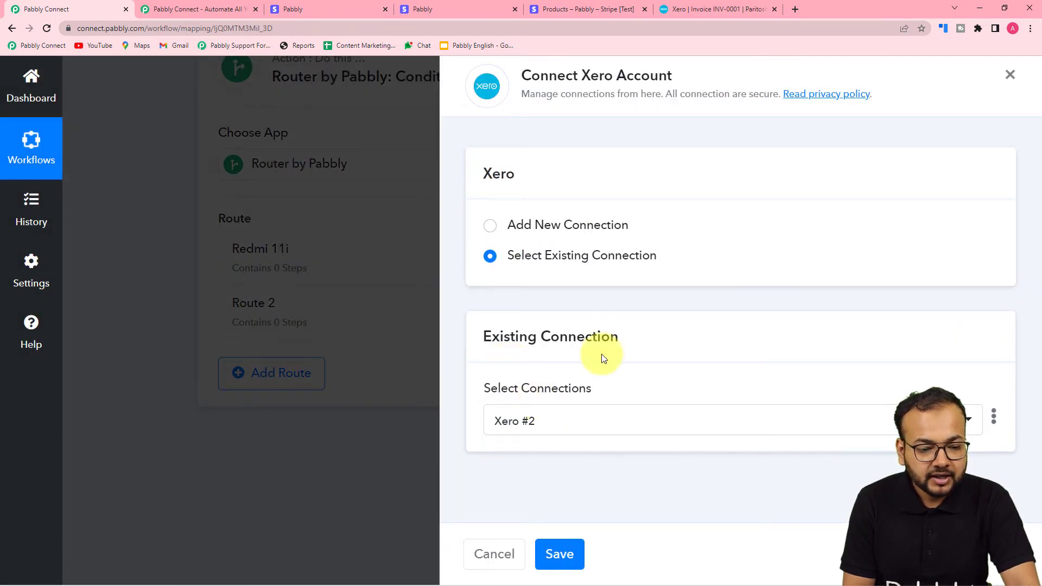
left_click(490, 227)
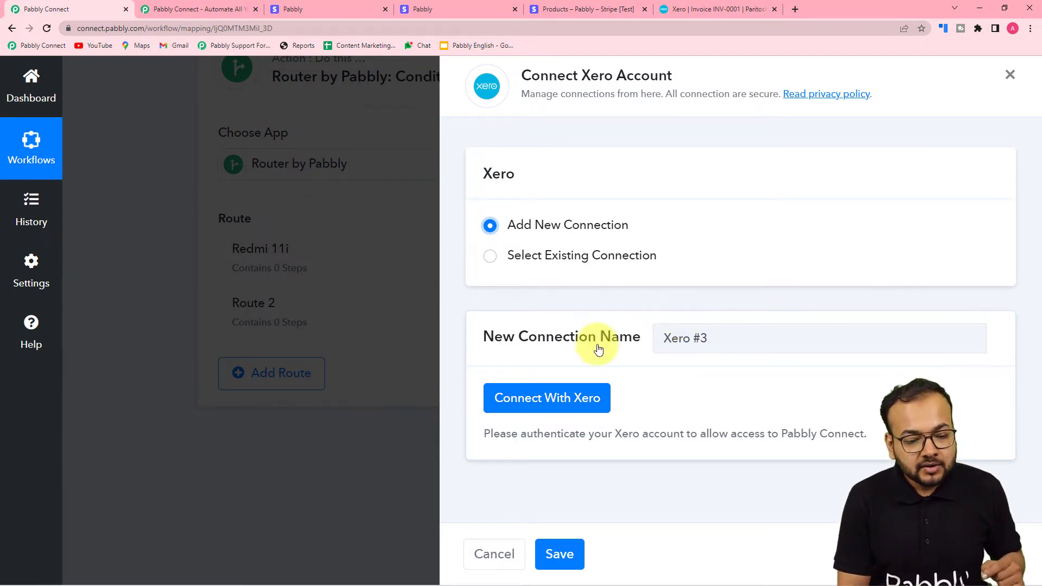
left_click(521, 399)
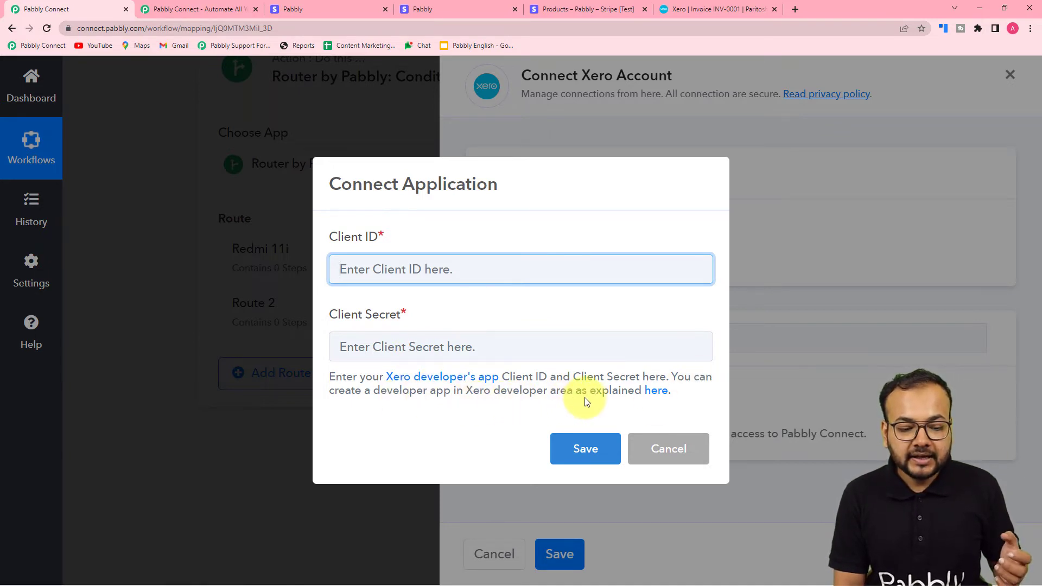
- Open the Pabbly forum guide linked in the connection dialog and read the prerequisites and instructions for connecting Xero
left_click(649, 397)
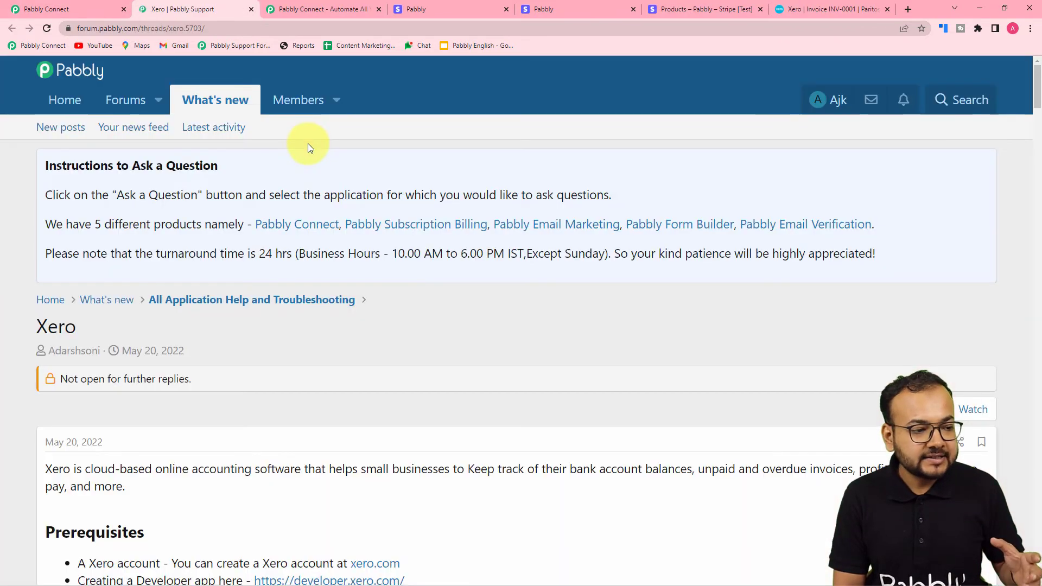
scroll(148, 217, "down", 12)
scroll(148, 217, "up", 4)
scroll(273, 185, "up", 6)
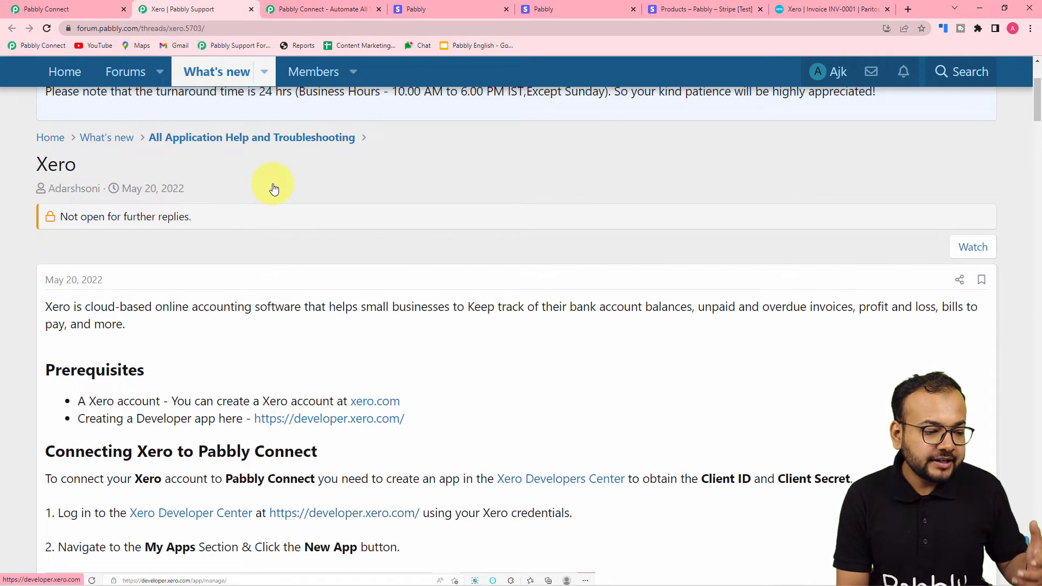
scroll(274, 189, "down", 3)
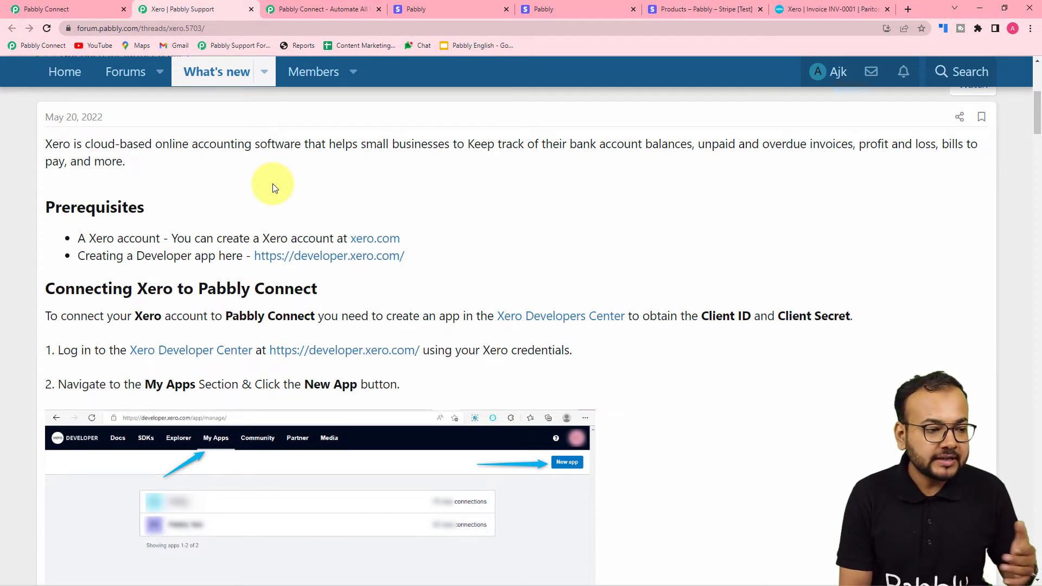
scroll(273, 186, "down", 1)
scroll(273, 186, "down", 2)
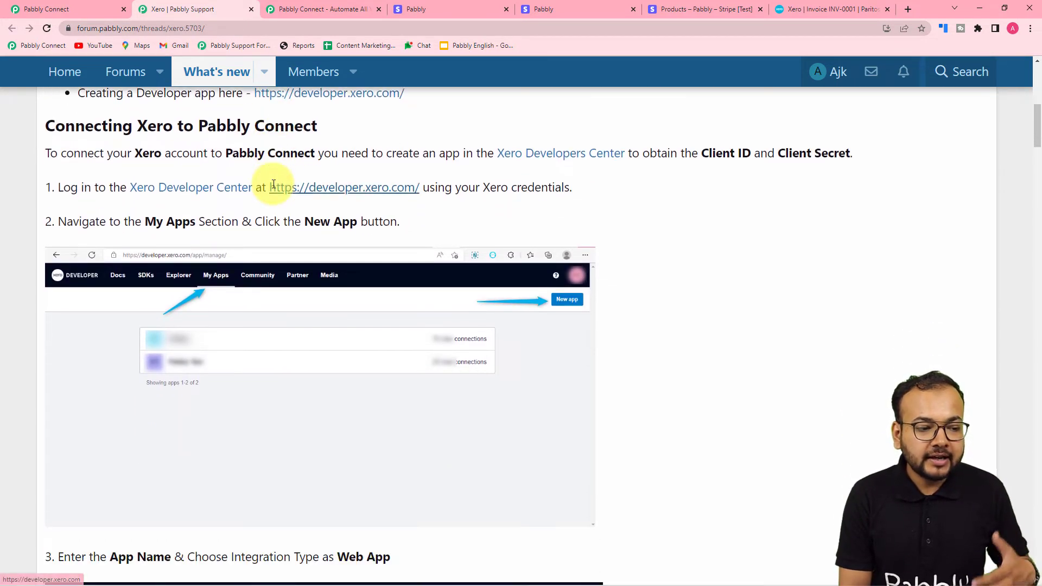
scroll(272, 187, "up", 2)
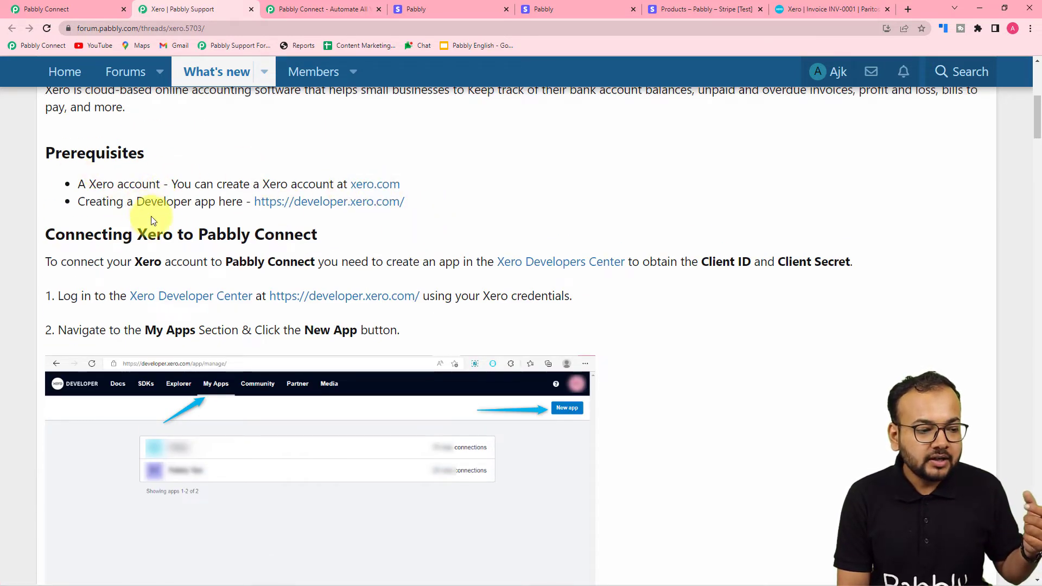
- Log in to the Xero Developer site from the guide and start a new app named Stripe Payments
left_click(304, 205)
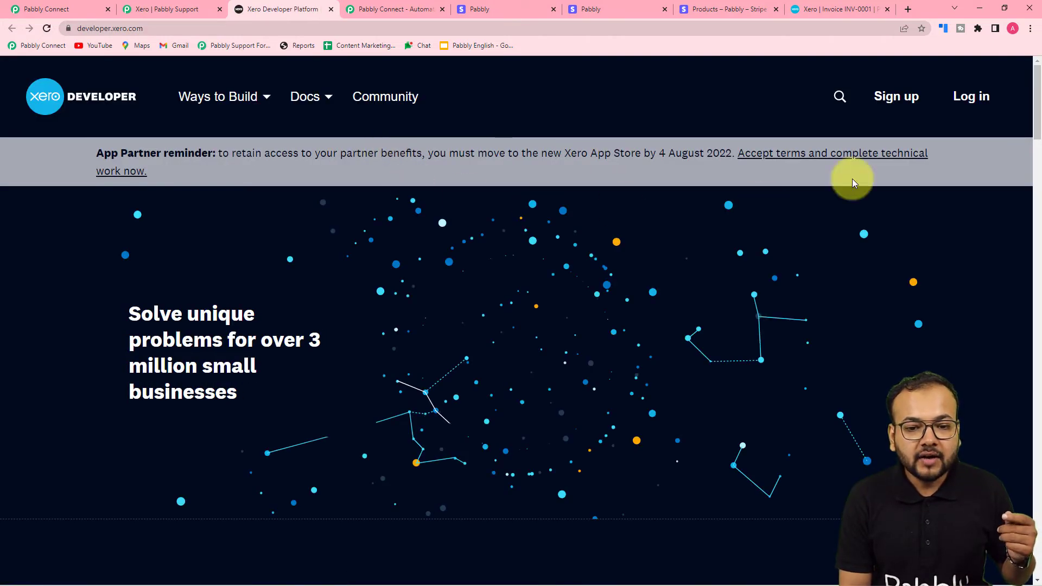
left_click(971, 99)
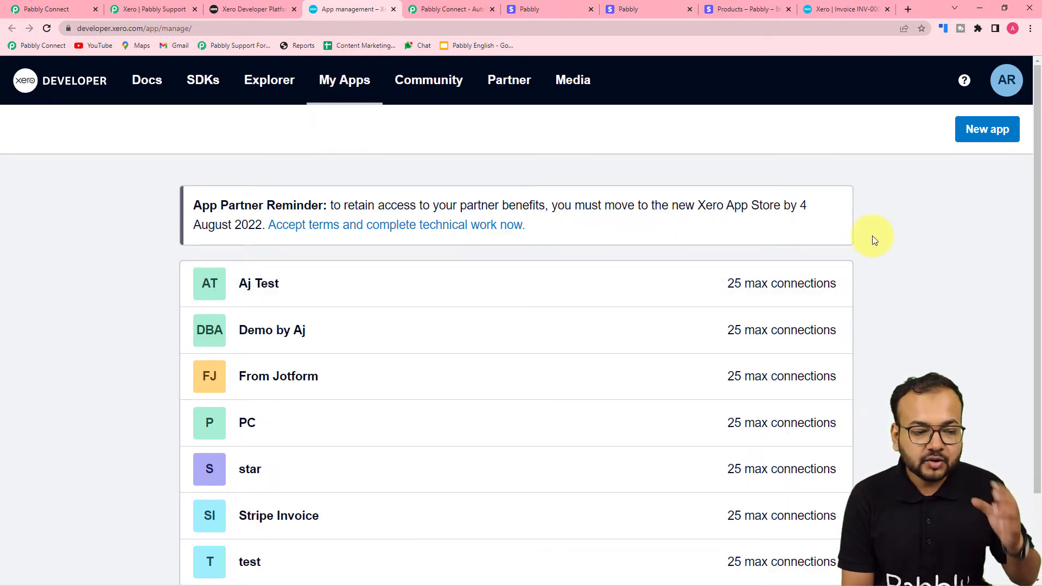
left_click(984, 133)
left_click(399, 151)
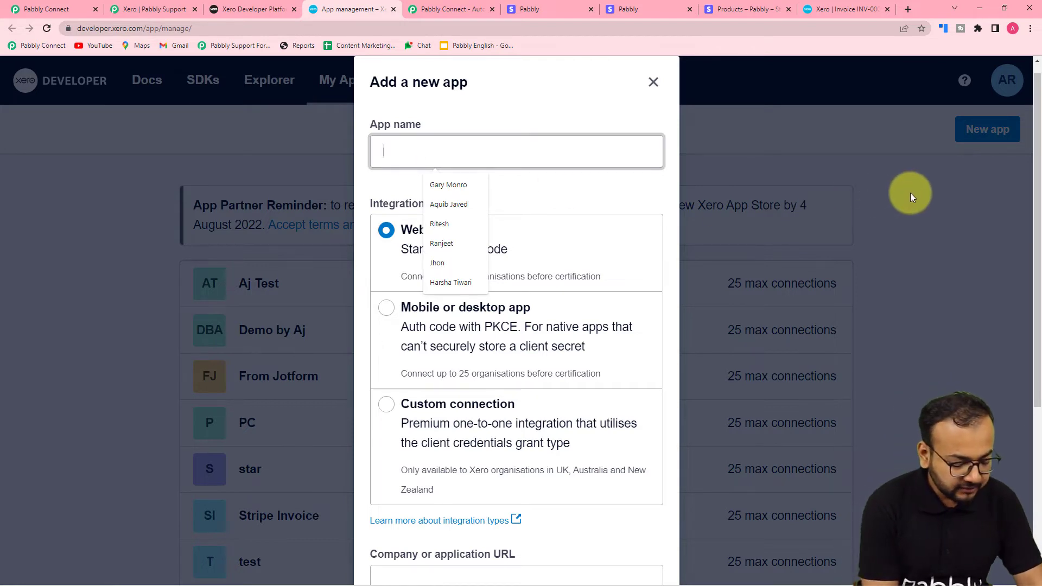
type("F")
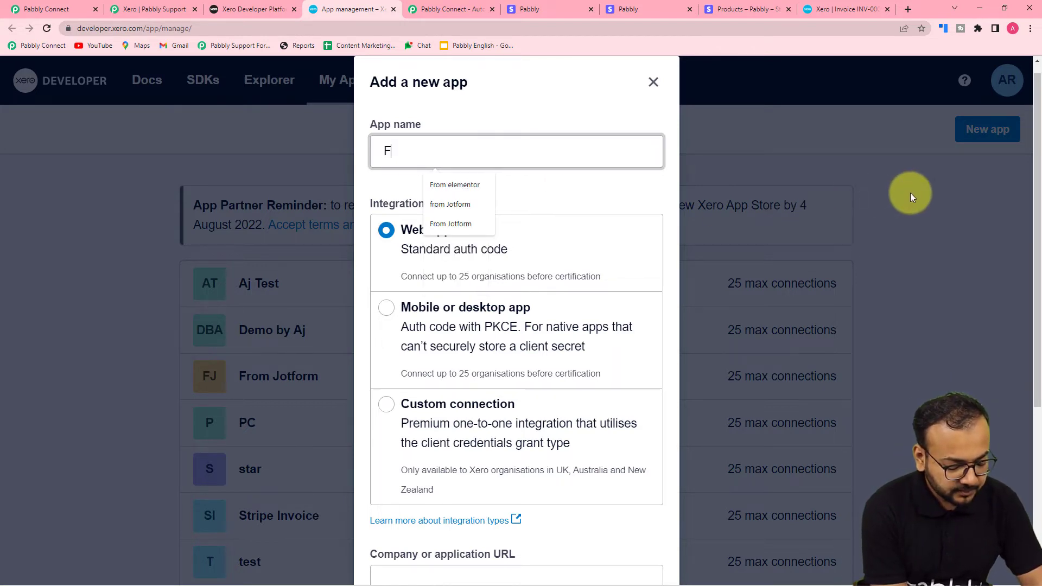
key("BackSpace")
type("Stripe Payments")
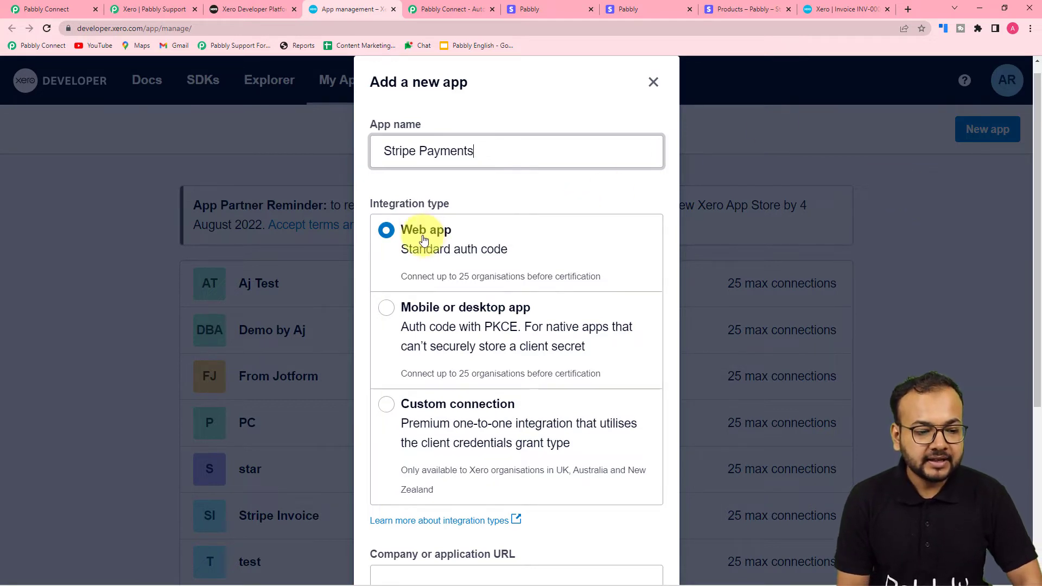
scroll(432, 240, "down", 5)
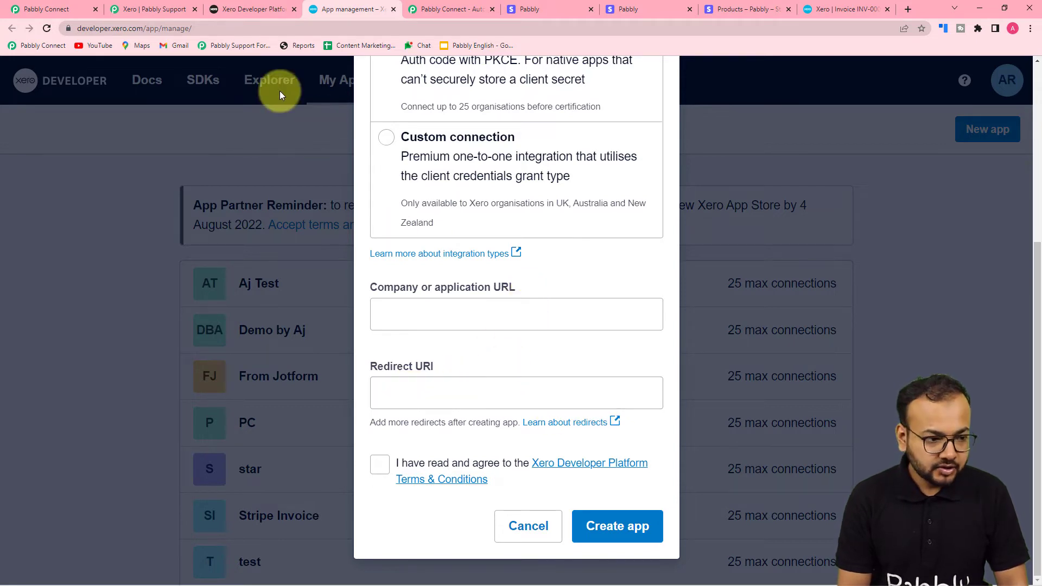
left_click(158, 10)
scroll(107, 232, "down", 1)
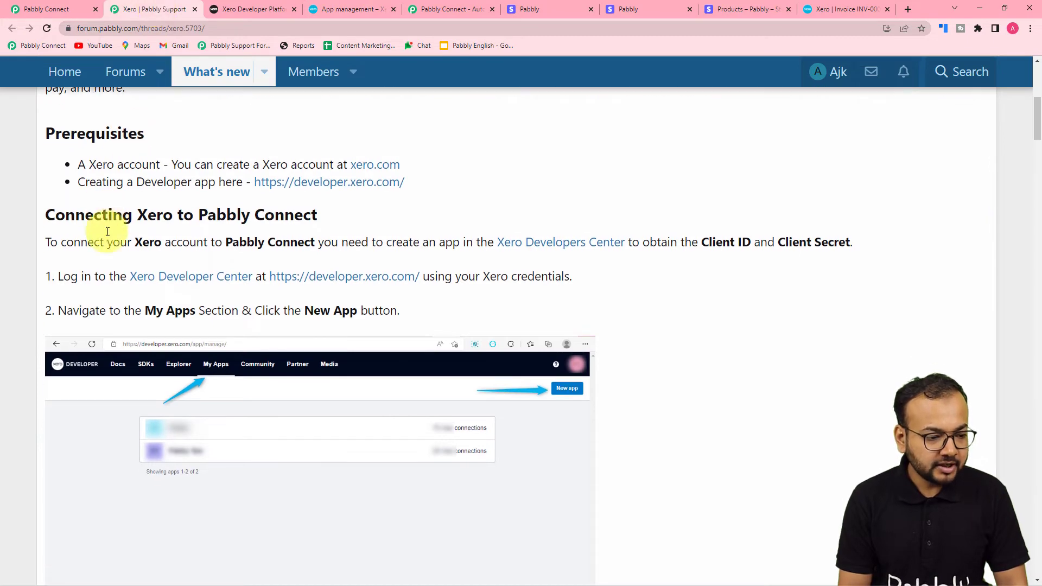
scroll(132, 239, "down", 3)
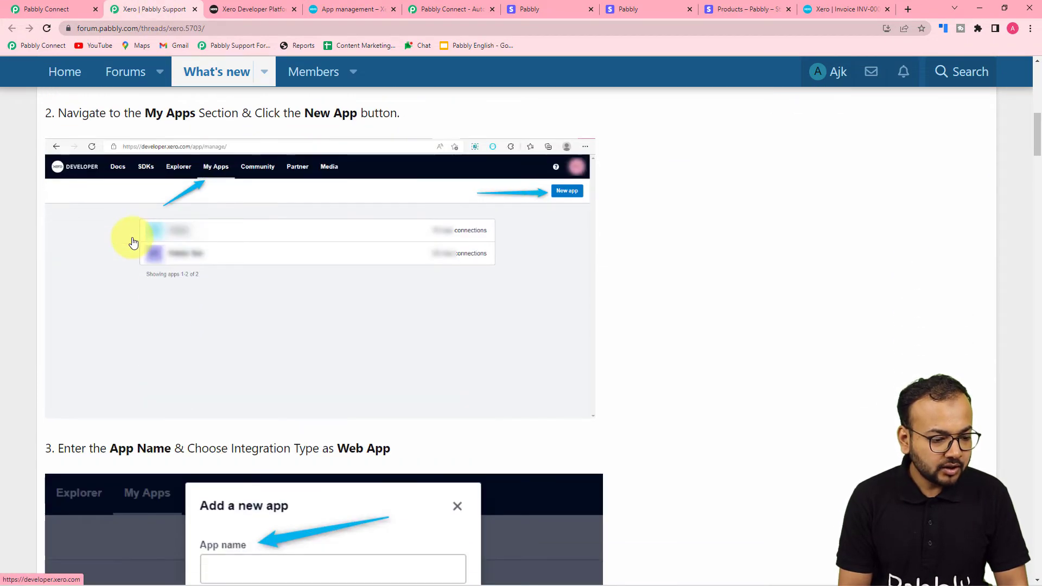
scroll(133, 243, "down", 11)
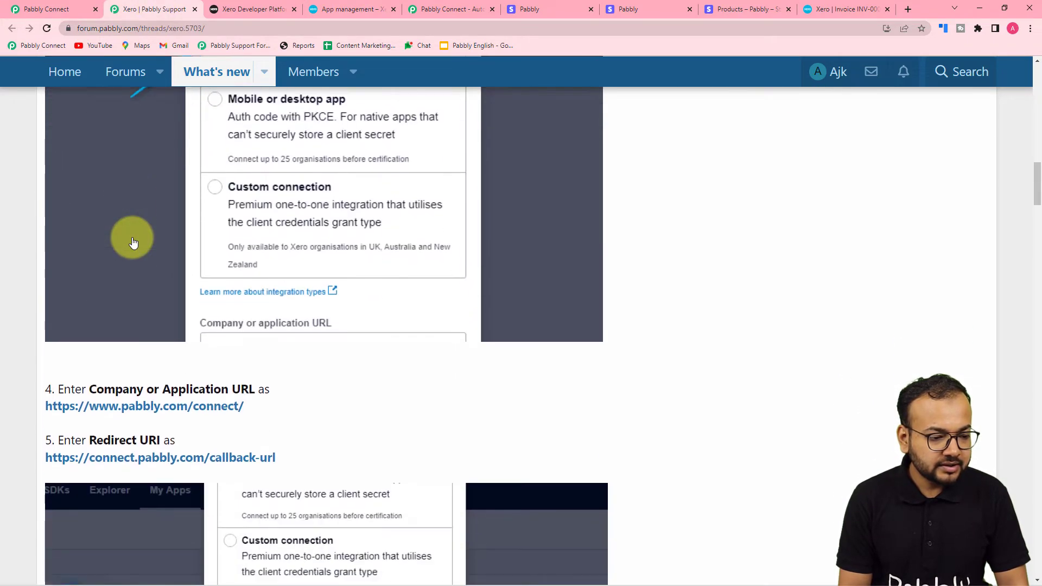
scroll(133, 242, "down", 3)
scroll(130, 236, "up", 1)
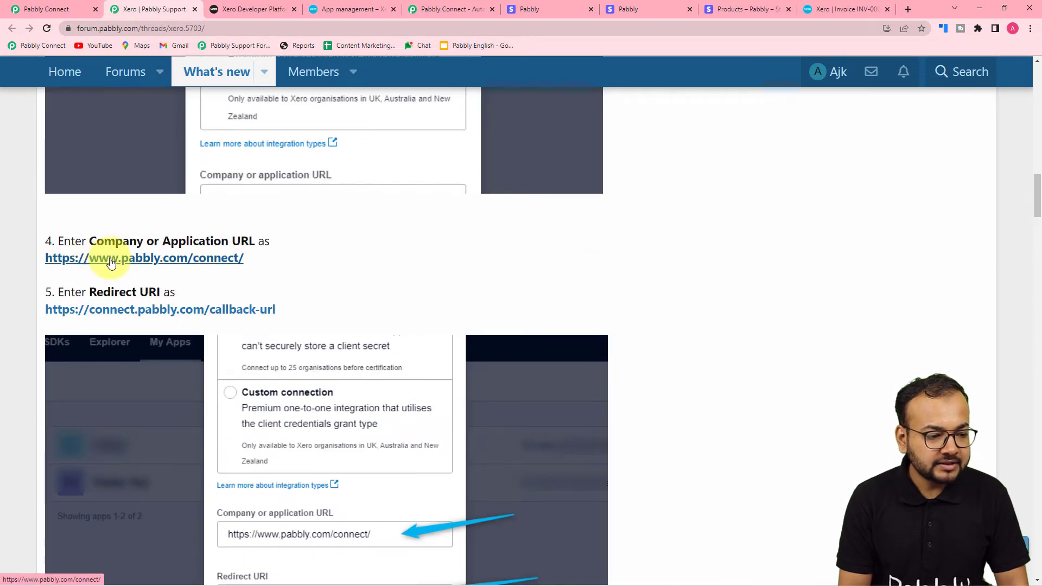
right_click(119, 260)
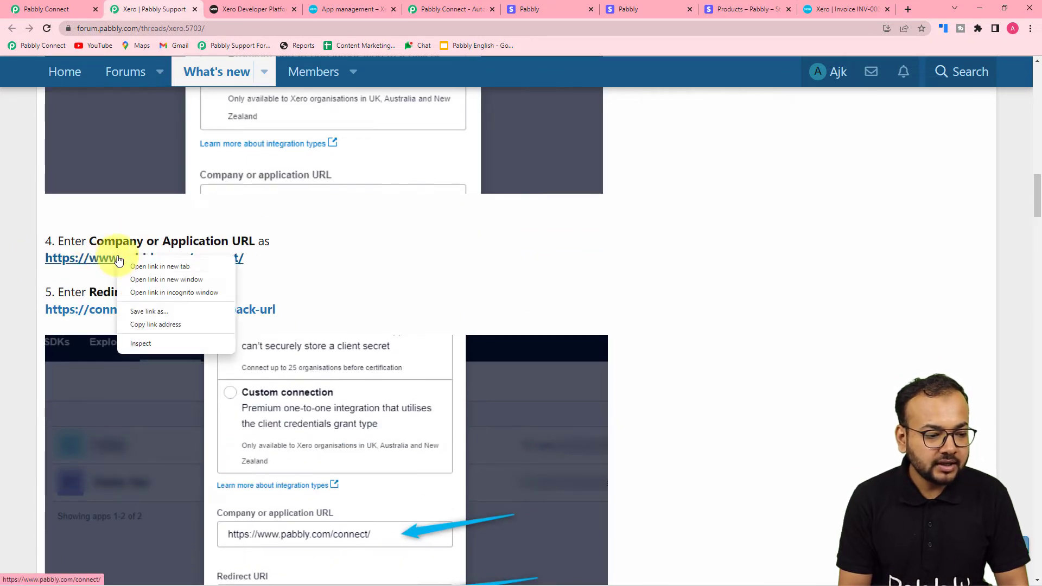
left_click(139, 321)
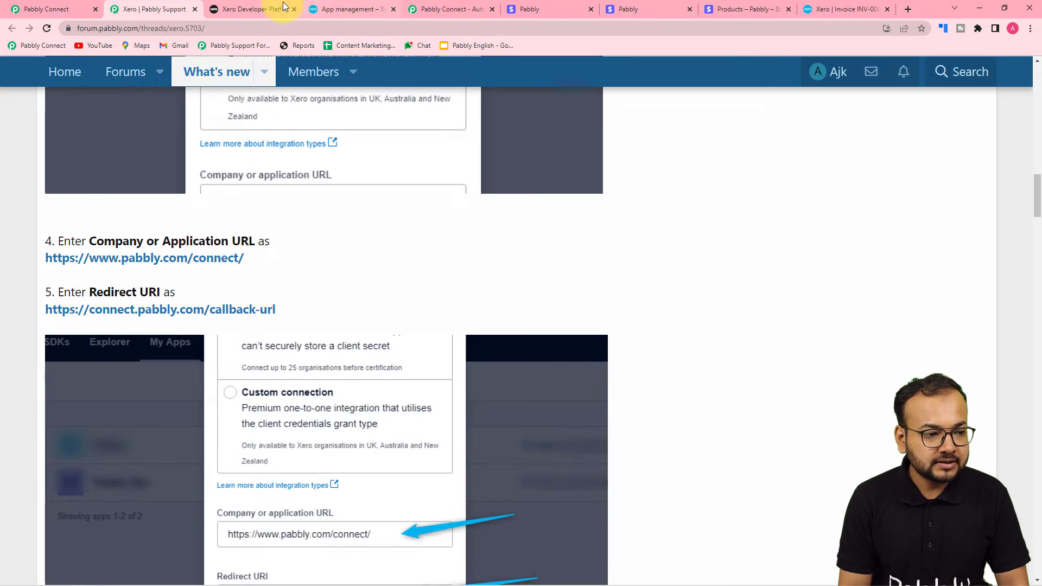
left_click(331, 10)
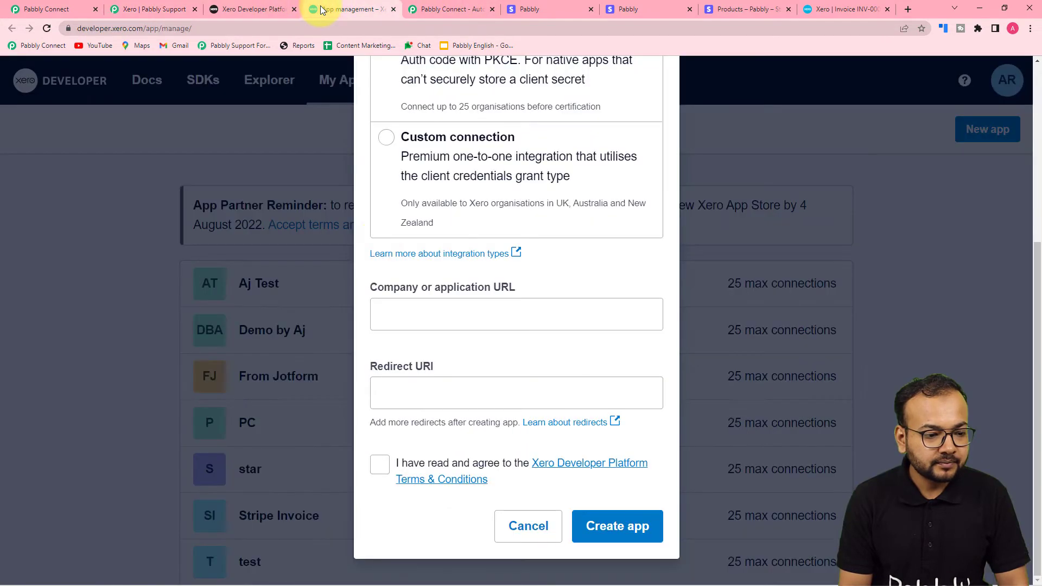
left_click(414, 323)
key("ctrl+v")
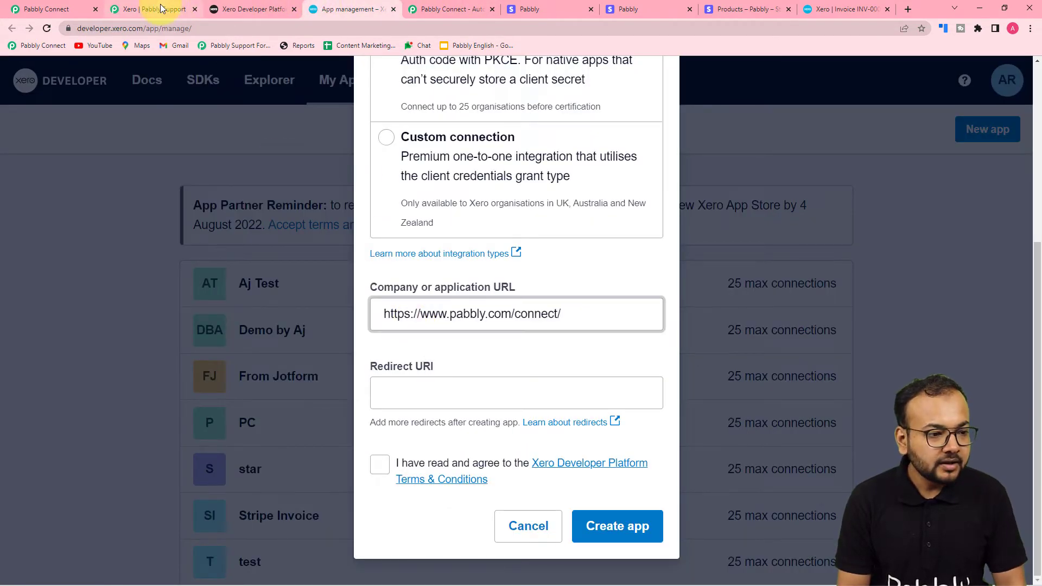
left_click(161, 8)
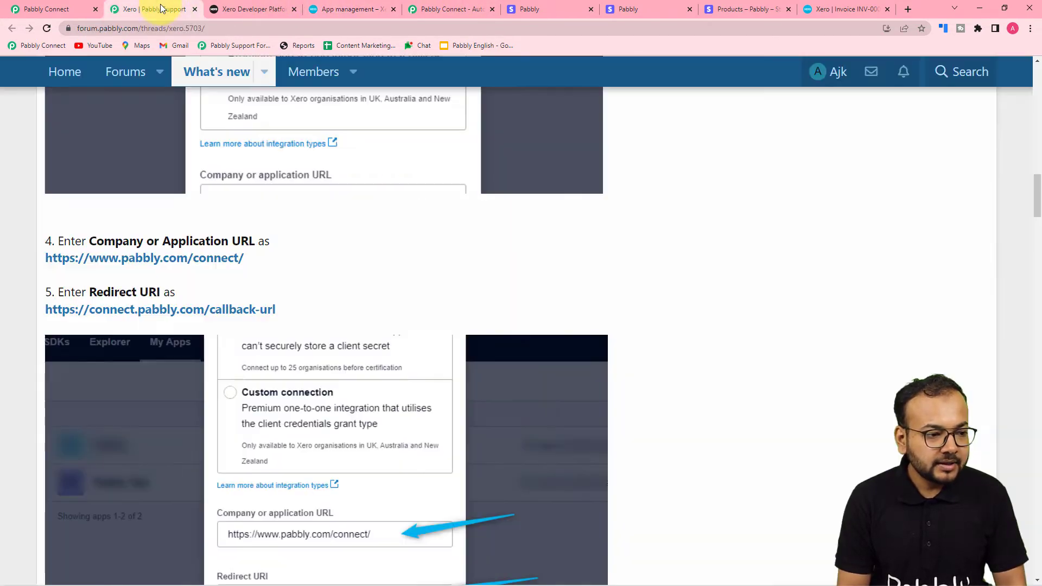
right_click(123, 312)
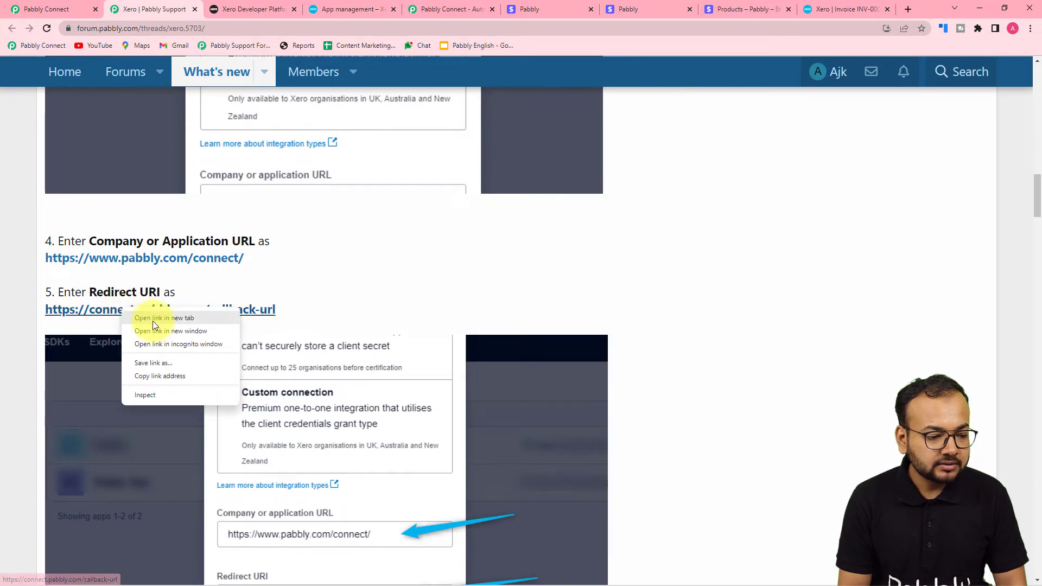
left_click(152, 376)
left_click(369, 8)
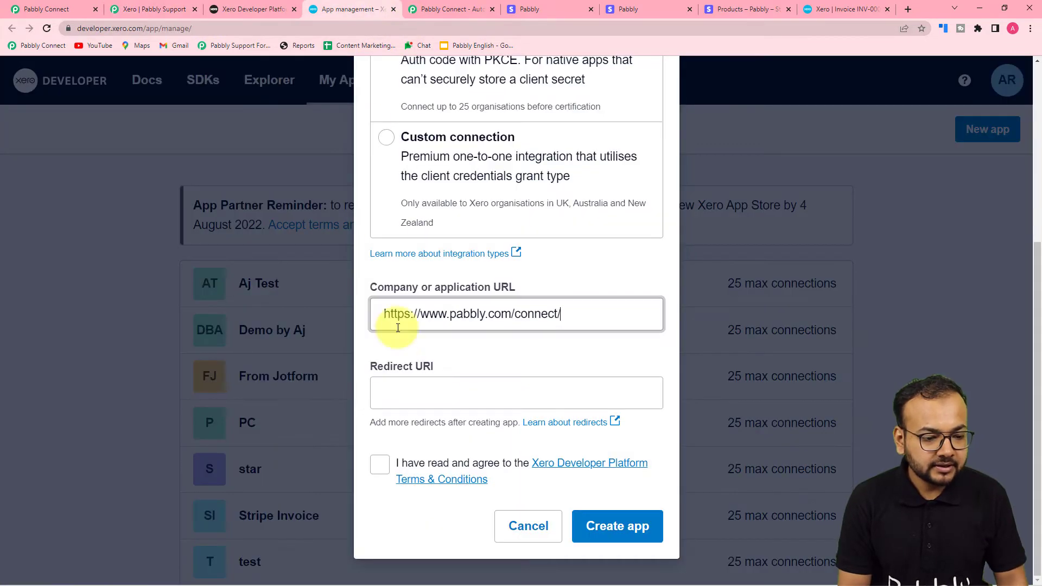
left_click(397, 391)
key("ctrl+v")
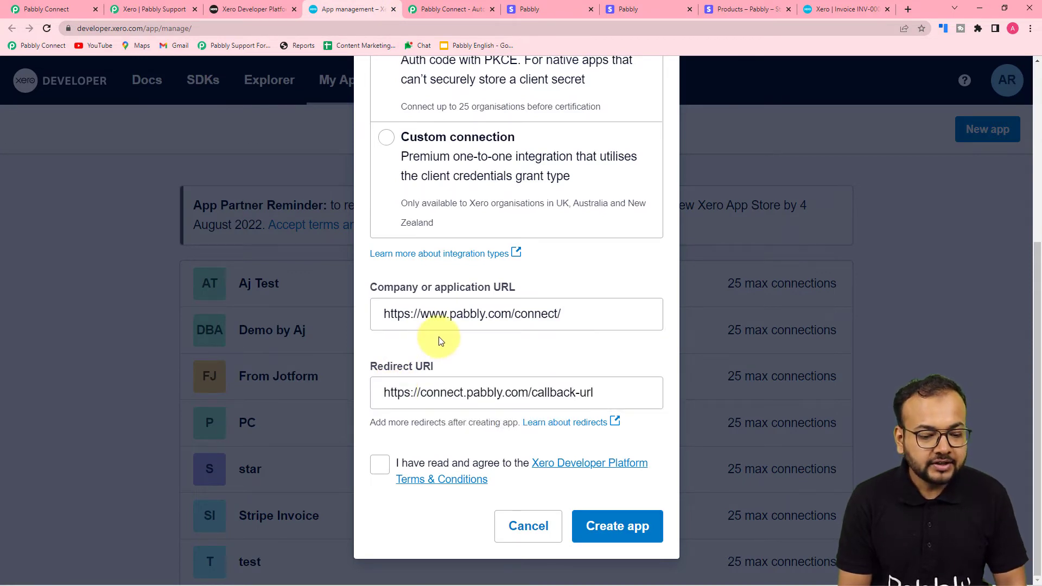
- Agree to the Xero Developer Platform Terms & Conditions and create the Stripe Payments app
left_click(380, 464)
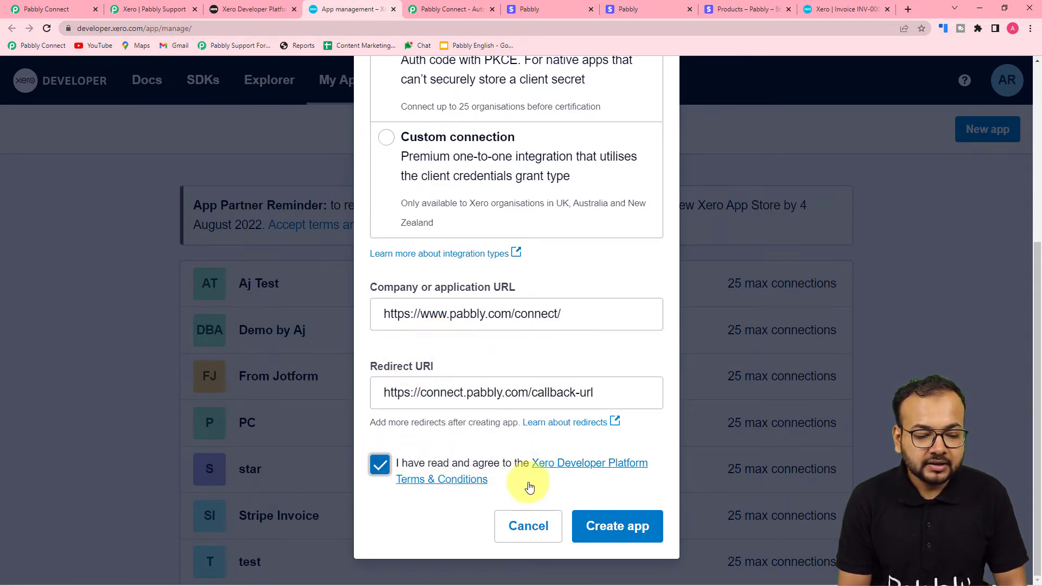
left_click(630, 530)
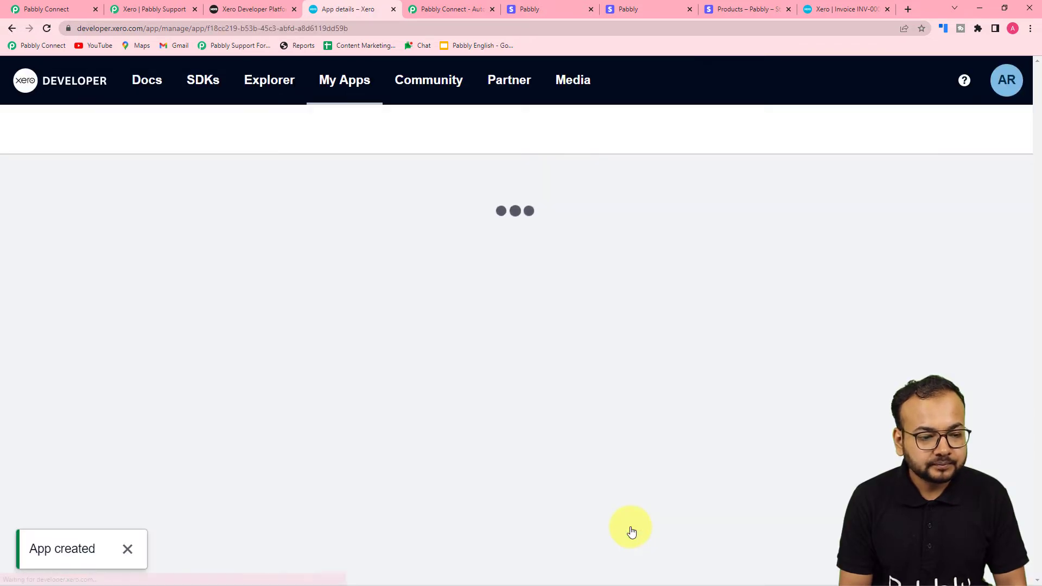
scroll(507, 280, "down", 7)
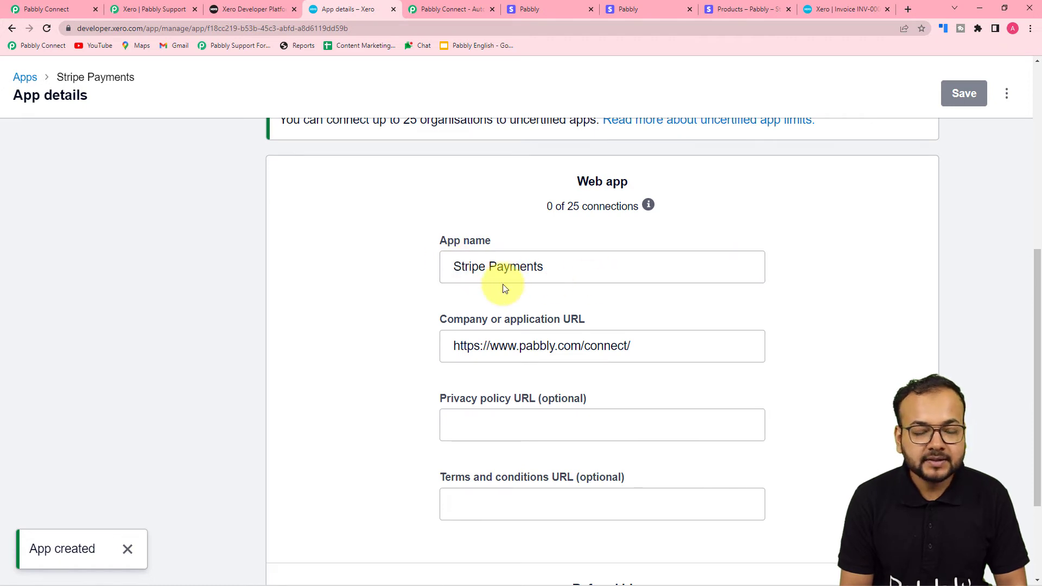
scroll(495, 283, "up", 7)
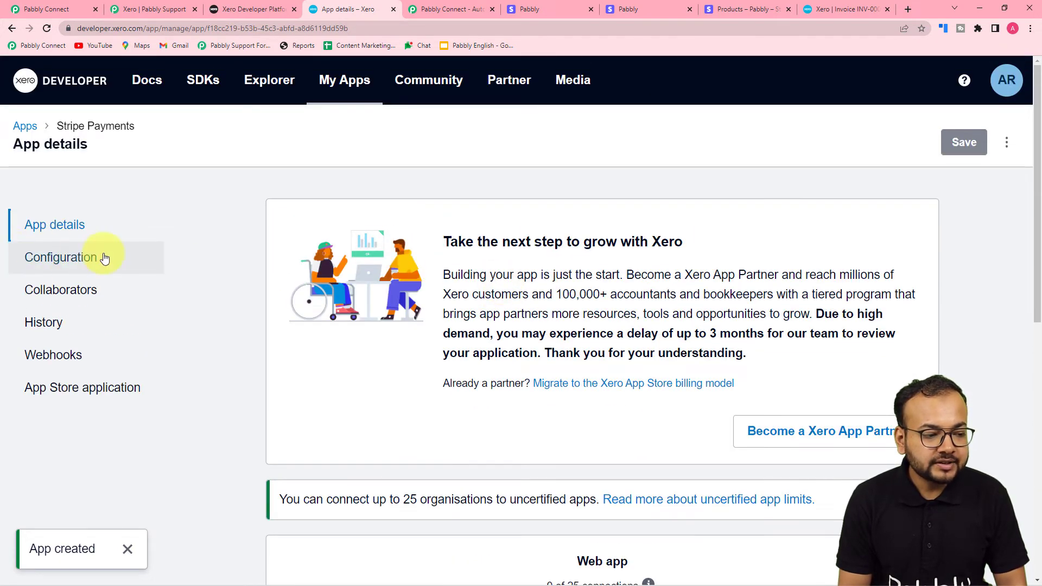
- Copy the Client ID from the Stripe Payments app's configuration into the Client ID field of the Pabbly Connect connection dialog
left_click(67, 258)
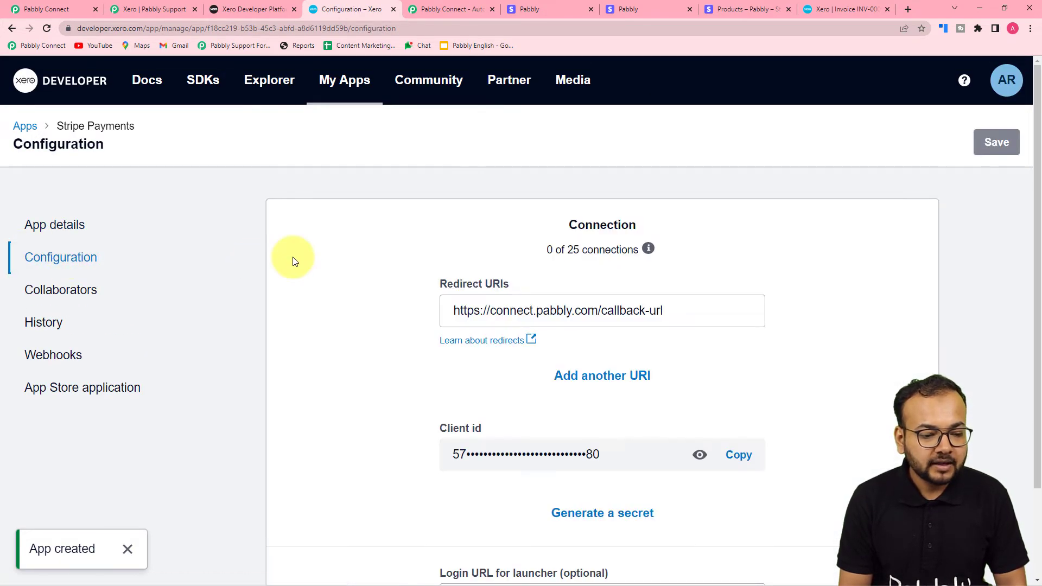
scroll(294, 262, "down", 2)
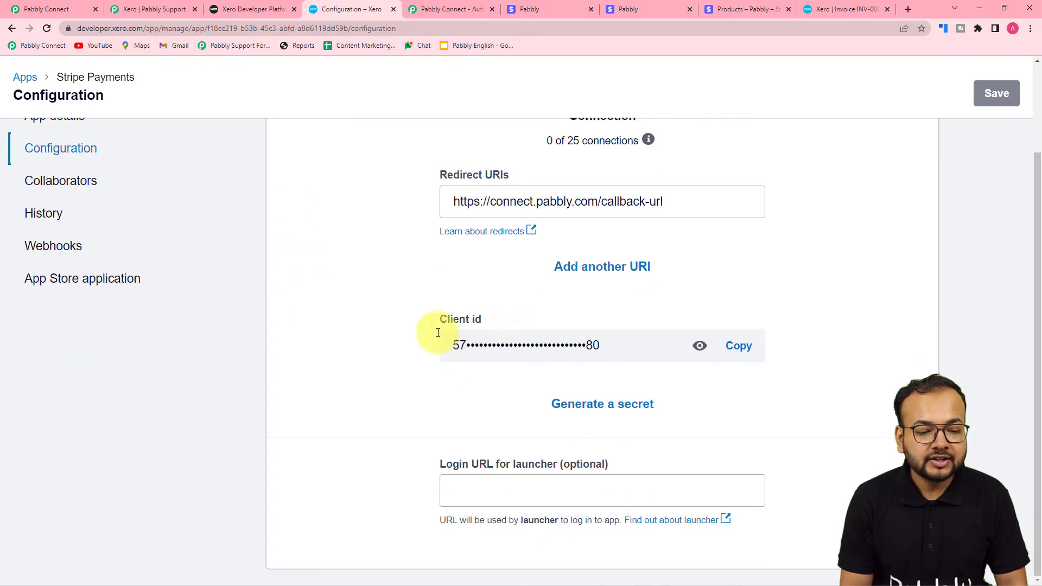
left_click(699, 345)
left_click(737, 346)
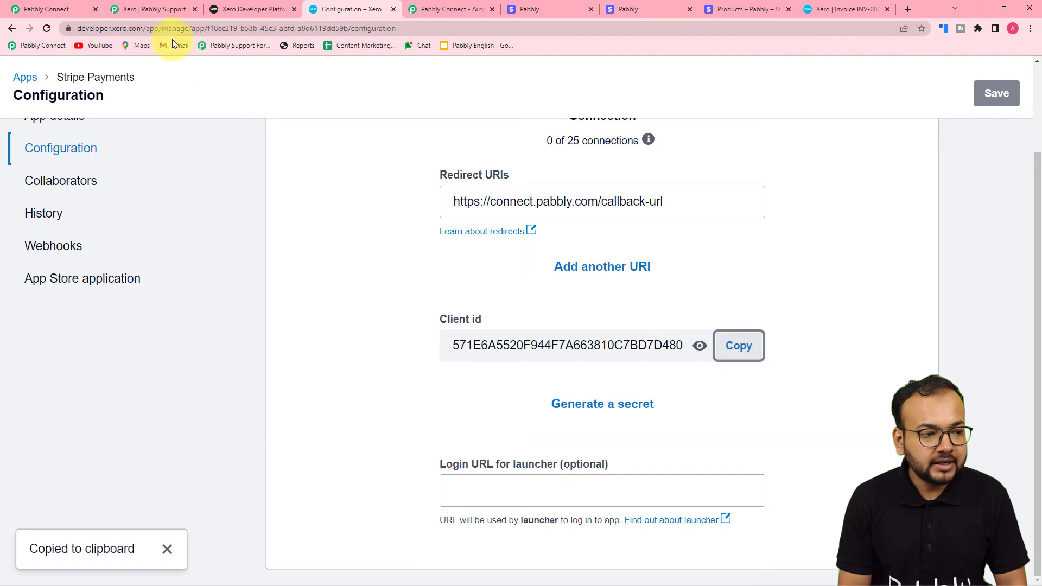
left_click(48, 10)
right_click(382, 266)
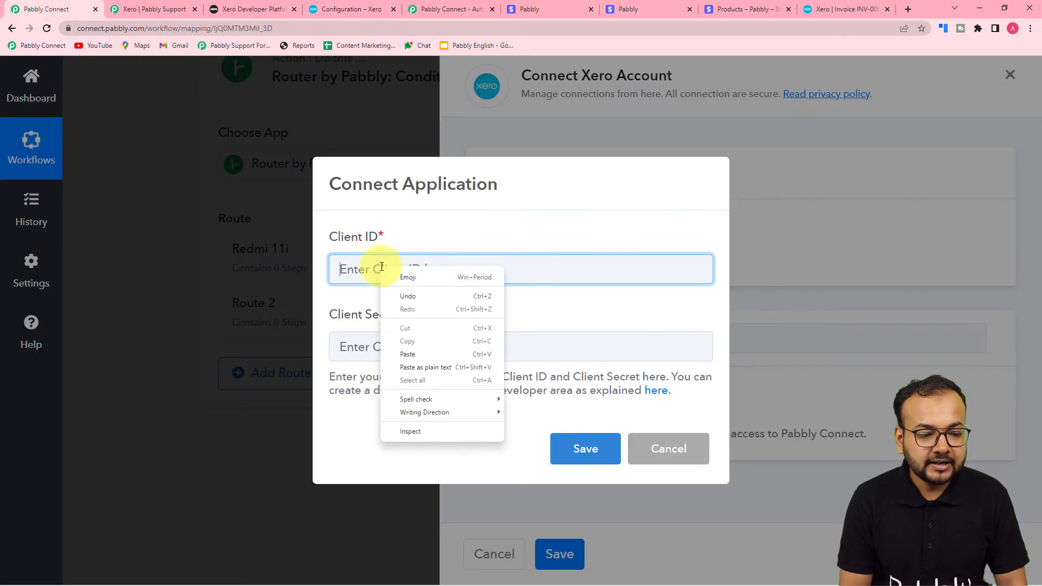
left_click(394, 366)
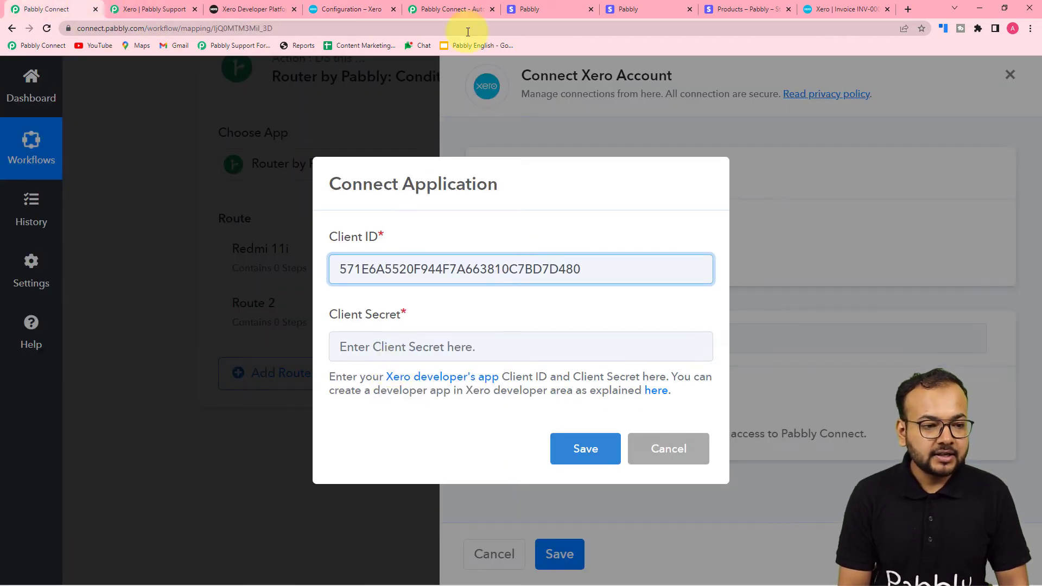
- Generate a client secret for the Xero app and paste it into the Client Secret field of the Pabbly Connect connection dialog
left_click(356, 9)
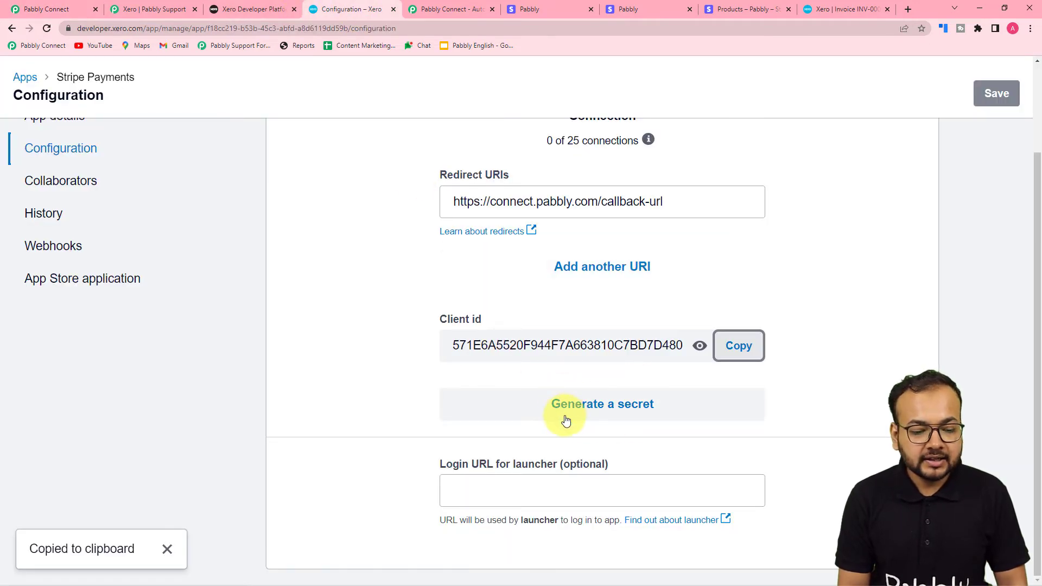
left_click(592, 414)
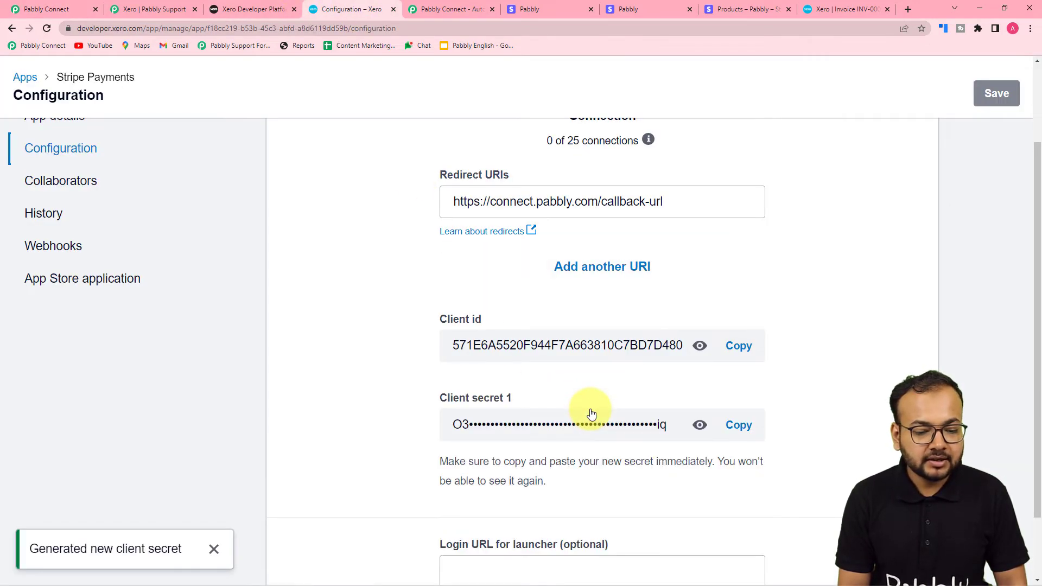
left_click(700, 425)
left_click(738, 425)
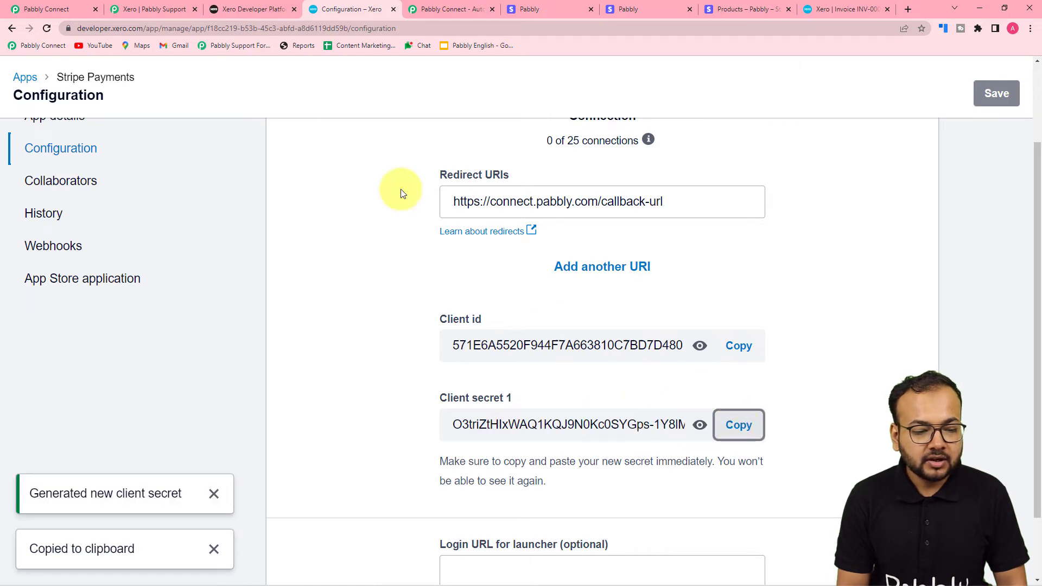
left_click(48, 9)
left_click(397, 347)
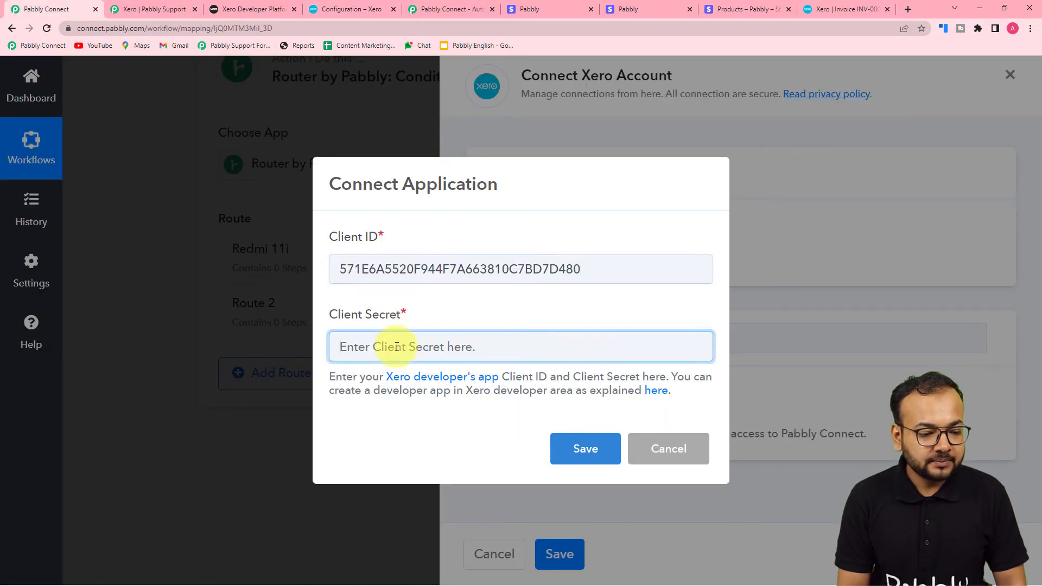
right_click(399, 348)
left_click(425, 444)
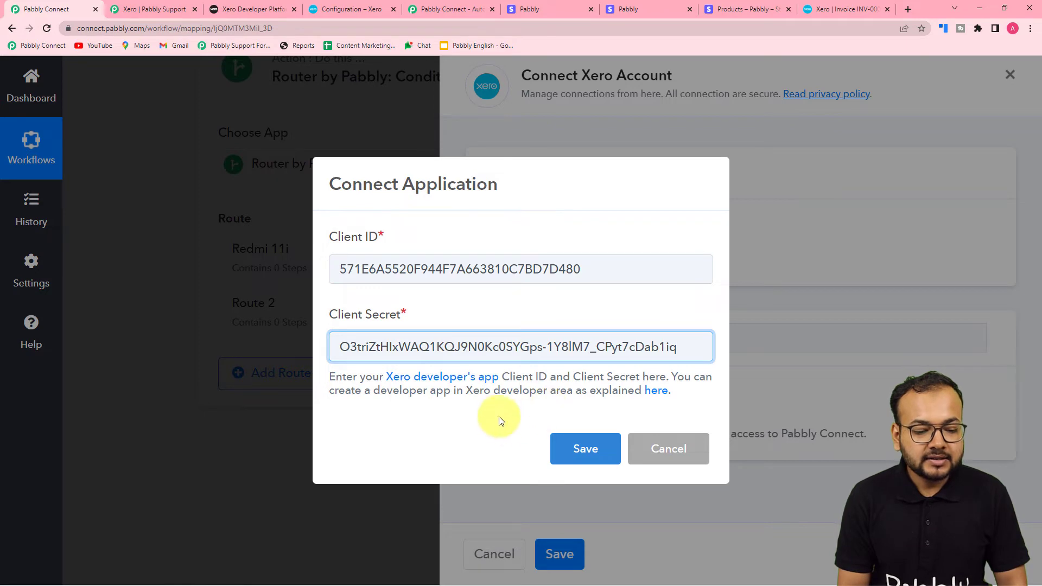
- Save the connection credentials and allow the Stripe Payments app to access the Xero organisation and user account information
left_click(586, 448)
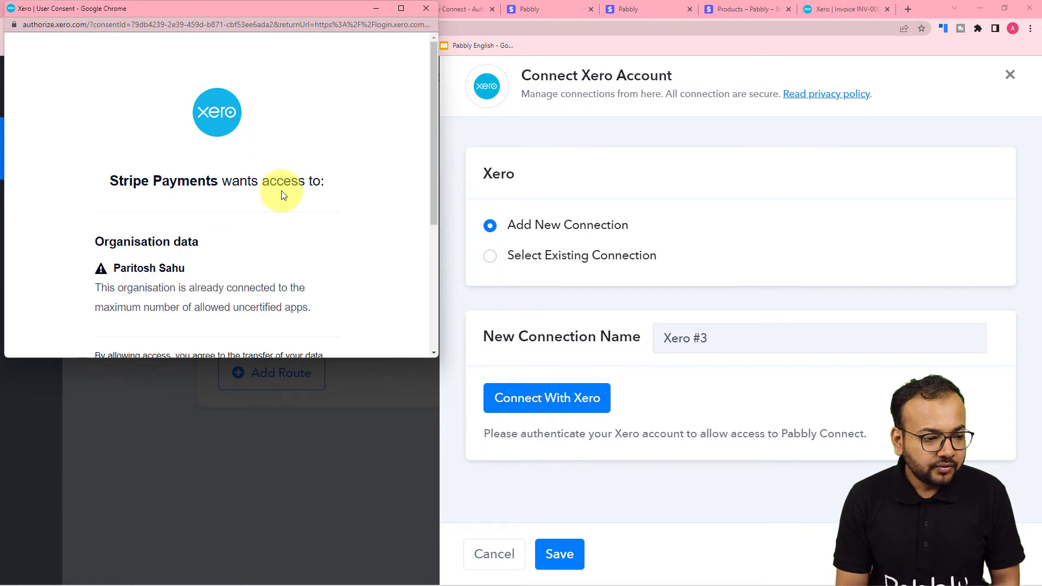
scroll(337, 187, "down", 5)
scroll(340, 189, "up", 3)
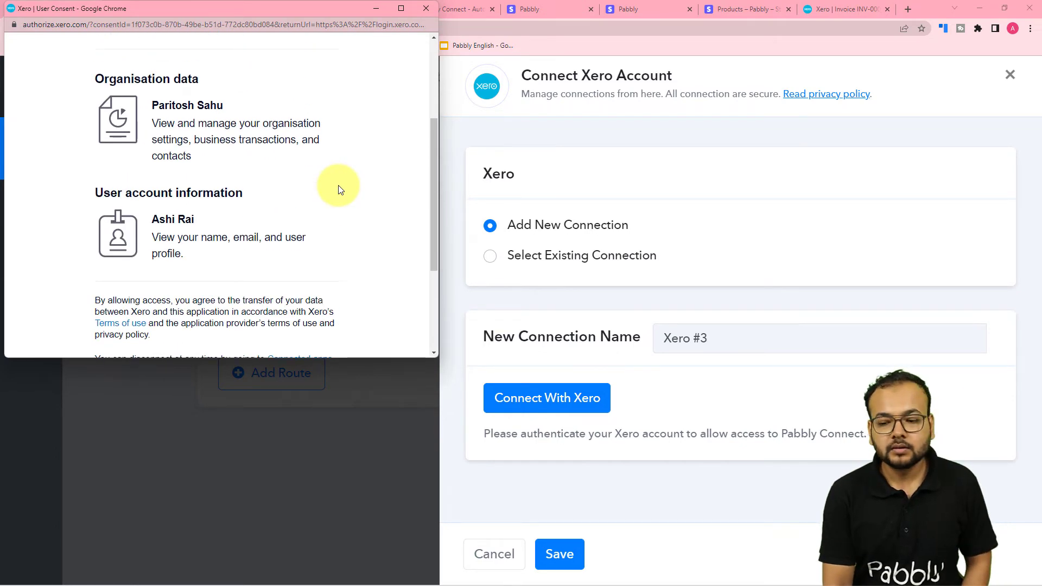
scroll(217, 145, "up", 2)
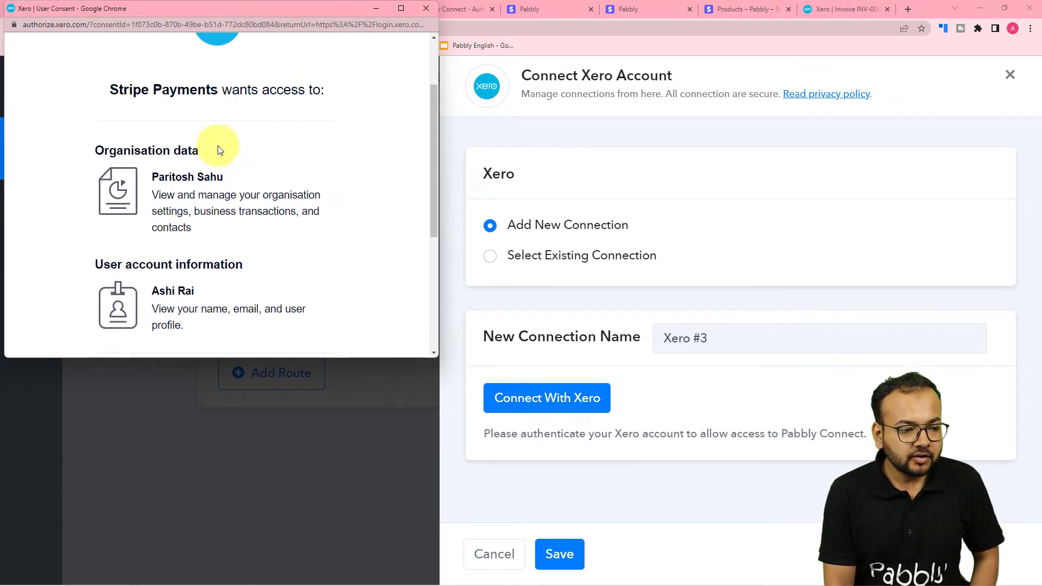
scroll(217, 145, "down", 4)
scroll(217, 145, "down", 1)
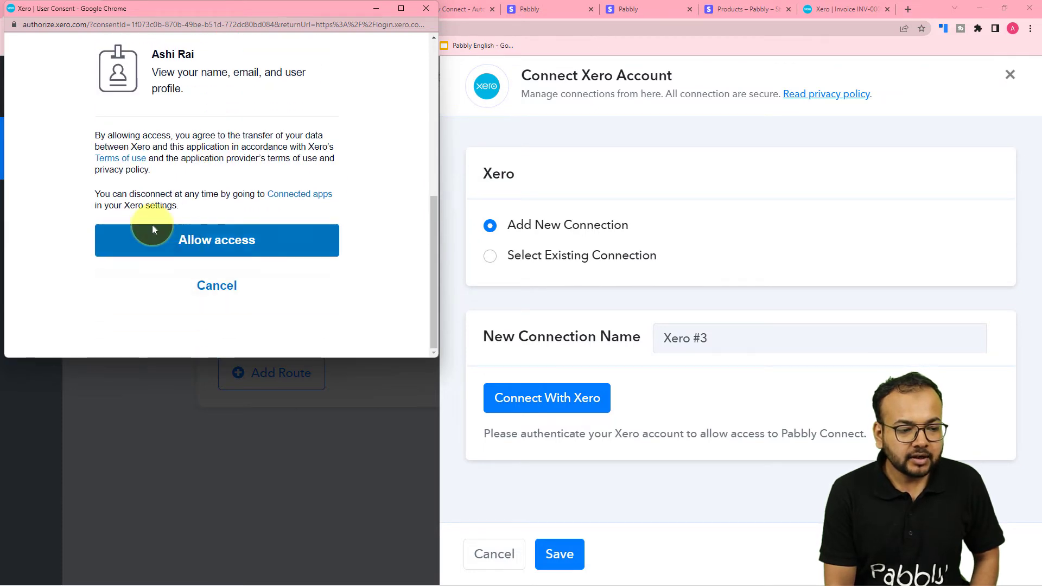
left_click(183, 240)
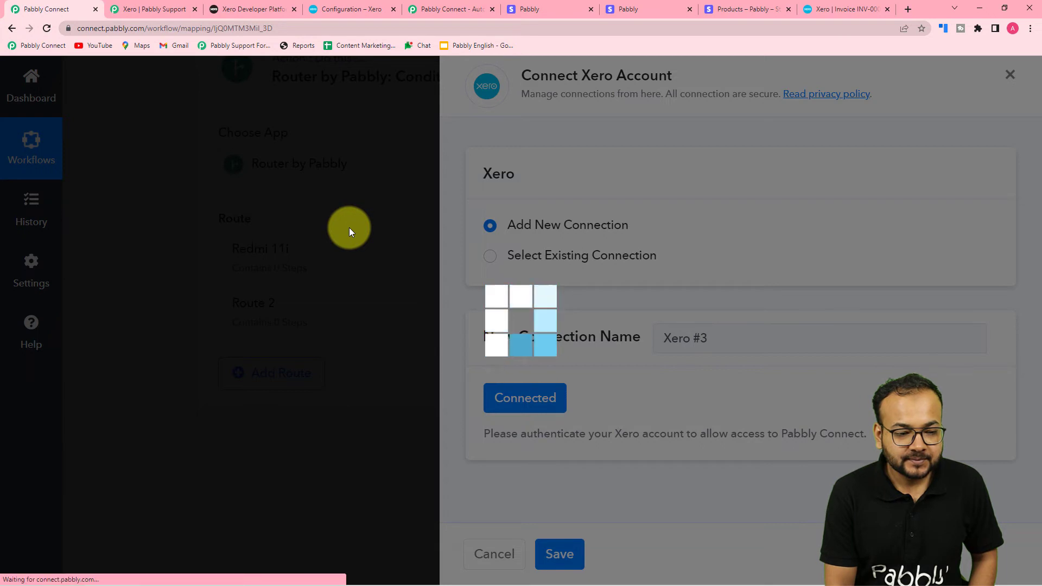
- Select the connected Xero organization for the Create an Invoice action in the Redmi 11i route
scroll(547, 341, "down", 3)
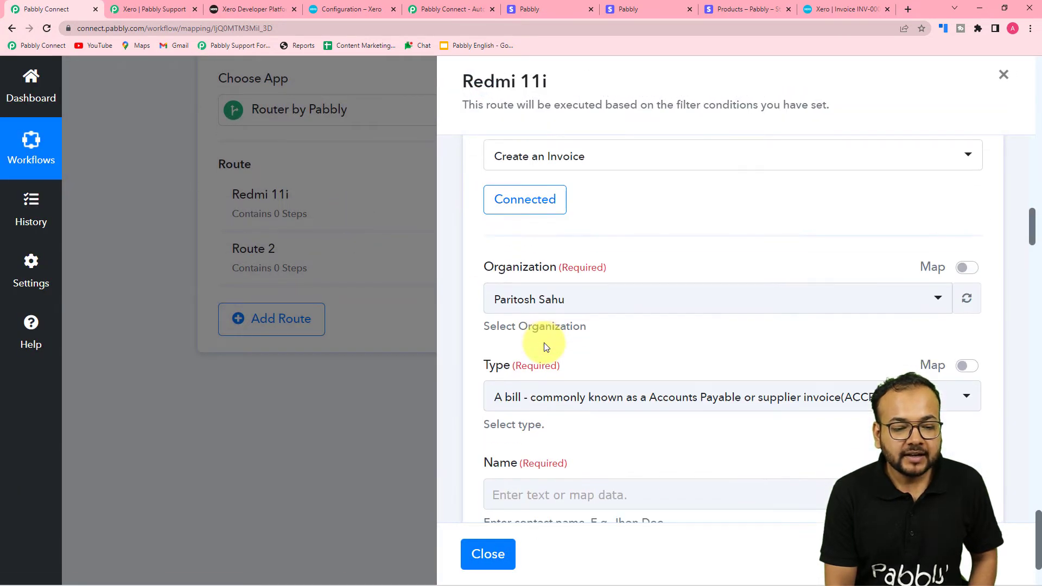
scroll(546, 346, "down", 2)
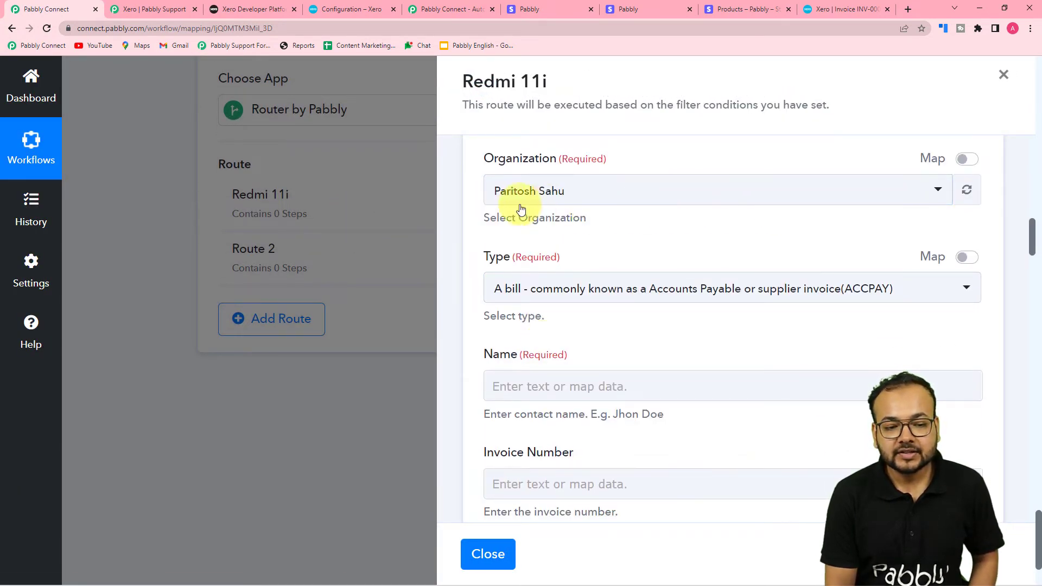
left_click(614, 196)
left_click(550, 260)
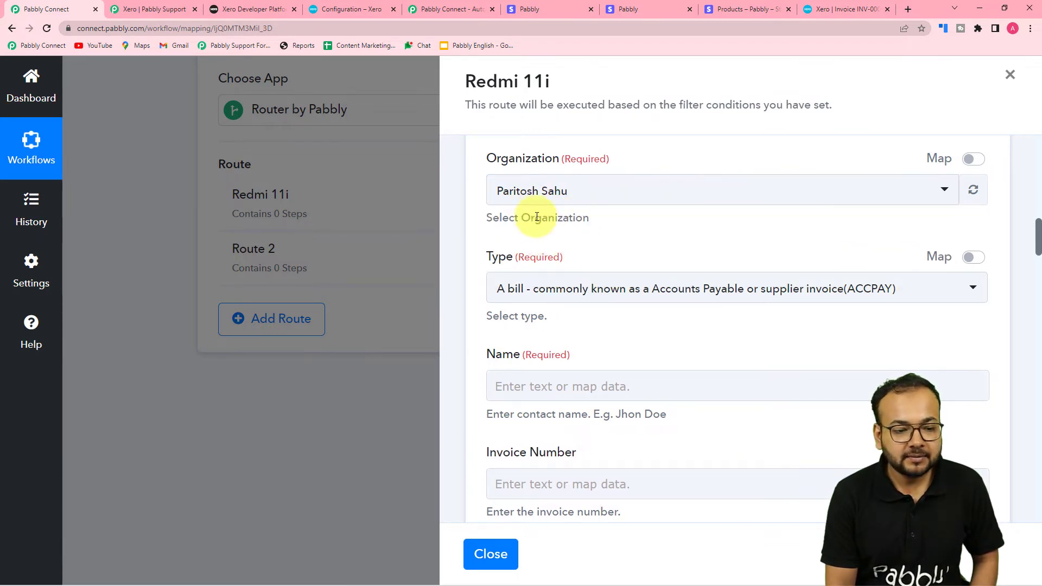
- Set the invoice Type to the sales invoice option, Accounts Receivable or customer invoice (ACCREC)
scroll(582, 231, "down", 1)
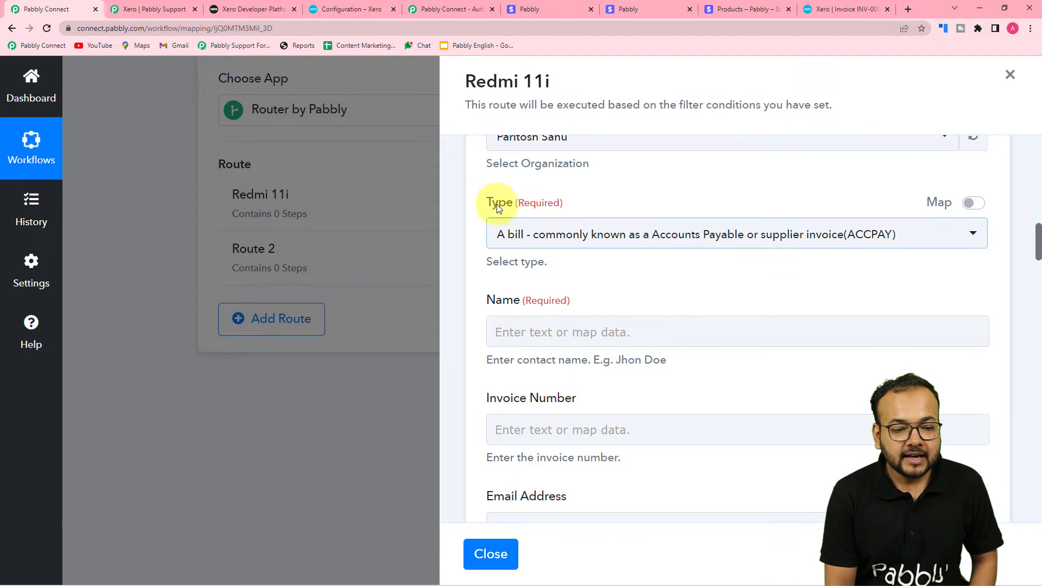
left_click(582, 242)
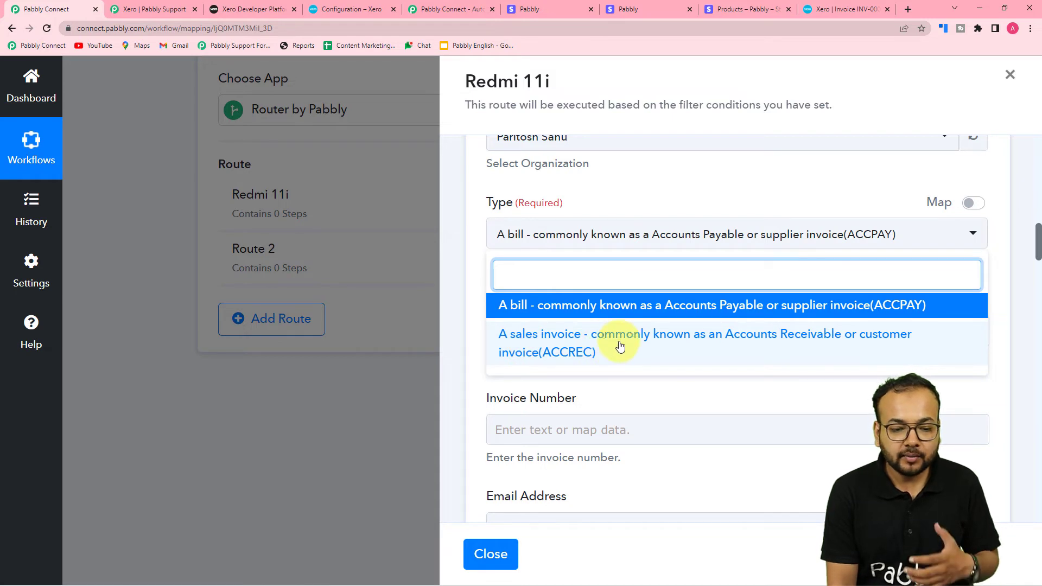
left_click(809, 337)
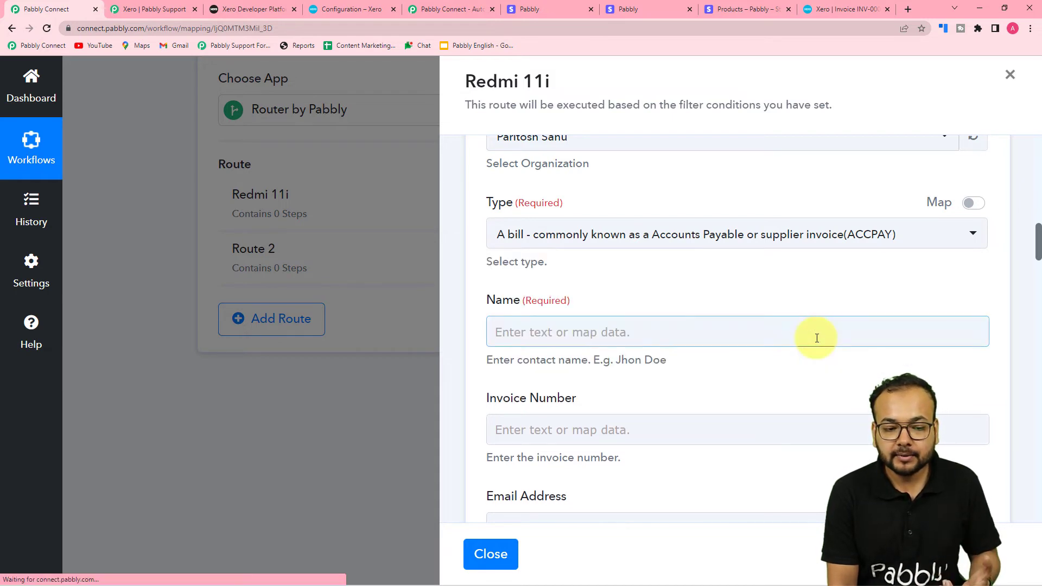
left_click(617, 232)
left_click(558, 353)
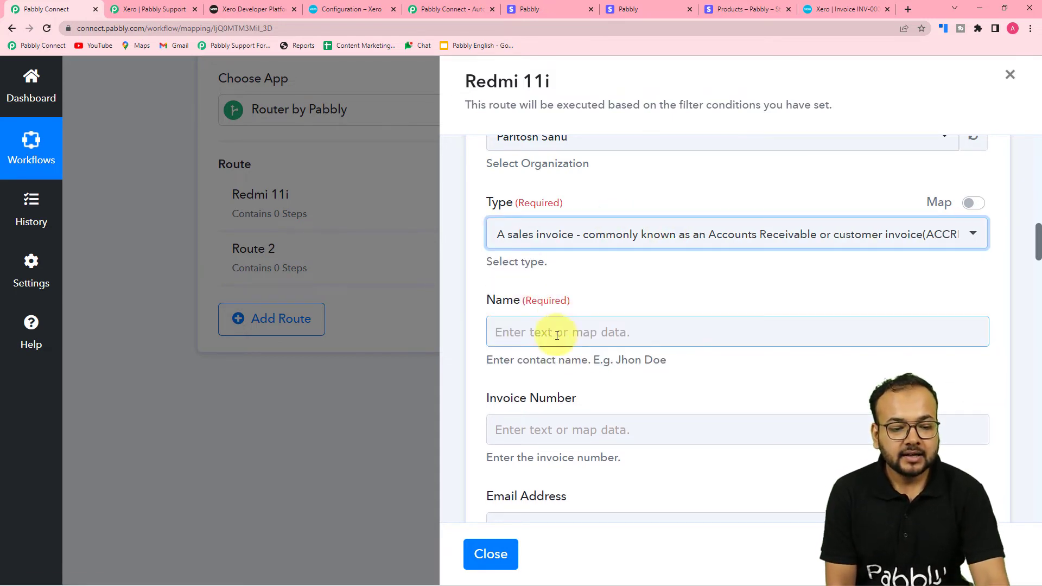
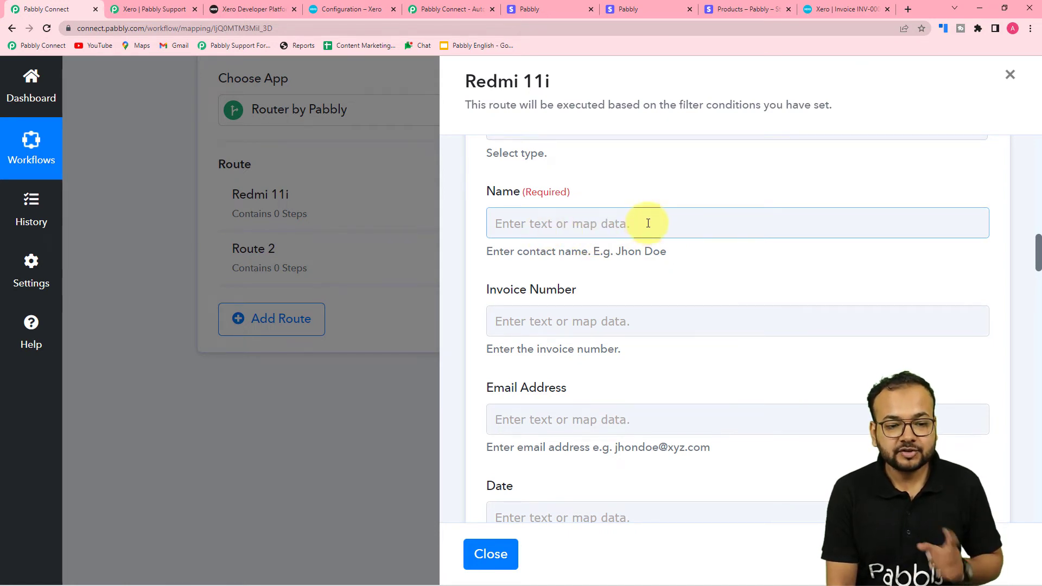
- Map the invoice contact Name to the Data Object Billing Details Name value from the Stripe New Charge step
left_click(585, 227)
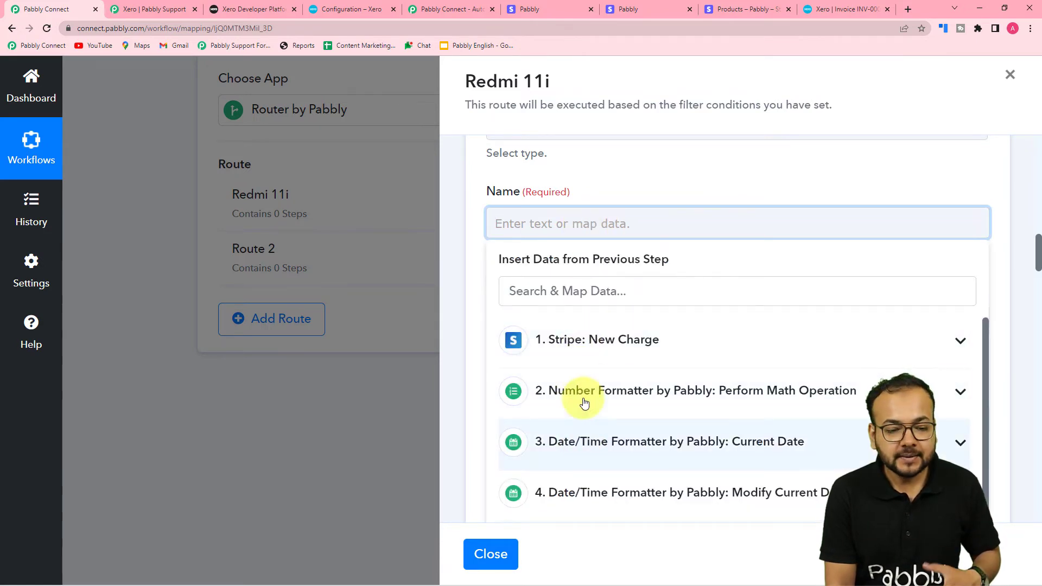
left_click(570, 337)
scroll(596, 468, "down", 1)
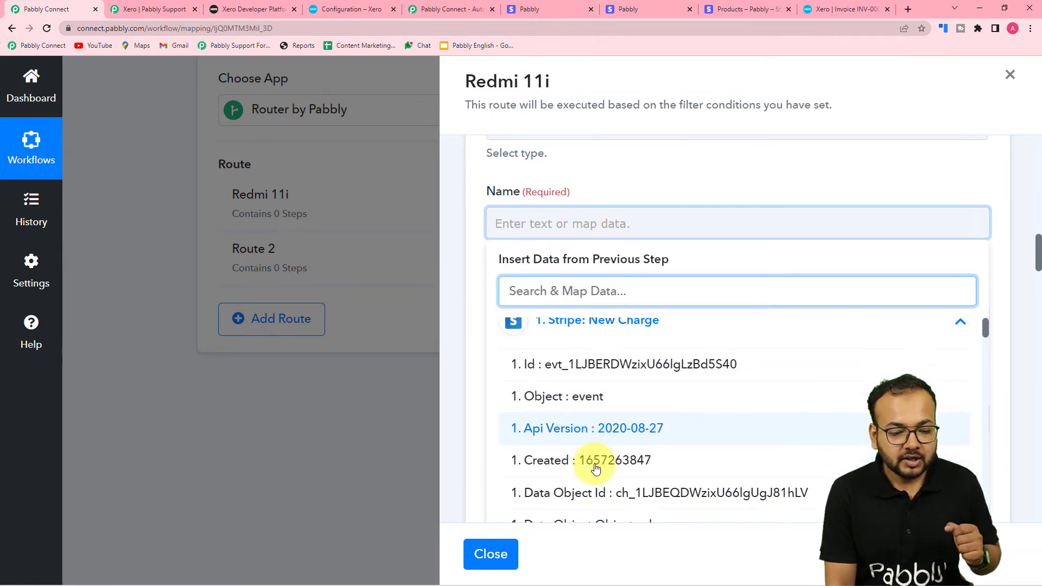
scroll(595, 468, "down", 8)
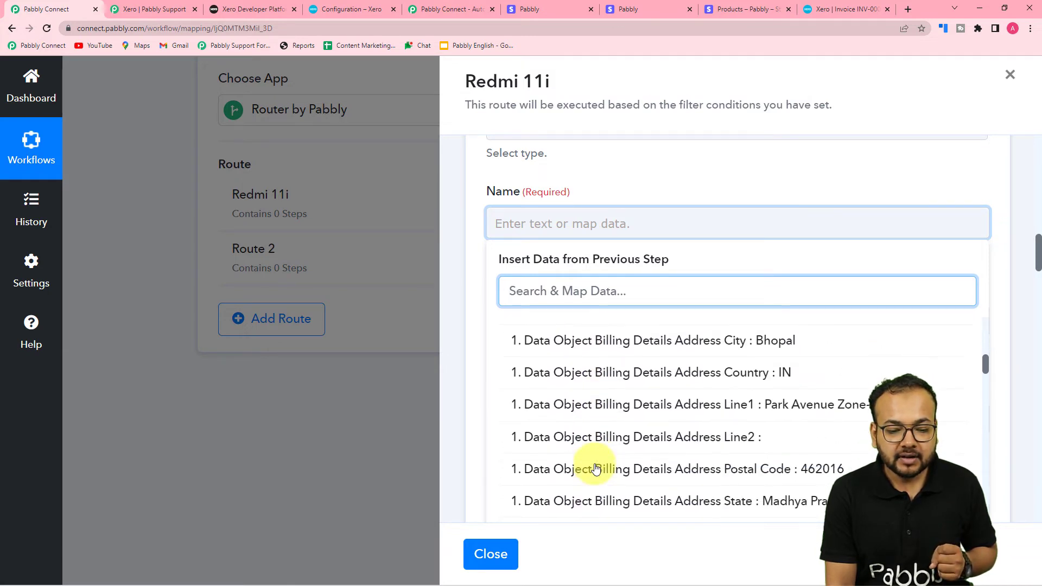
scroll(595, 468, "down", 3)
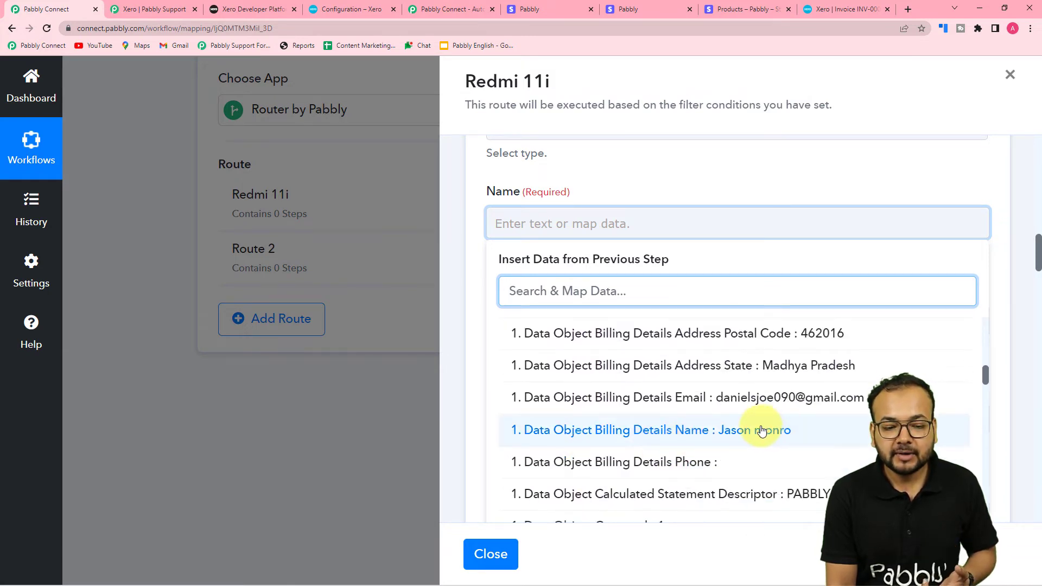
left_click(762, 429)
left_click(482, 272)
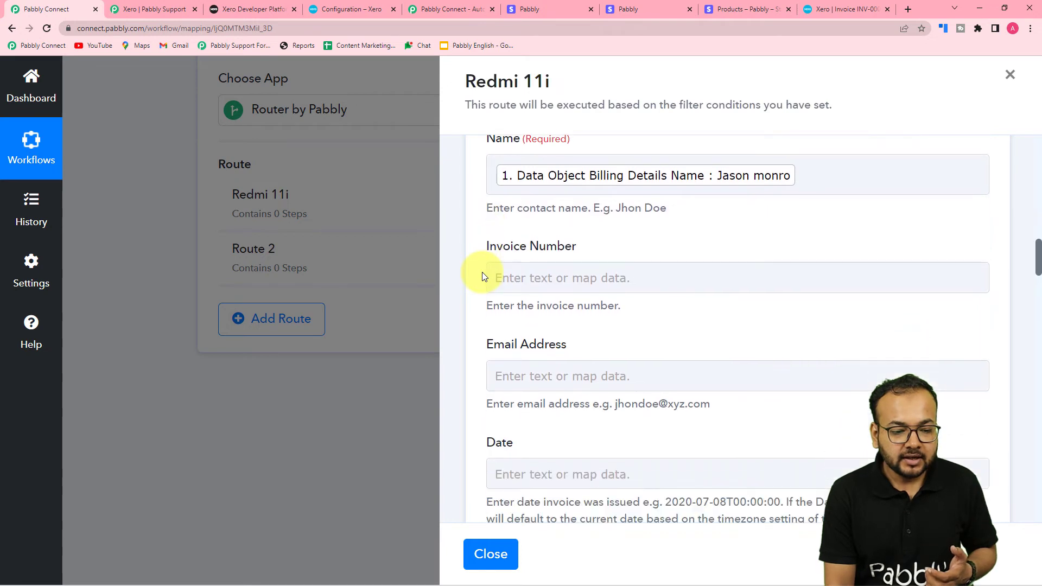
- Map the Invoice Number to the Created value from the Stripe New Charge step
scroll(483, 274, "down", 2)
scroll(499, 263, "up", 1)
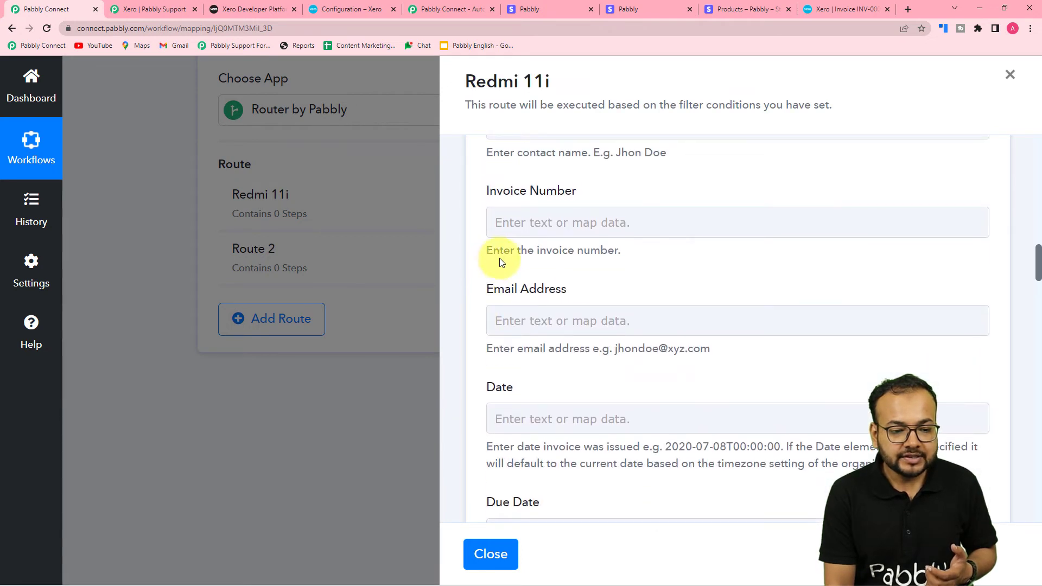
left_click(562, 219)
scroll(572, 217, "down", 3)
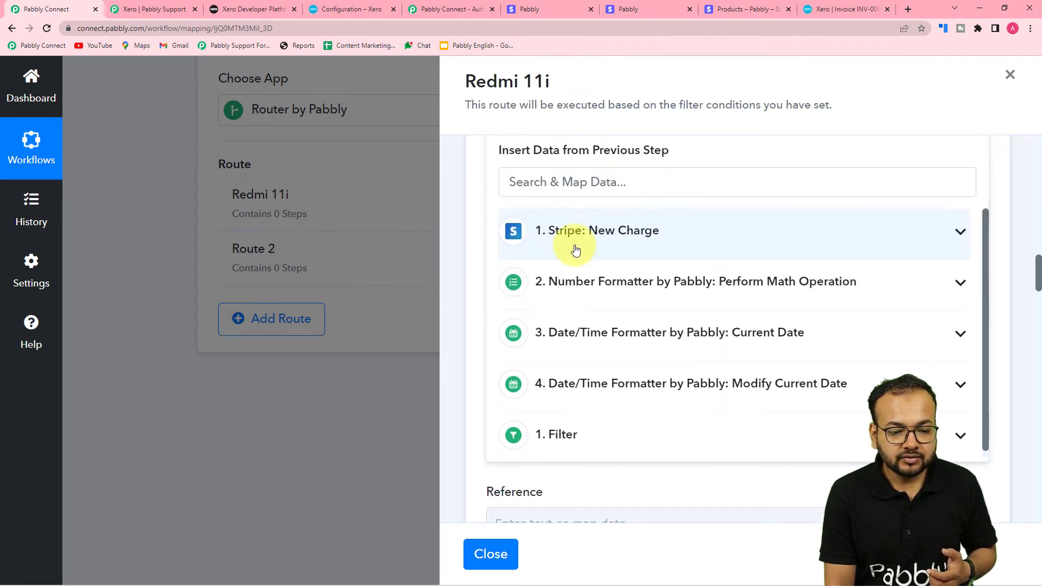
left_click(576, 249)
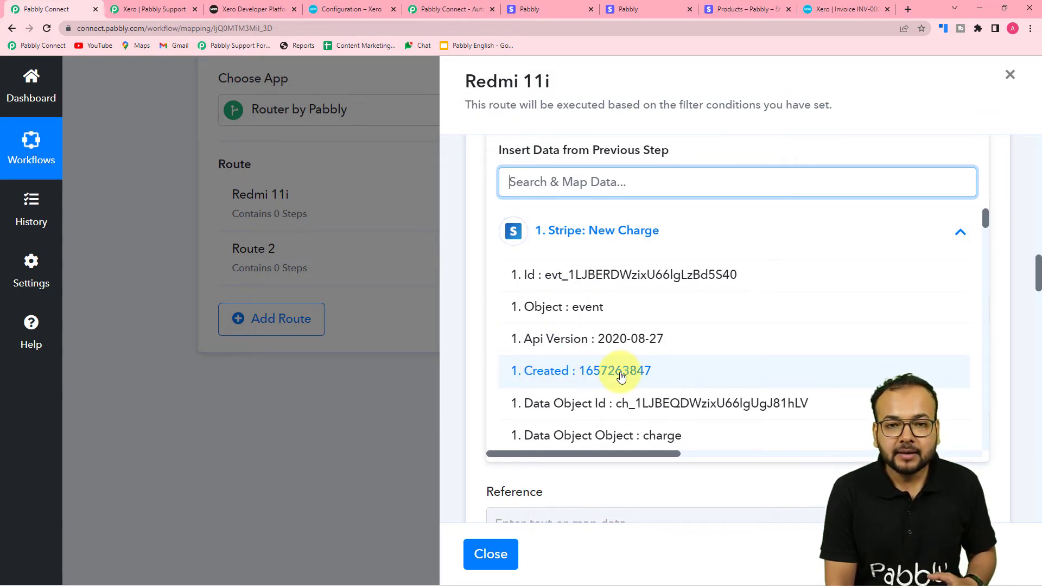
left_click(589, 374)
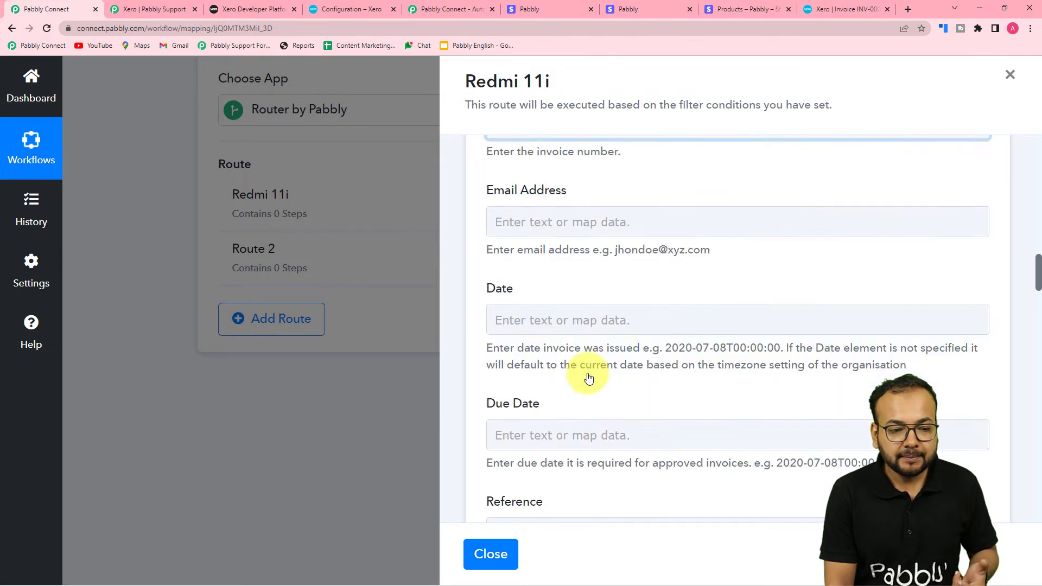
left_click(565, 221)
left_click(469, 219)
- Add the prefix INV in front of the mapped Created value in the Invoice Number
scroll(470, 217, "up", 2)
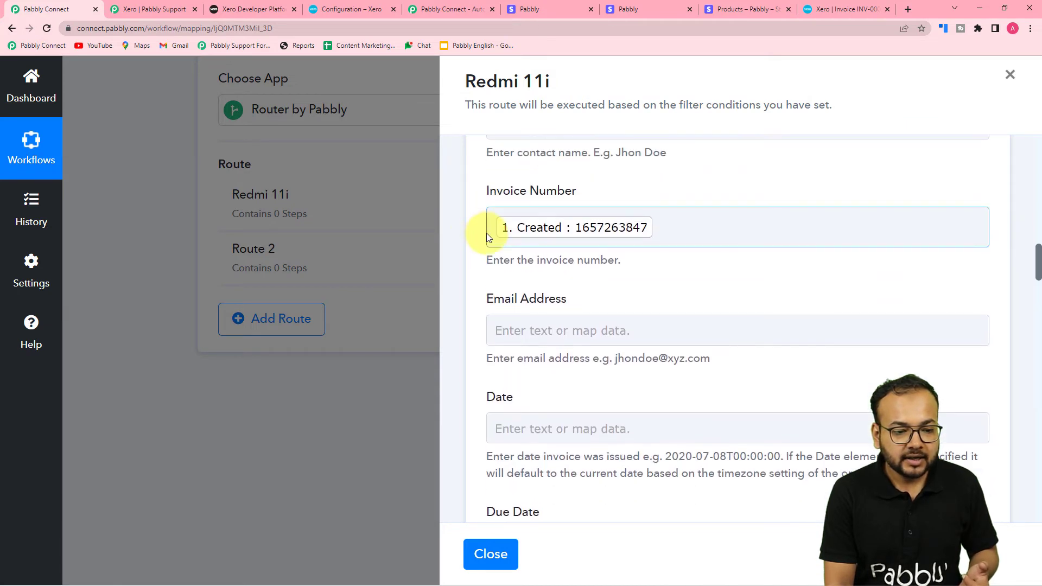
left_click(496, 226)
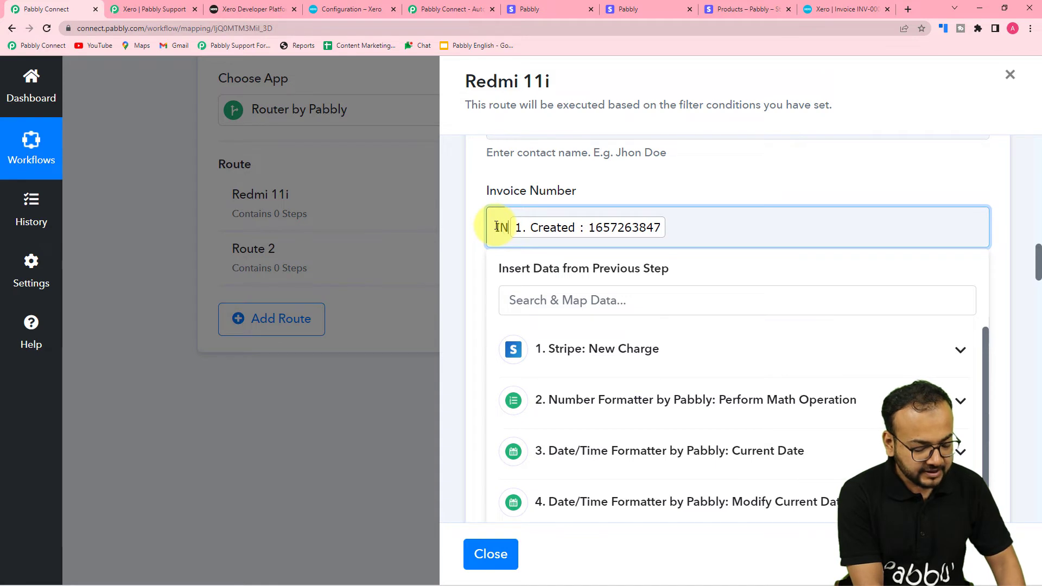
left_click(477, 248)
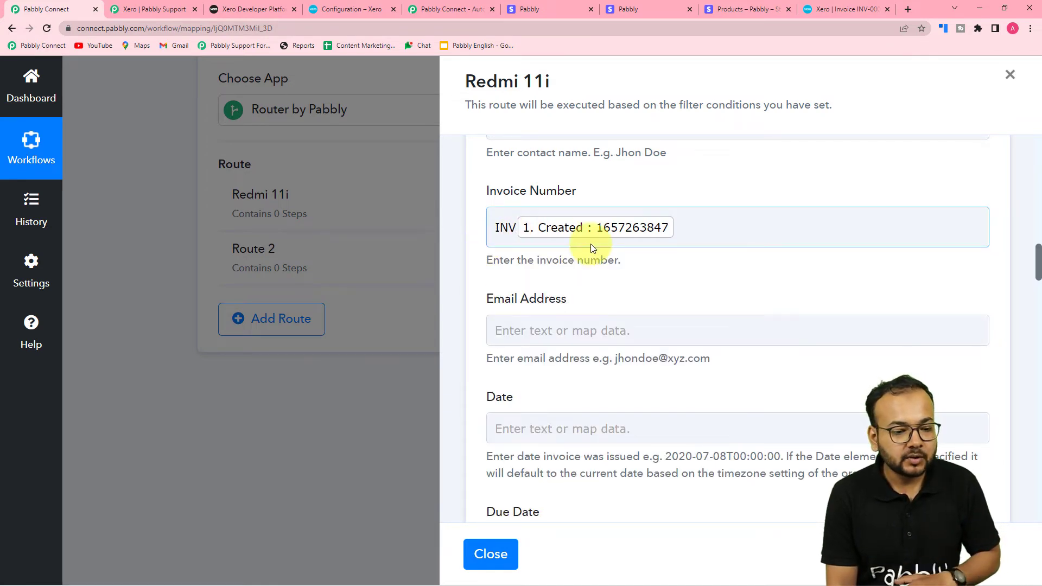
- Map the invoice Email Address to the Data Object Billing Details Email value from the Stripe New Charge step
scroll(590, 250, "down", 2)
left_click(547, 224)
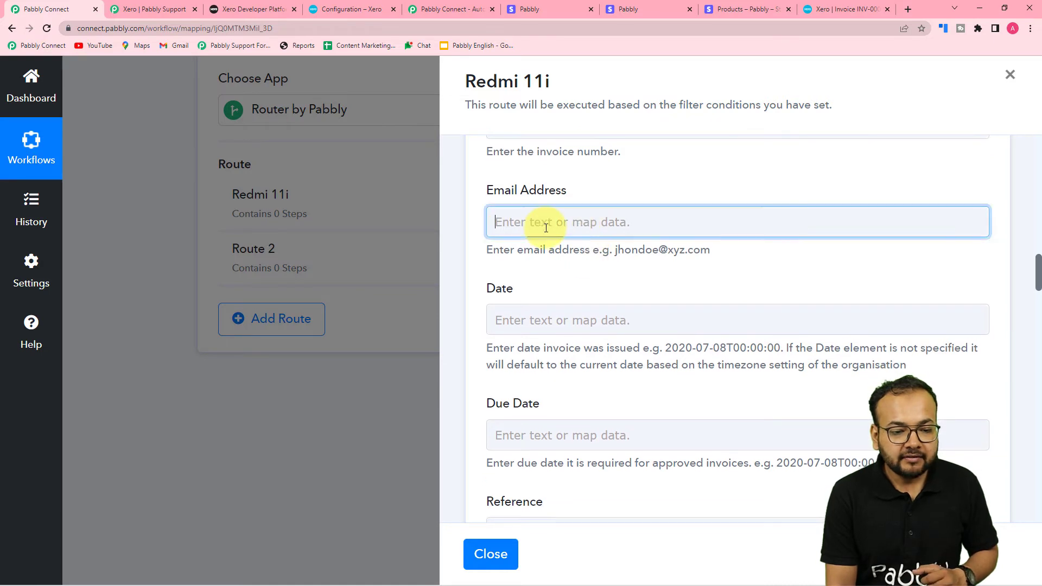
scroll(570, 227, "down", 2)
left_click(602, 229)
scroll(618, 353, "down", 9)
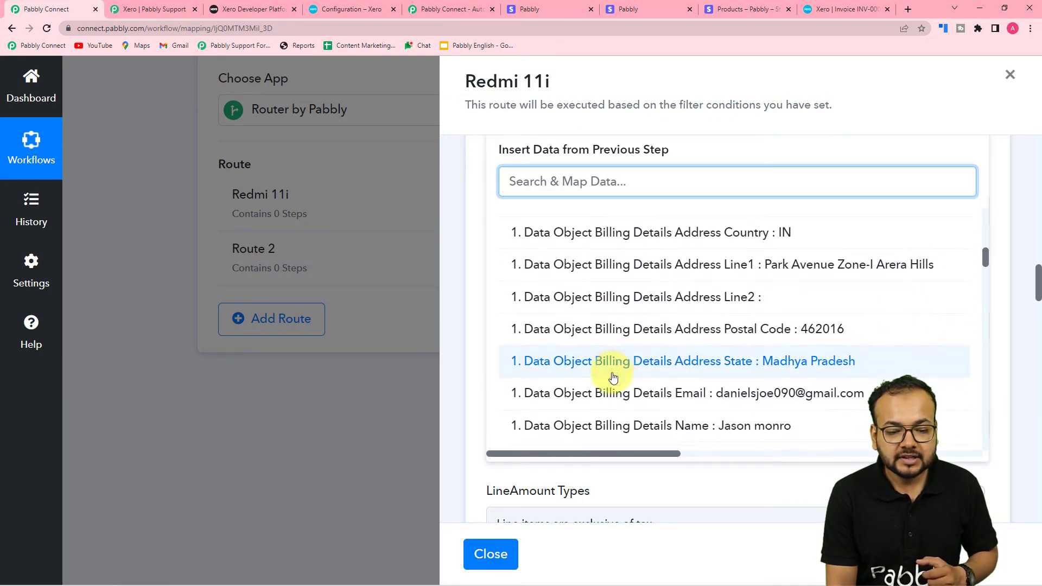
scroll(649, 356, "down", 1)
left_click(668, 350)
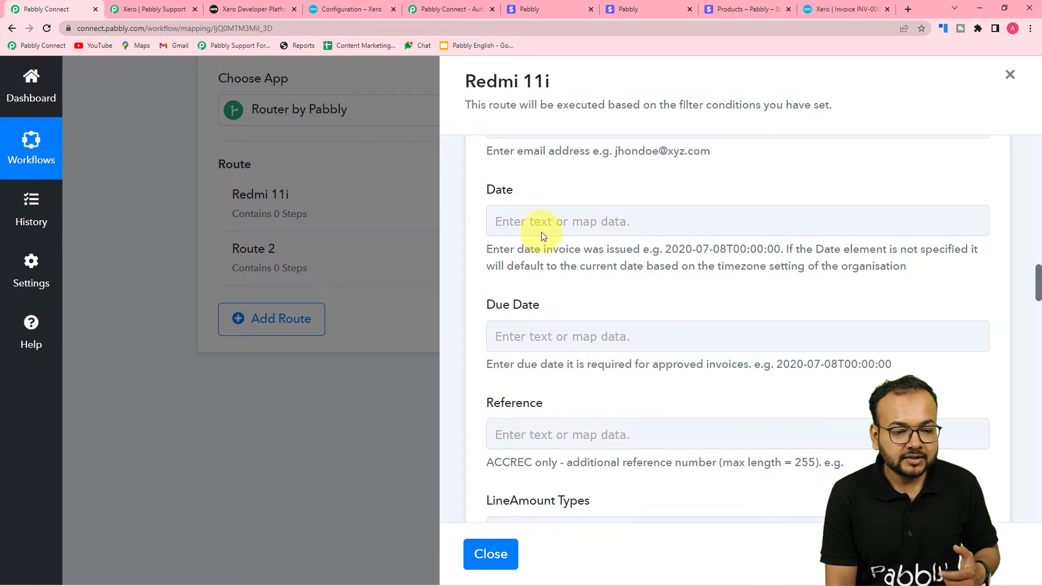
- Map the invoice Date to the 0 Datetime value of the Date/Time Formatter Current Date step
left_click(542, 217)
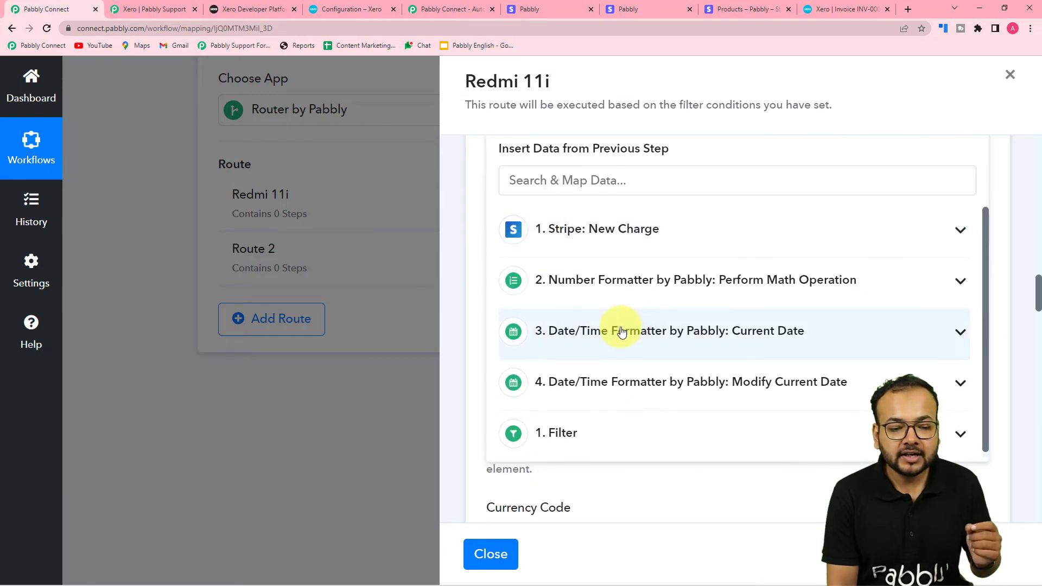
left_click(638, 340)
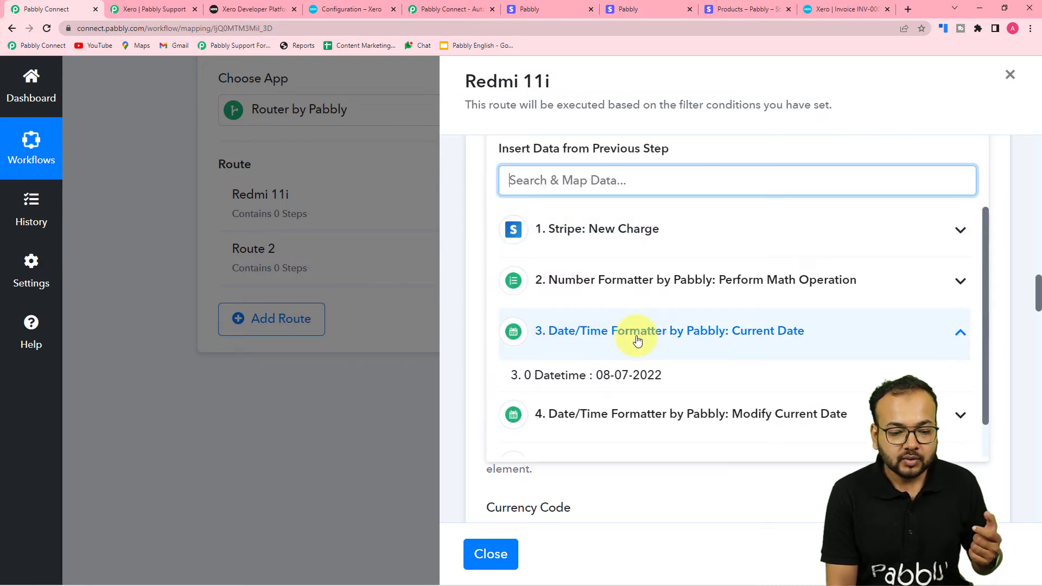
left_click(604, 384)
left_click(477, 285)
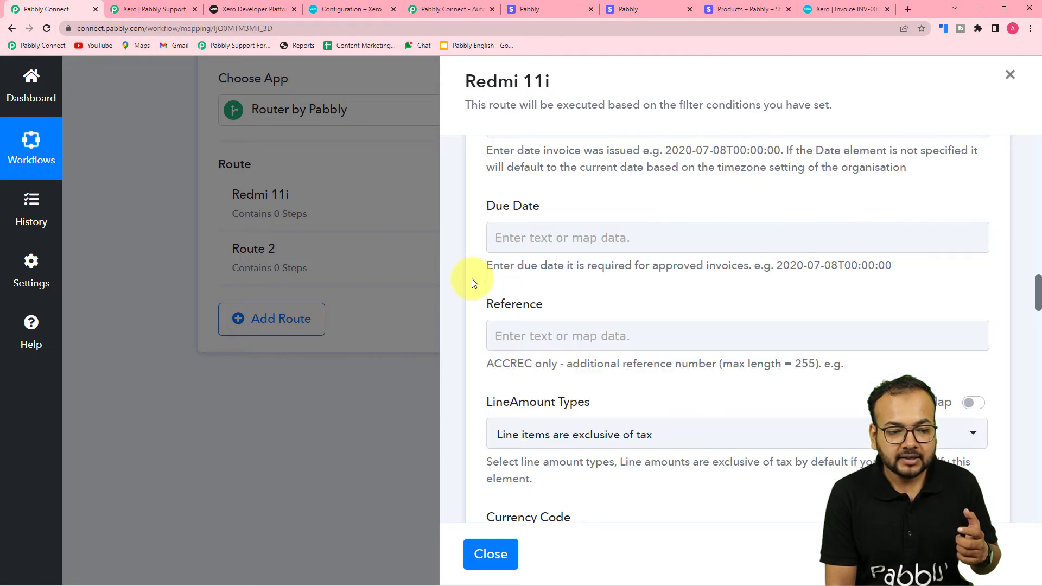
scroll(477, 276, "up", 3)
- Map the Due Date to the 0 Datetime value of the Date/Time Formatter Modify Current Date step
scroll(478, 277, "down", 4)
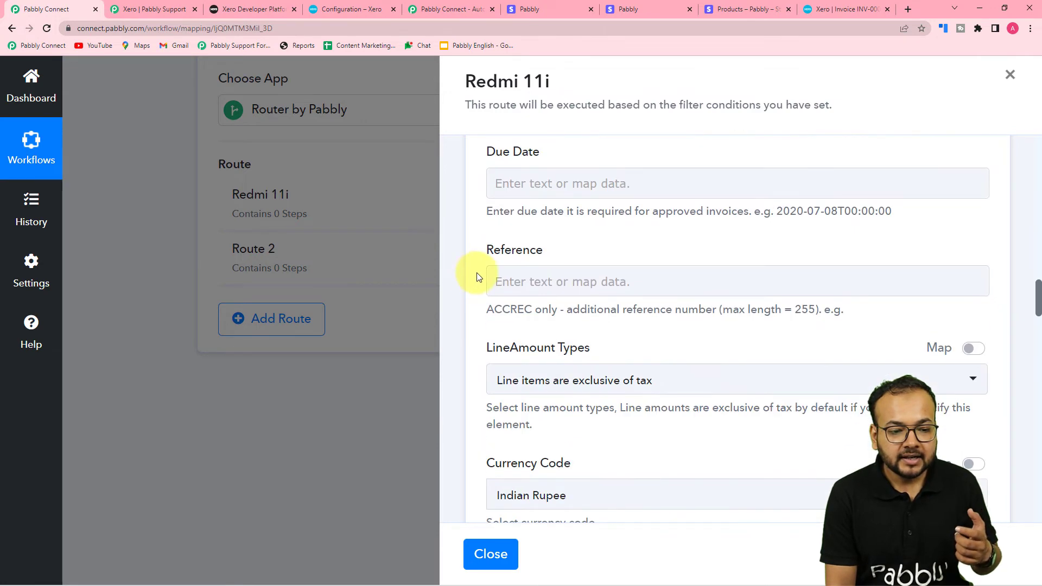
left_click(551, 185)
scroll(582, 437, "down", 1)
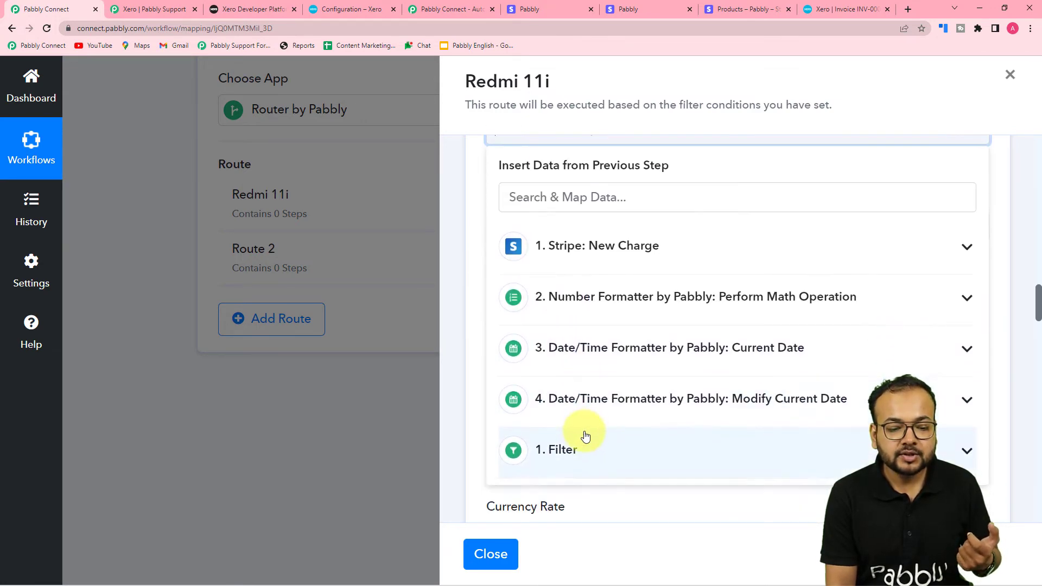
left_click(632, 395)
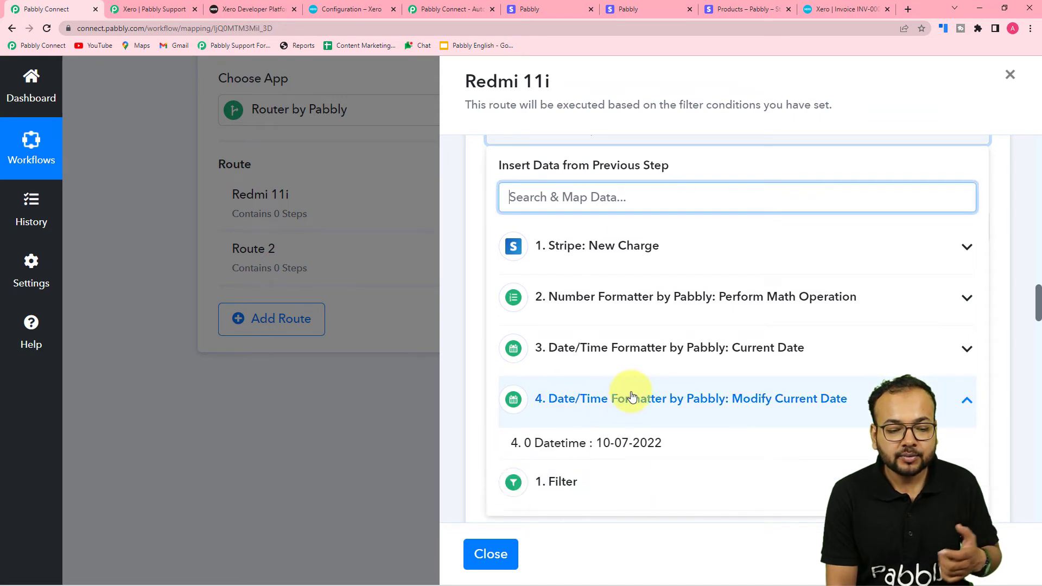
left_click(593, 450)
left_click(475, 321)
- Set LineAmount Types to "Line have no tax" and choose Indian Rupee as the Currency Code
scroll(476, 320, "down", 2)
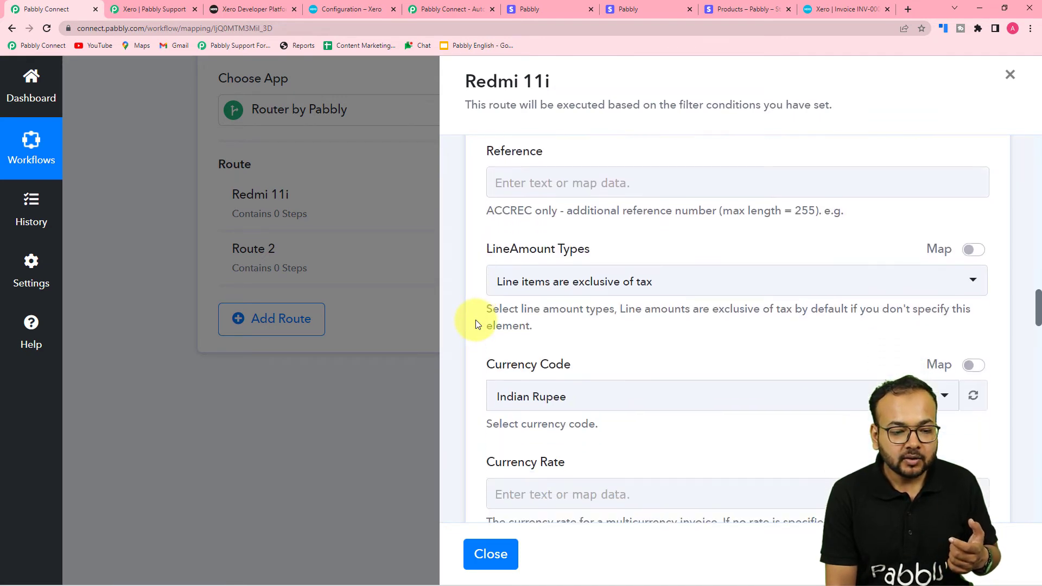
scroll(475, 320, "down", 1)
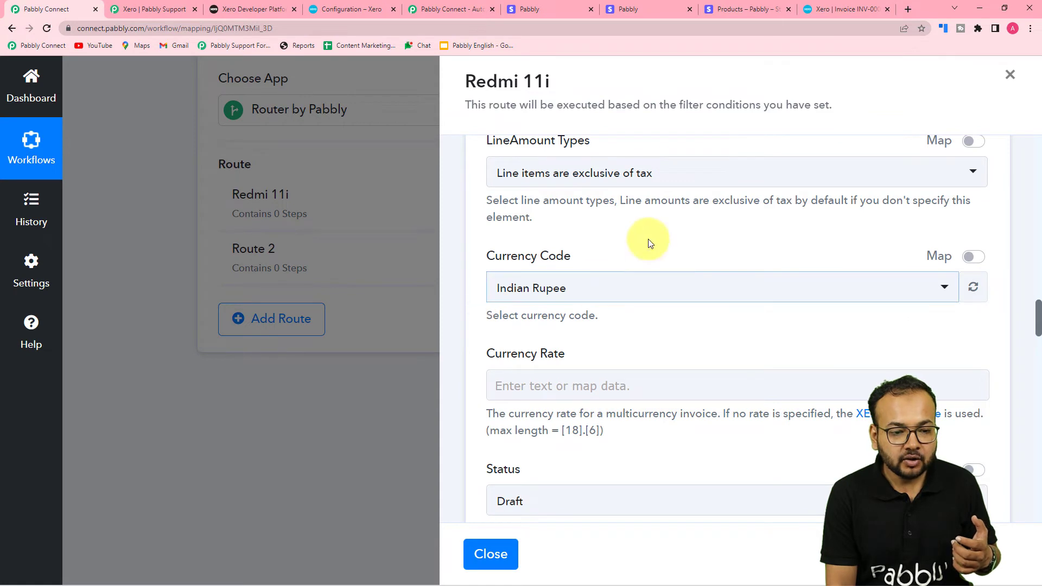
left_click(603, 173)
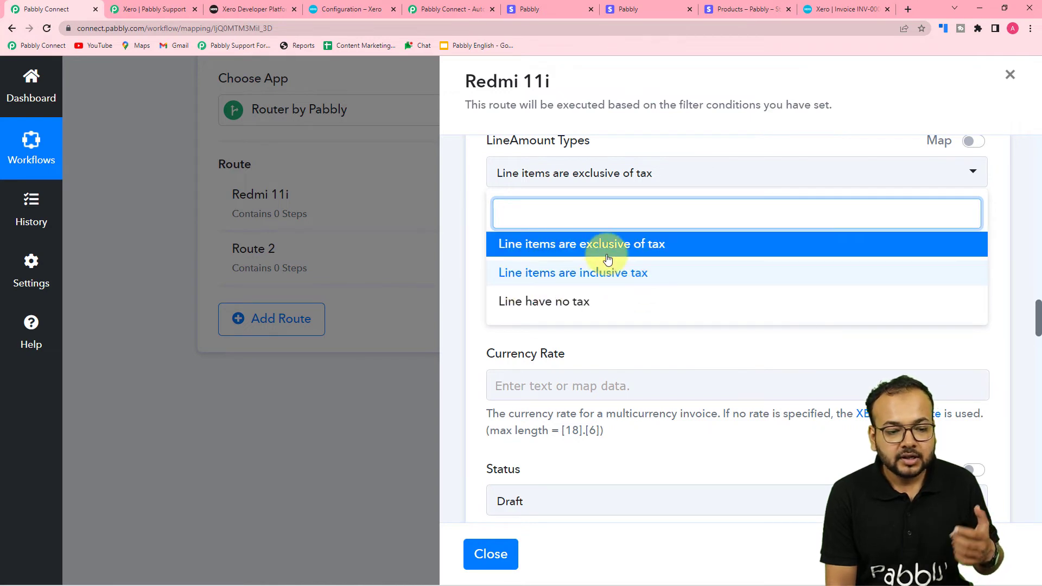
left_click(542, 304)
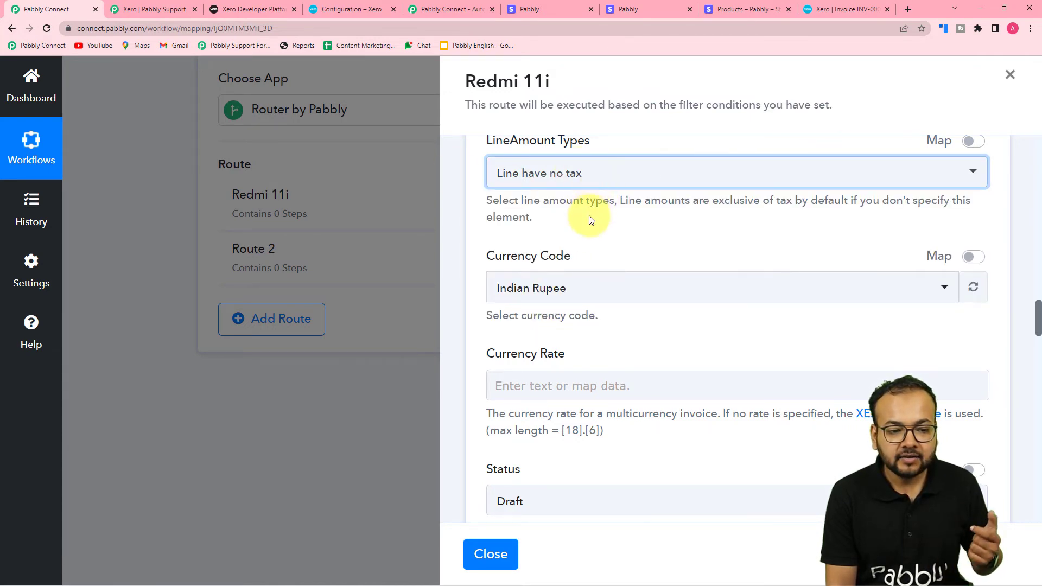
scroll(590, 223, "down", 2)
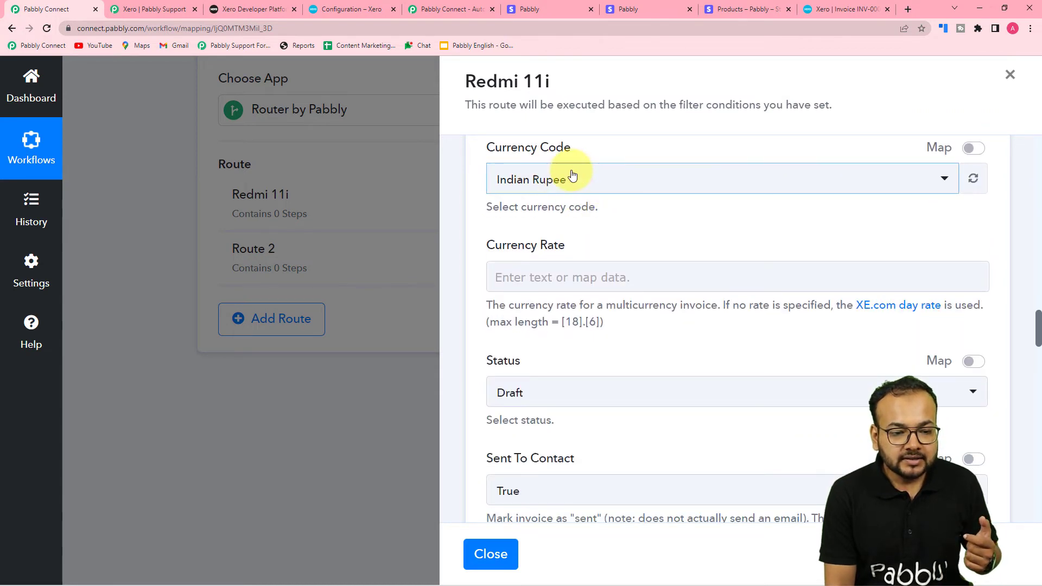
left_click(572, 175)
left_click(558, 255)
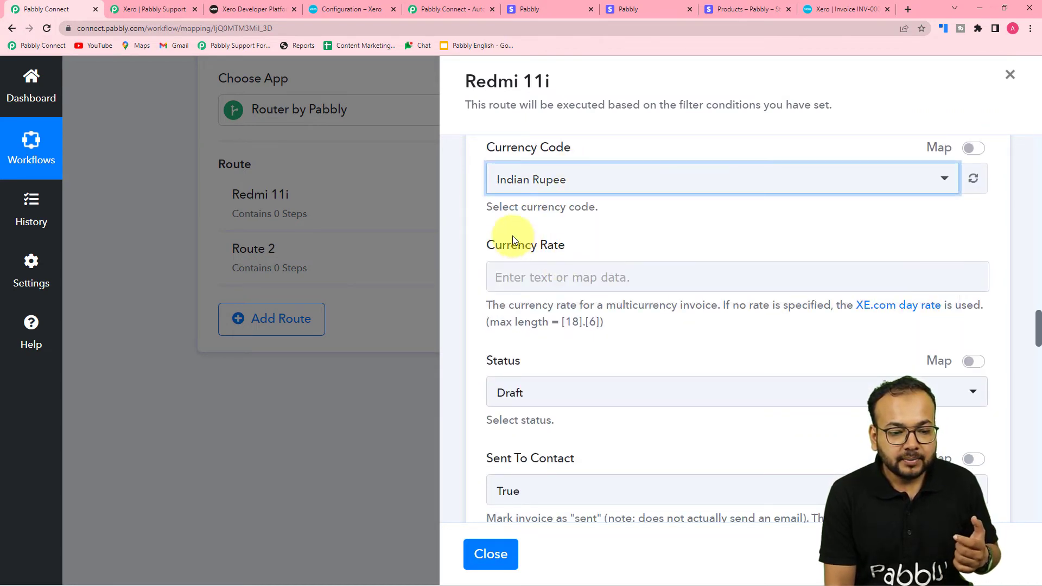
- Set the invoice Status to Authorised, leaving the Currency Rate empty
scroll(513, 239, "down", 2)
scroll(514, 240, "down", 2)
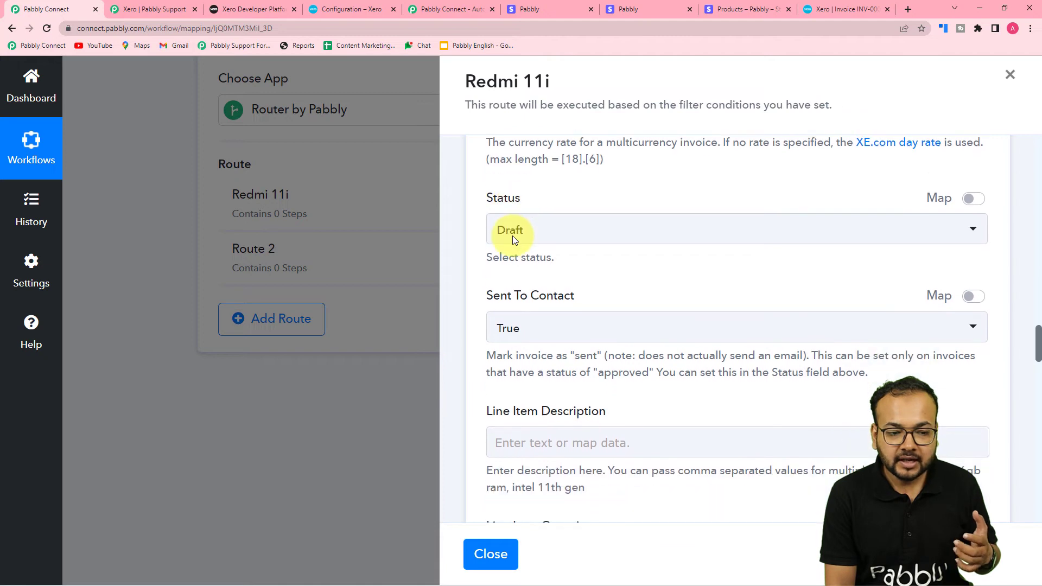
scroll(666, 236, "down", 1)
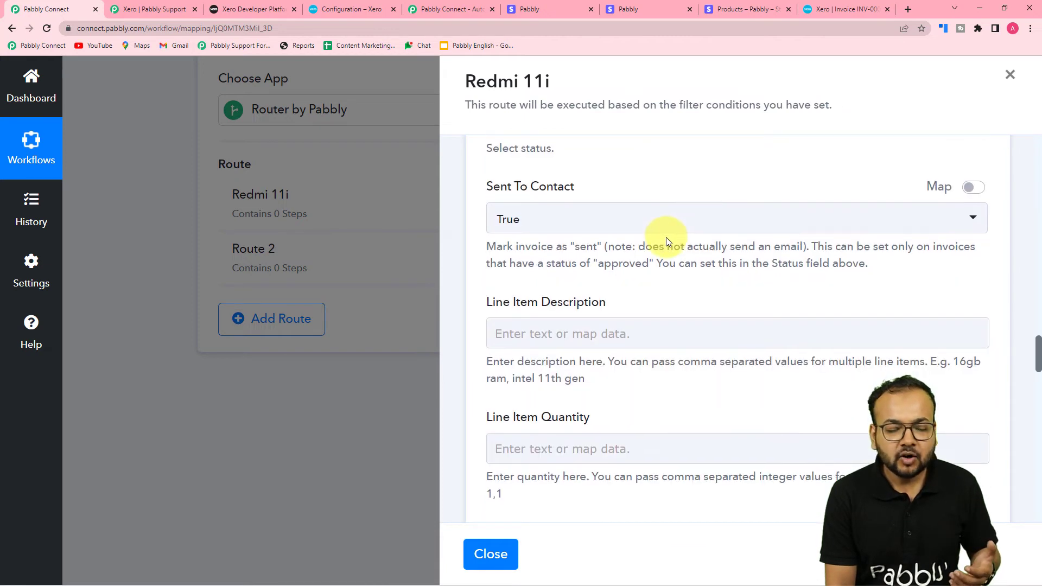
scroll(665, 236, "up", 2)
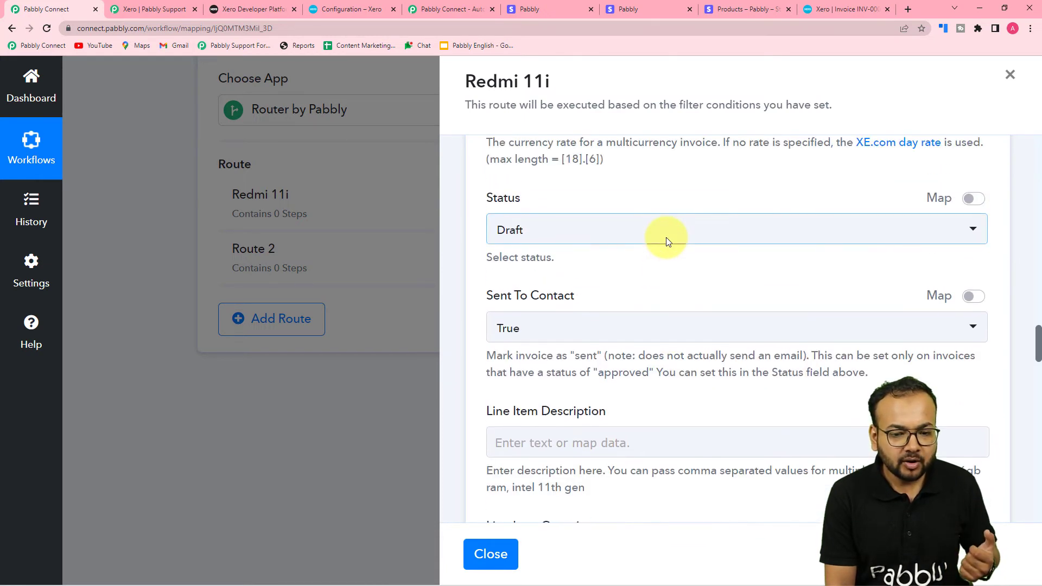
left_click(552, 233)
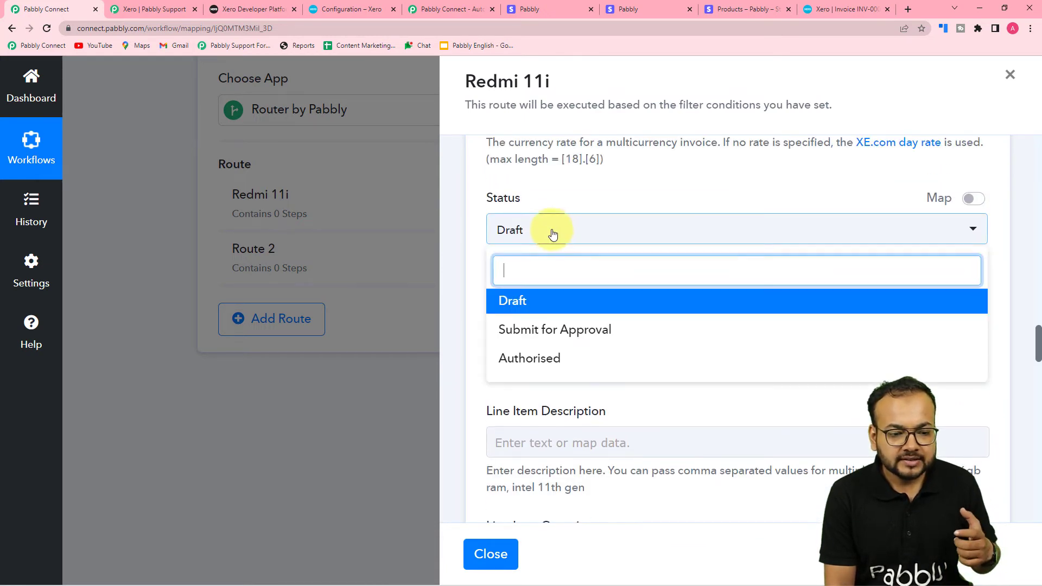
left_click(522, 360)
scroll(571, 180, "down", 1)
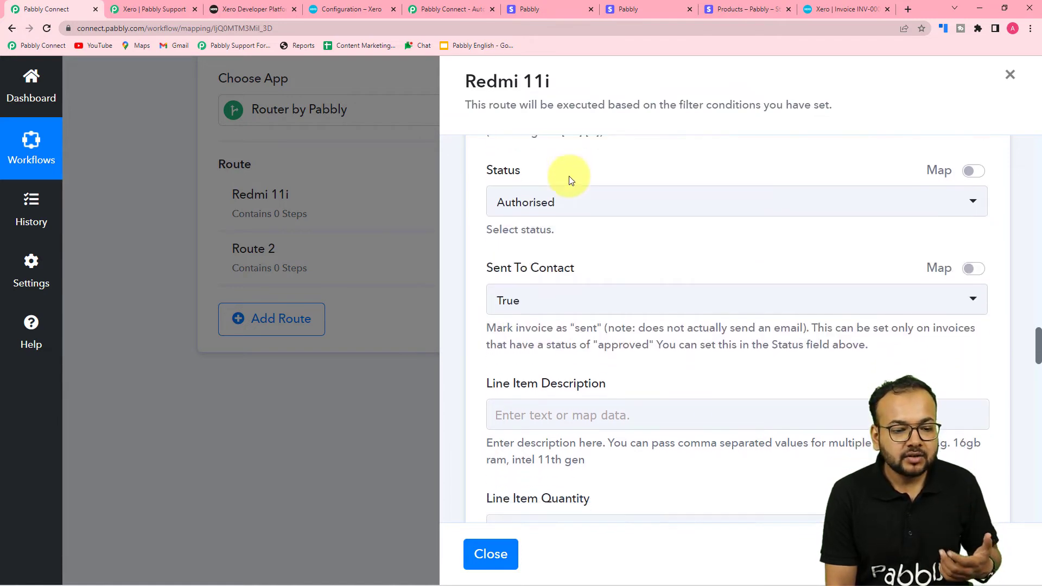
scroll(571, 180, "down", 3)
scroll(570, 178, "up", 1)
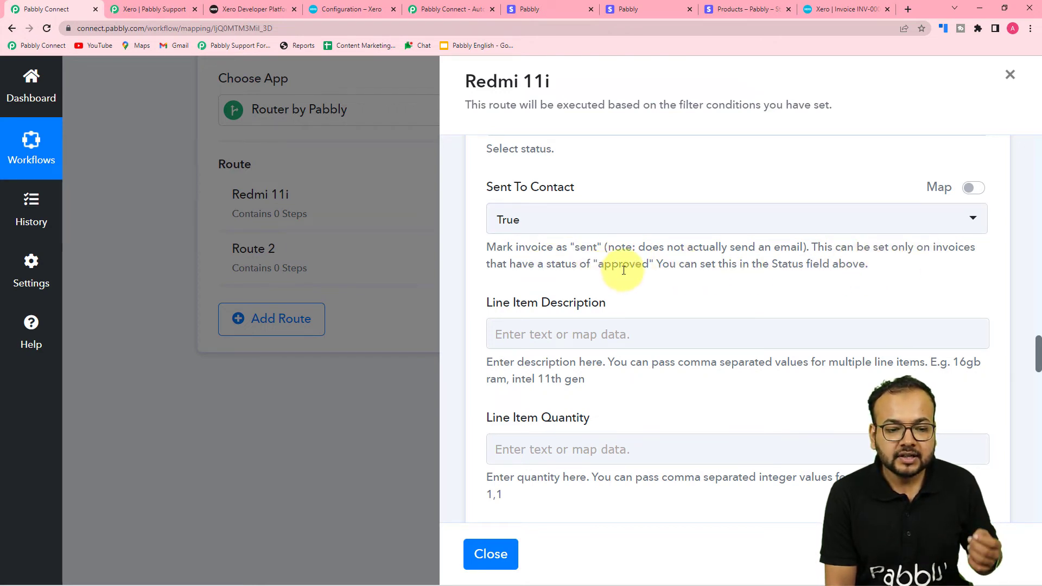
scroll(624, 269, "up", 2)
left_click(582, 240)
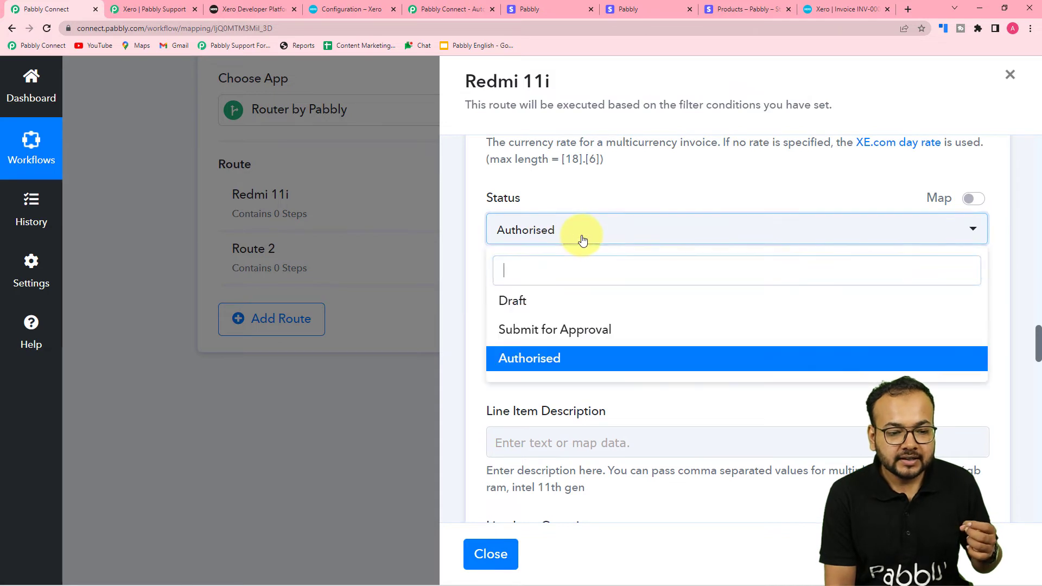
left_click(587, 187)
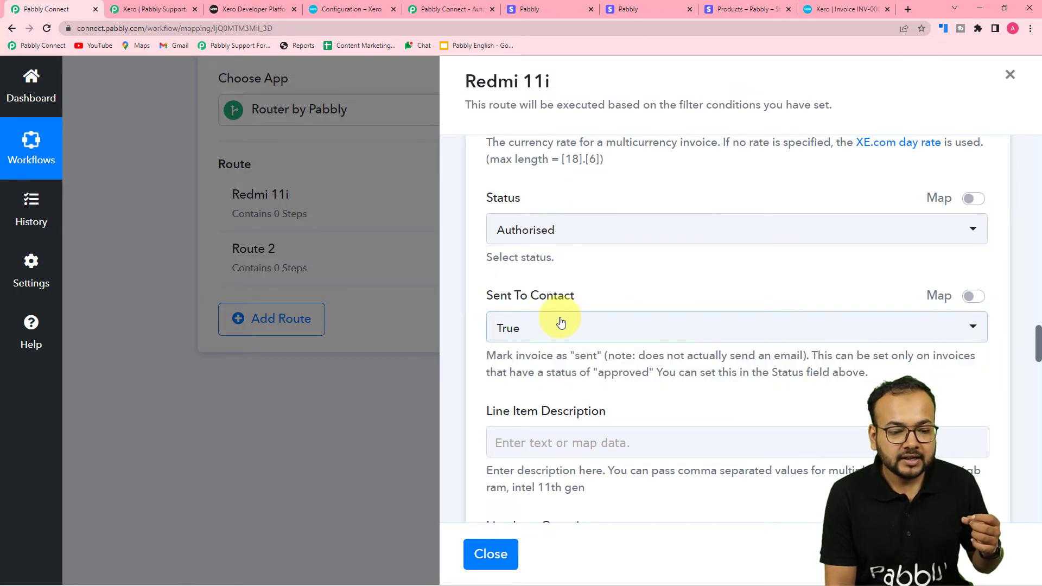
- Map the Line Item Unit Amount to the Result of the Number Formatter step, leaving the line item description and quantity empty
scroll(534, 237, "down", 3)
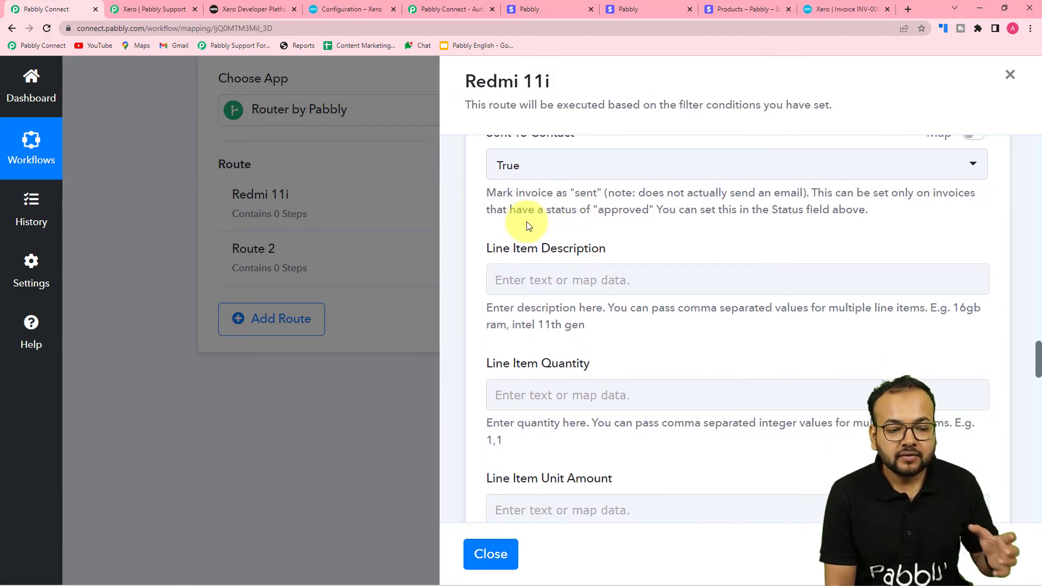
scroll(502, 210, "down", 2)
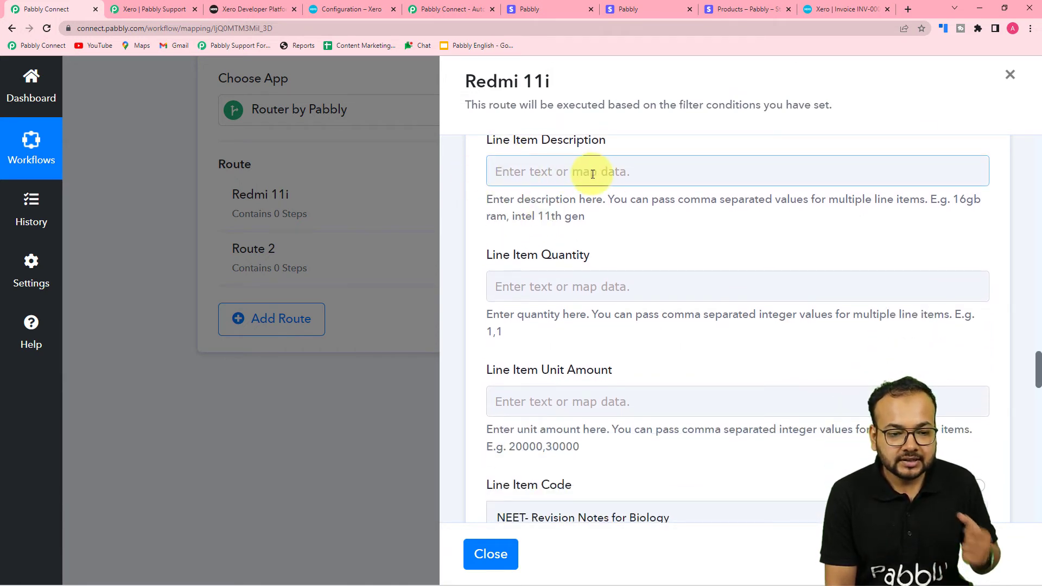
scroll(591, 223, "down", 1)
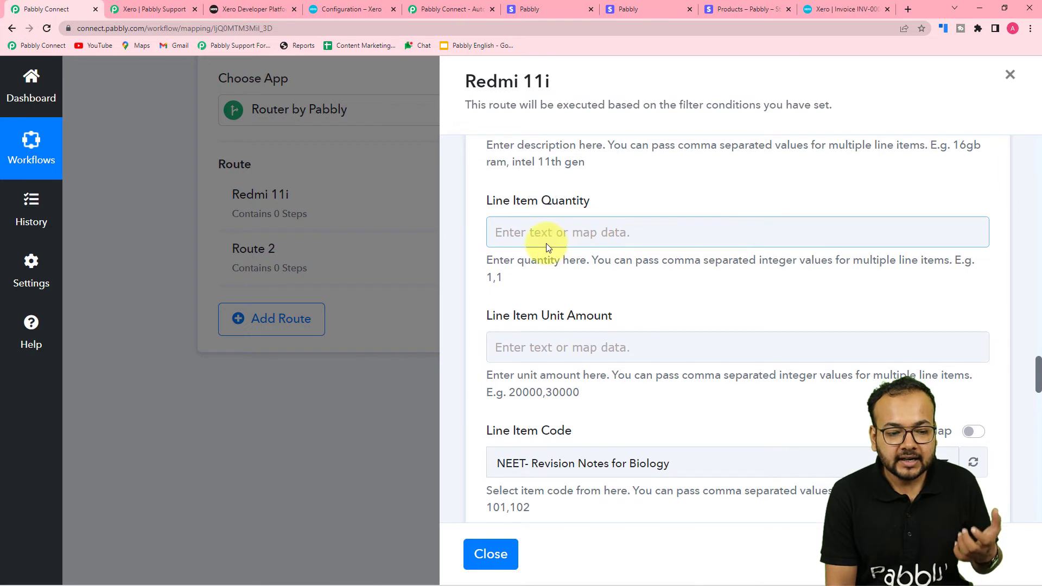
scroll(550, 243, "down", 1)
scroll(563, 268, "down", 1)
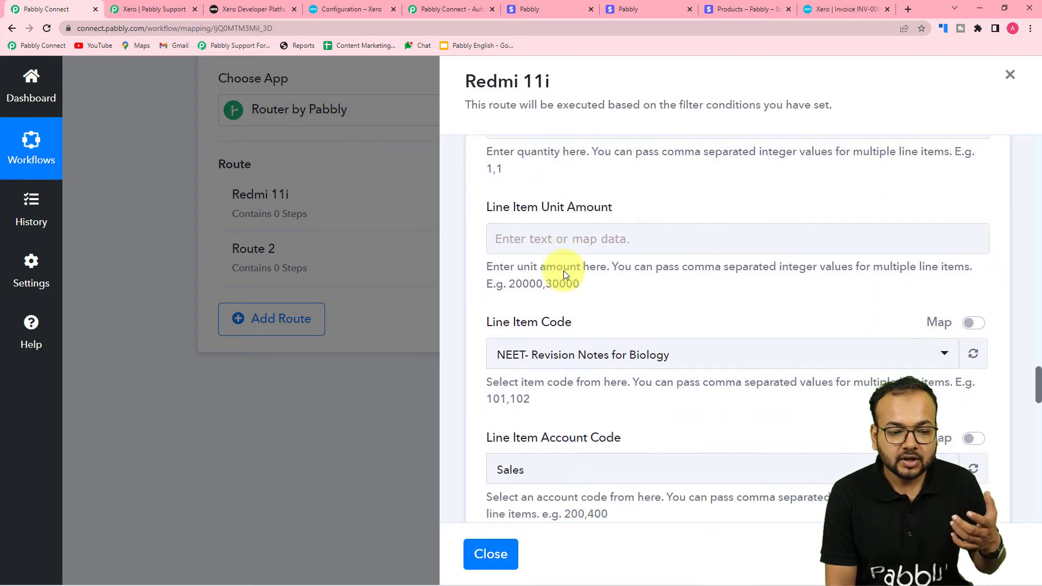
left_click(568, 234)
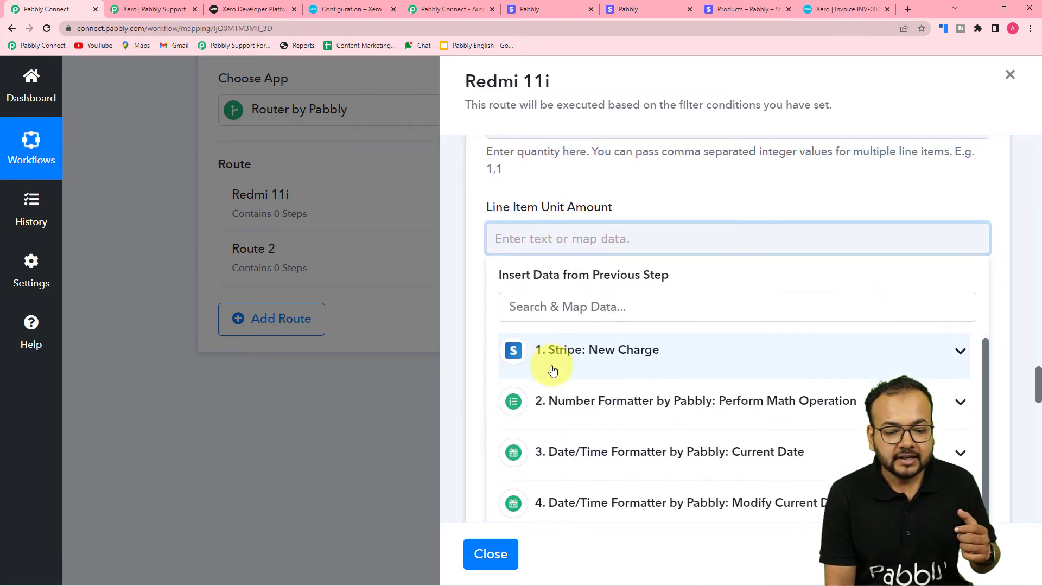
scroll(549, 369, "down", 1)
left_click(587, 395)
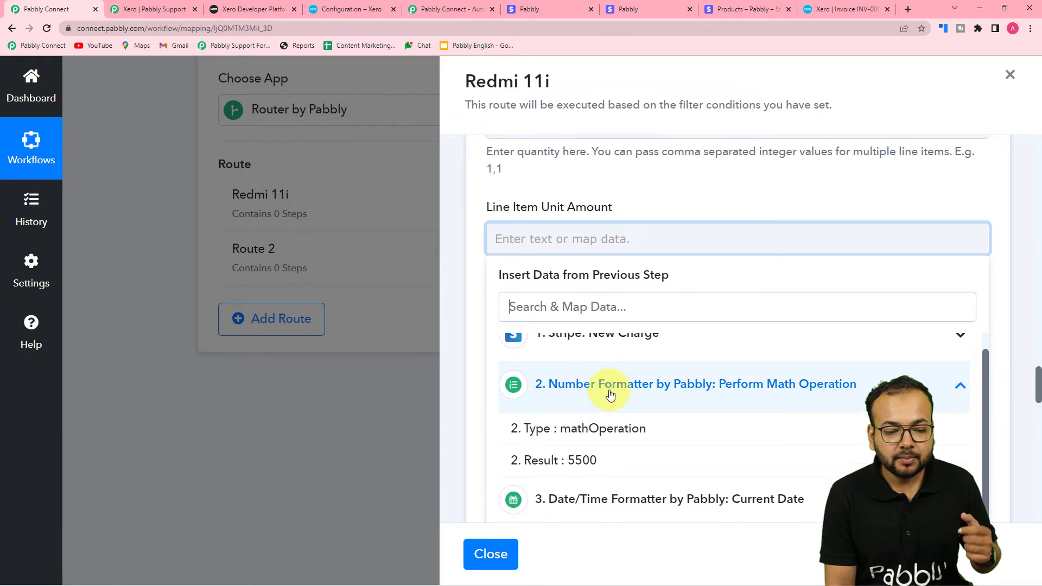
left_click(582, 464)
left_click(582, 198)
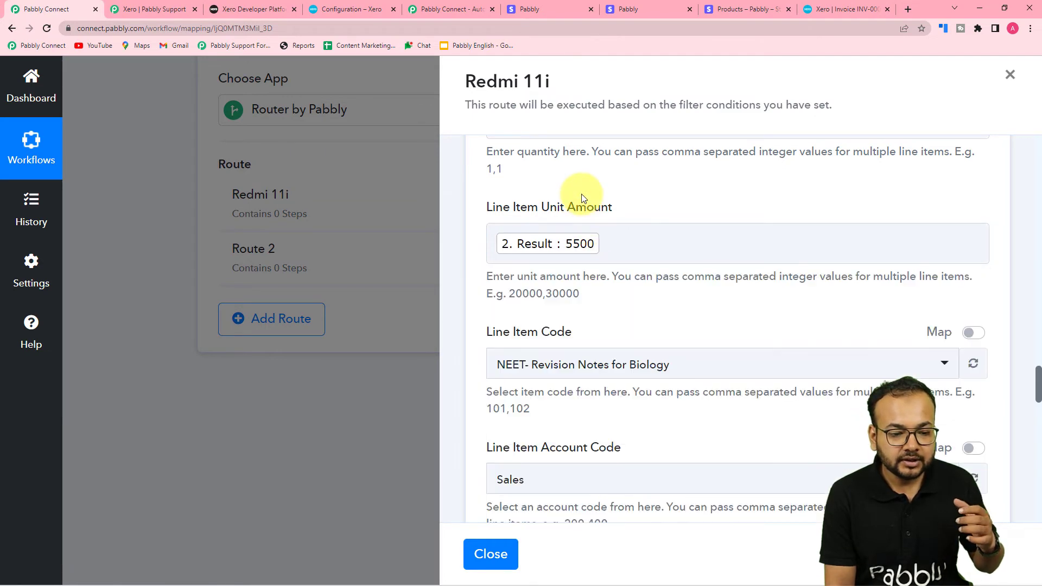
- Choose Redmi 11i as the Line Item Code
scroll(582, 198, "down", 2)
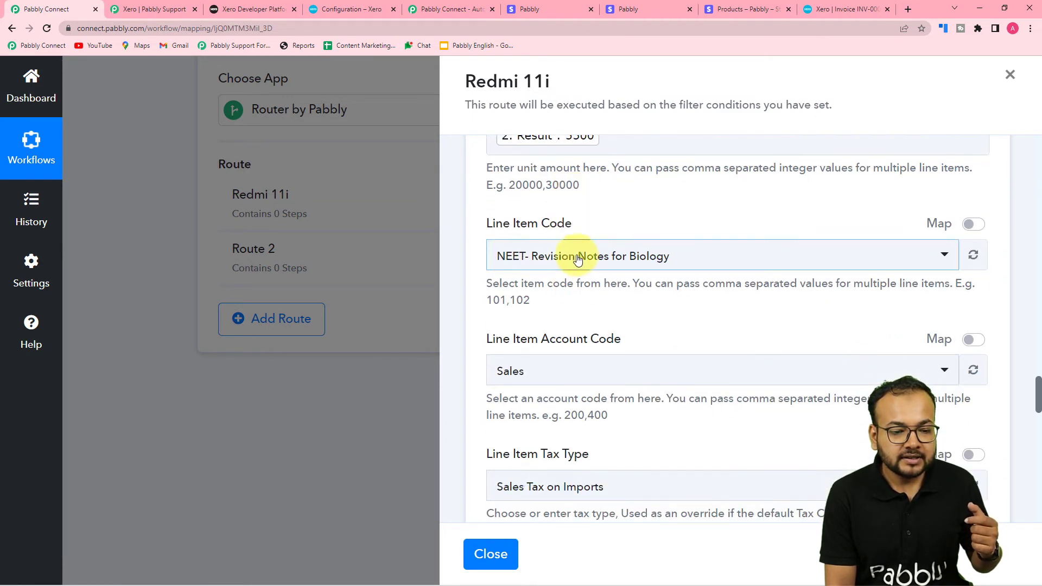
left_click(613, 266)
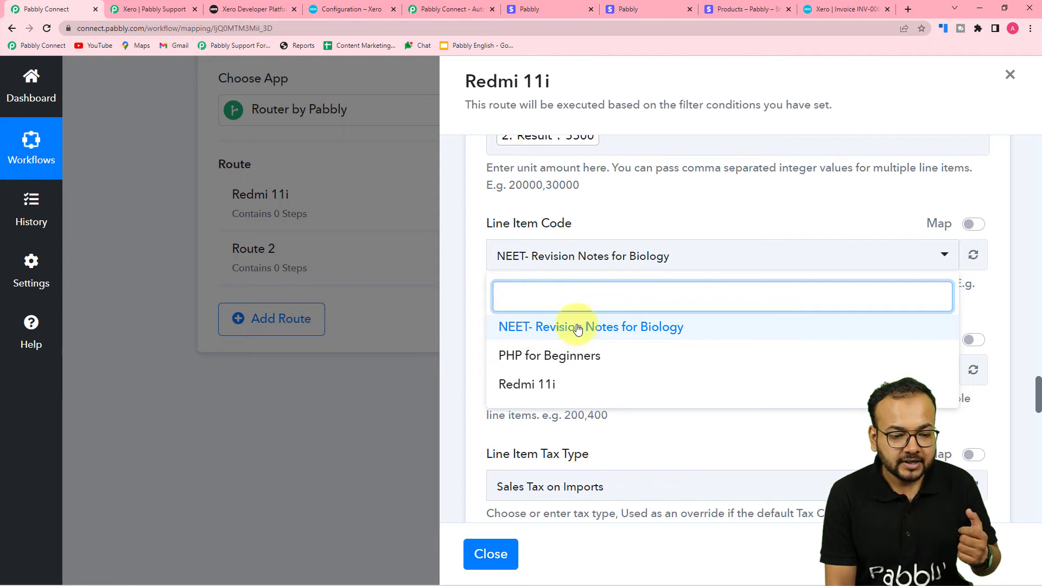
left_click(515, 385)
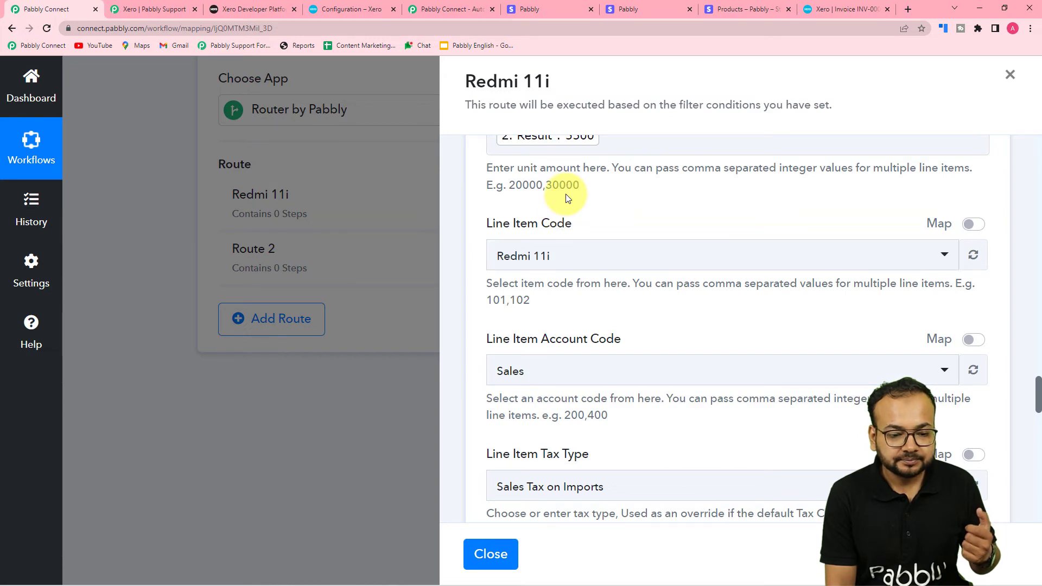
- Review the remaining line item fields, from account code and tax type through discount, tracking category and branding theme
scroll(567, 198, "down", 4)
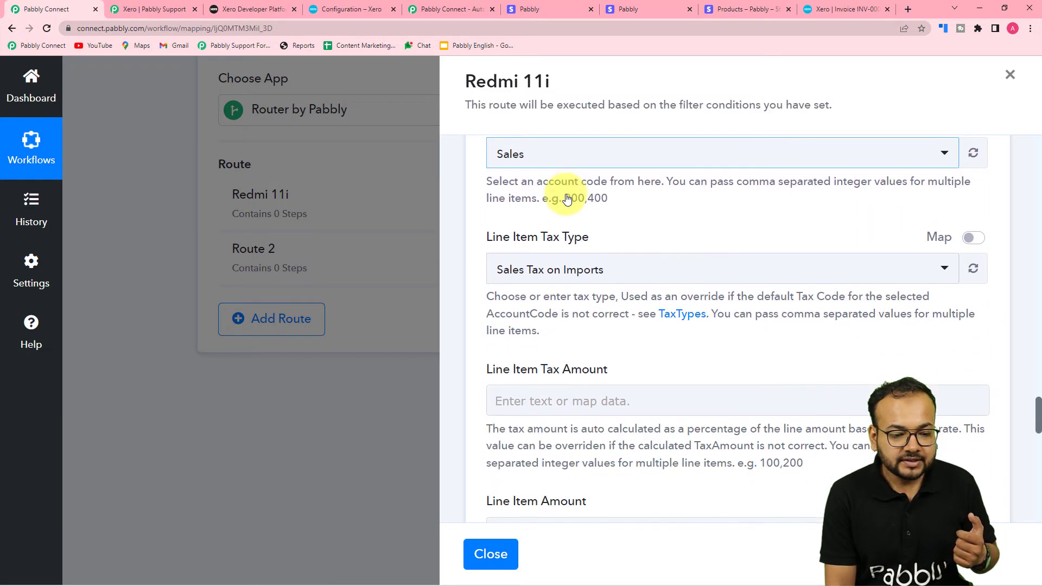
scroll(567, 198, "down", 2)
scroll(566, 195, "down", 6)
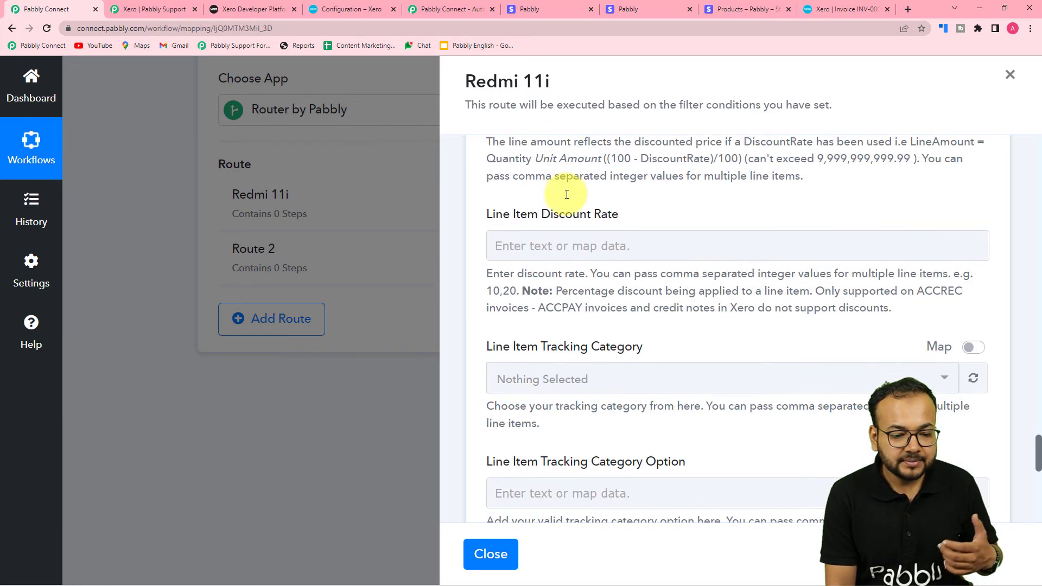
scroll(564, 202, "down", 4)
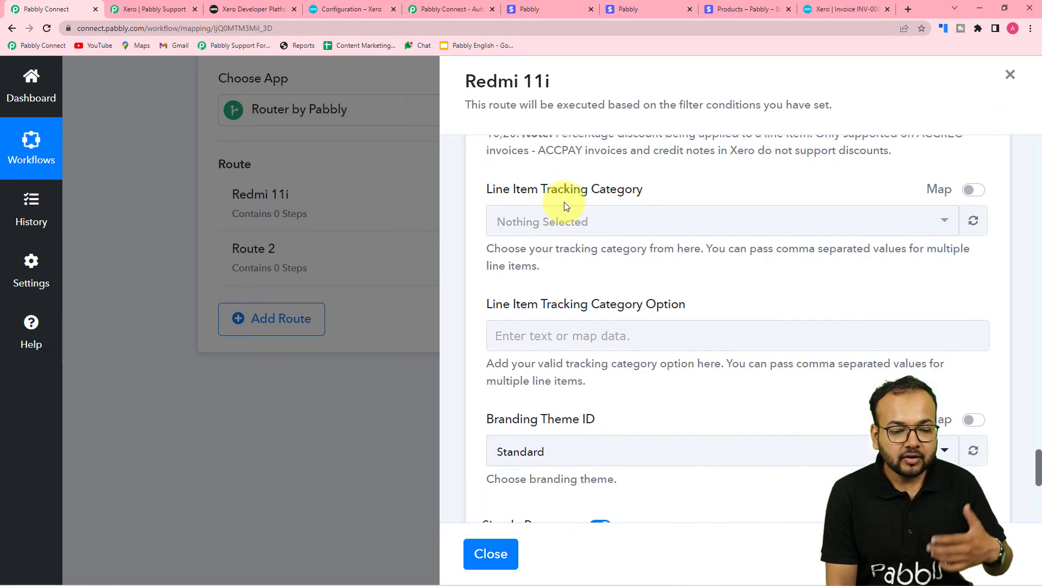
scroll(564, 203, "up", 1)
scroll(564, 203, "up", 3)
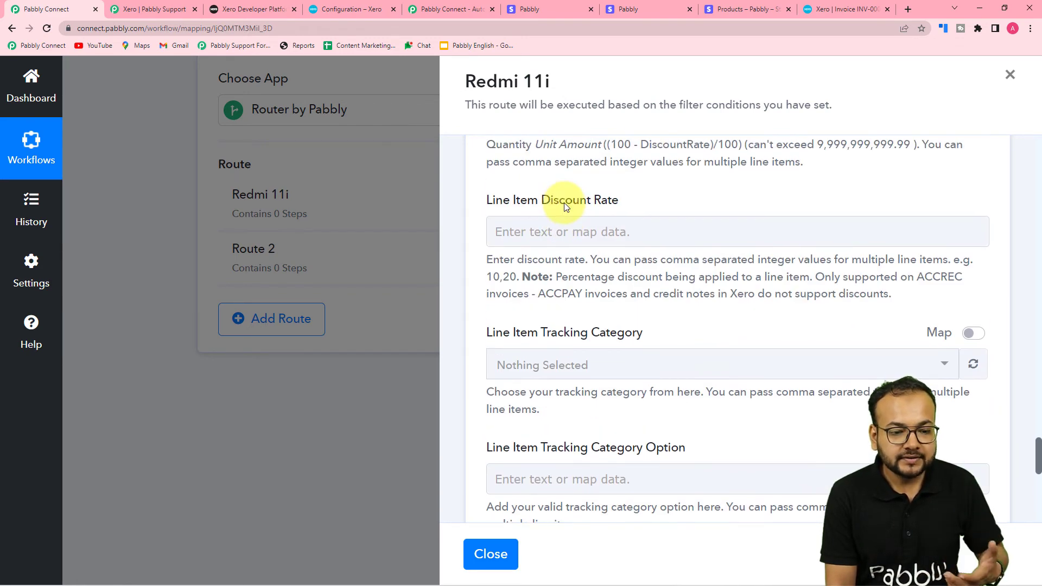
scroll(564, 203, "up", 7)
scroll(564, 206, "up", 6)
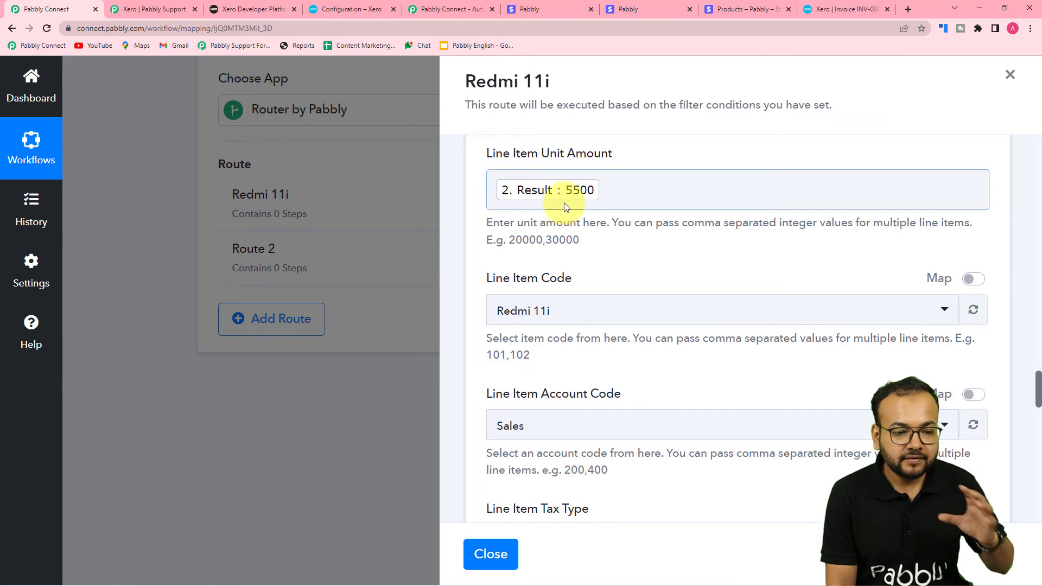
scroll(564, 205, "up", 1)
scroll(565, 203, "down", 2)
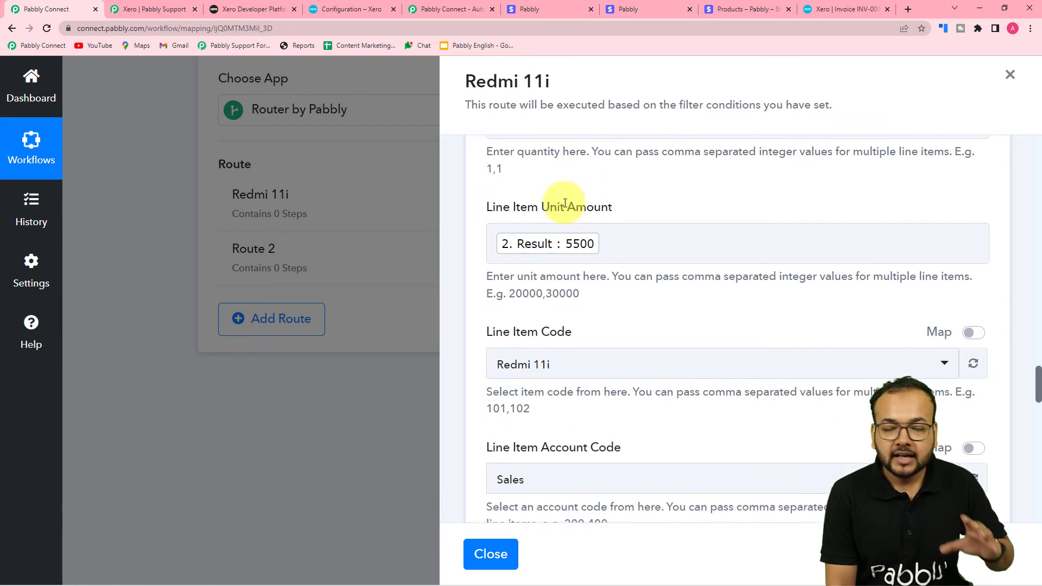
scroll(564, 207, "down", 7)
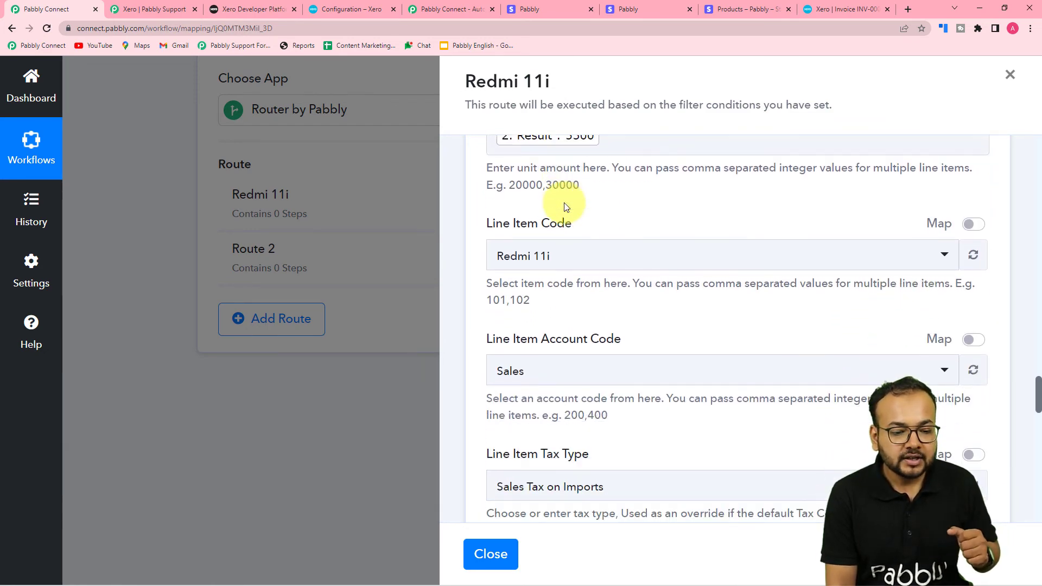
scroll(564, 206, "down", 8)
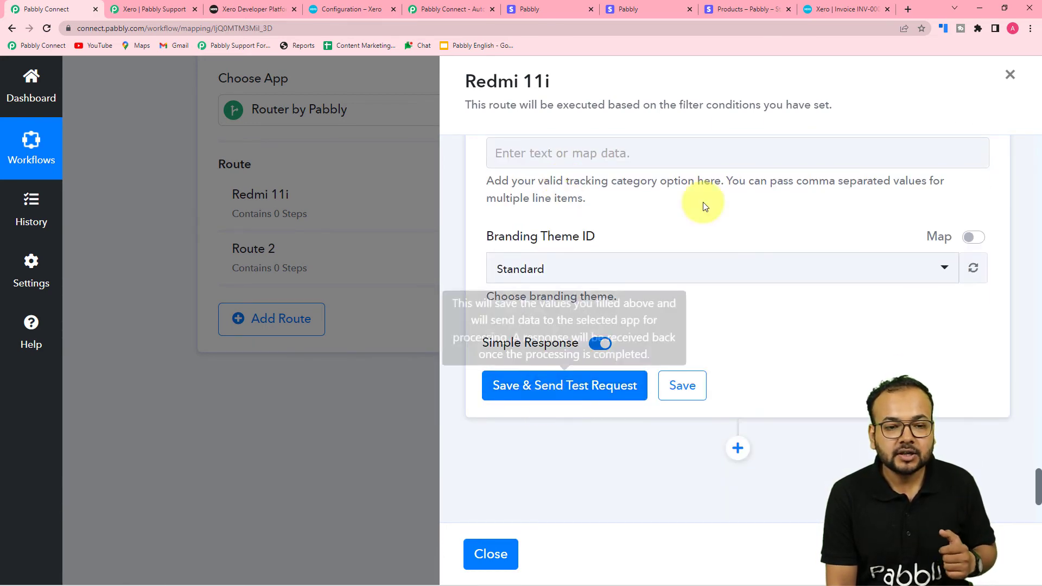
- Switch to Xero and check the list of existing invoices before testing, returning to the Pabbly Connect workflow
left_click(829, 5)
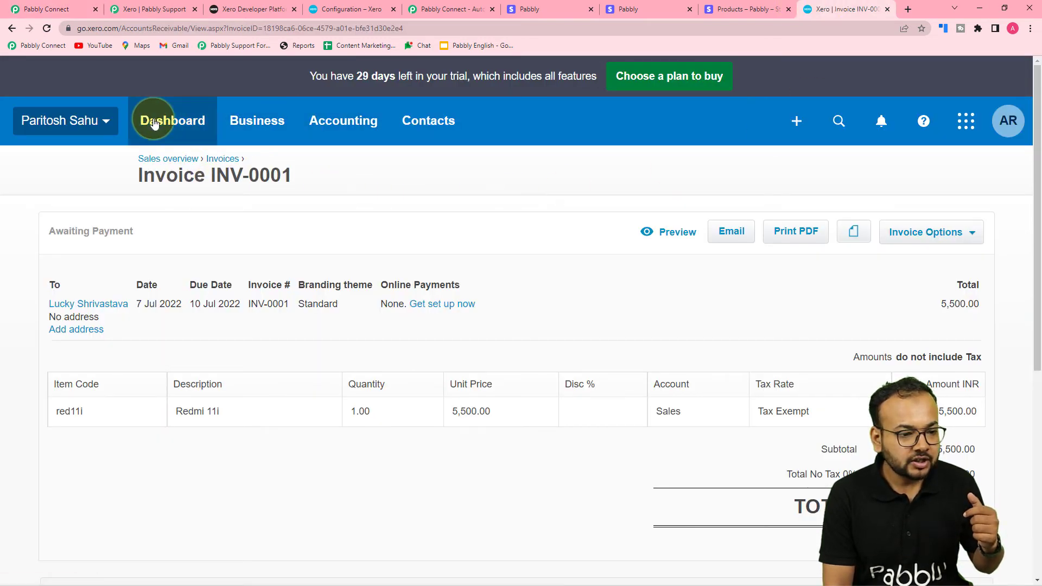
left_click(14, 27)
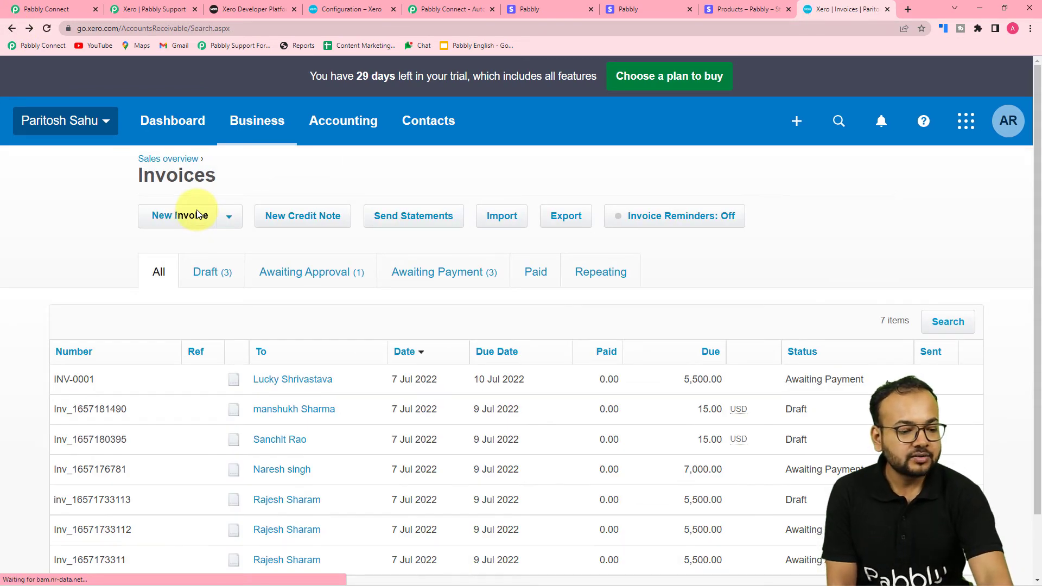
scroll(249, 217, "down", 1)
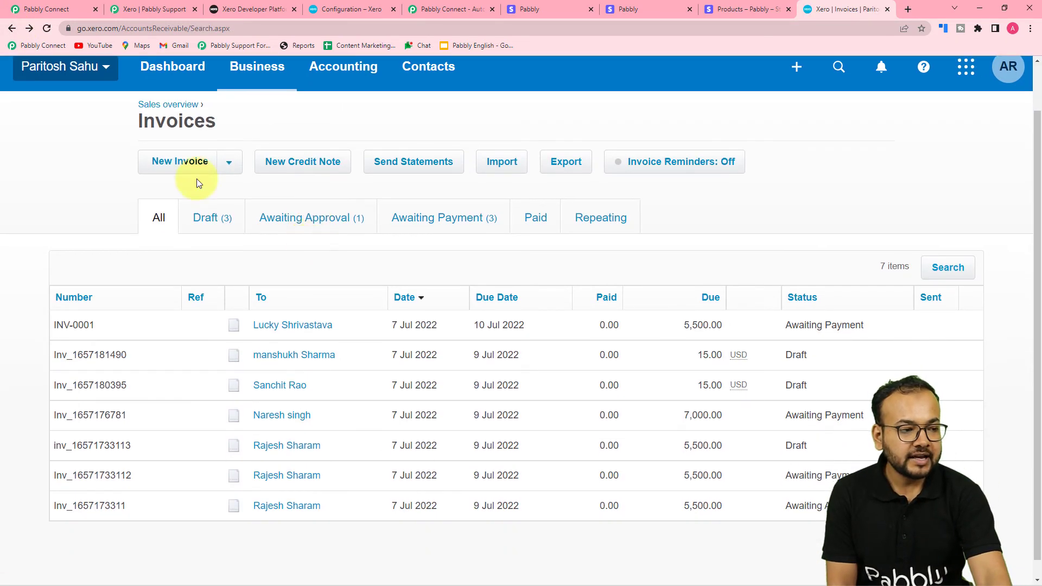
left_click(62, 11)
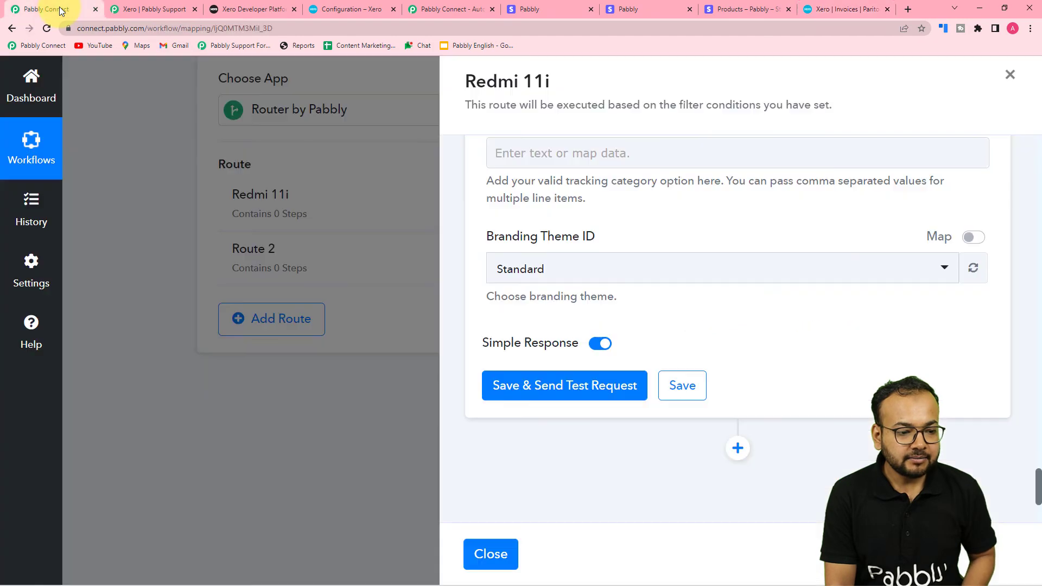
- Save the Redmi 11i invoice action with a test request and examine the invoice and contact details in the response
left_click(500, 385)
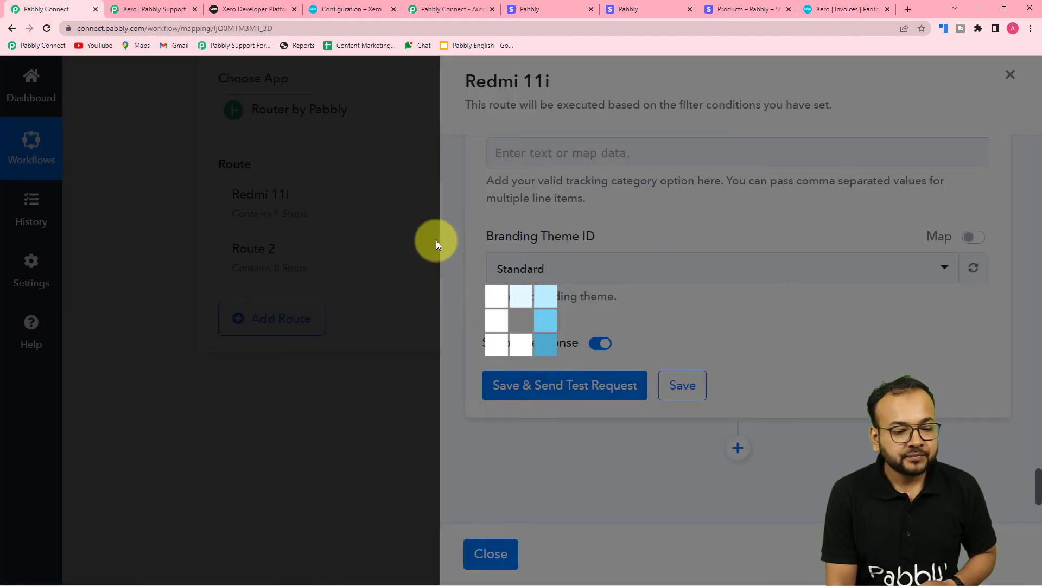
scroll(593, 300, "down", 7)
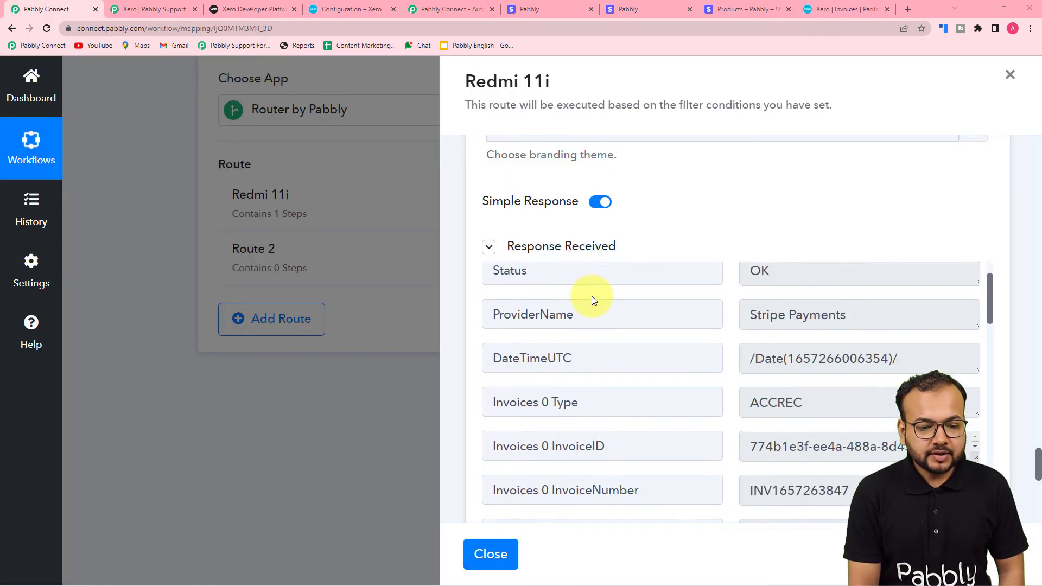
scroll(571, 336, "down", 3)
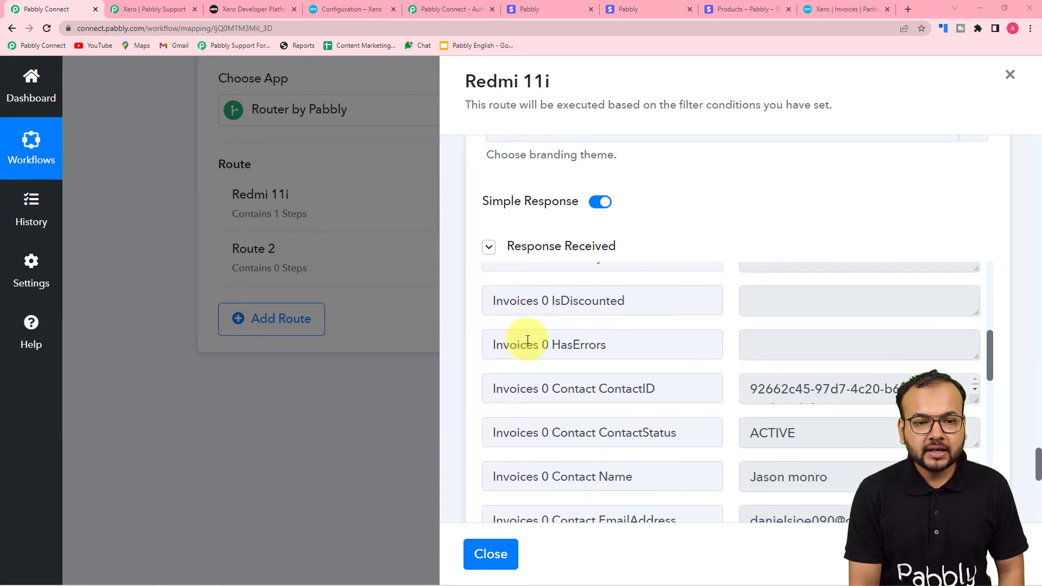
scroll(528, 340, "down", 1)
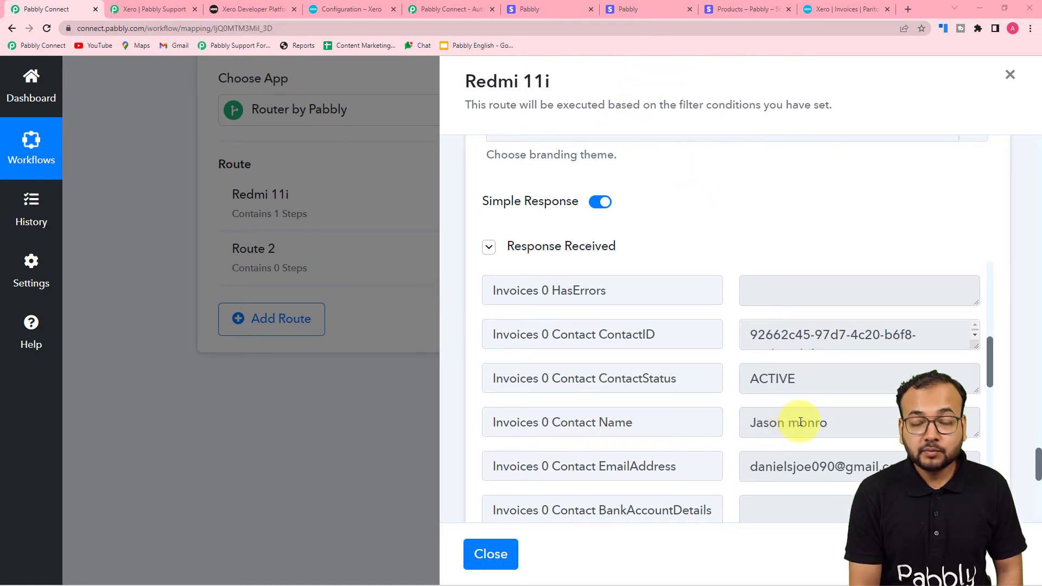
- Switch to Xero, refresh the invoice list and open the newly created invoice to check its dates, line item and total
left_click(740, 10)
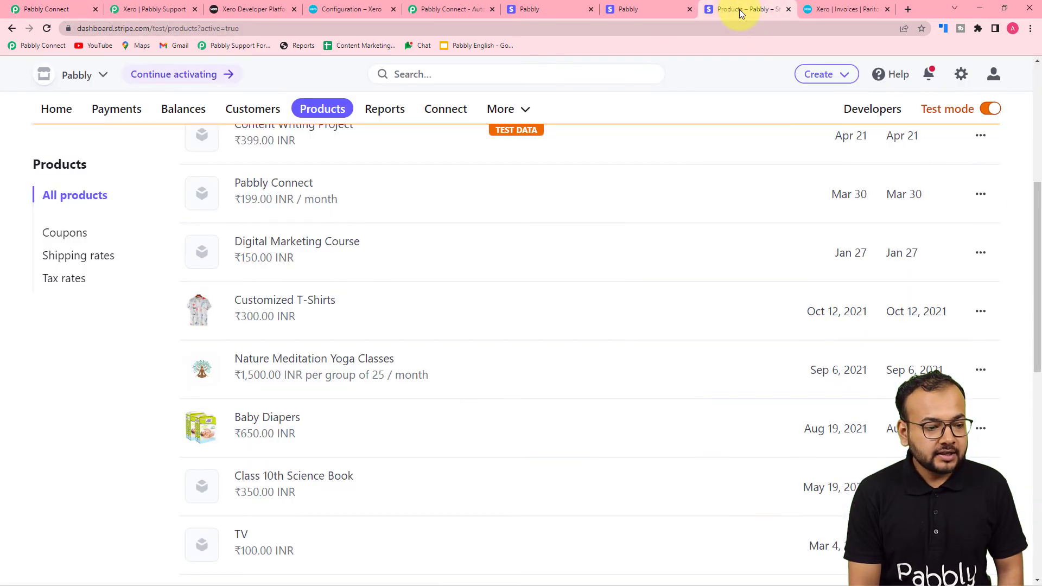
left_click(833, 9)
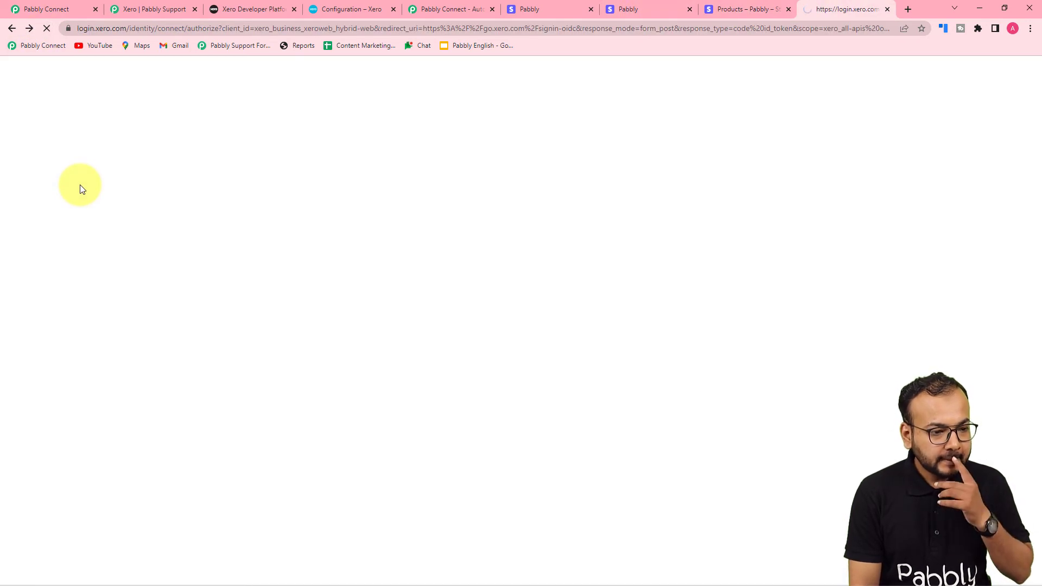
scroll(80, 185, "down", 3)
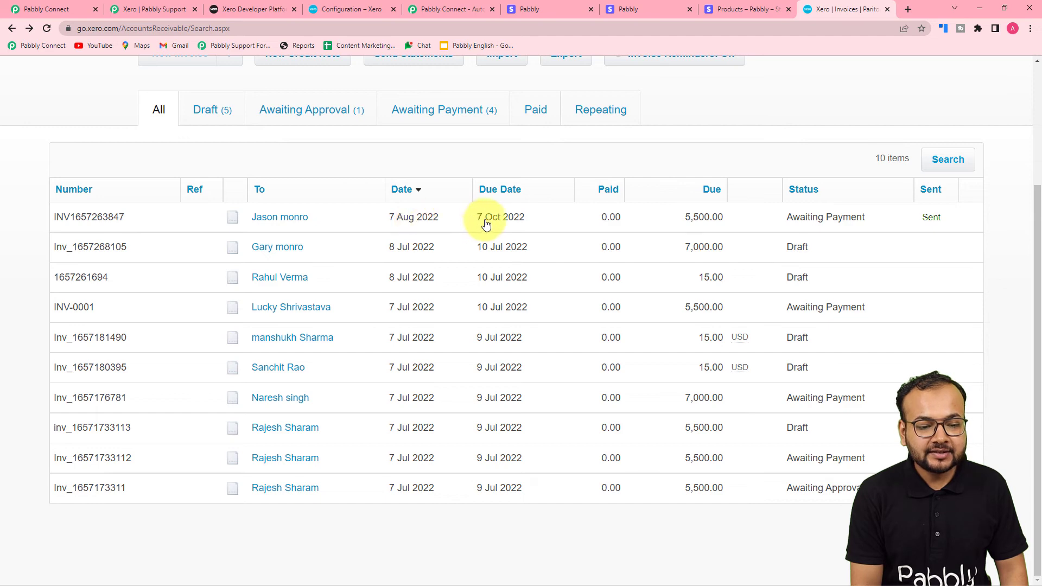
left_click(104, 217)
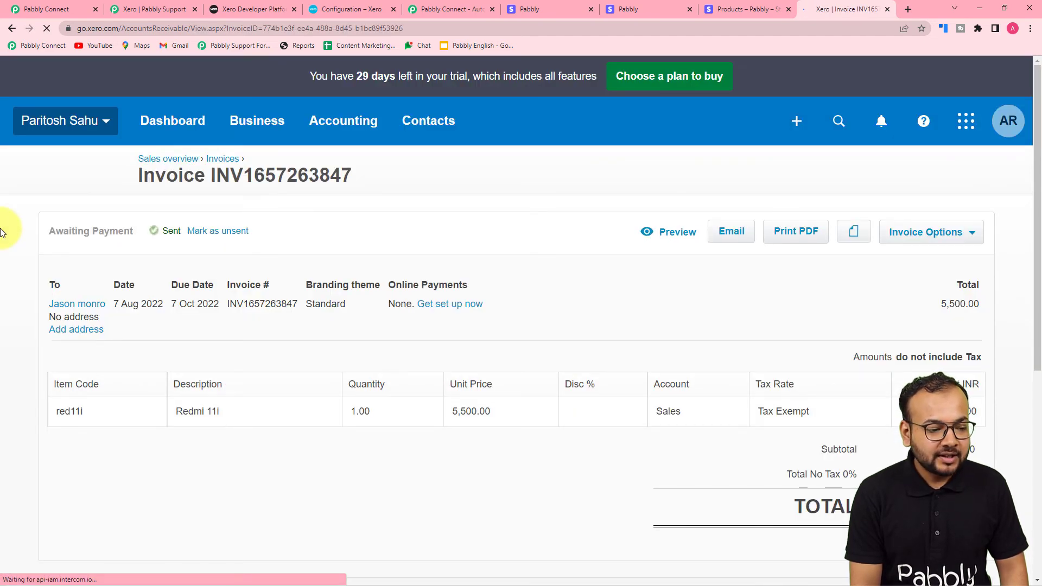
scroll(0, 232, "down", 2)
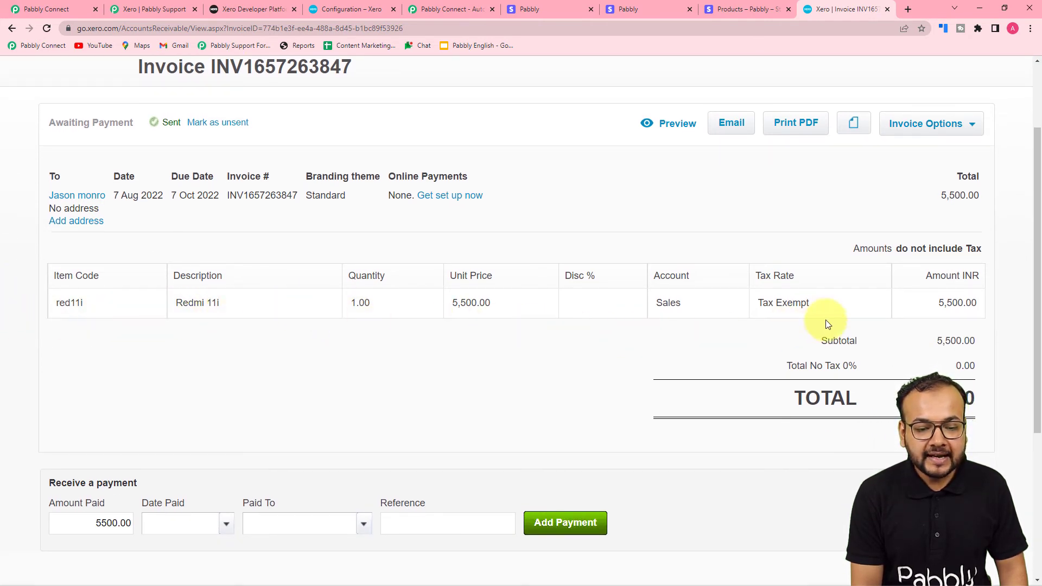
scroll(678, 354, "down", 2)
scroll(422, 269, "up", 2)
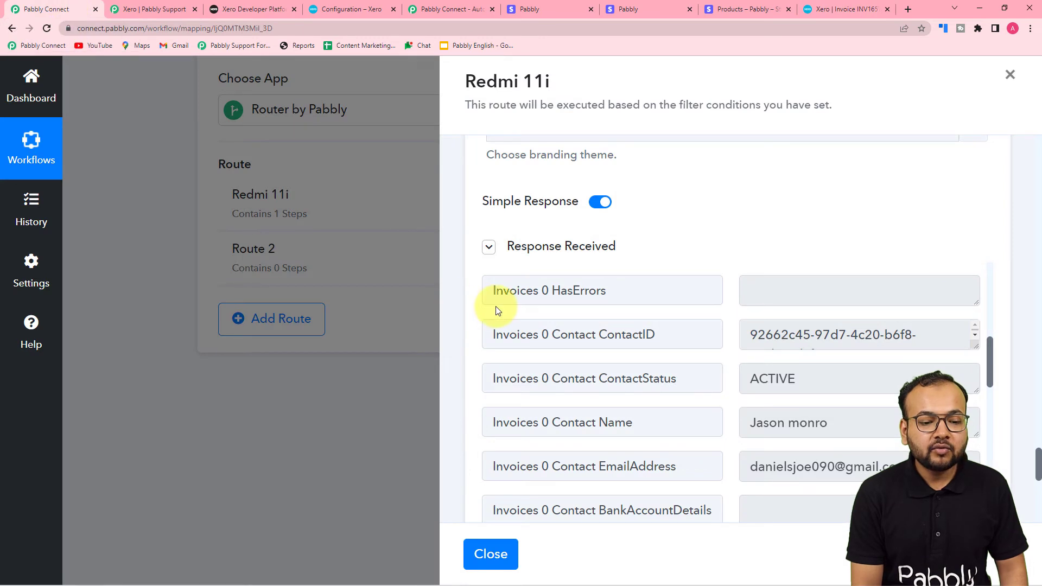
- Finish viewing the Redmi 11i route's response, close the route and clone it in the router
scroll(498, 310, "down", 4)
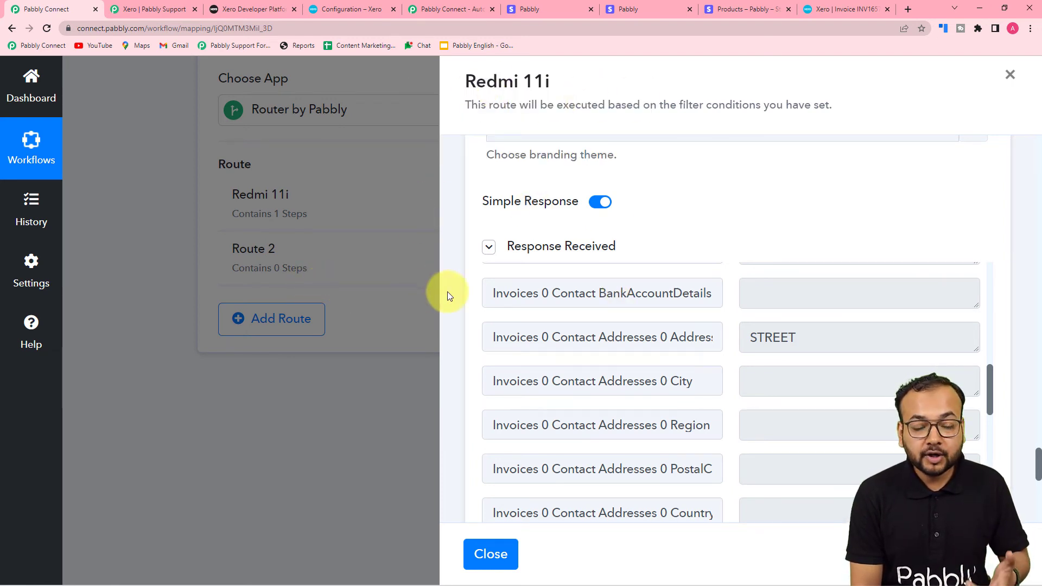
left_click(487, 553)
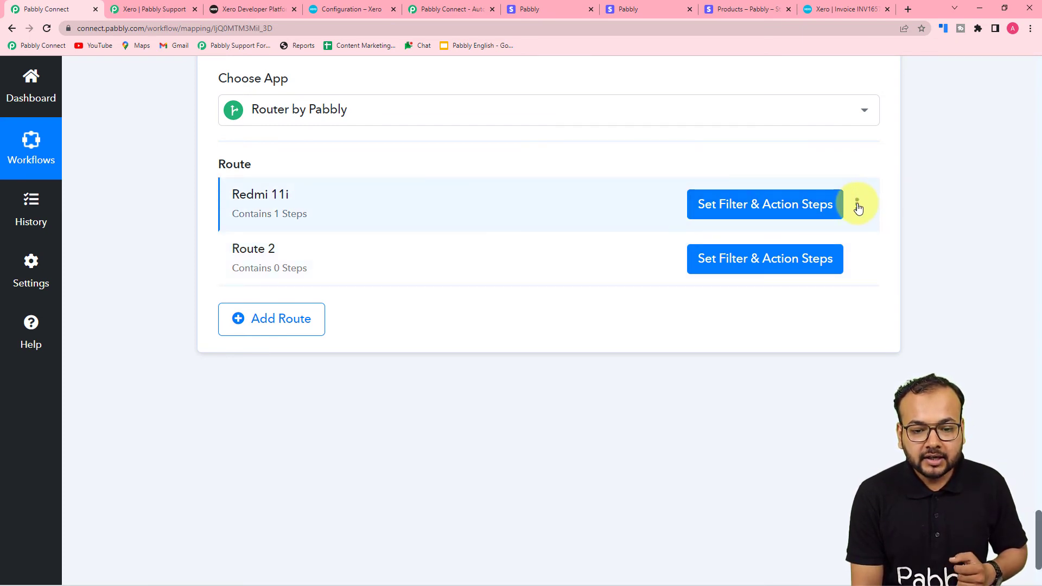
left_click(857, 205)
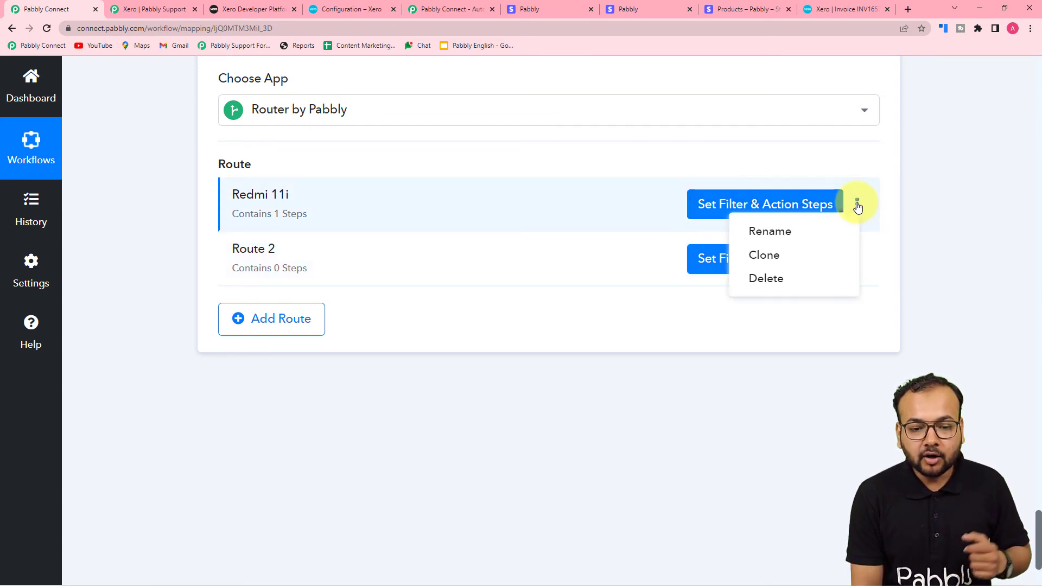
left_click(764, 255)
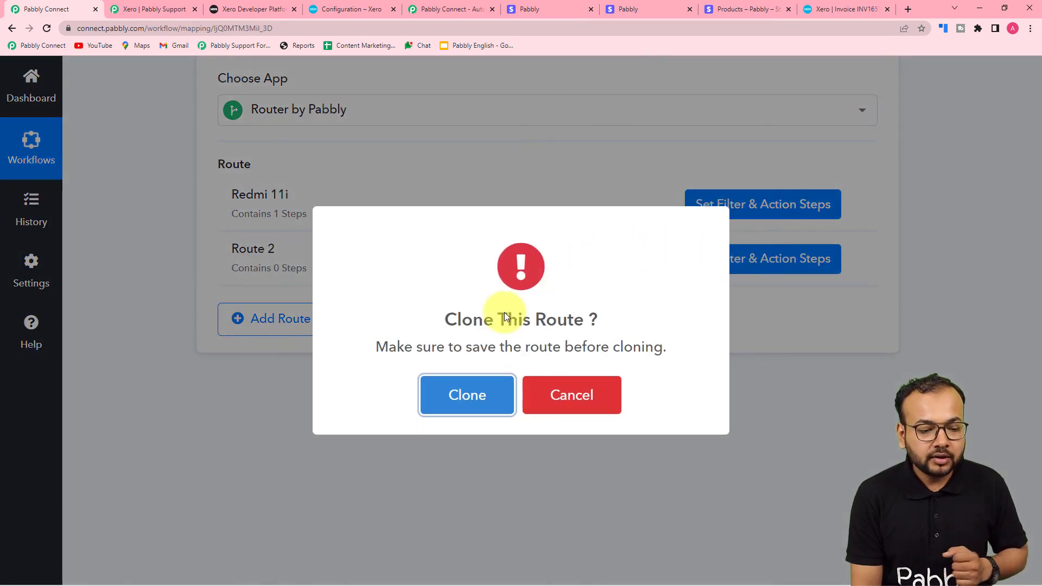
left_click(457, 399)
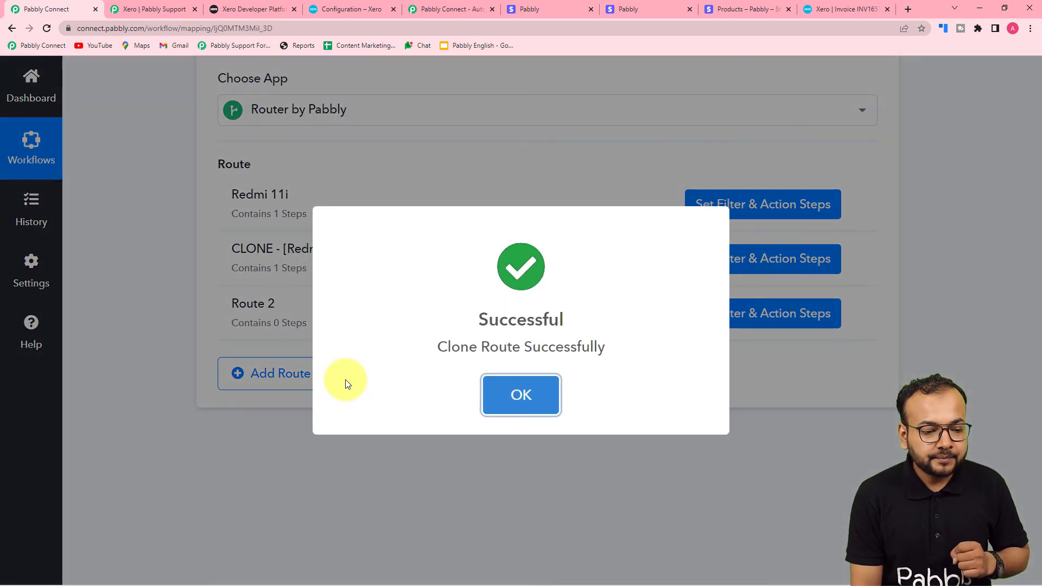
left_click(500, 399)
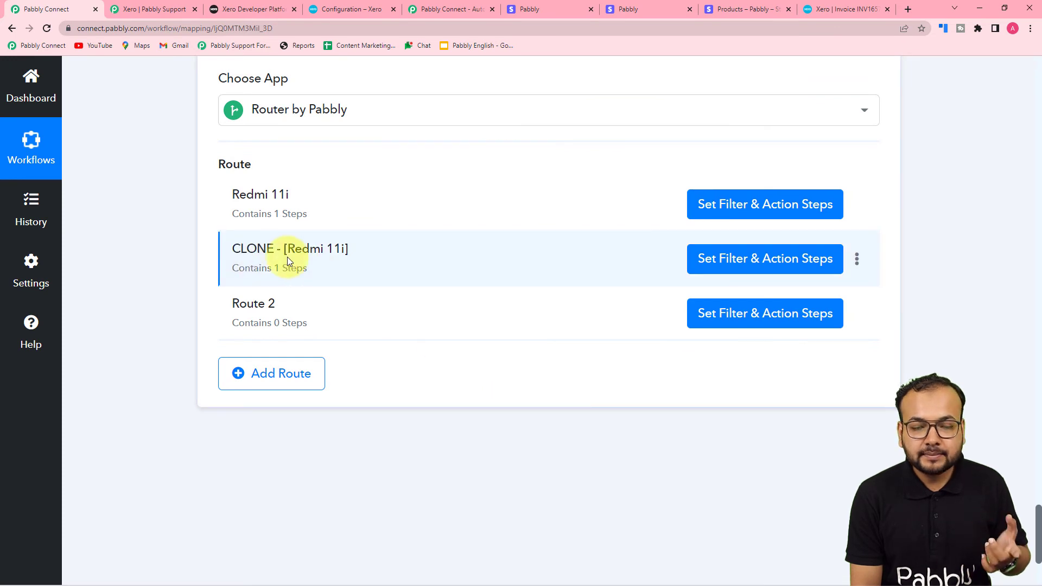
- In the cloned route's filter, set the comparison value to 7000, matching the NEET notes price on the Stripe checkout page
left_click(735, 266)
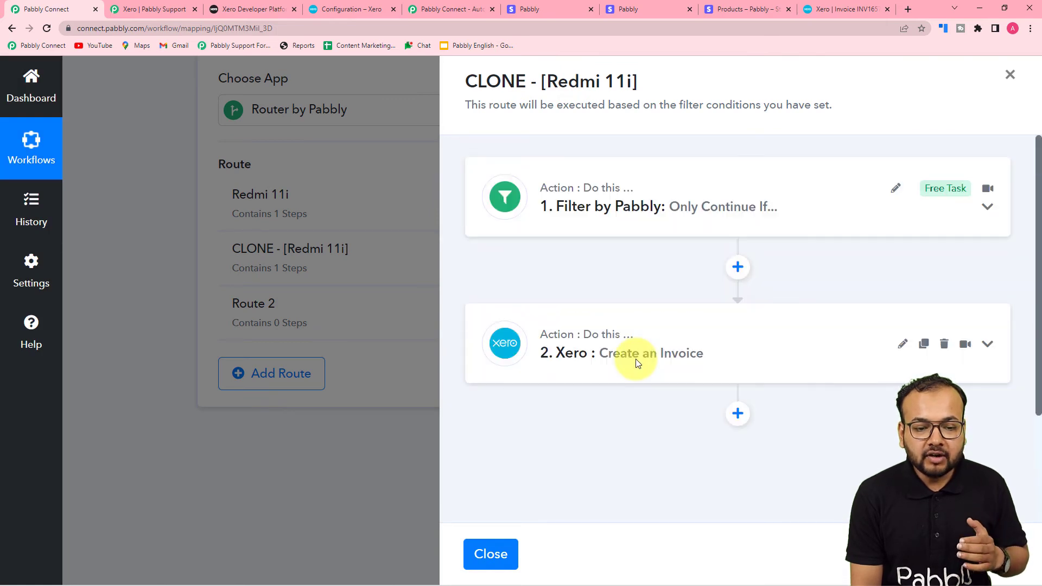
left_click(695, 226)
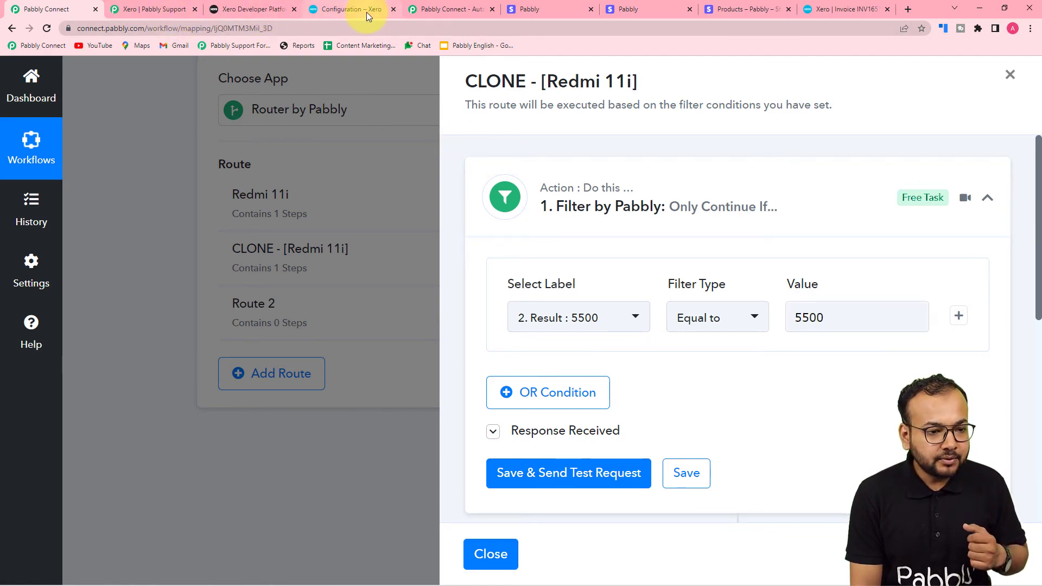
left_click(634, 6)
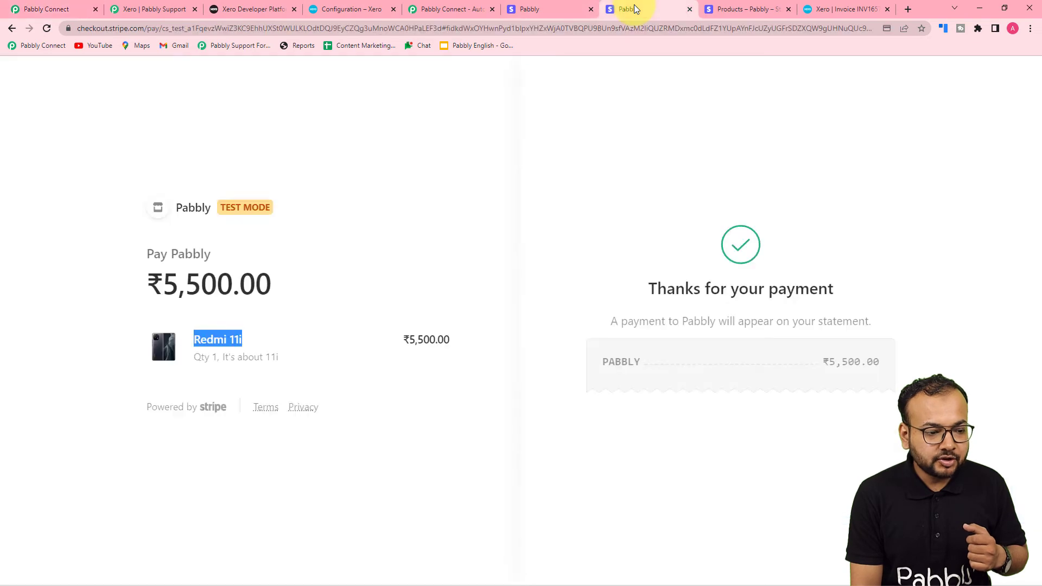
left_click(551, 12)
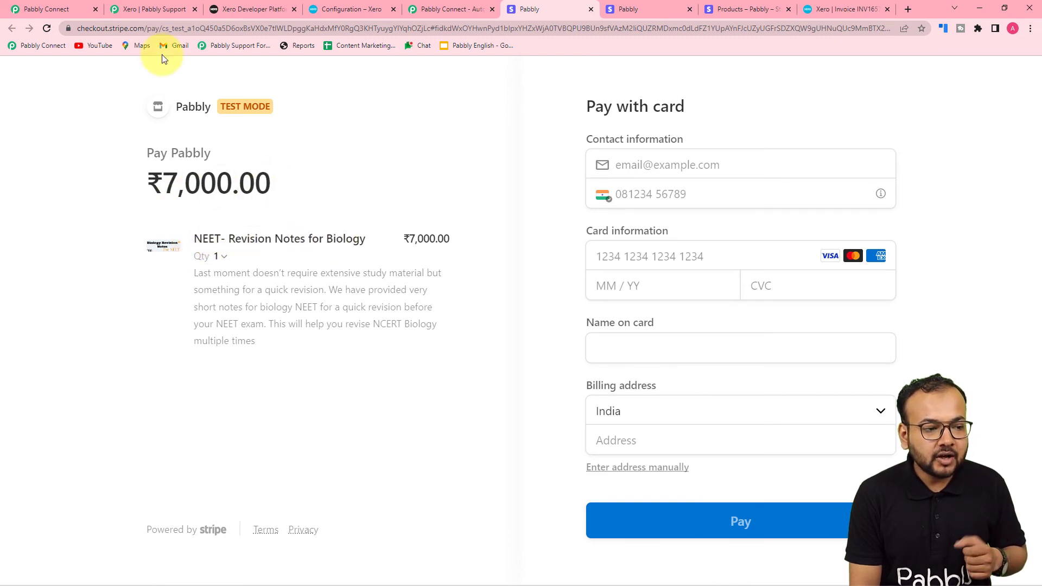
left_click(91, 5)
left_click(809, 317)
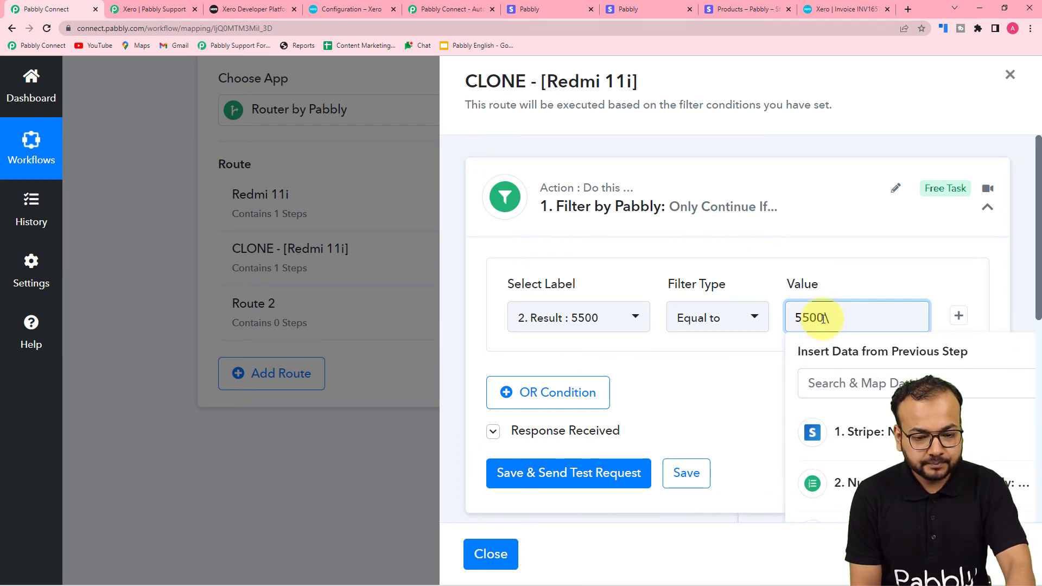
key("BackSpace")
type("70")
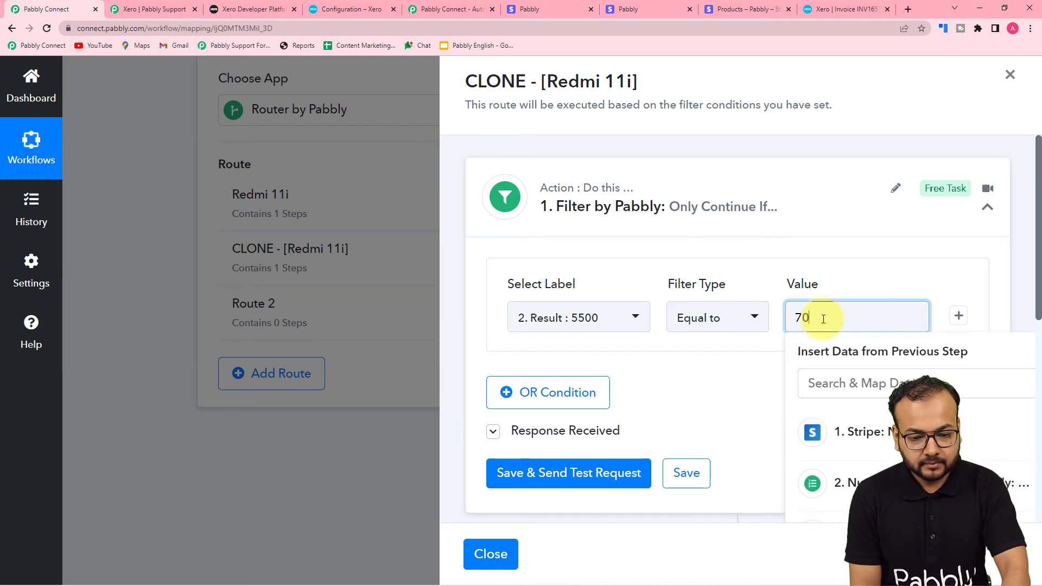
left_click(713, 365)
- Save the cloned route's filter with a test request and compare the response with the filter condition
scroll(713, 365, "down", 3)
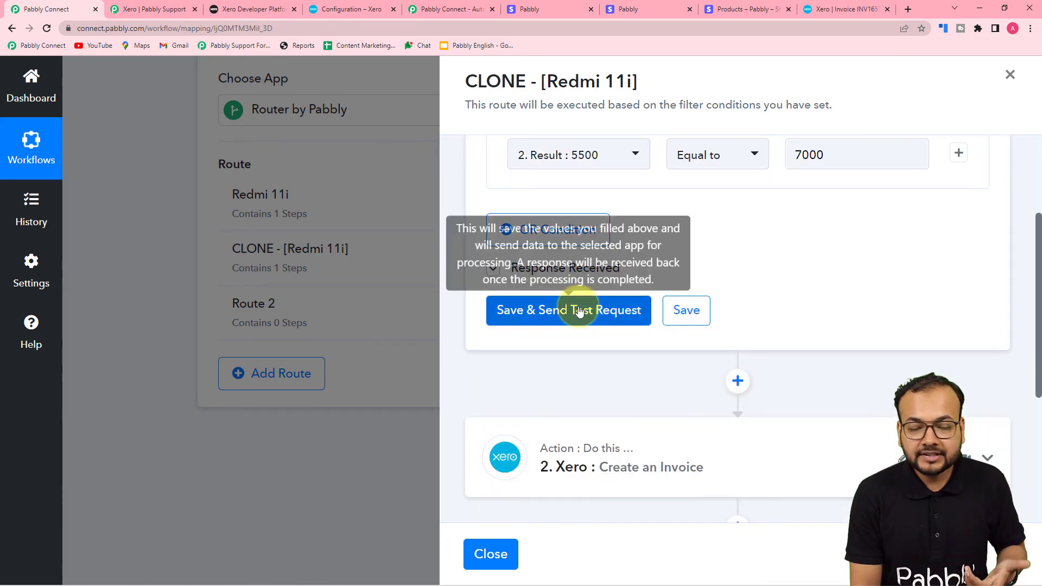
left_click(548, 314)
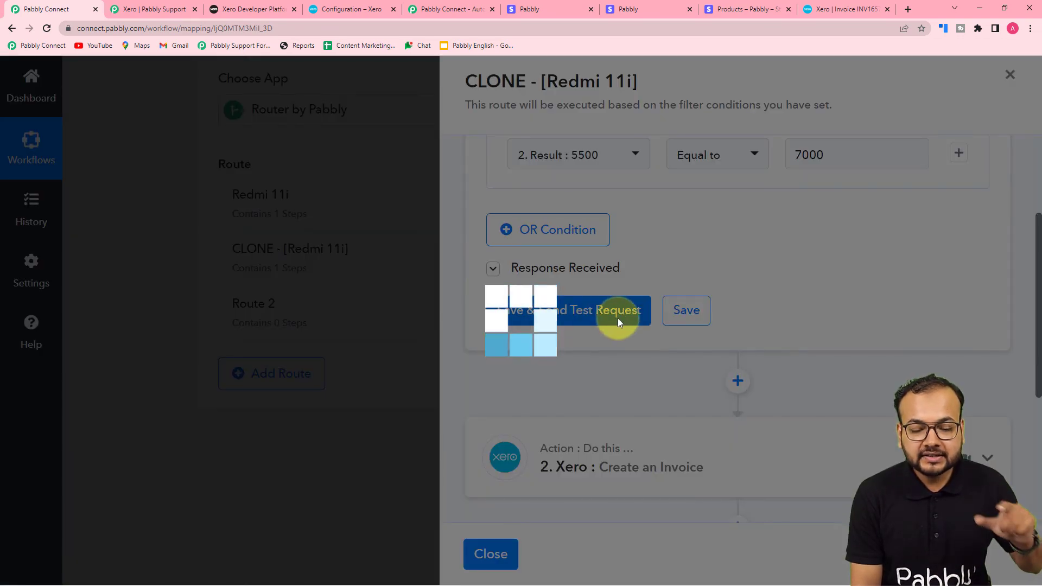
scroll(917, 340, "down", 1)
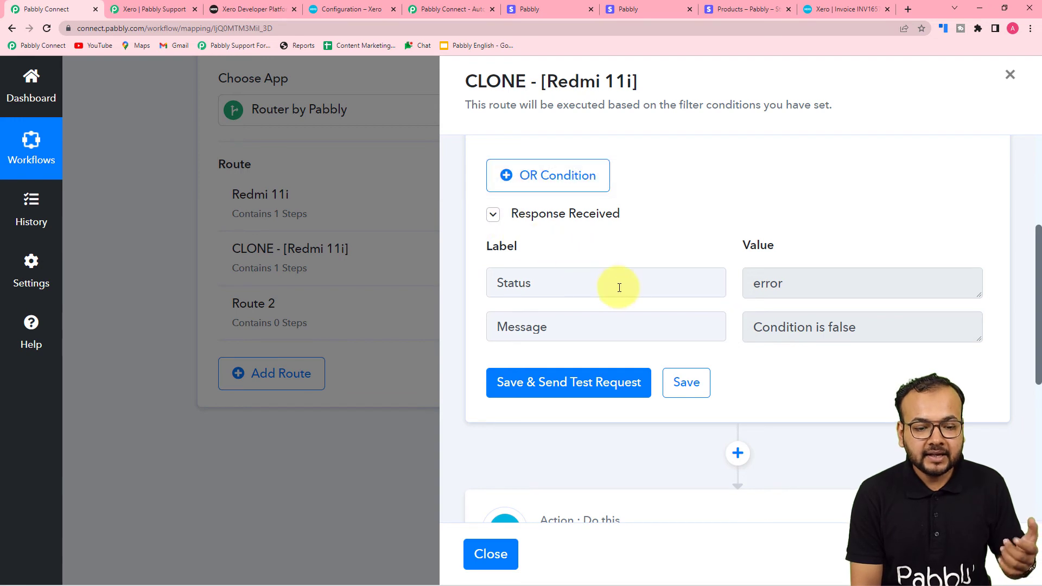
scroll(794, 255, "up", 2)
scroll(791, 334, "up", 2)
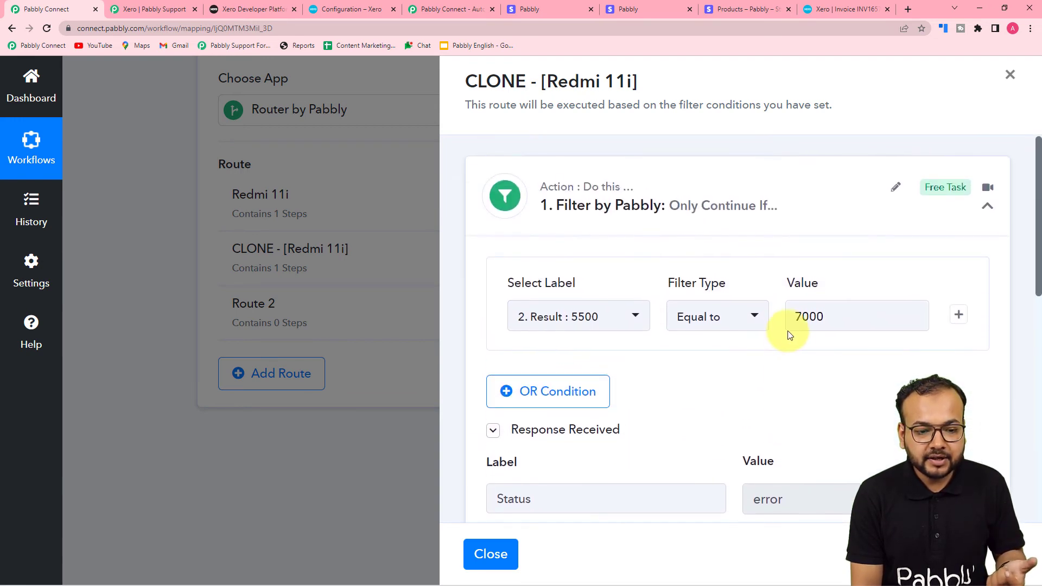
scroll(791, 335, "down", 1)
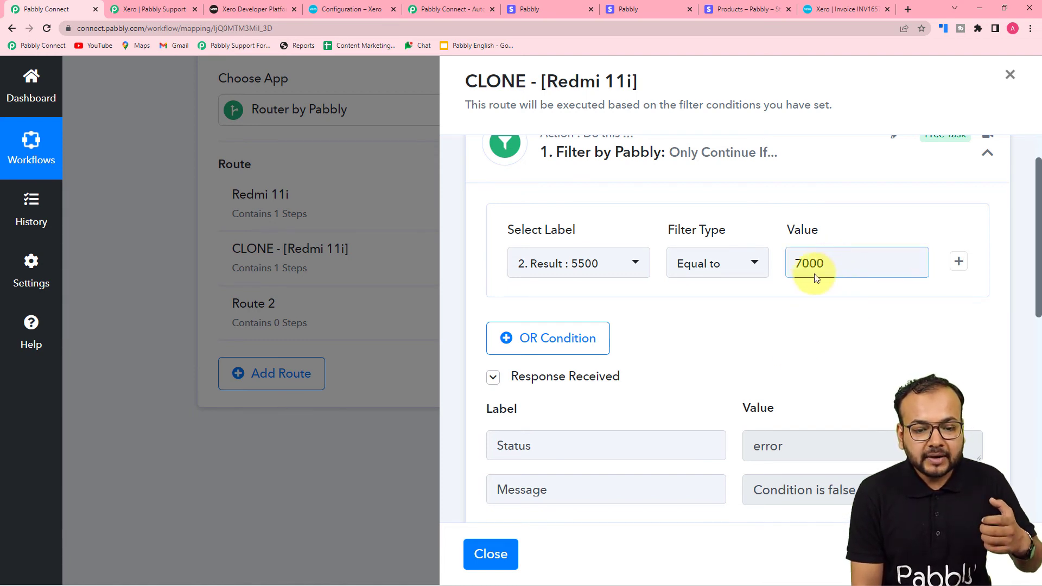
scroll(852, 320, "down", 2)
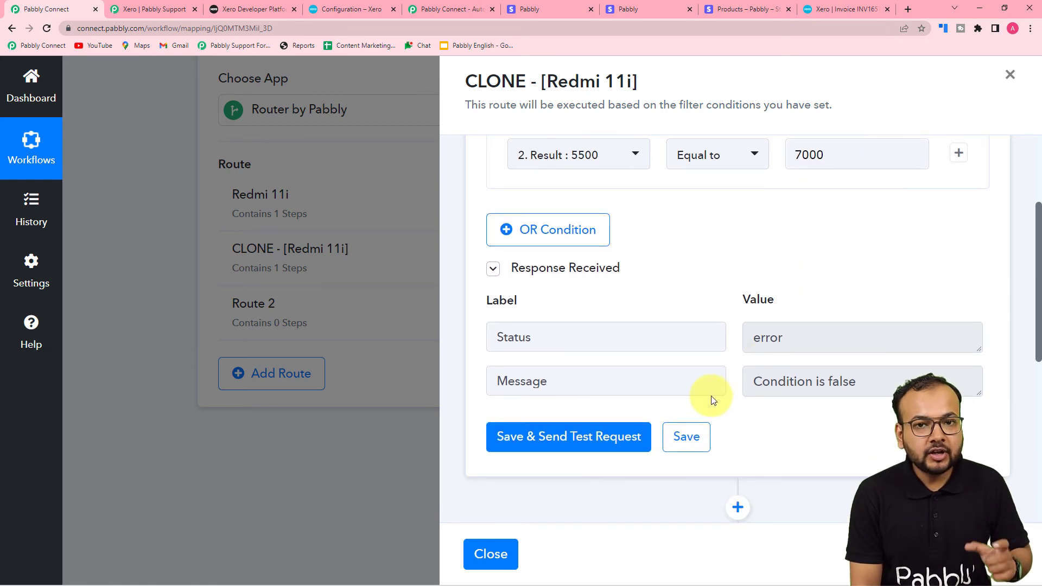
- Expand the cloned route's Xero Create an Invoice action and review its fields from organization through line item description
scroll(712, 400, "down", 5)
left_click(670, 342)
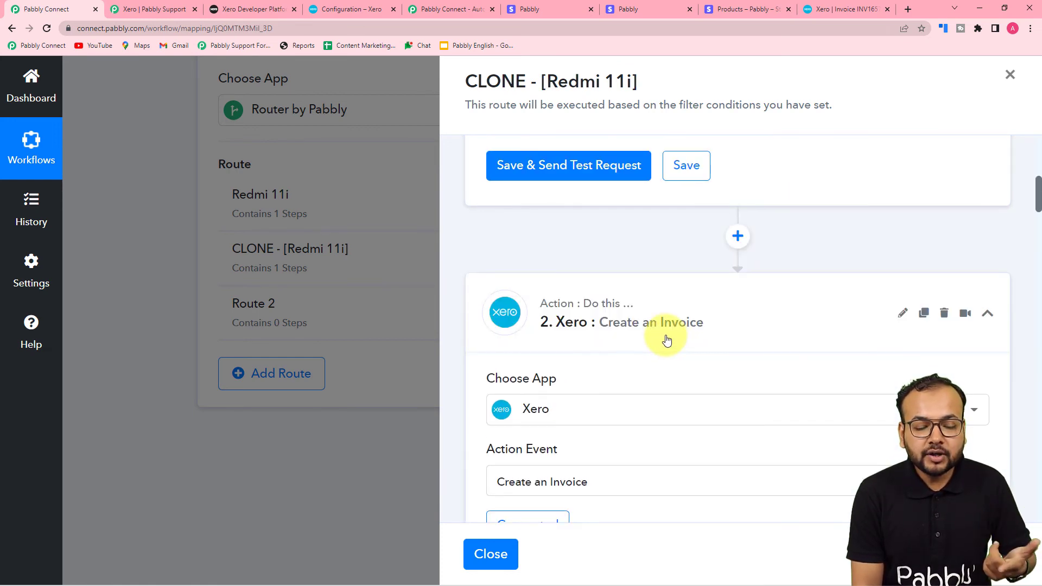
scroll(667, 339, "down", 1)
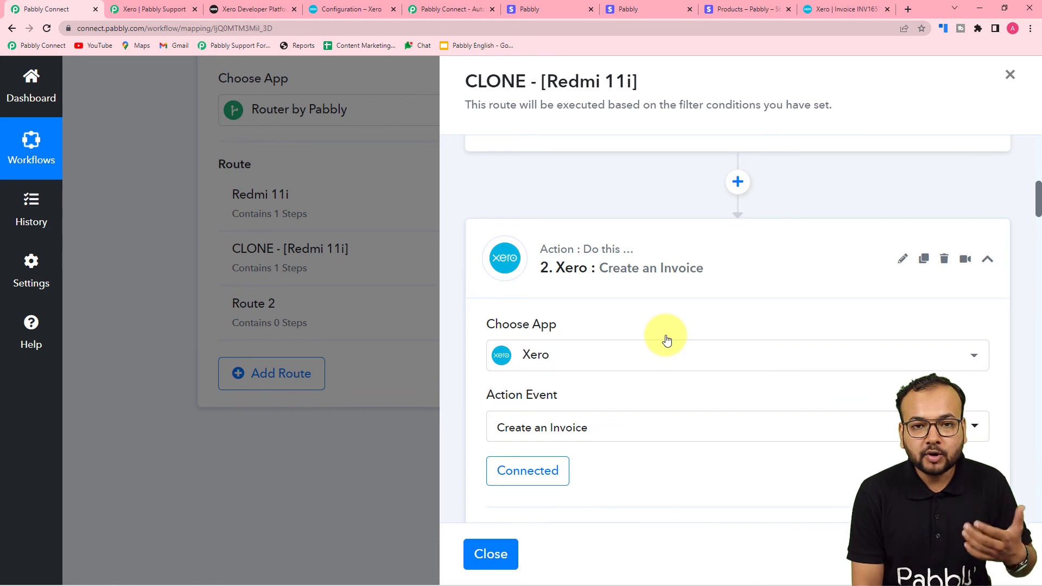
scroll(667, 340, "down", 6)
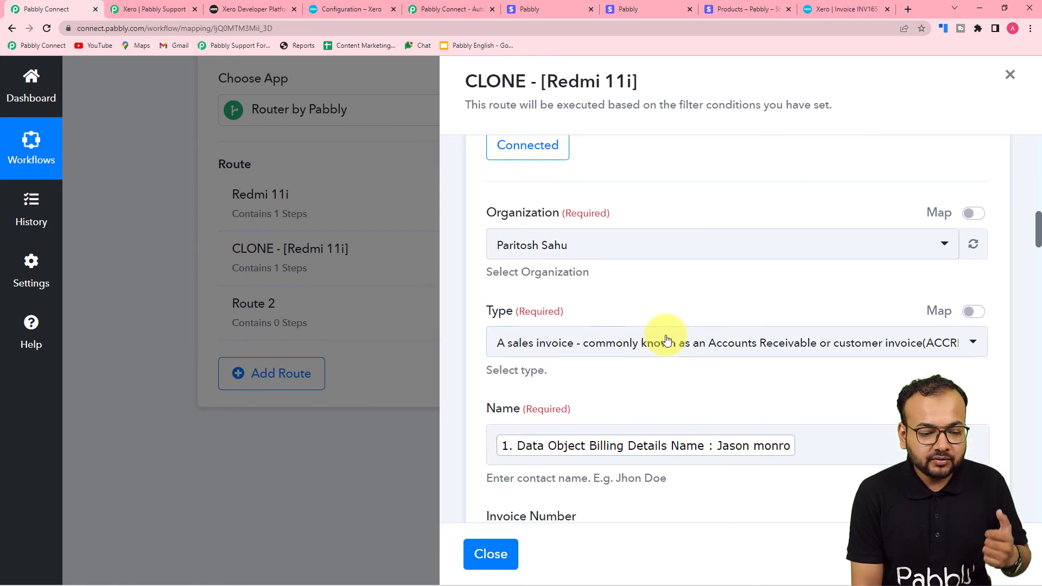
scroll(668, 339, "down", 2)
scroll(691, 363, "down", 3)
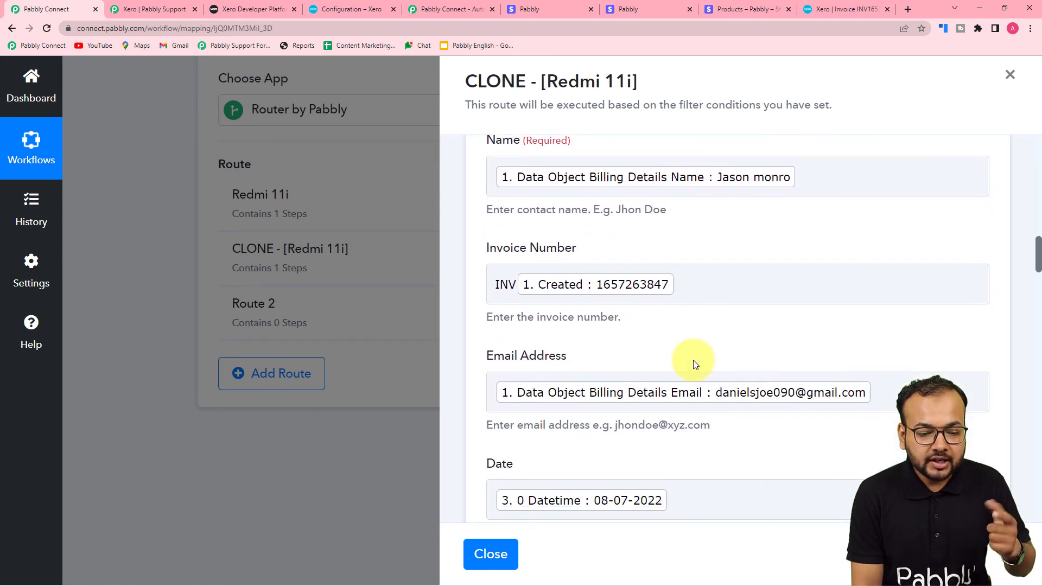
scroll(694, 364, "down", 8)
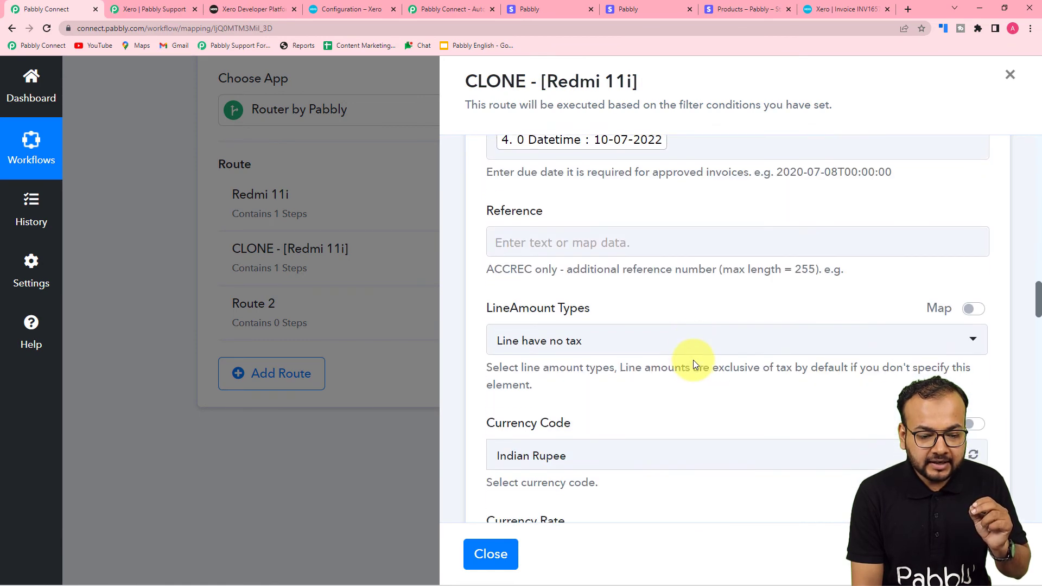
scroll(693, 361, "down", 9)
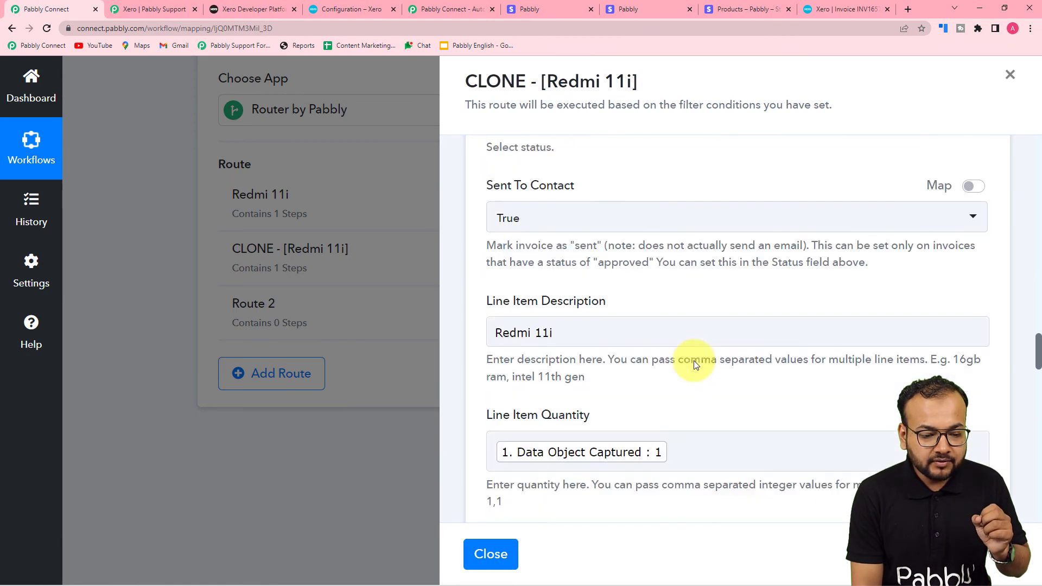
- Replace the Line Item Description with the product name copied from the Stripe checkout page, "NEET- Revision Notes for Biology"
left_click(575, 336)
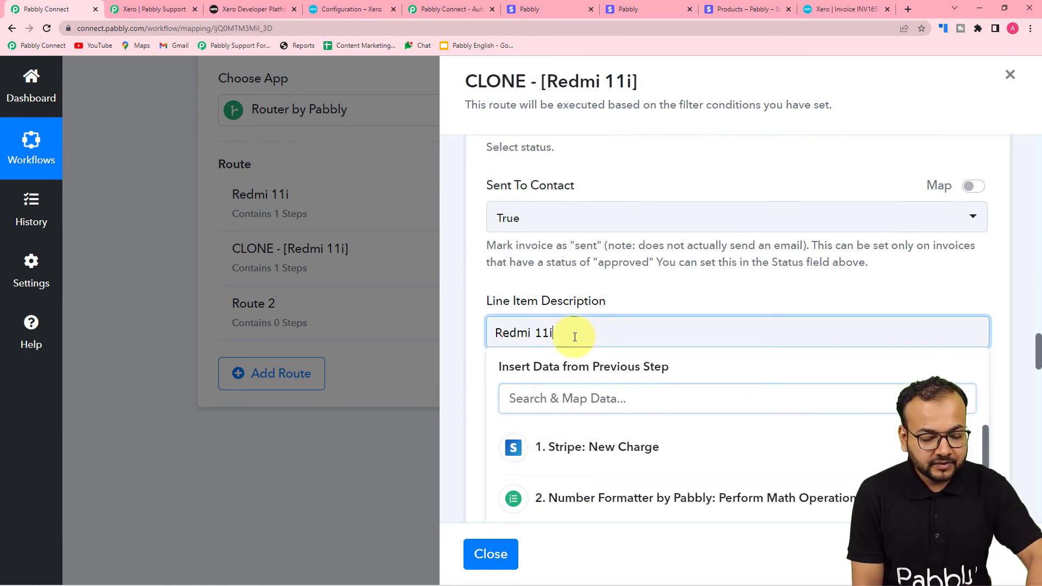
key("BackSpace")
key("BackSpace")
key("BackSpace")
key("BackSpace")
key("BackSpace")
key("BackSpace")
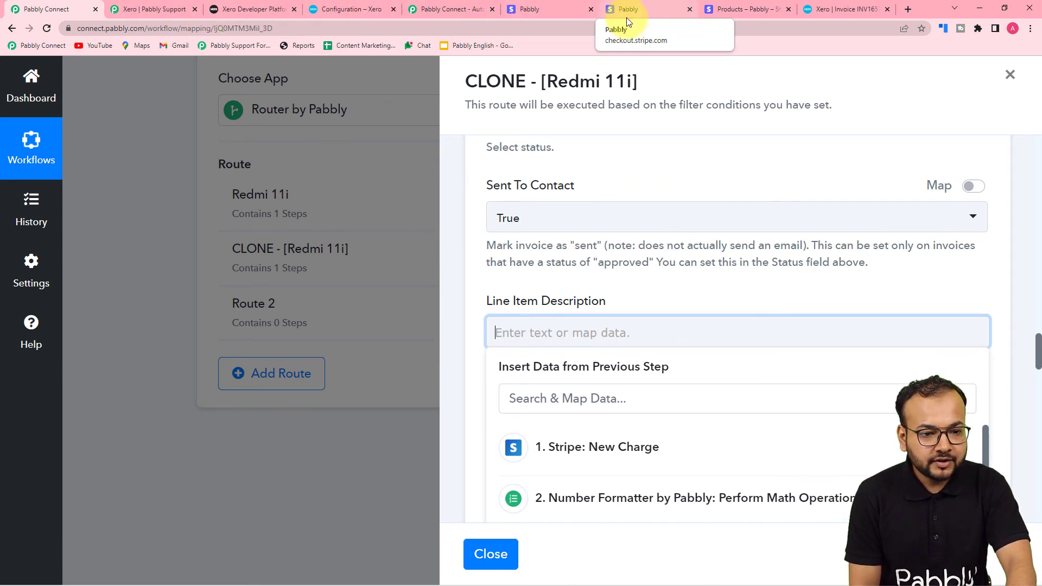
left_click(564, 10)
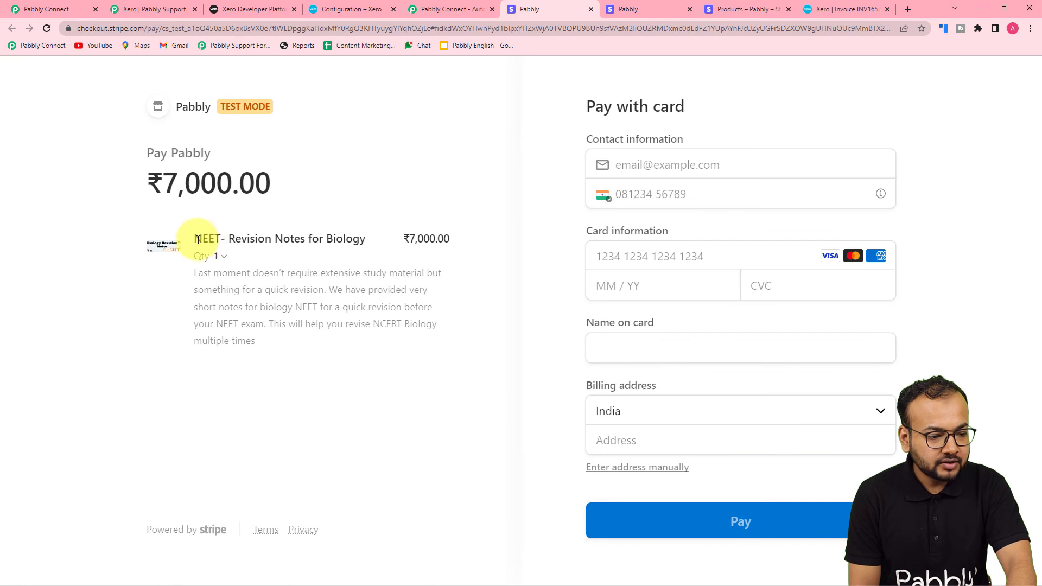
left_click_drag(194, 240, 356, 243)
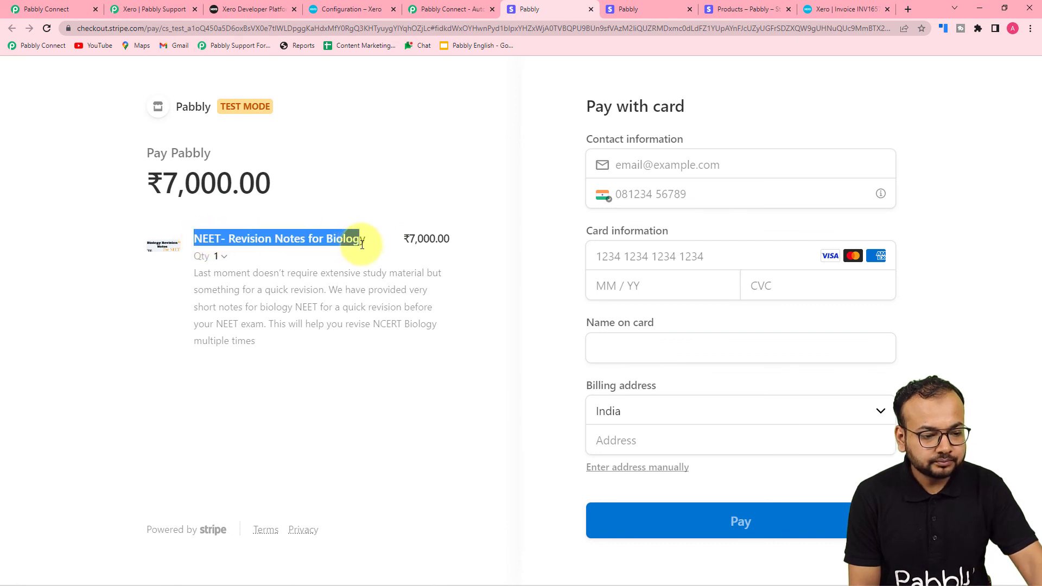
left_click(73, 11)
type("NEET- Revision Notes for Biology")
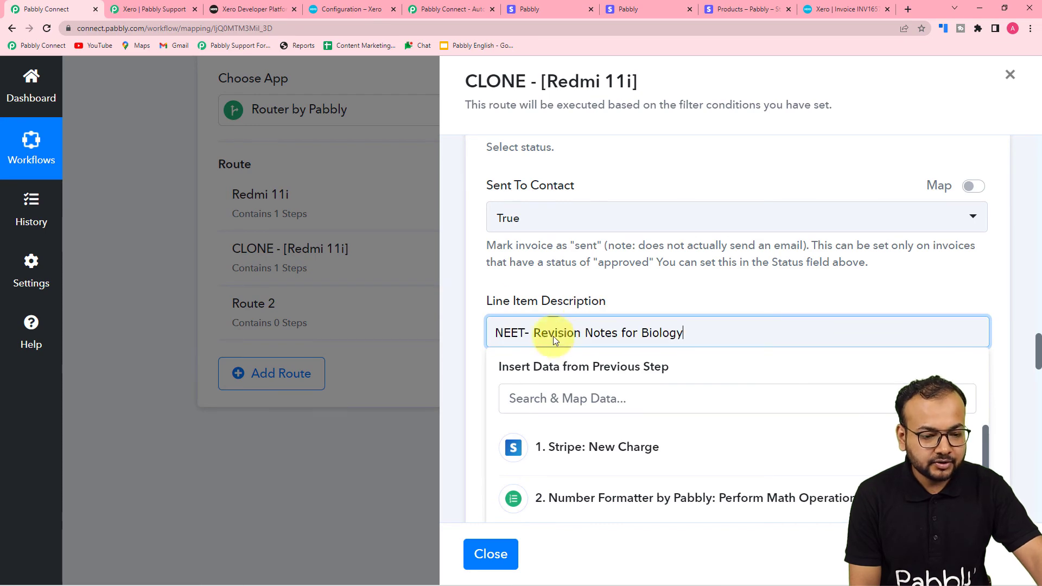
left_click(577, 262)
- Check the Line Item Code choices in the cloned route's Xero invoice action and refresh that list
scroll(535, 266, "down", 4)
scroll(534, 266, "down", 4)
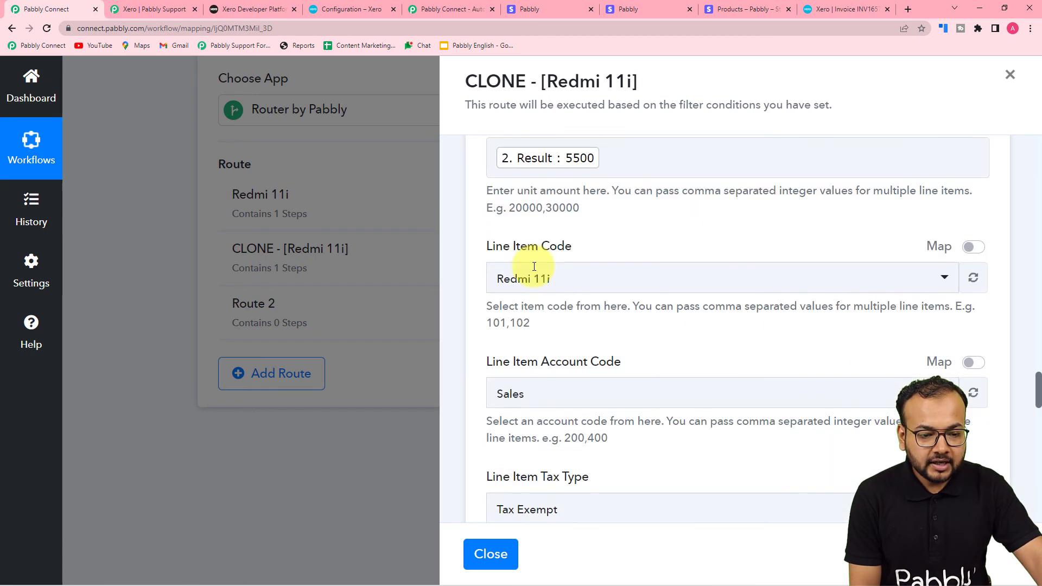
scroll(534, 269, "up", 5)
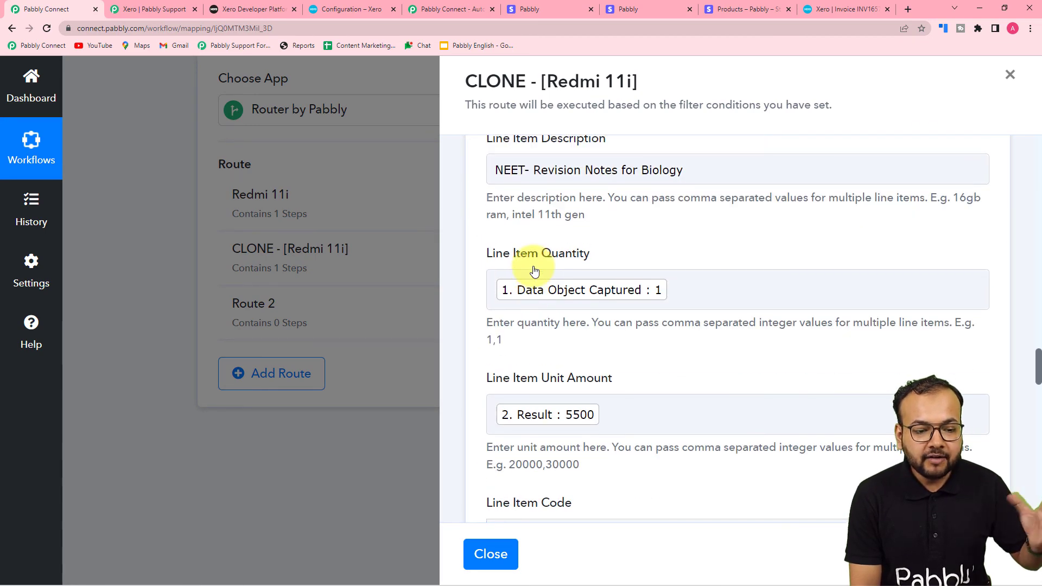
scroll(534, 274, "down", 2)
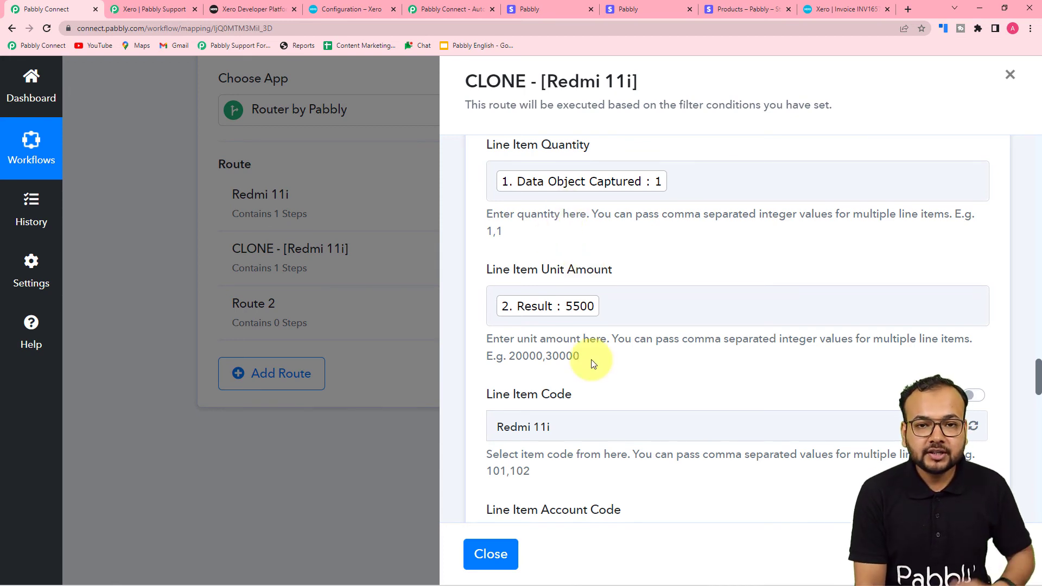
scroll(656, 341, "down", 2)
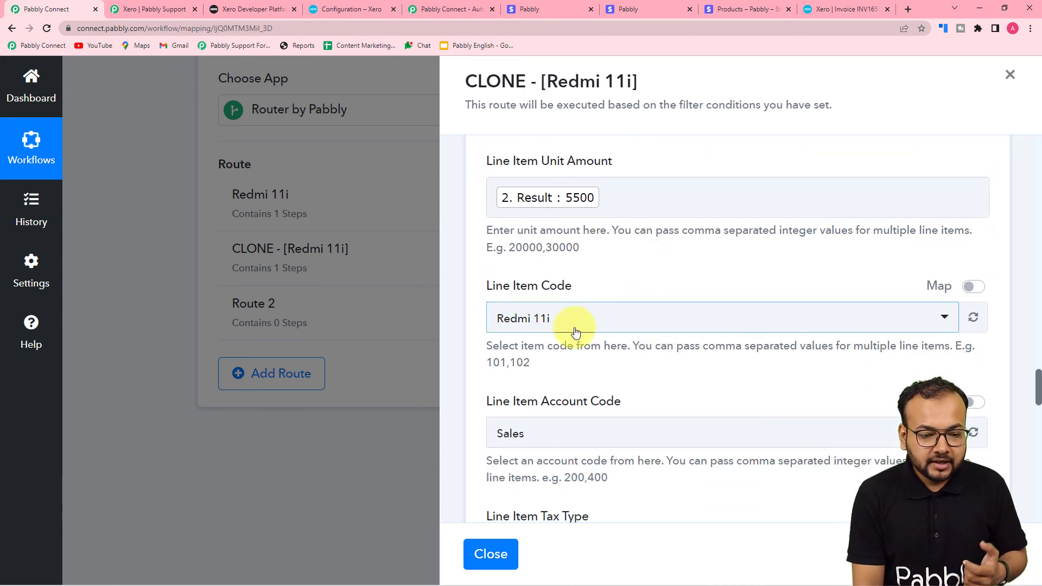
left_click(620, 331)
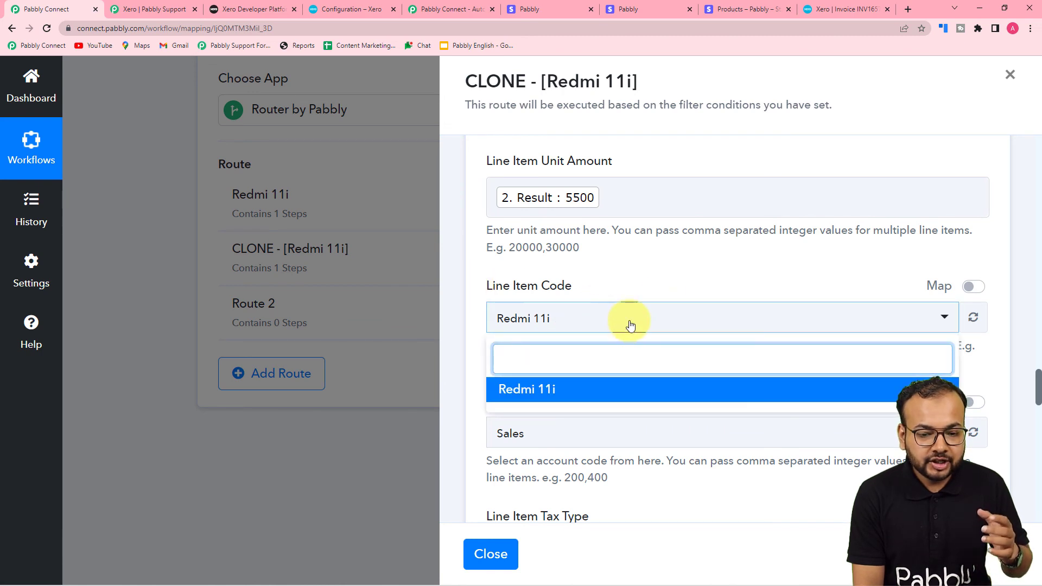
left_click(630, 324)
left_click(973, 318)
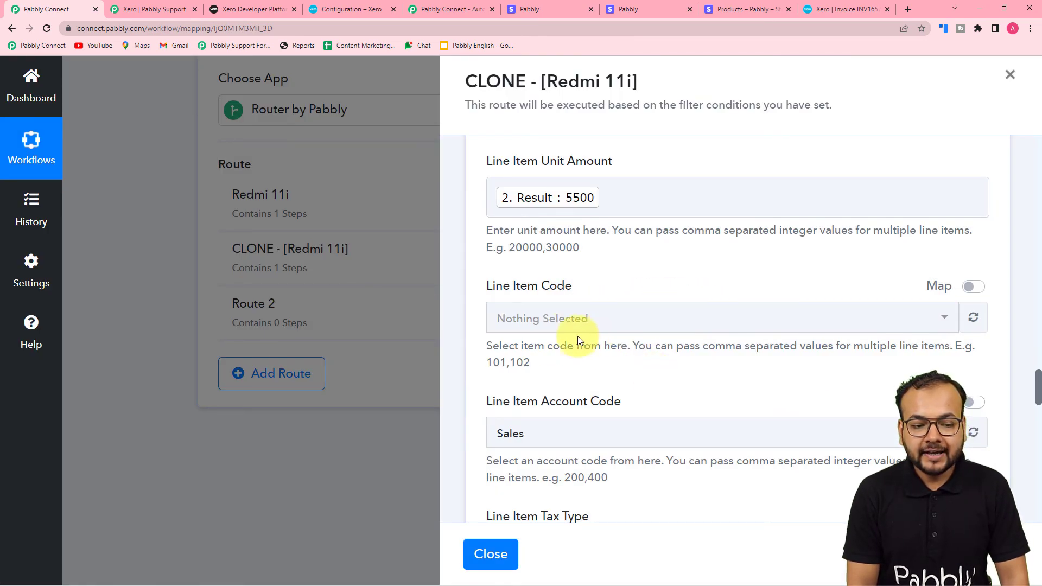
- Reconnect the cloned route's Xero action using the existing connection Xero #3 and save it
scroll(621, 356, "up", 5)
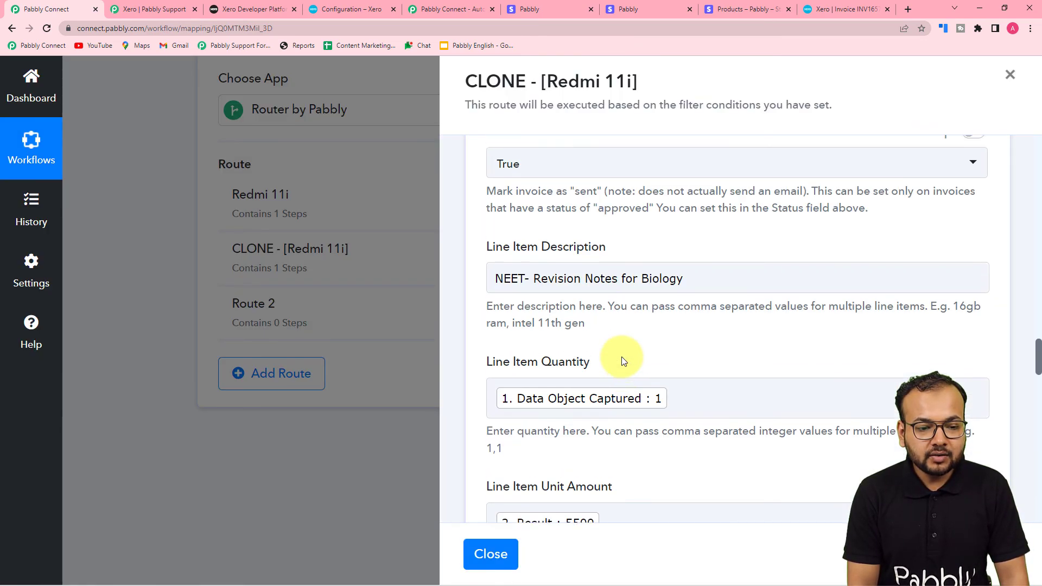
scroll(621, 357, "up", 12)
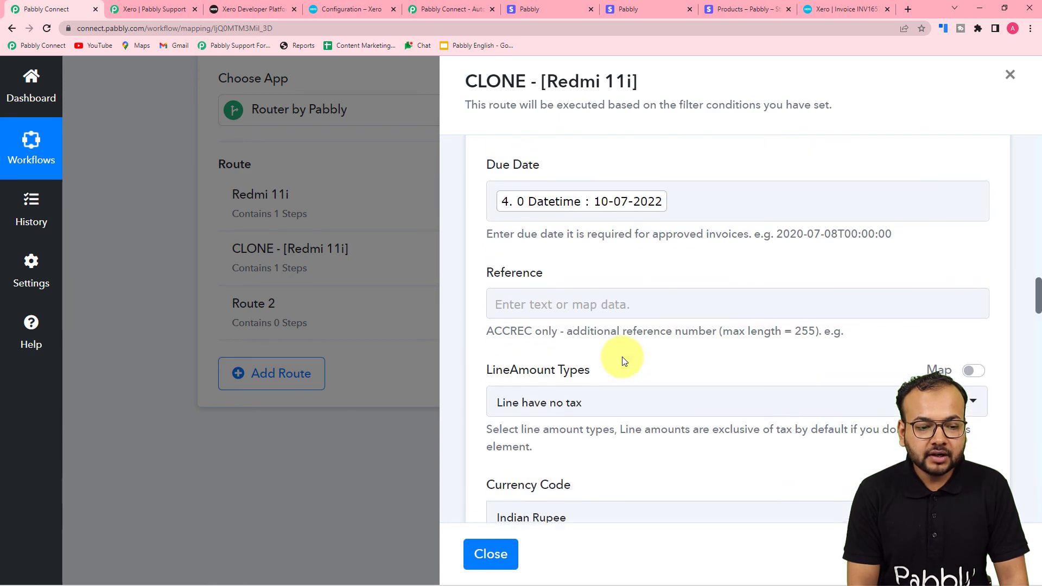
scroll(621, 357, "up", 14)
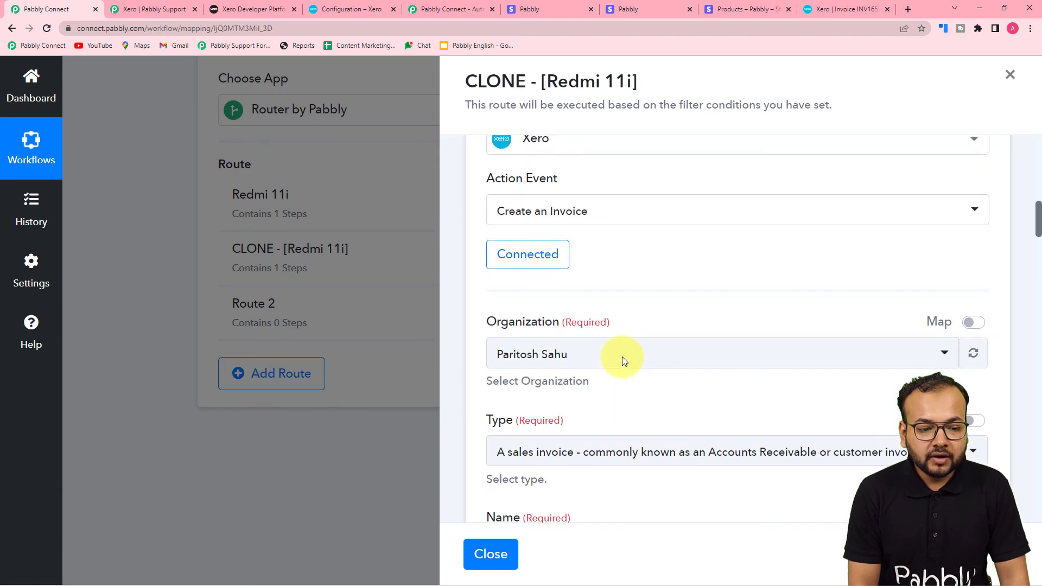
scroll(622, 356, "up", 3)
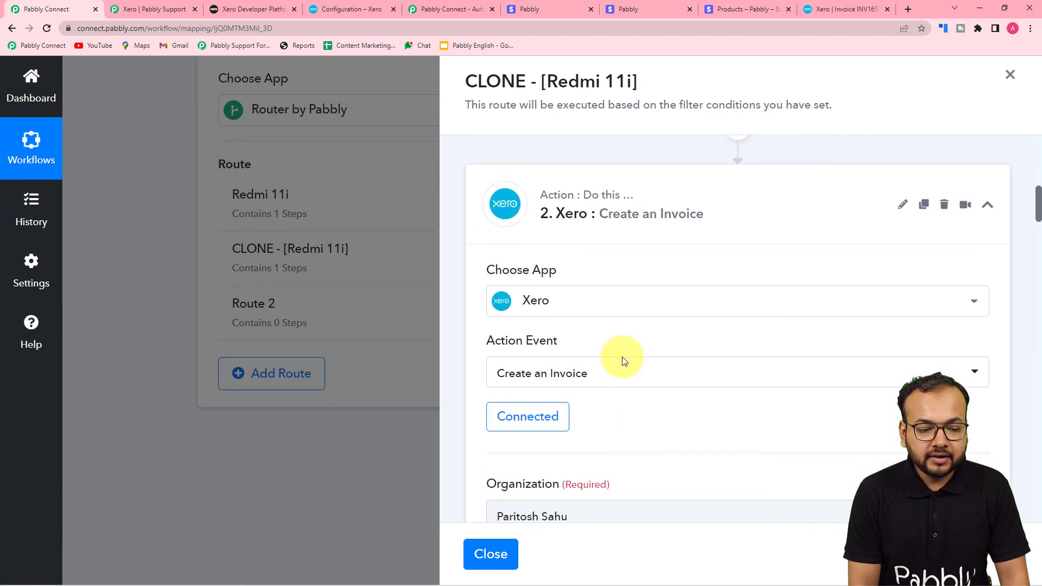
left_click(525, 425)
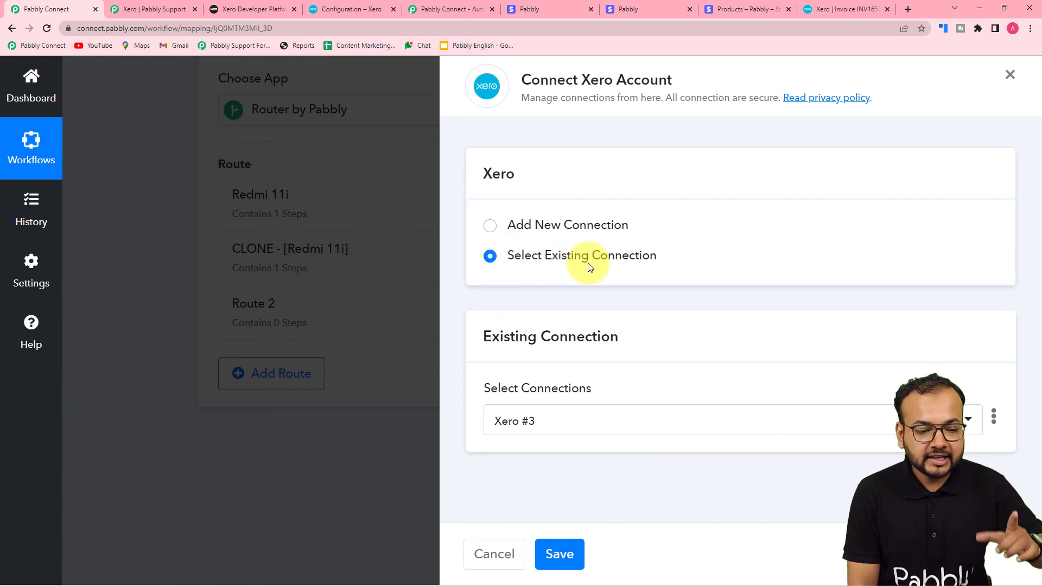
left_click(543, 429)
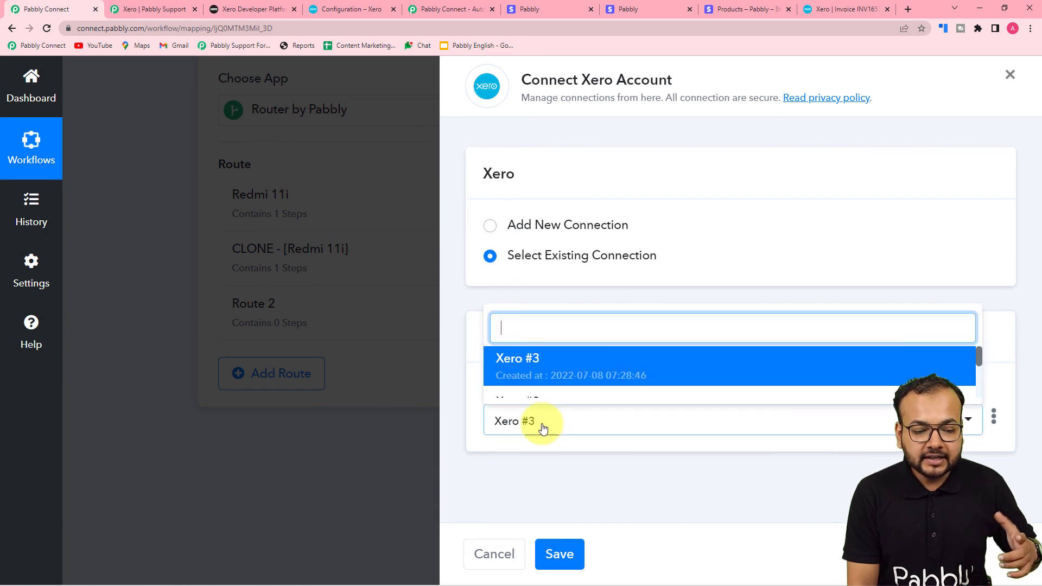
left_click(528, 362)
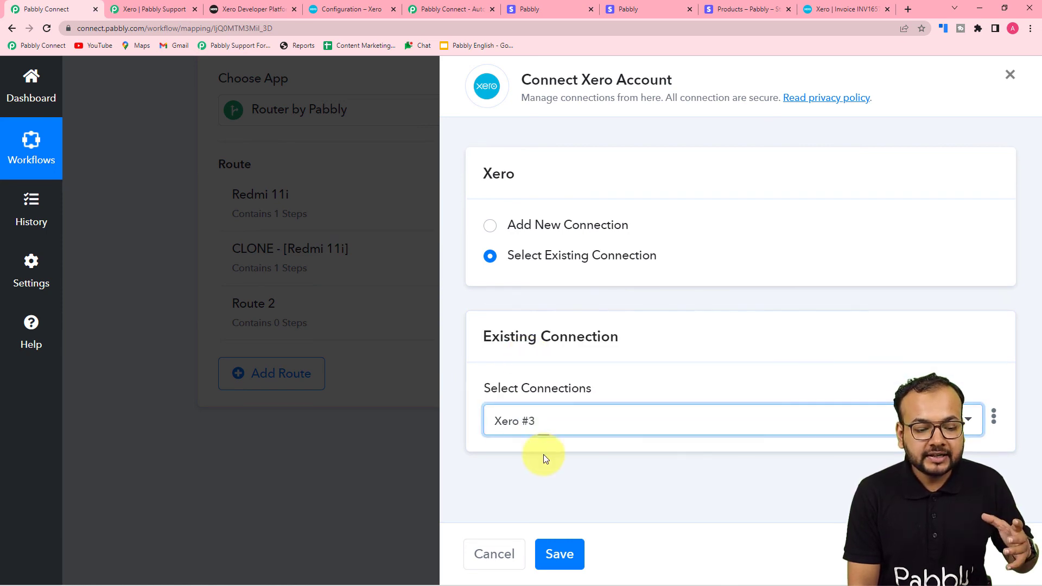
left_click(561, 556)
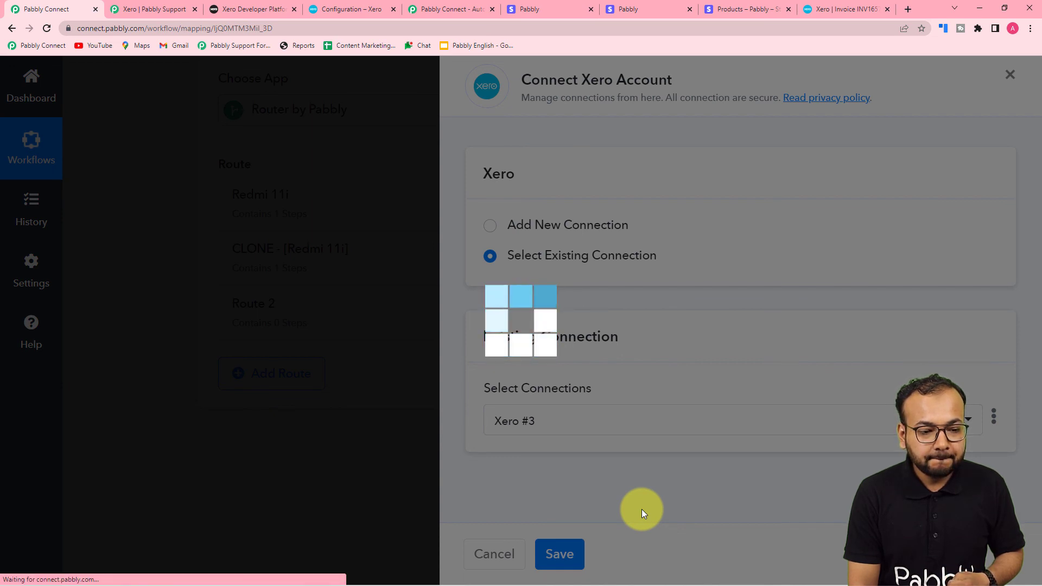
- Set the Line Item Code to "NEET- Revision Notes for Biology" in the cloned route's invoice action
scroll(642, 513, "down", 15)
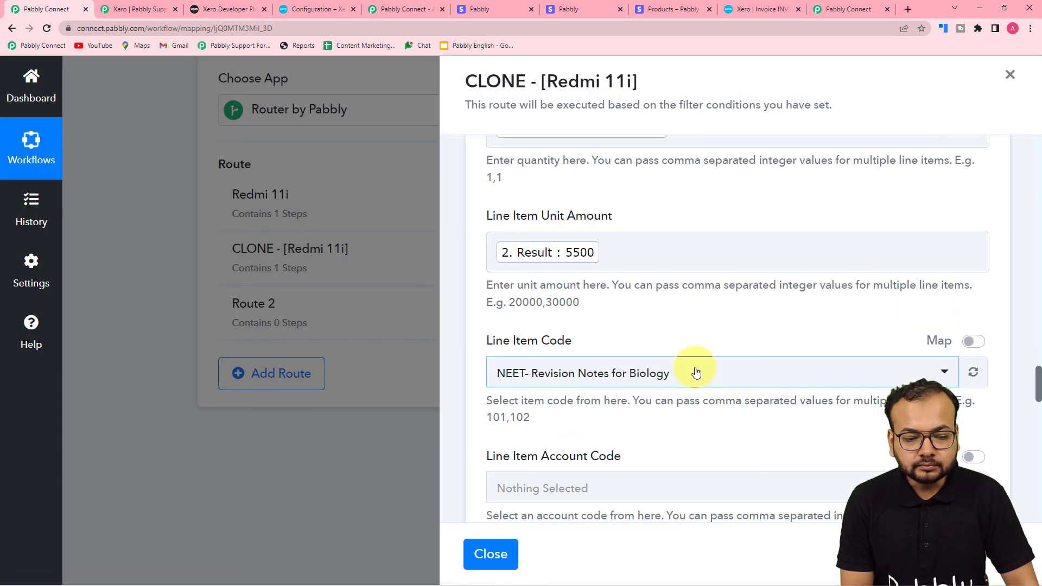
left_click(688, 374)
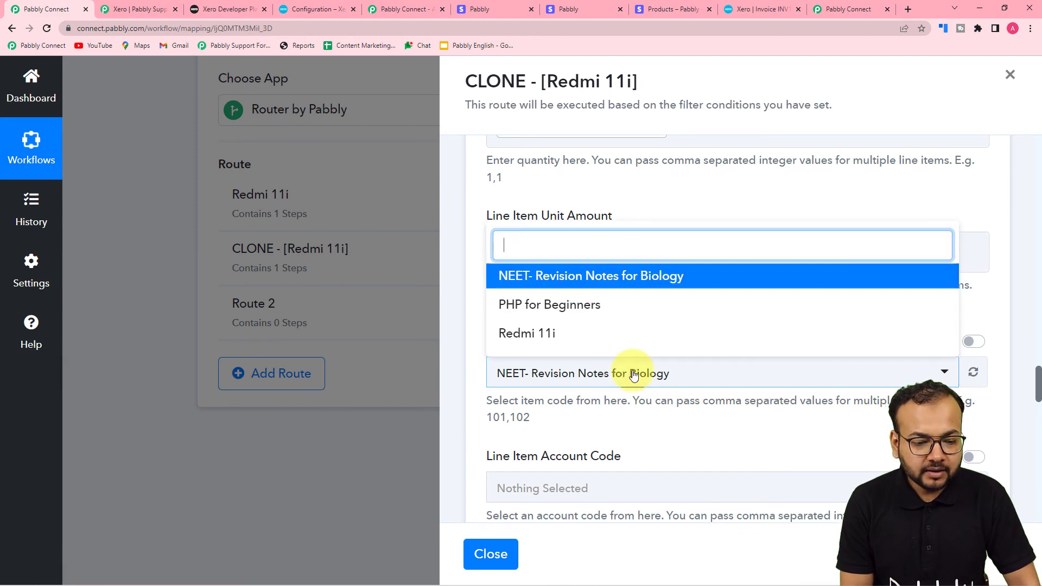
left_click(591, 279)
- Save the cloned route's Xero invoice action without sending a test request, and return to the route list
scroll(605, 338, "down", 5)
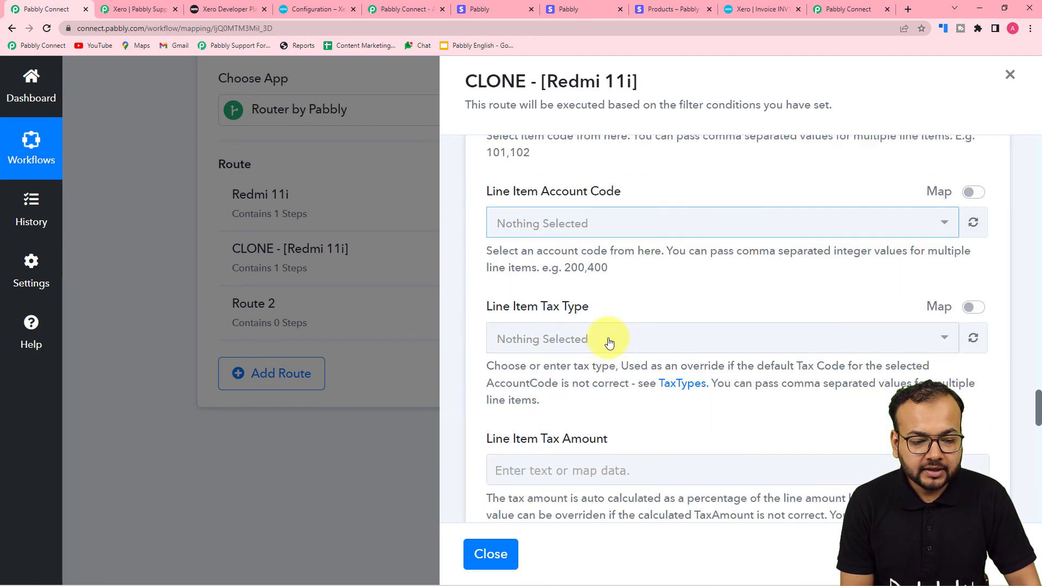
scroll(609, 342, "down", 10)
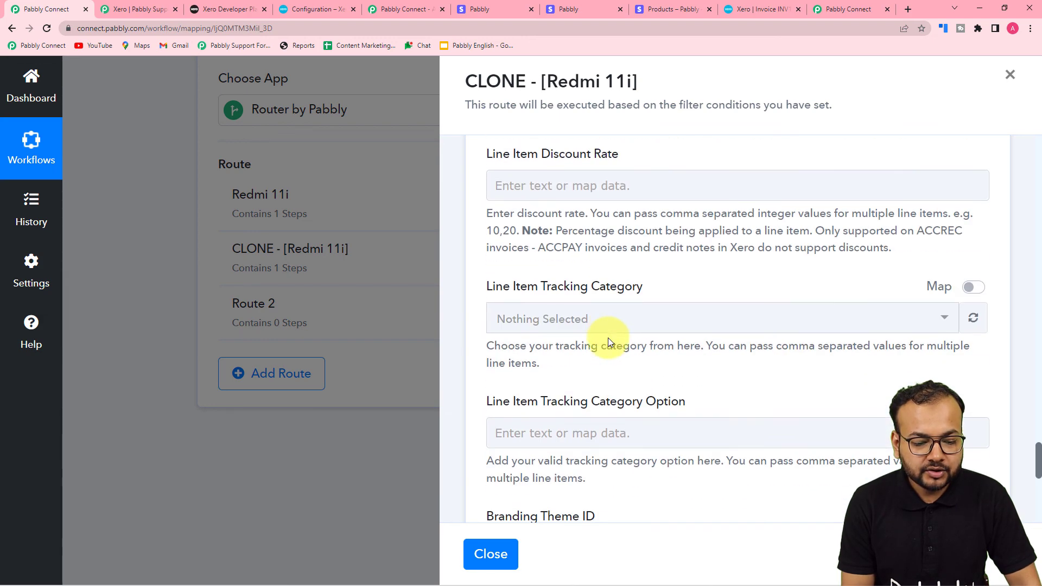
scroll(608, 338, "down", 7)
left_click(682, 286)
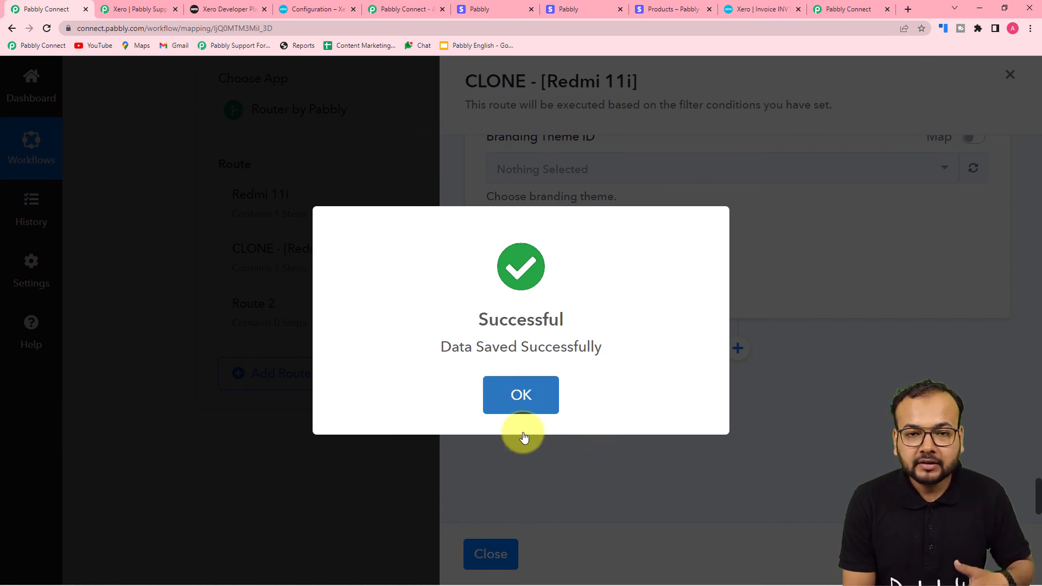
left_click(515, 395)
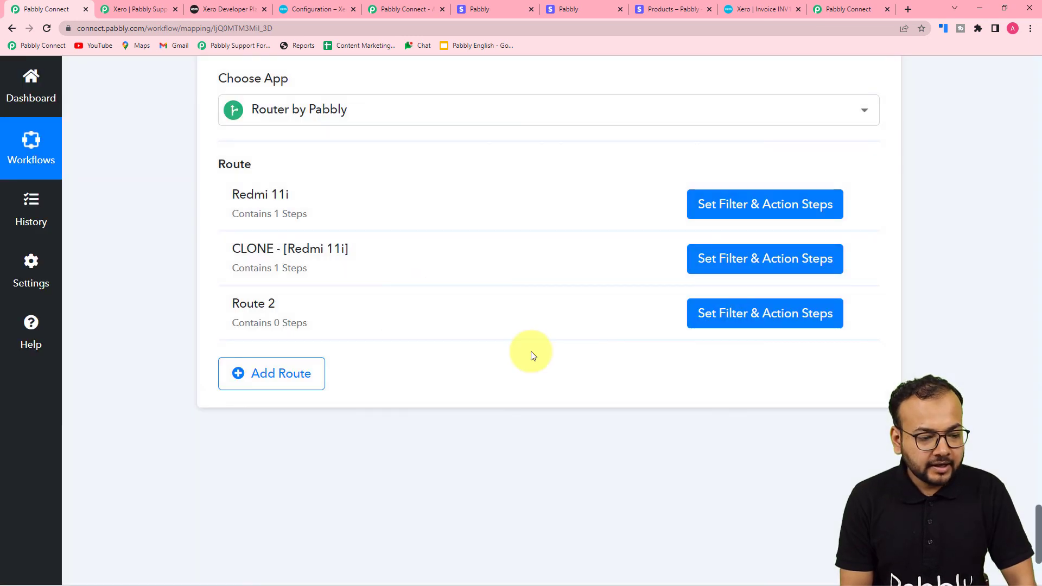
- Delete the empty Route 2 from the router
mouse_move(849, 319)
left_click(857, 317)
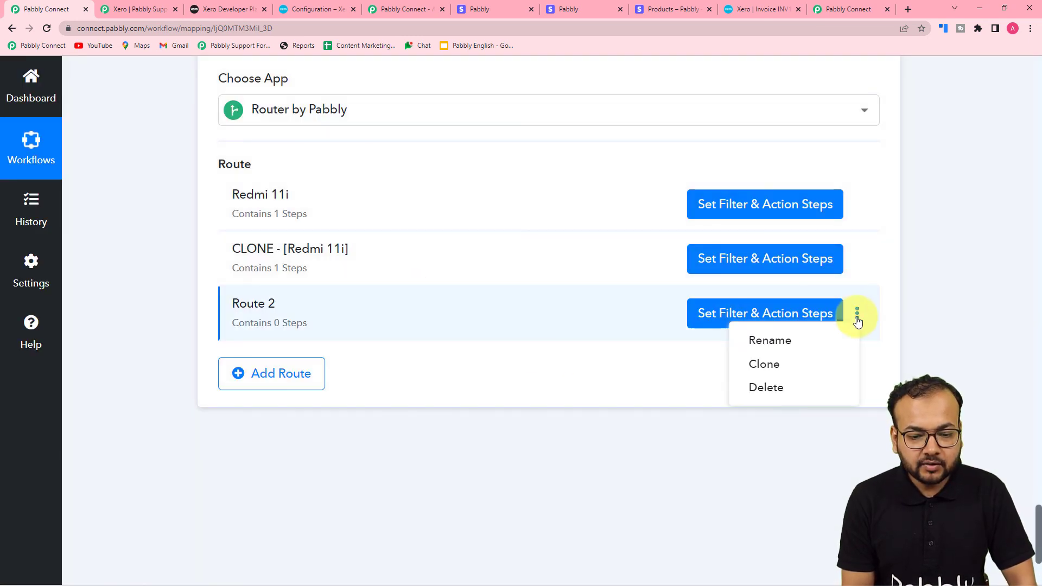
left_click(766, 388)
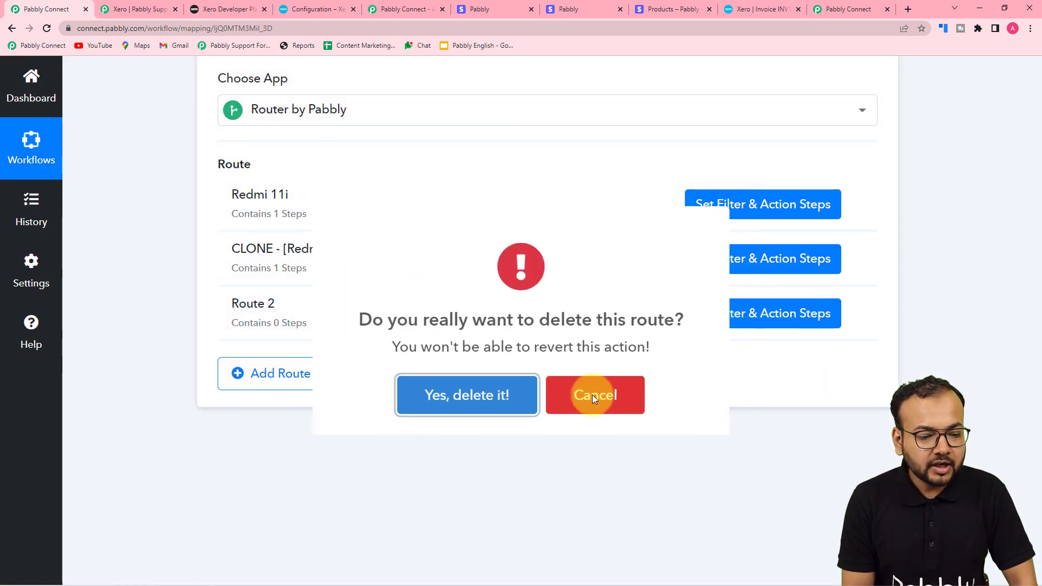
key("Return")
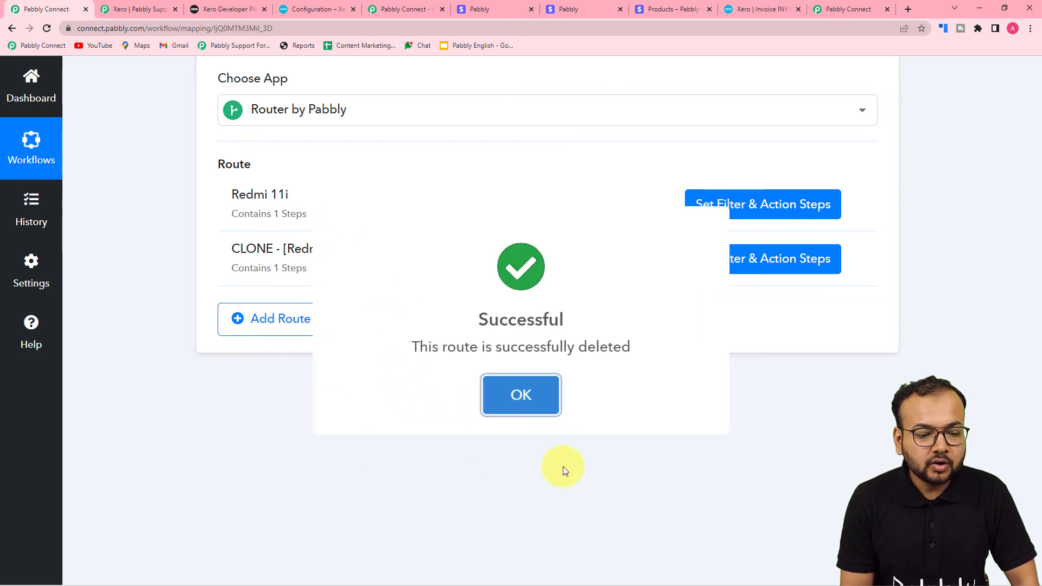
left_click(502, 400)
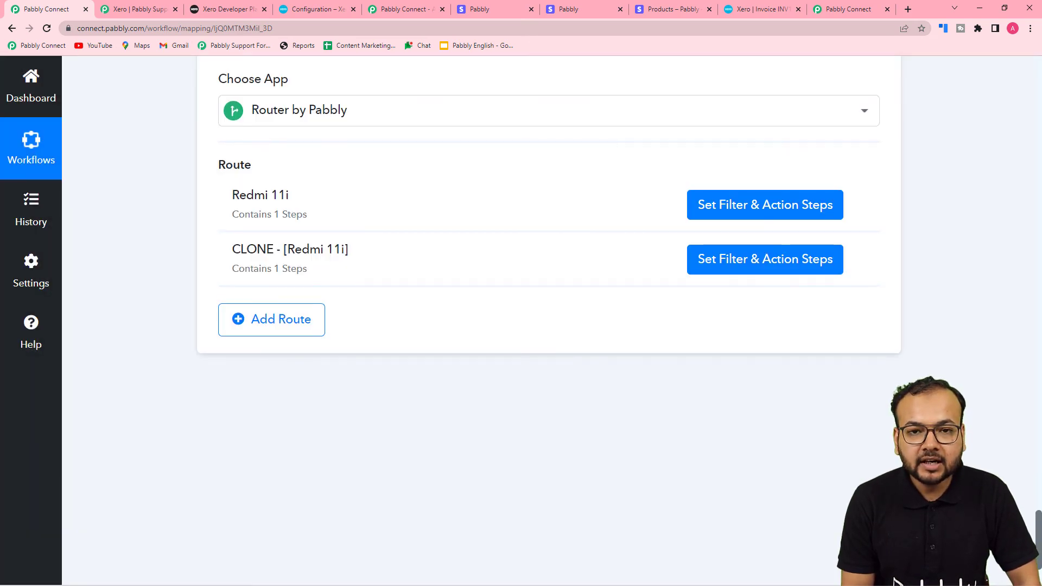
- Collapse the Date/Time Formatter action that modifies the current date
scroll(548, 320, "up", 10)
scroll(548, 320, "up", 15)
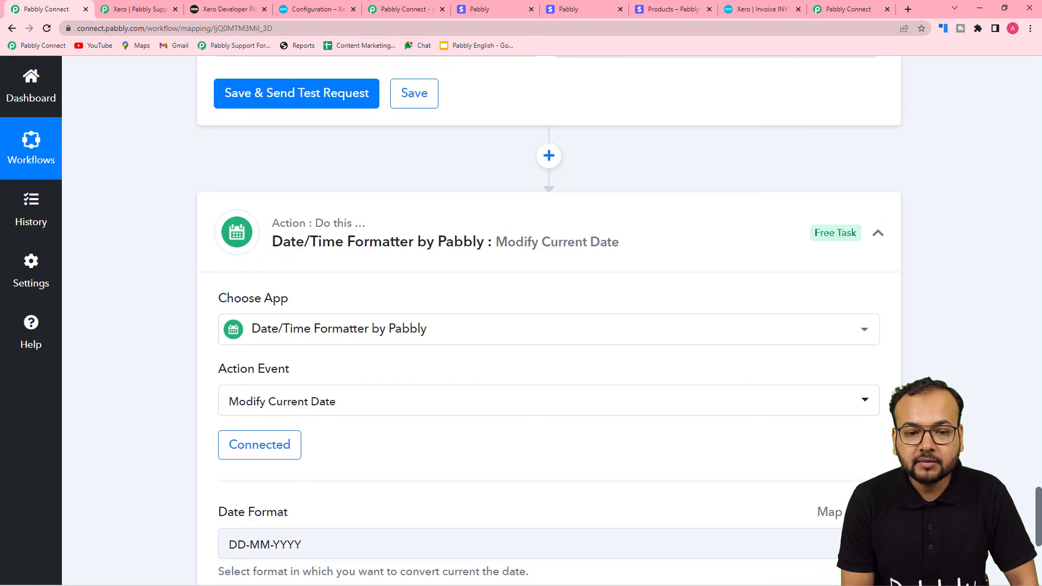
scroll(548, 320, "down", 1)
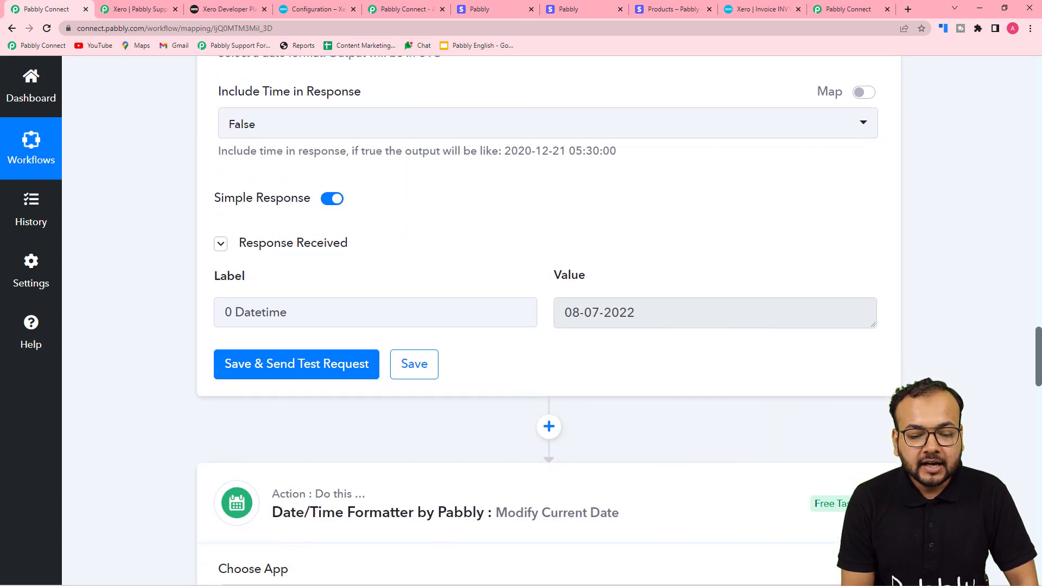
left_click(868, 505)
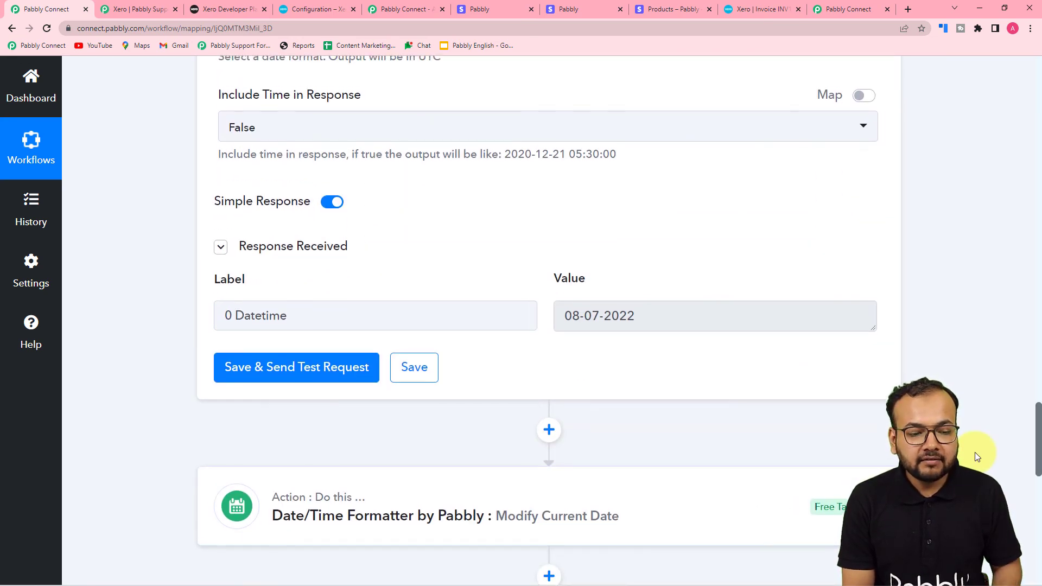
- View the Redmi 11i invoice in Xero, and return to Pabbly Connect to look over the workflow's earlier steps
scroll(975, 451, "up", 10)
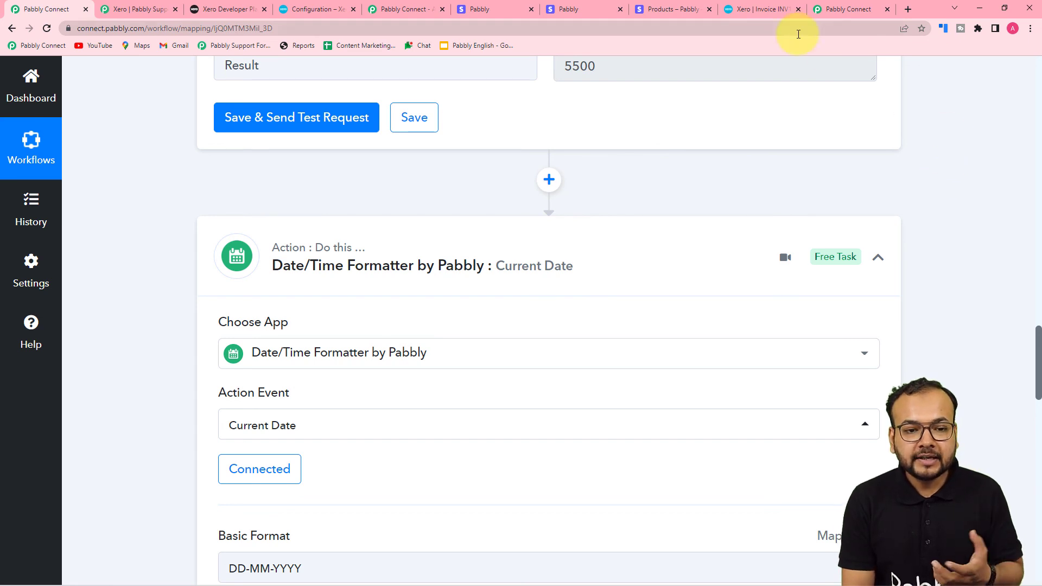
left_click(770, 12)
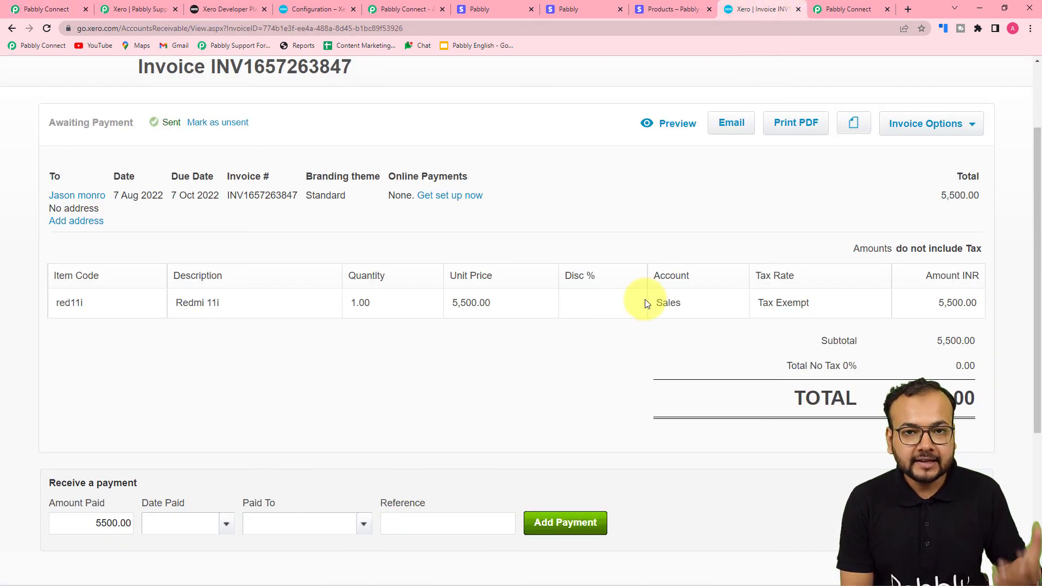
left_click(57, 6)
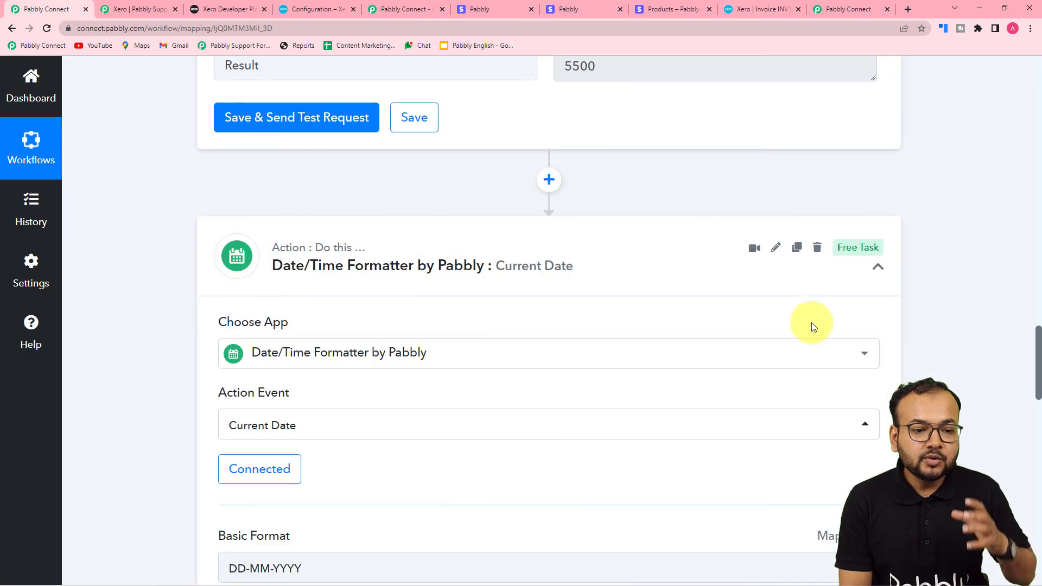
scroll(823, 327, "up", 12)
scroll(822, 327, "up", 3)
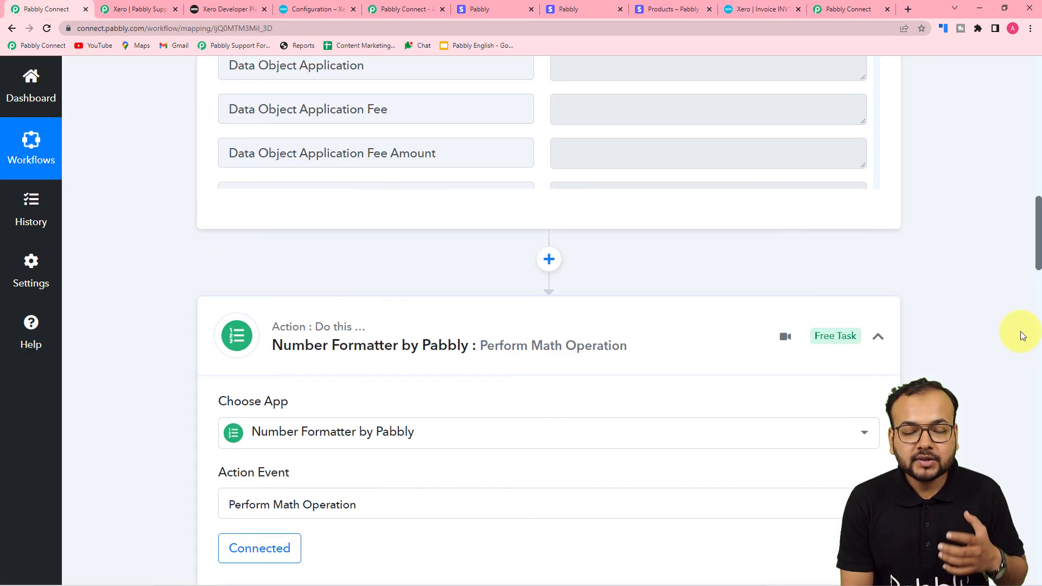